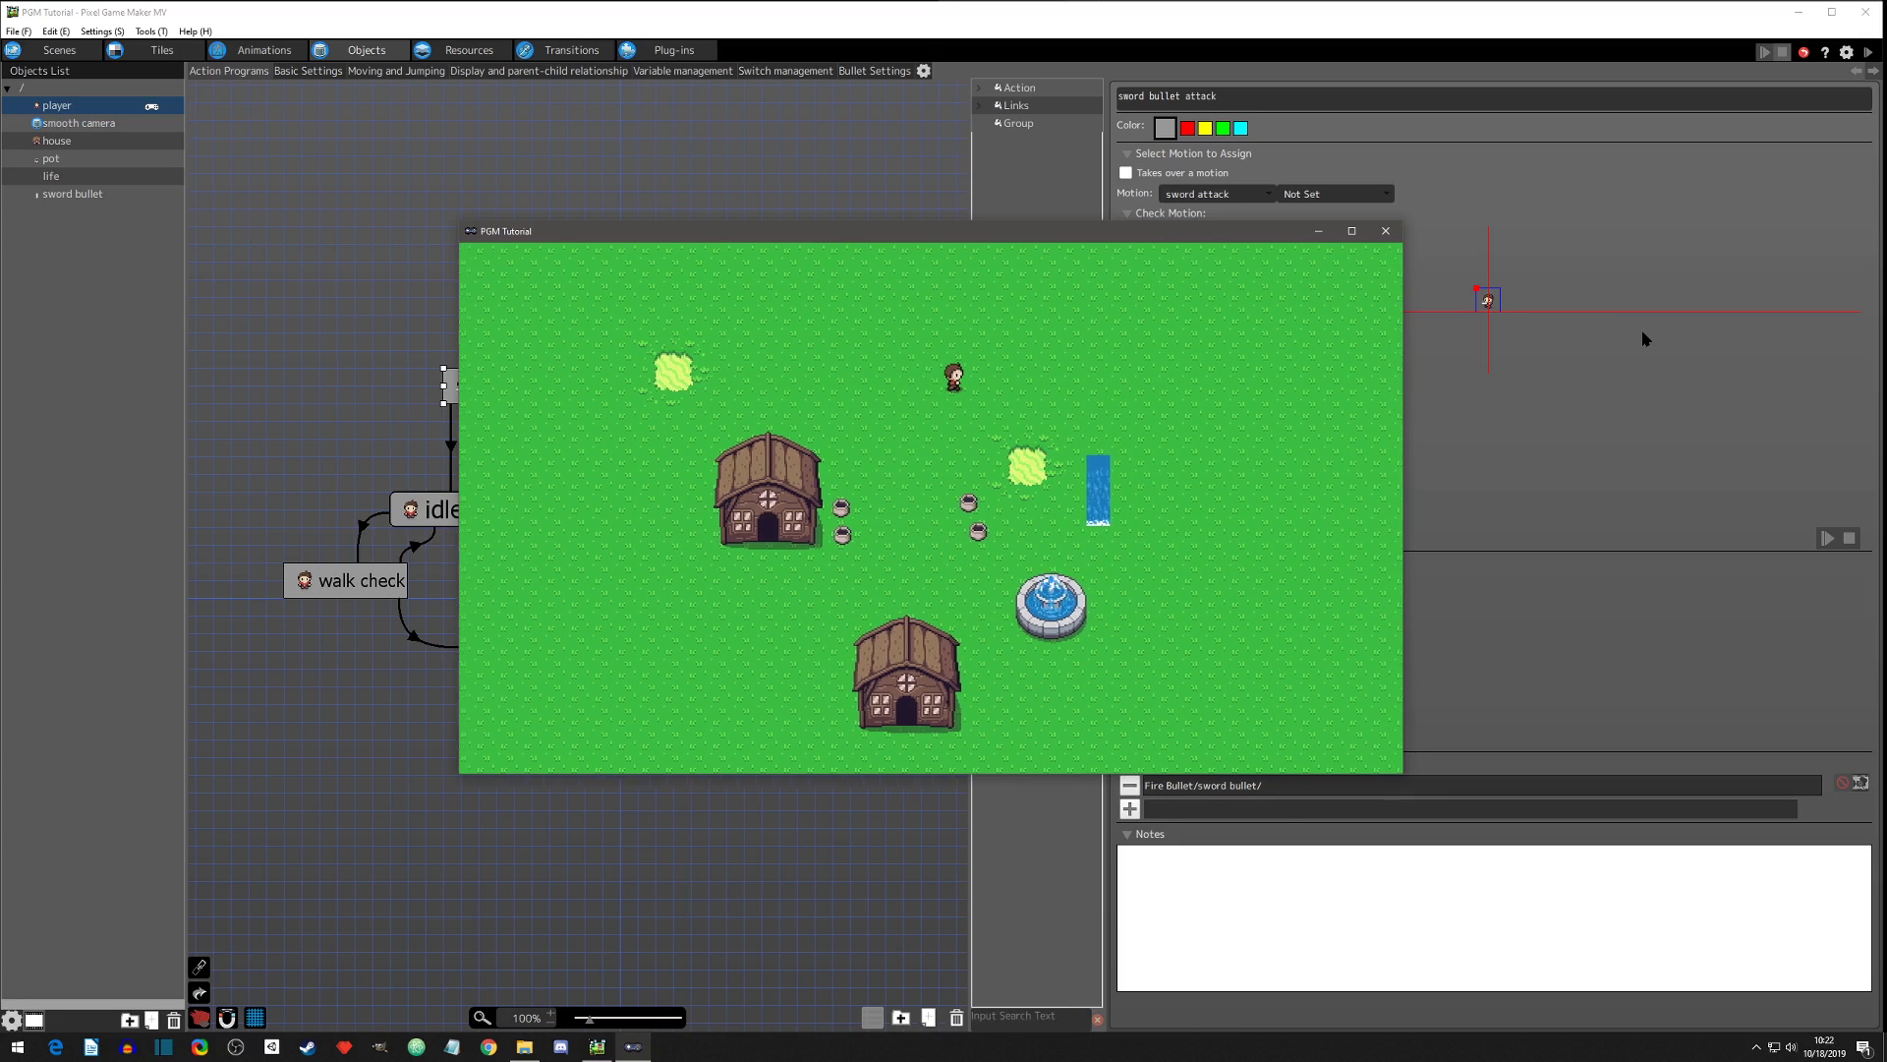
Playtest the sword bullet attack by walking the player around and firing at the pots, and close the test game.
{"action": "key", "text": "Left"}
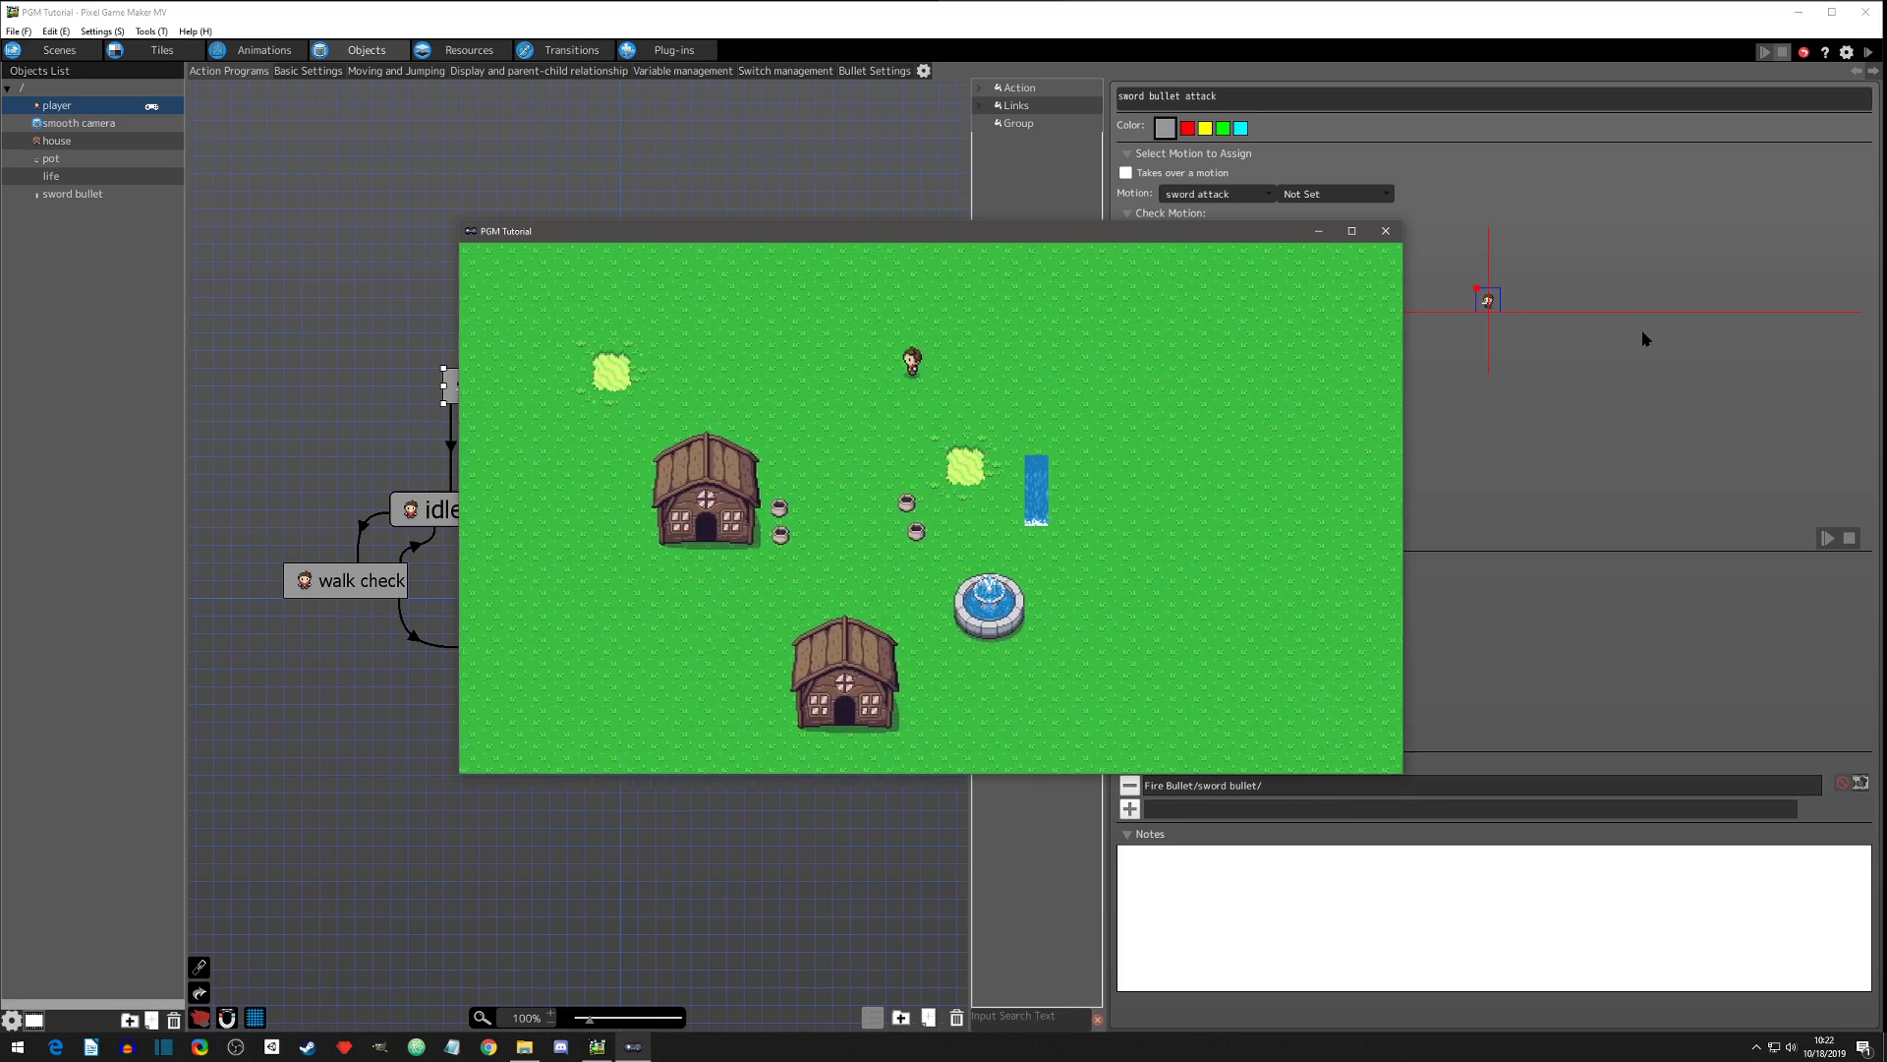
{"action": "key", "text": "Left"}
{"action": "key", "text": "Down"}
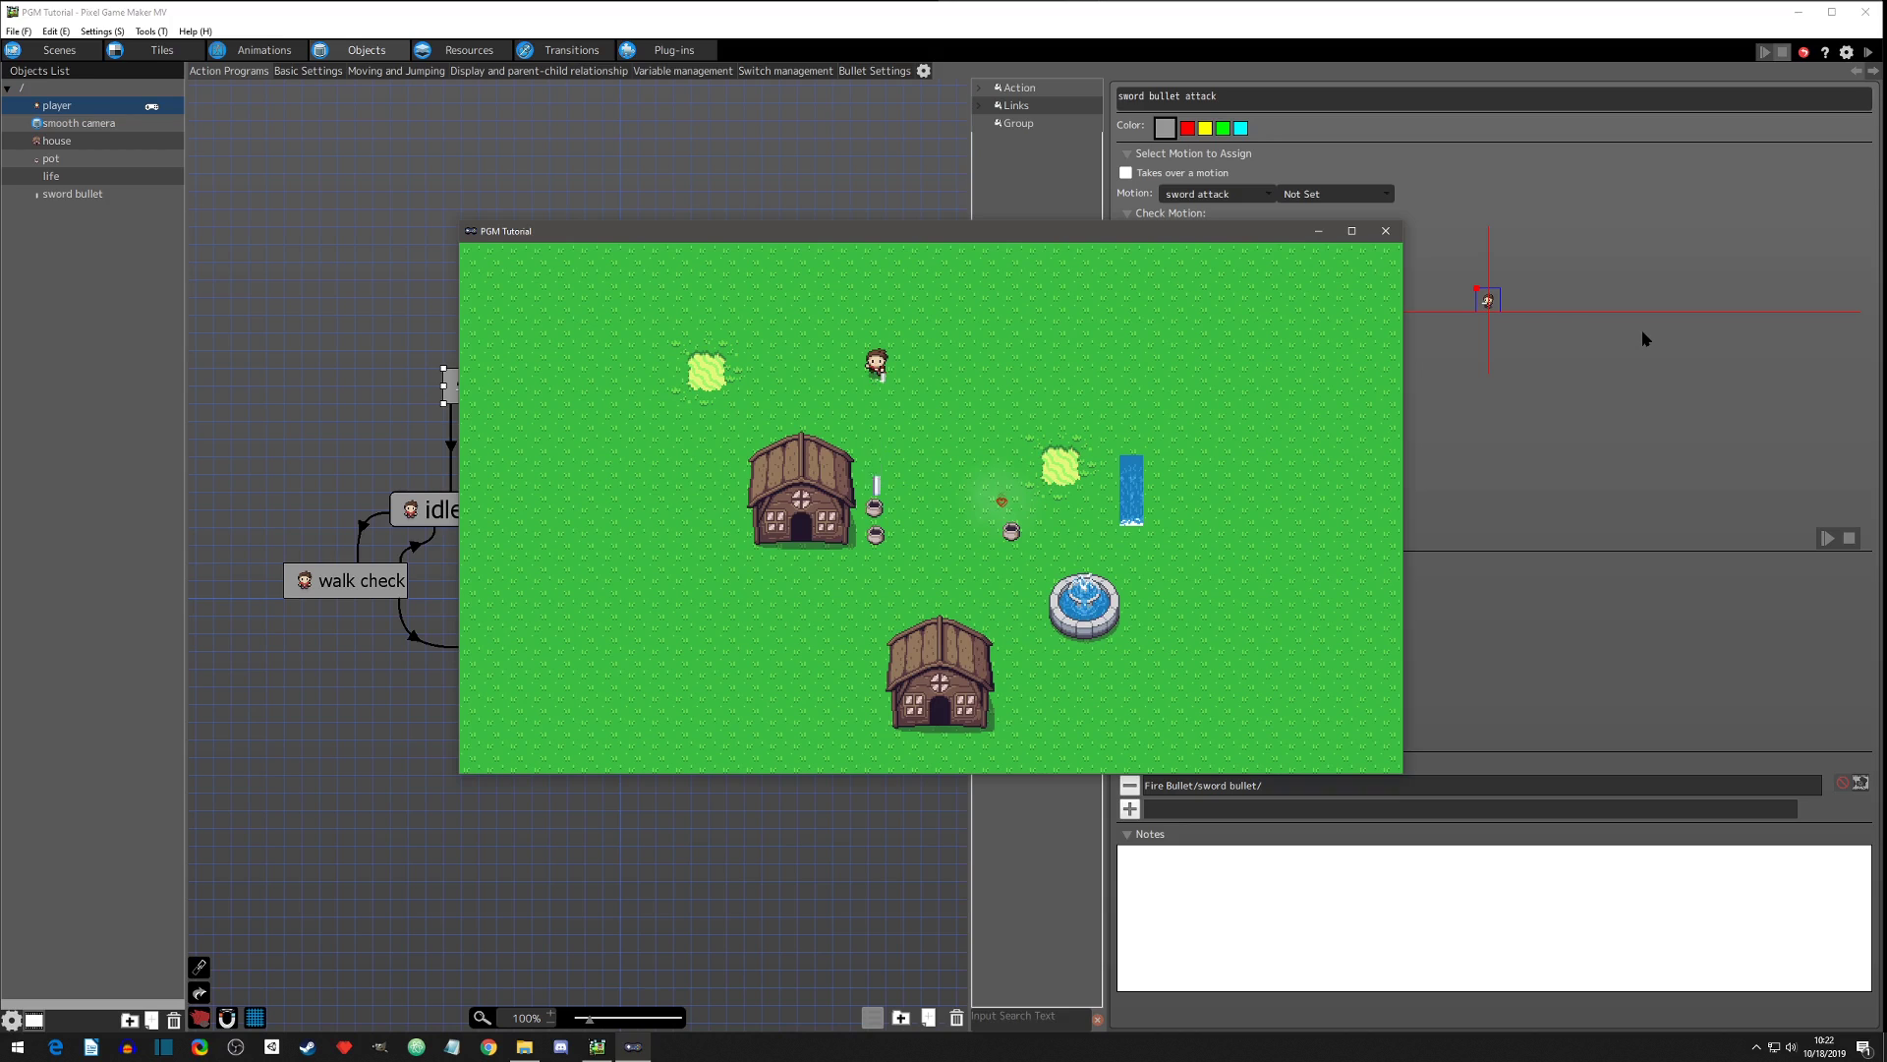
{"action": "key", "text": "Down"}
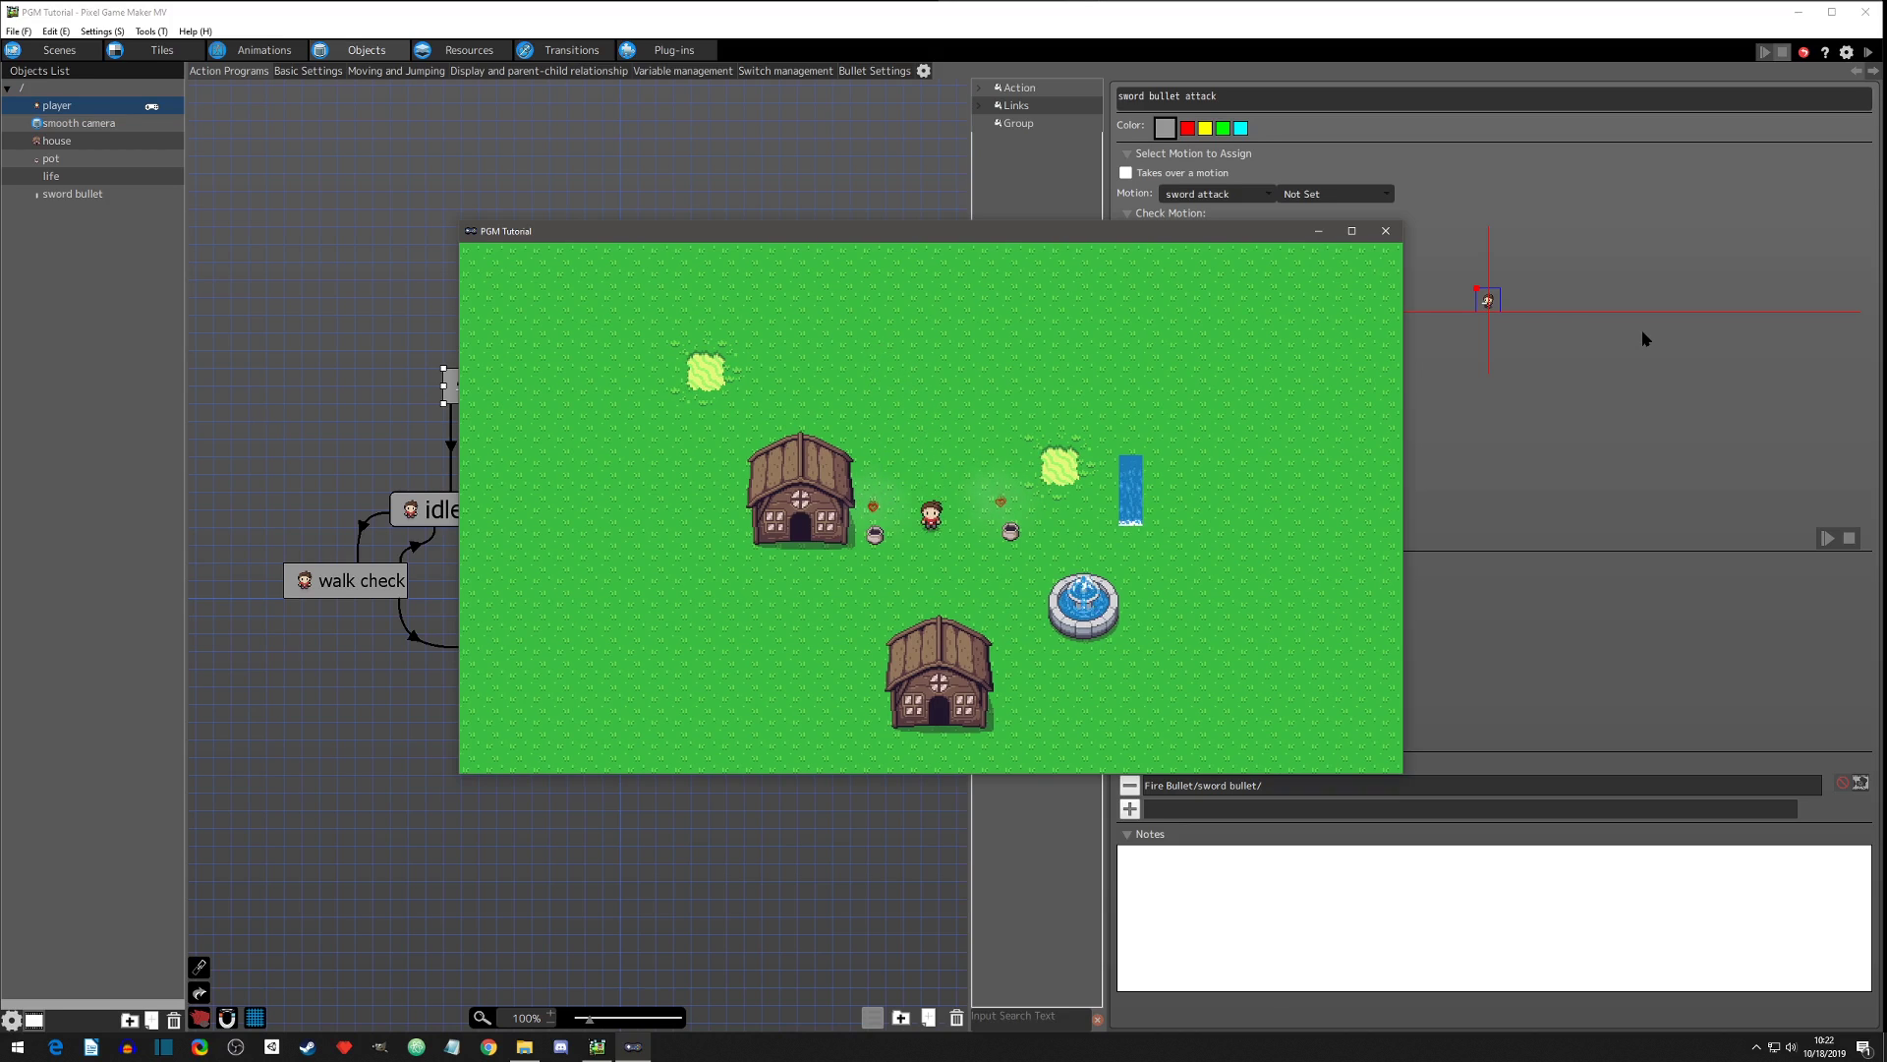
{"action": "key", "text": "Up"}
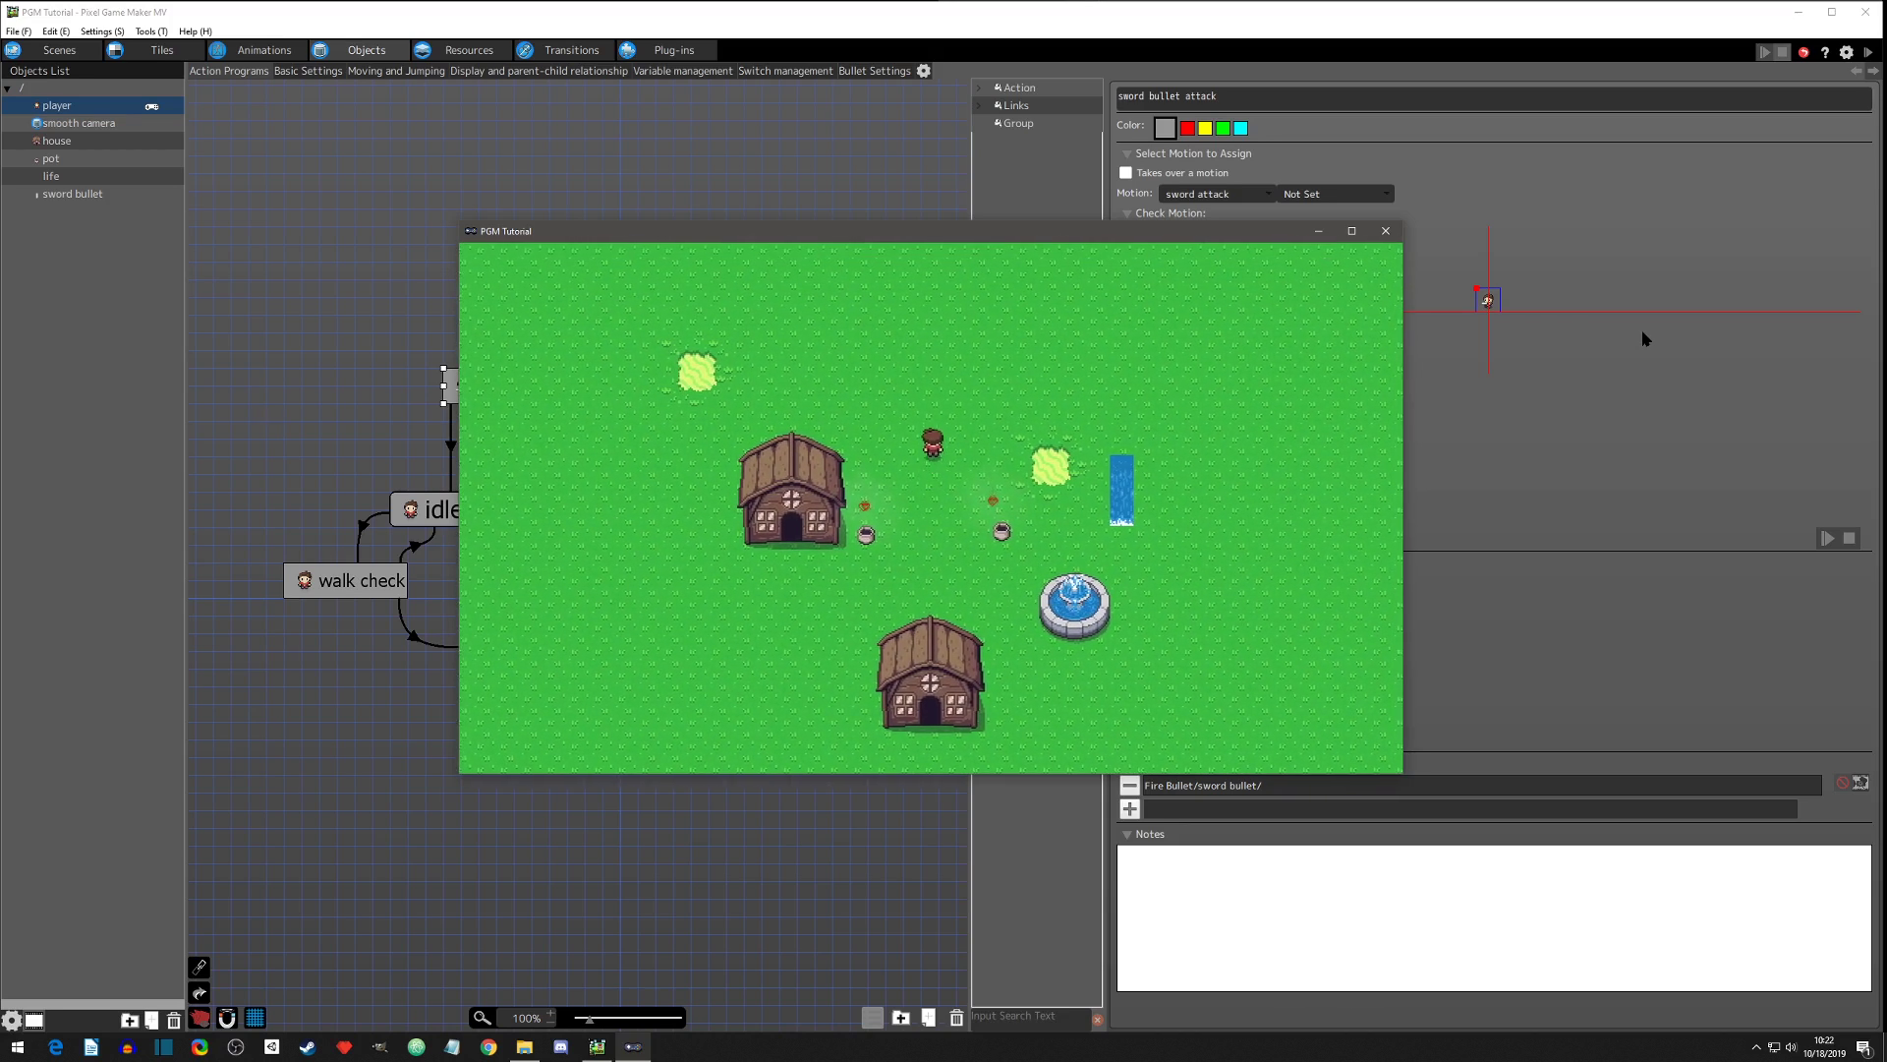
{"action": "key", "text": "Right"}
{"action": "key", "text": "Left"}
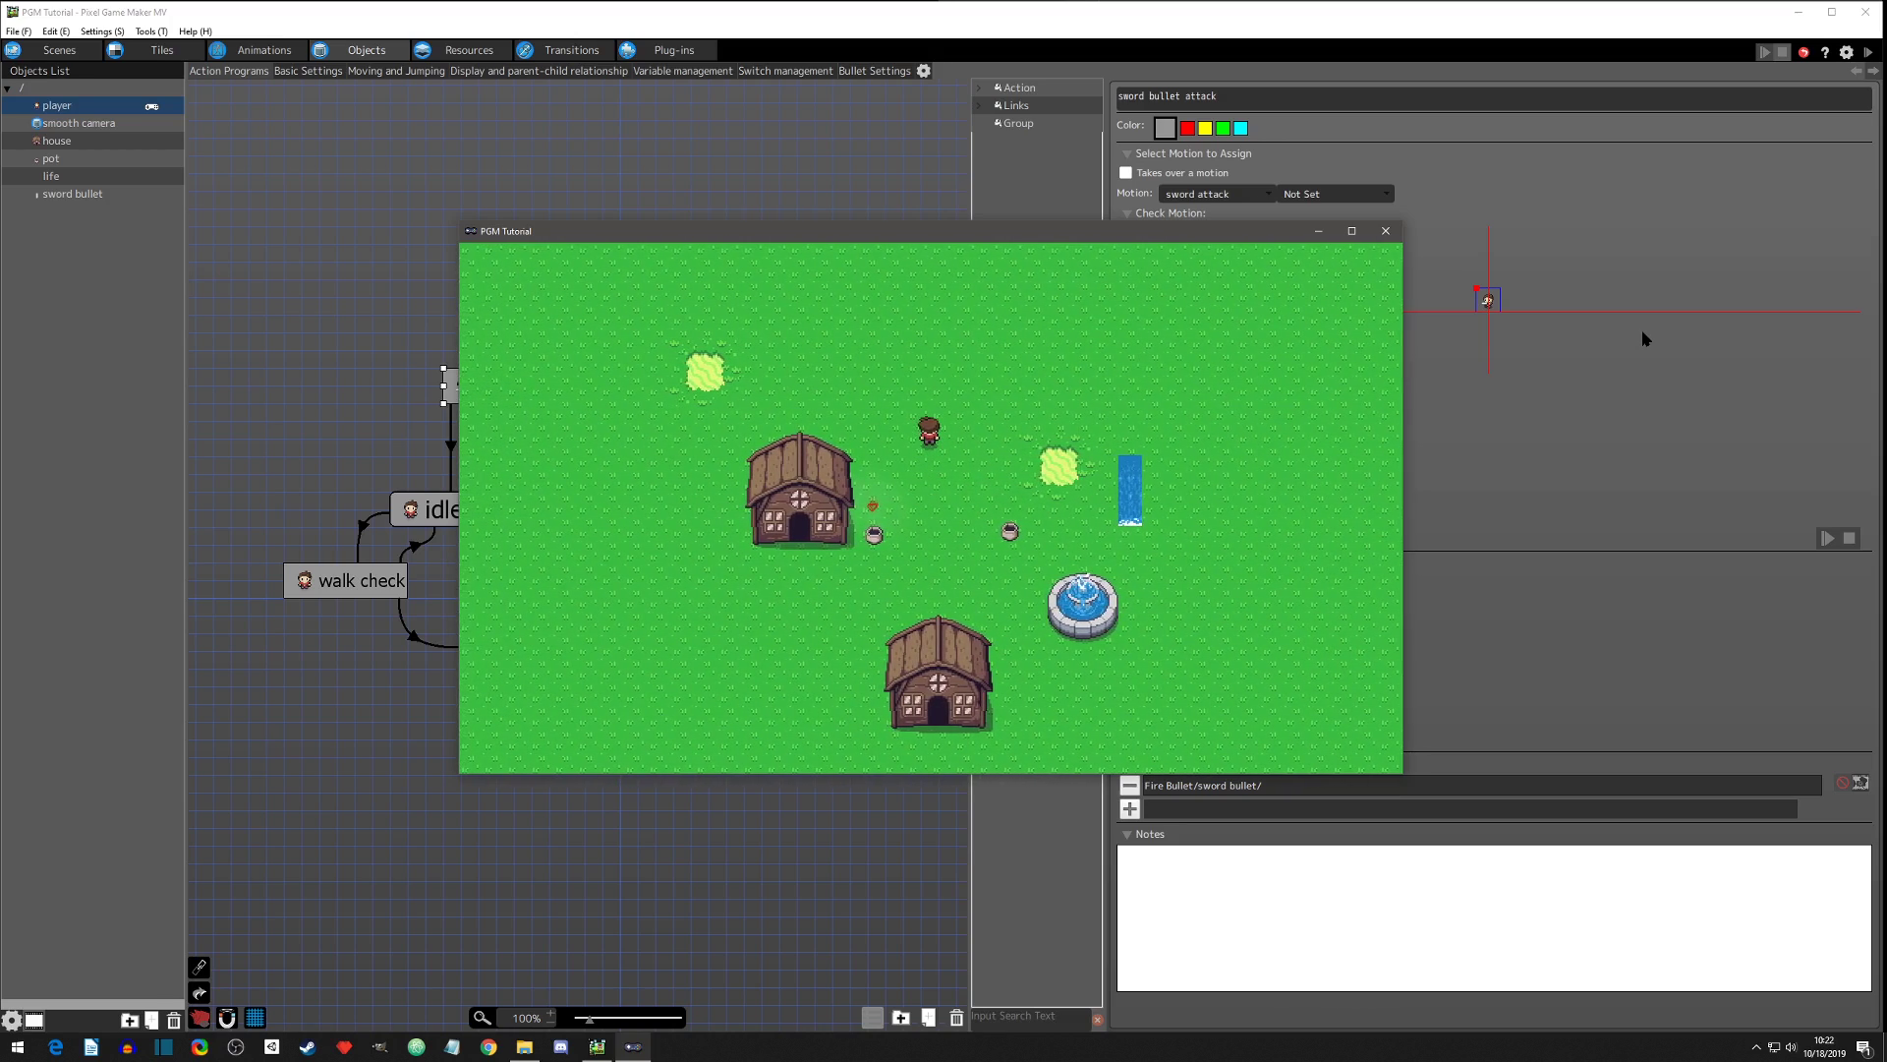
{"action": "key", "text": "Down"}
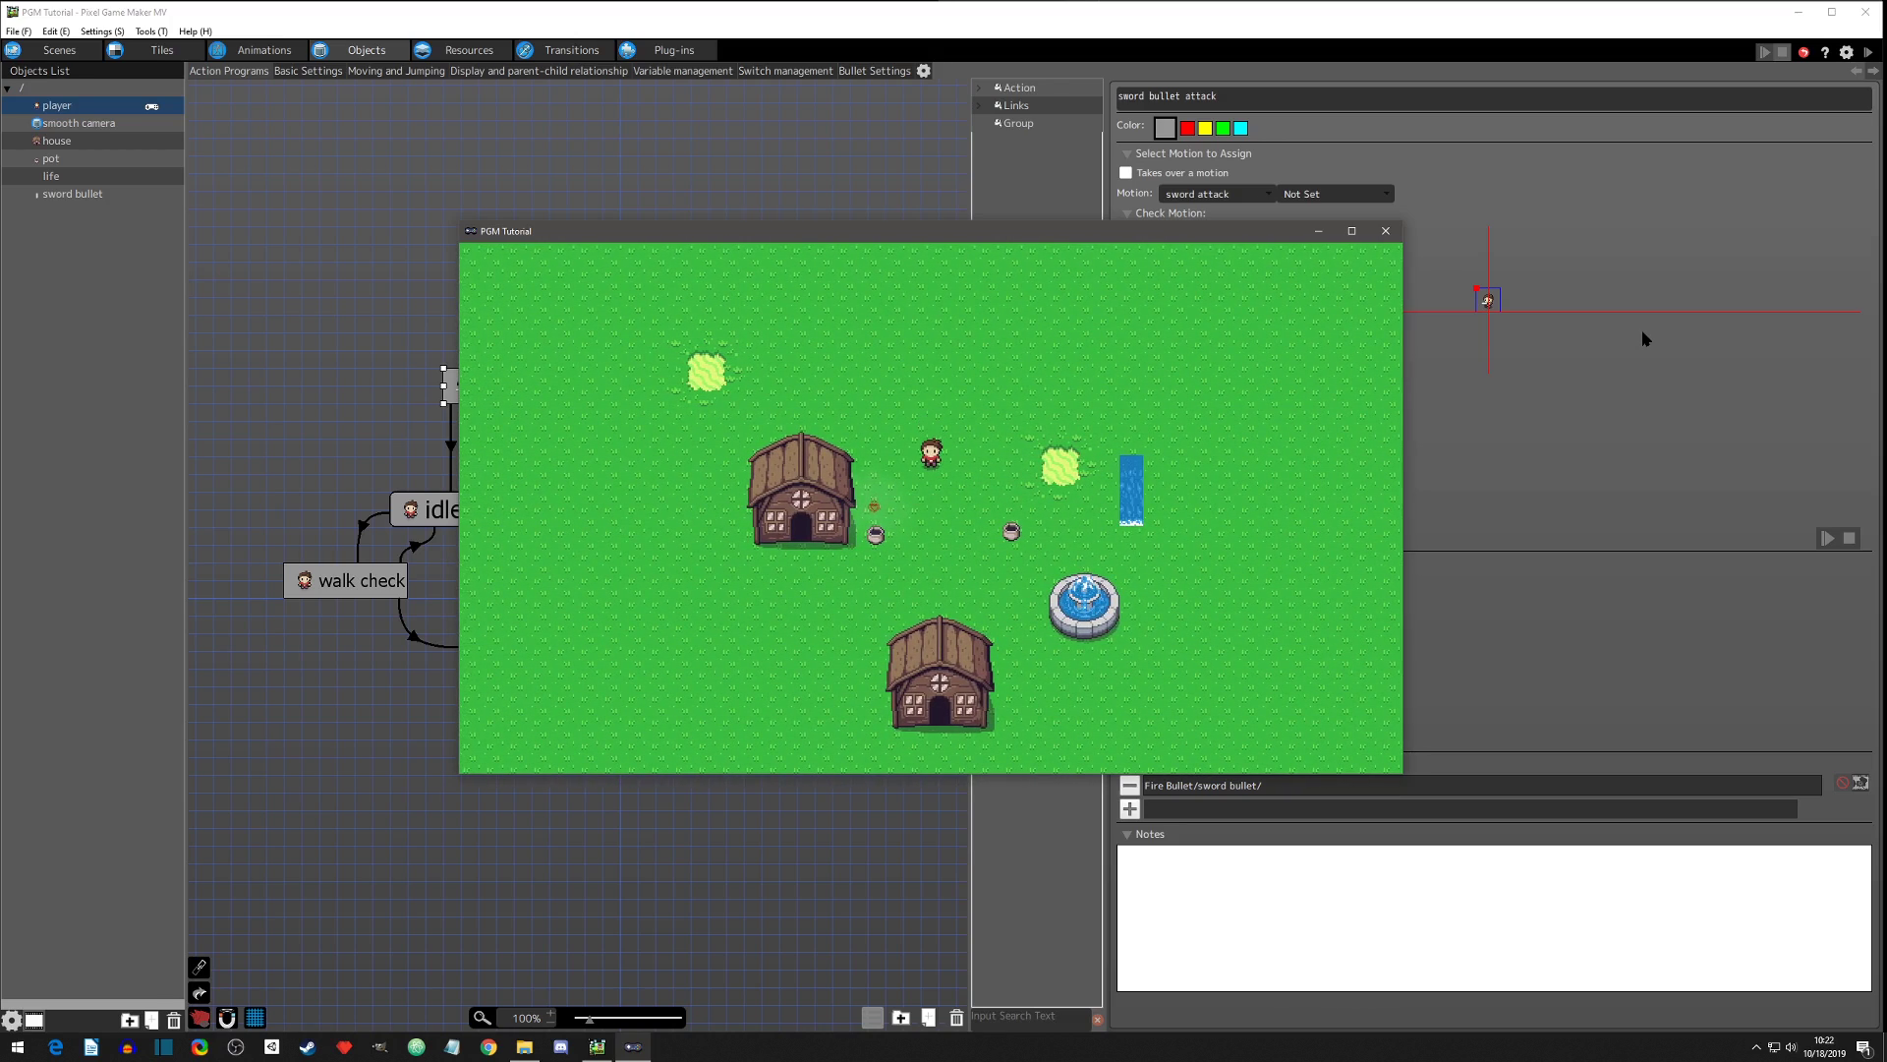
{"action": "key", "text": "Down"}
{"action": "key", "text": "Up"}
{"action": "key", "text": "Right"}
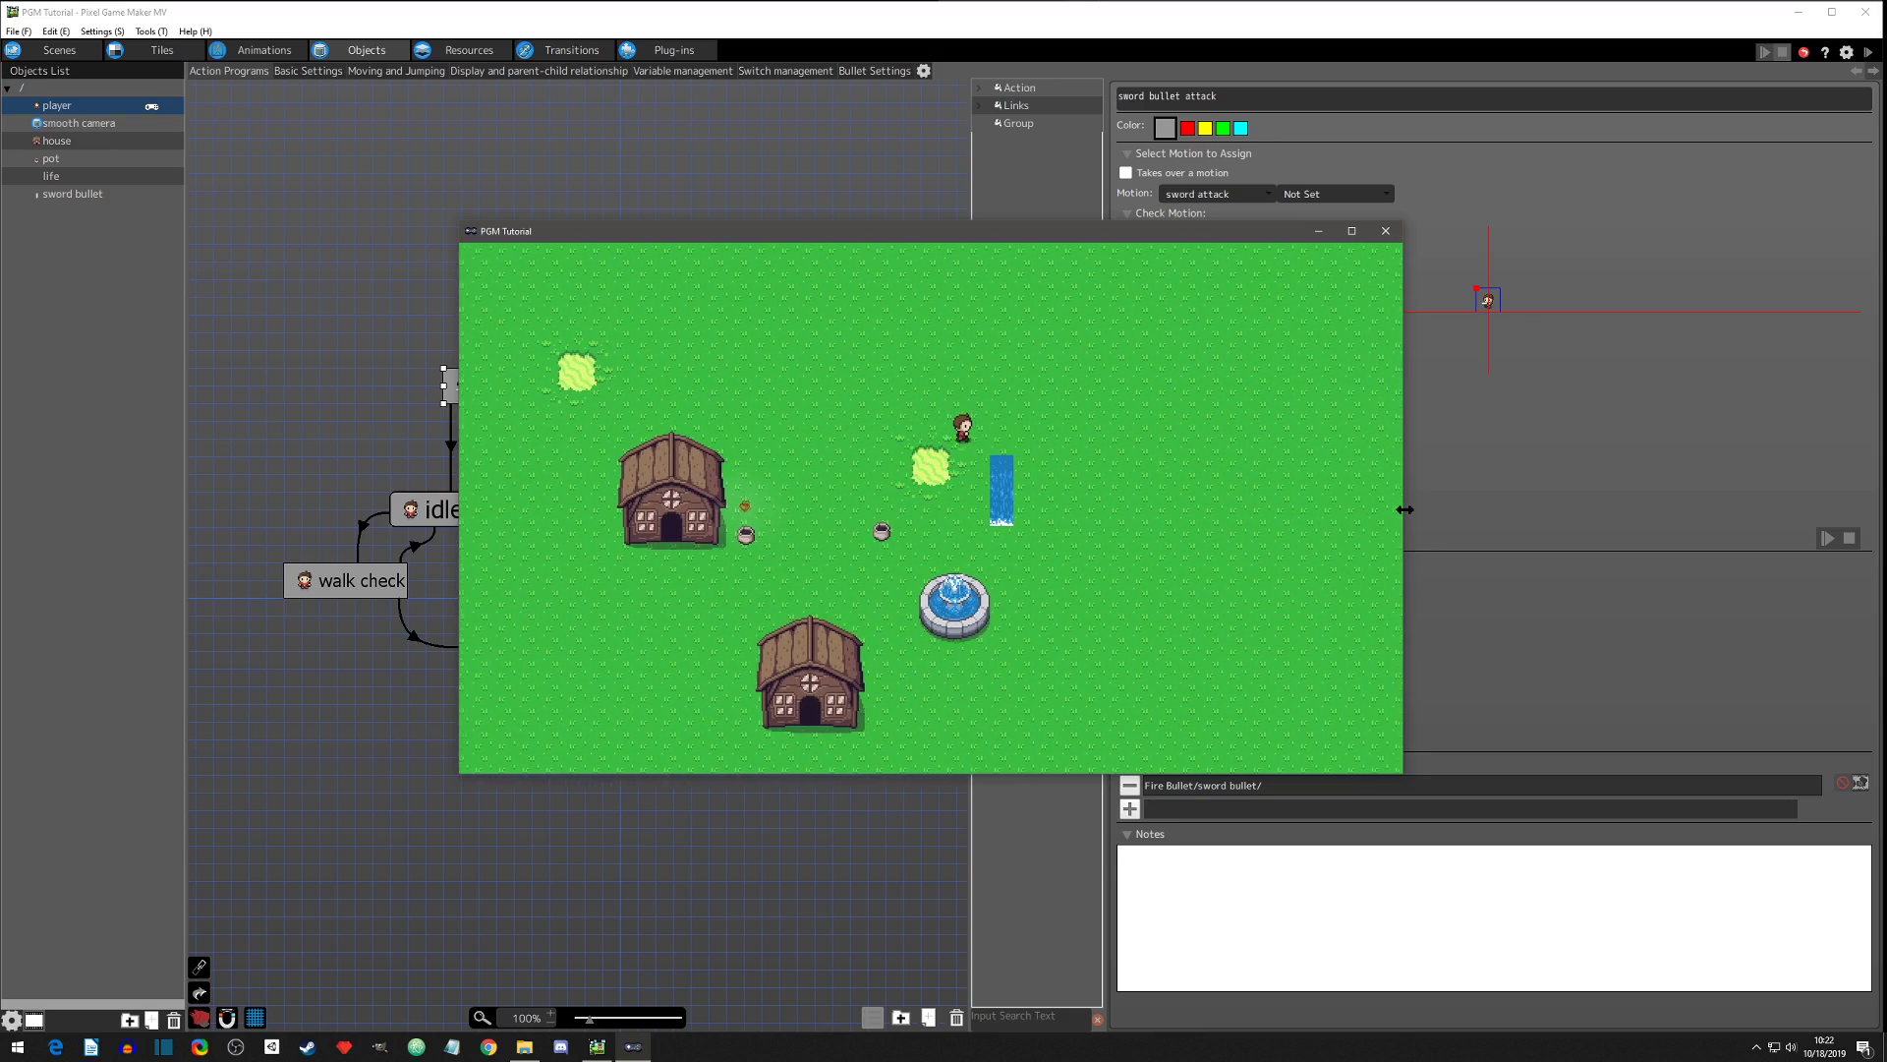
{"action": "key", "text": "Down"}
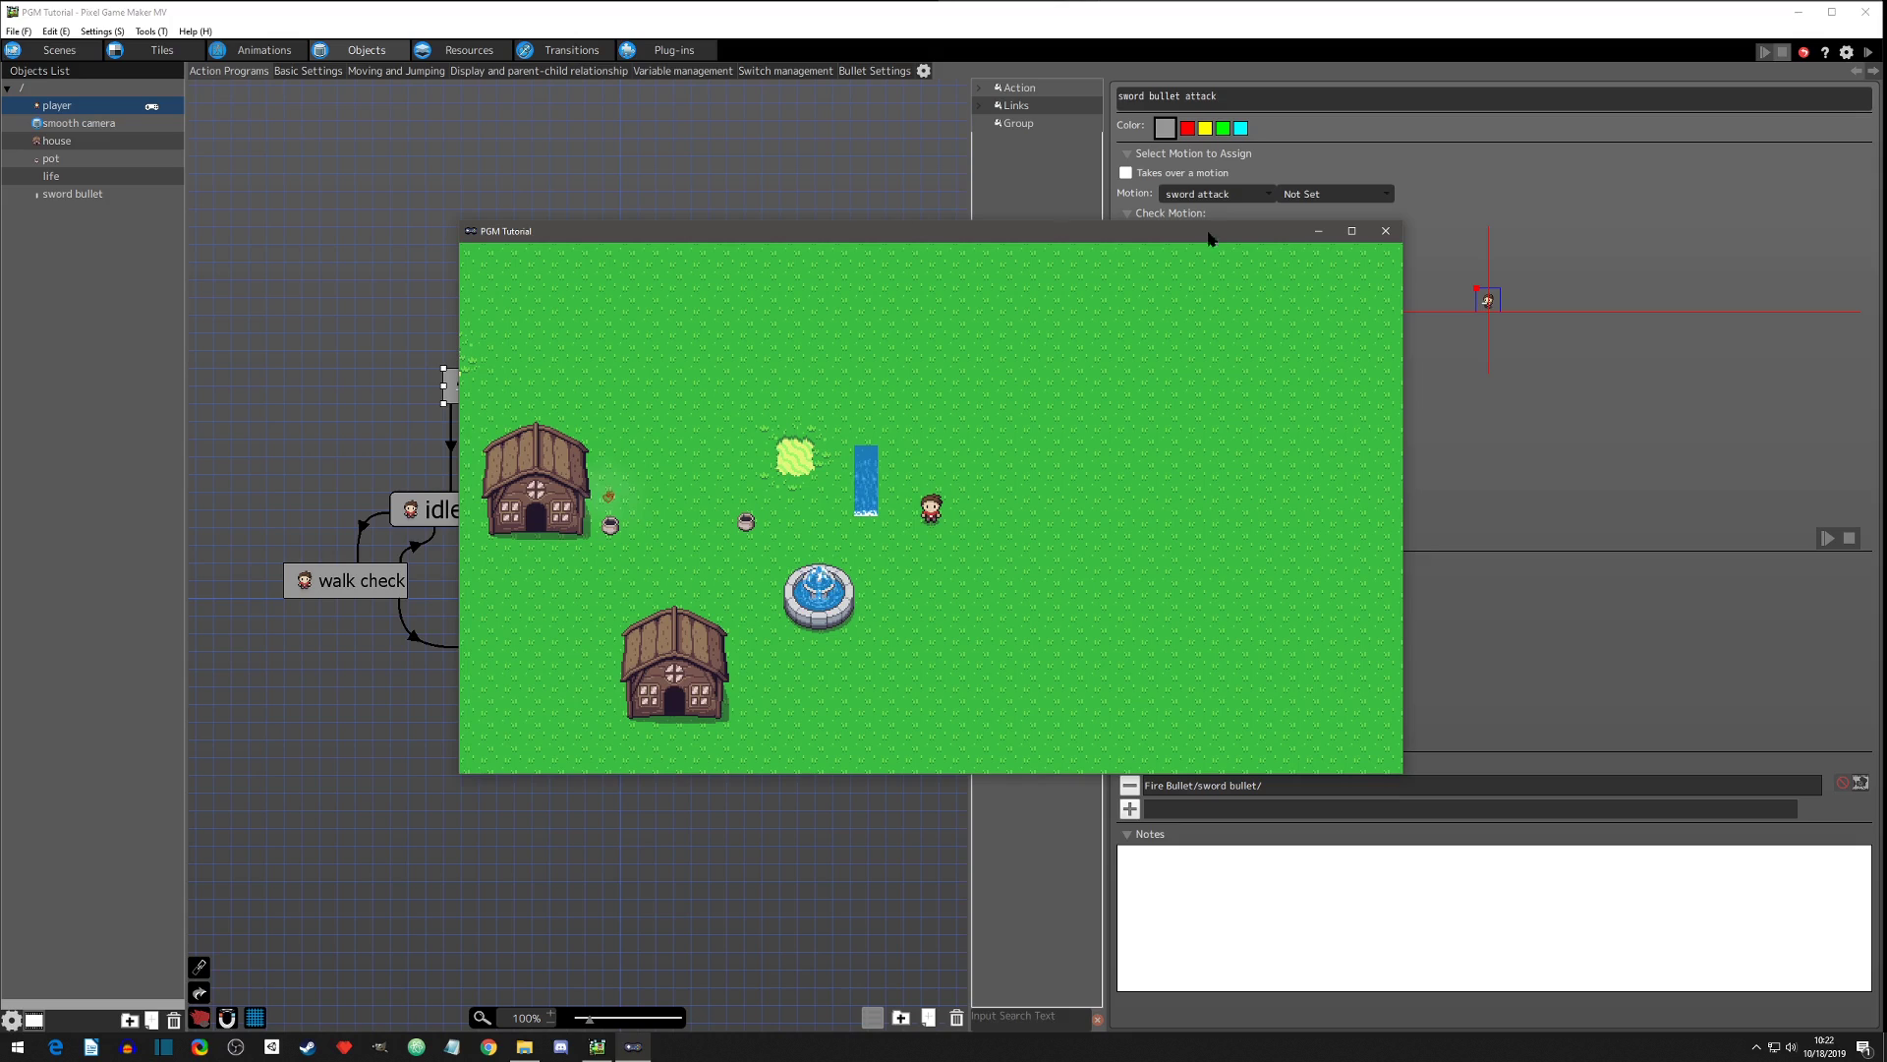
{"action": "left_click", "coordinate": [1386, 230]}
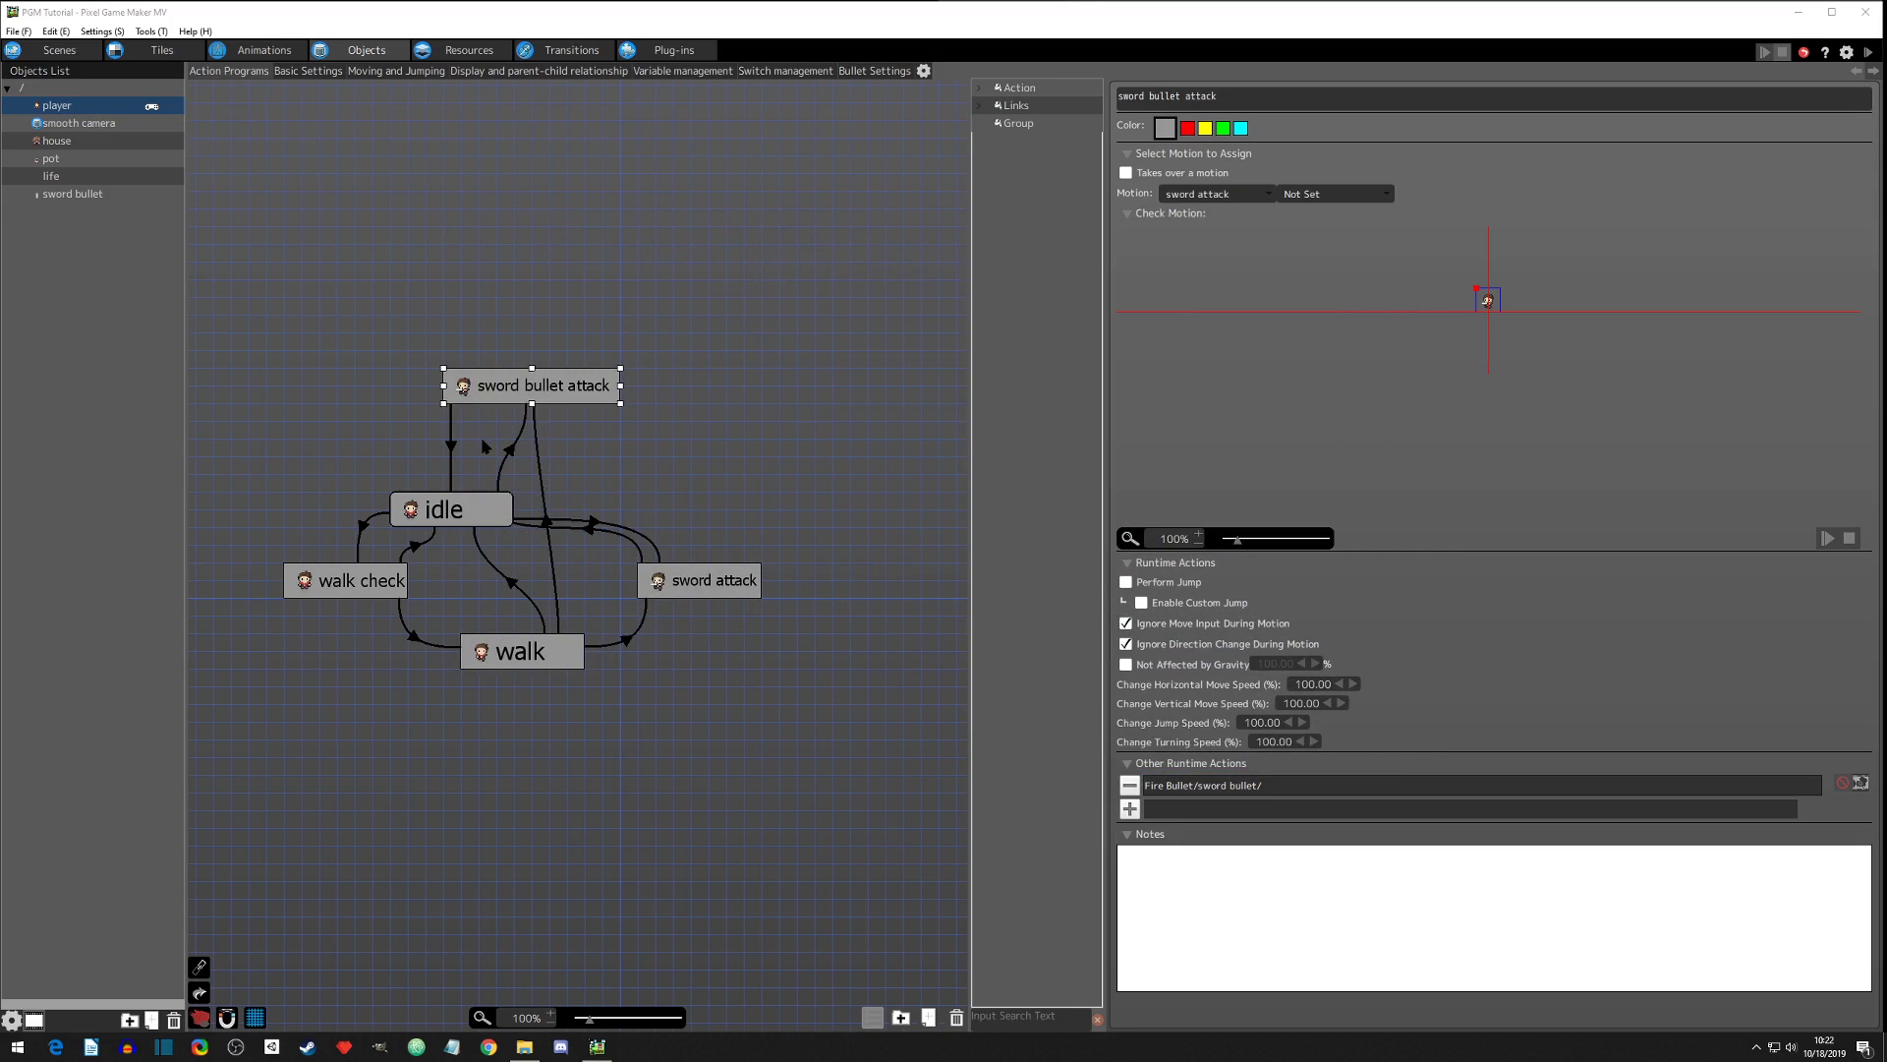
Examine the conditions of the two links between the idle and sword bullet attack actions.
{"action": "middle_click_drag", "start_coordinate": [705, 491], "coordinate": [732, 462]}
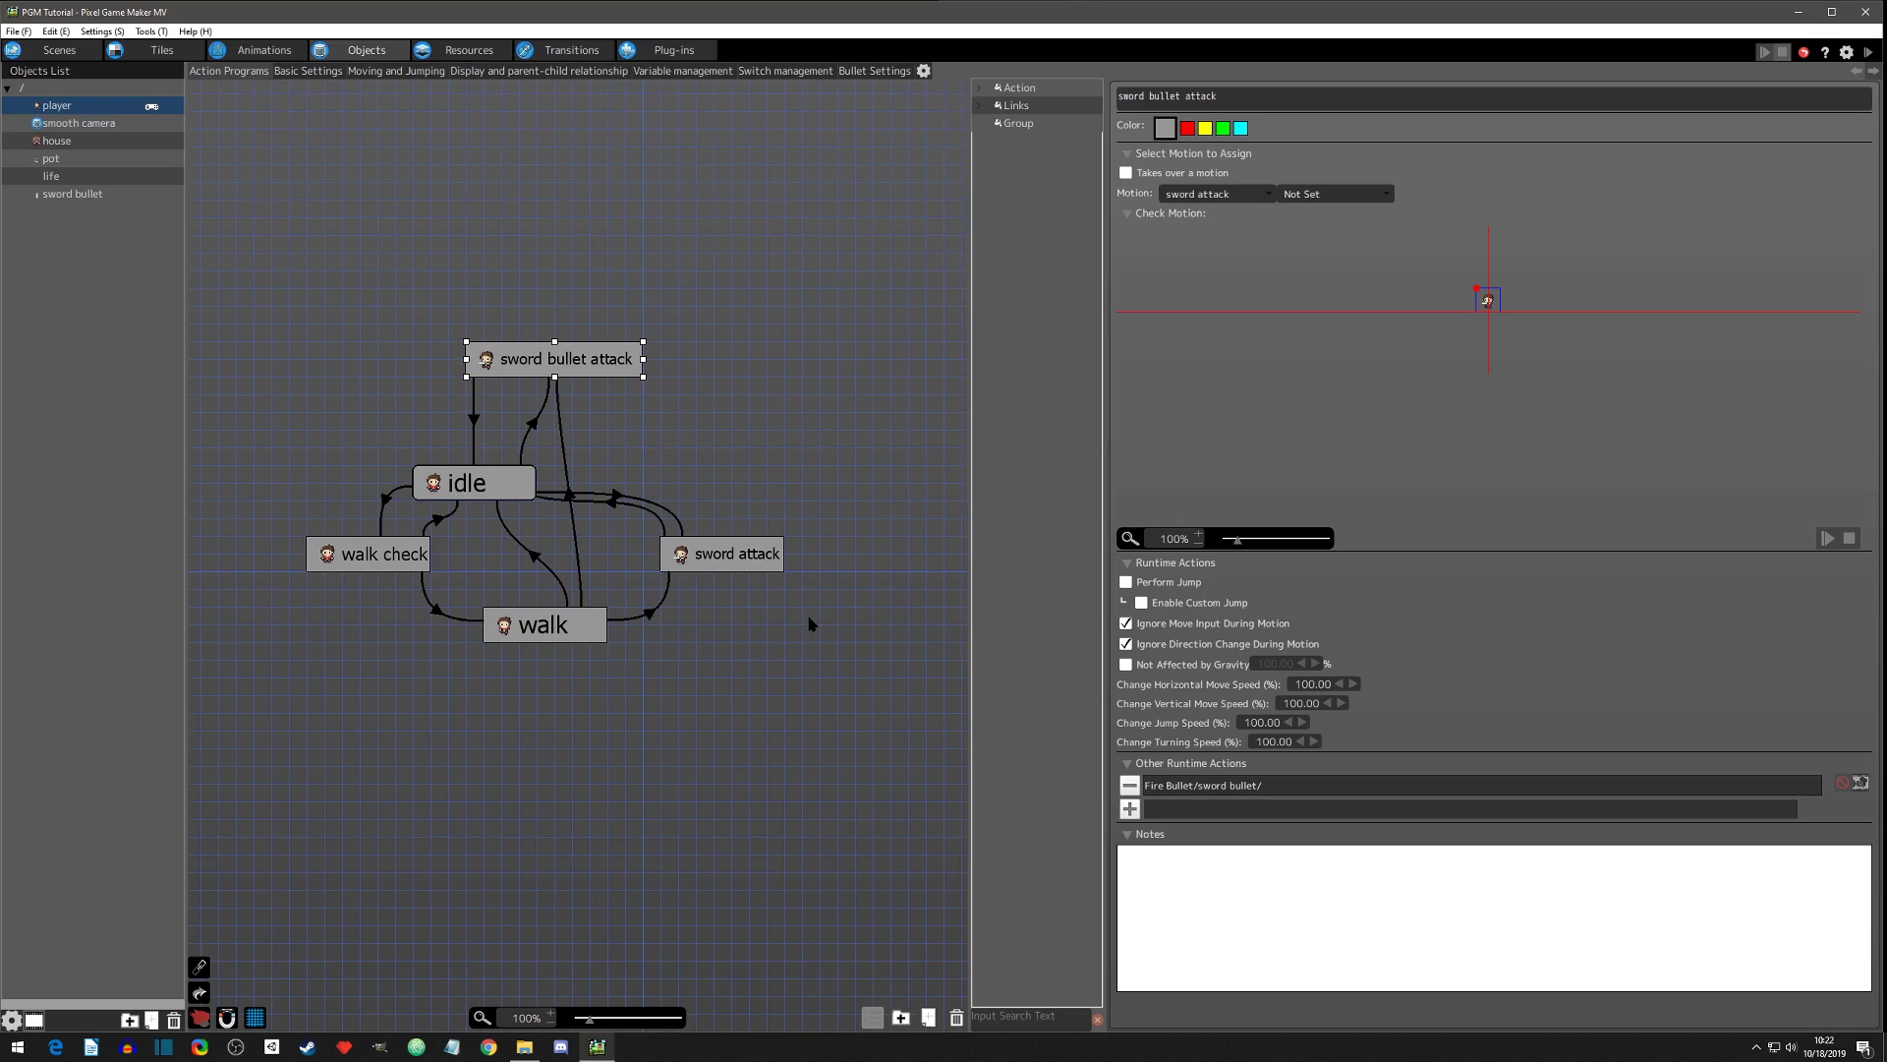
{"action": "left_click", "coordinate": [800, 657]}
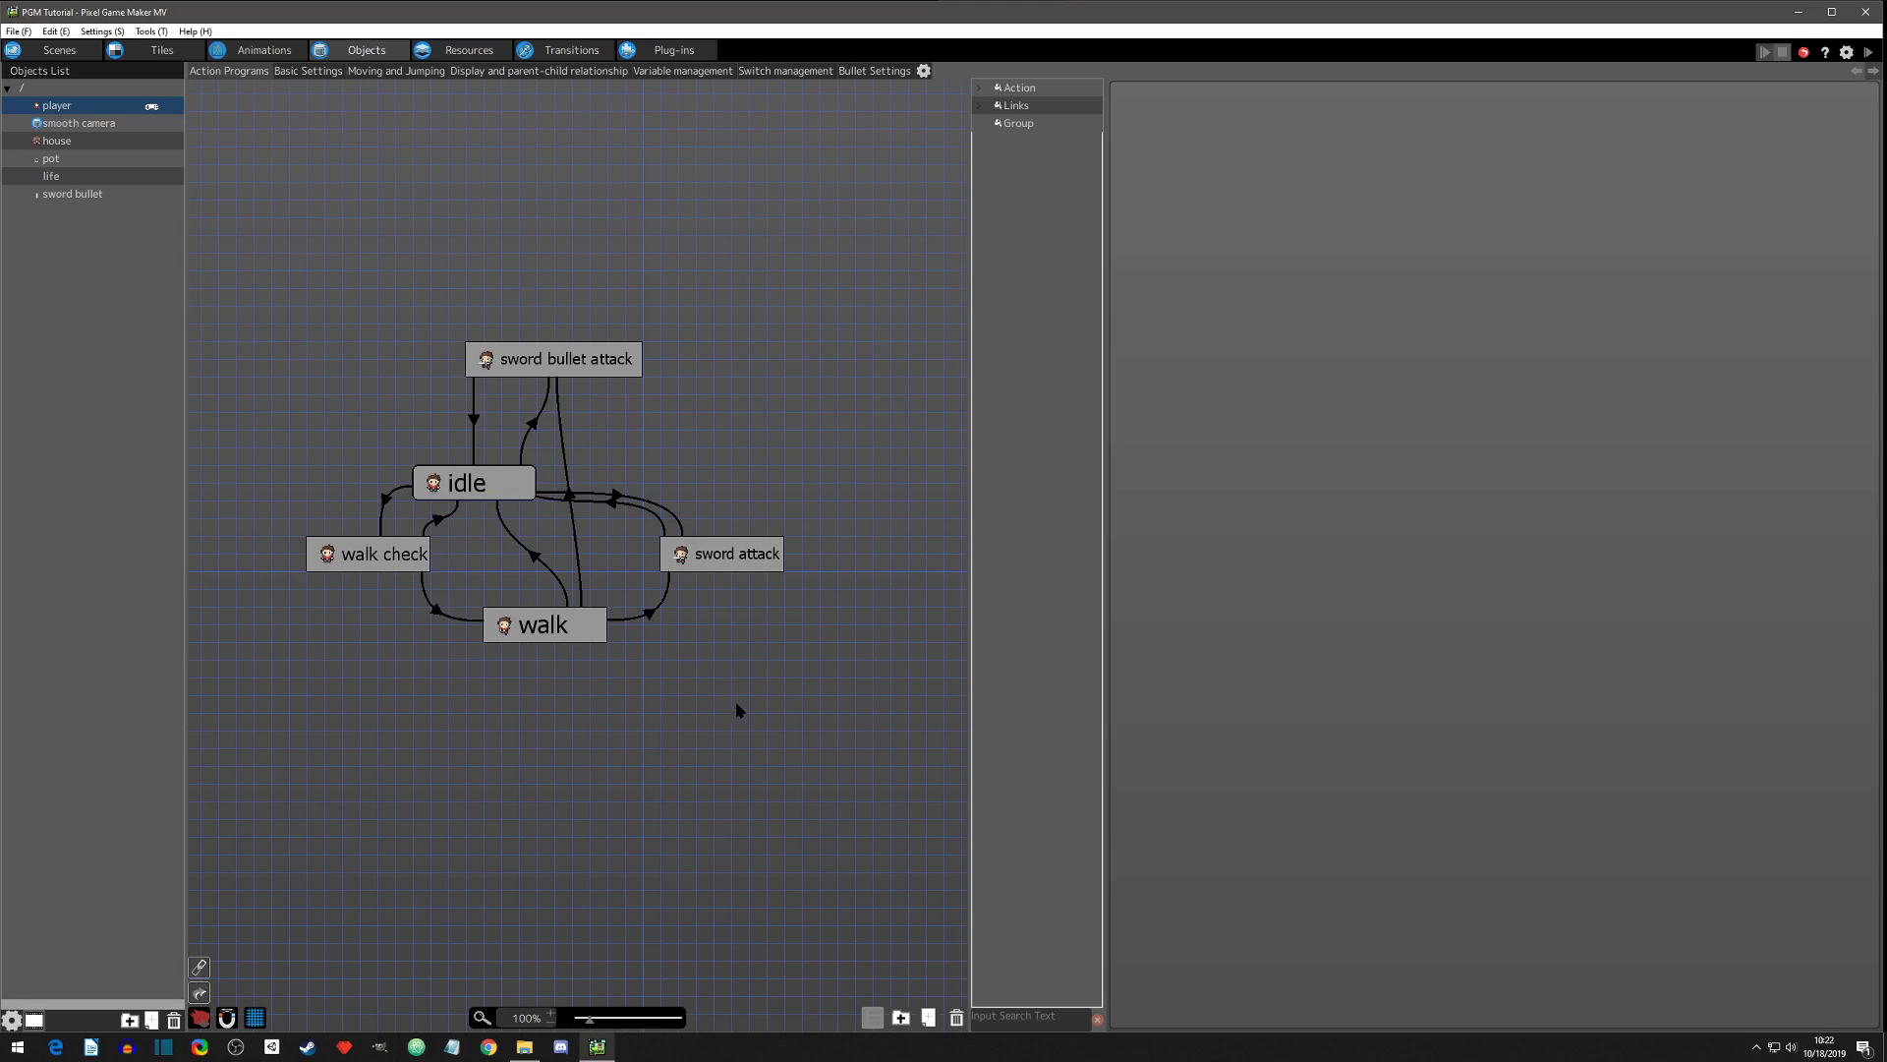
{"action": "left_click", "coordinate": [536, 426]}
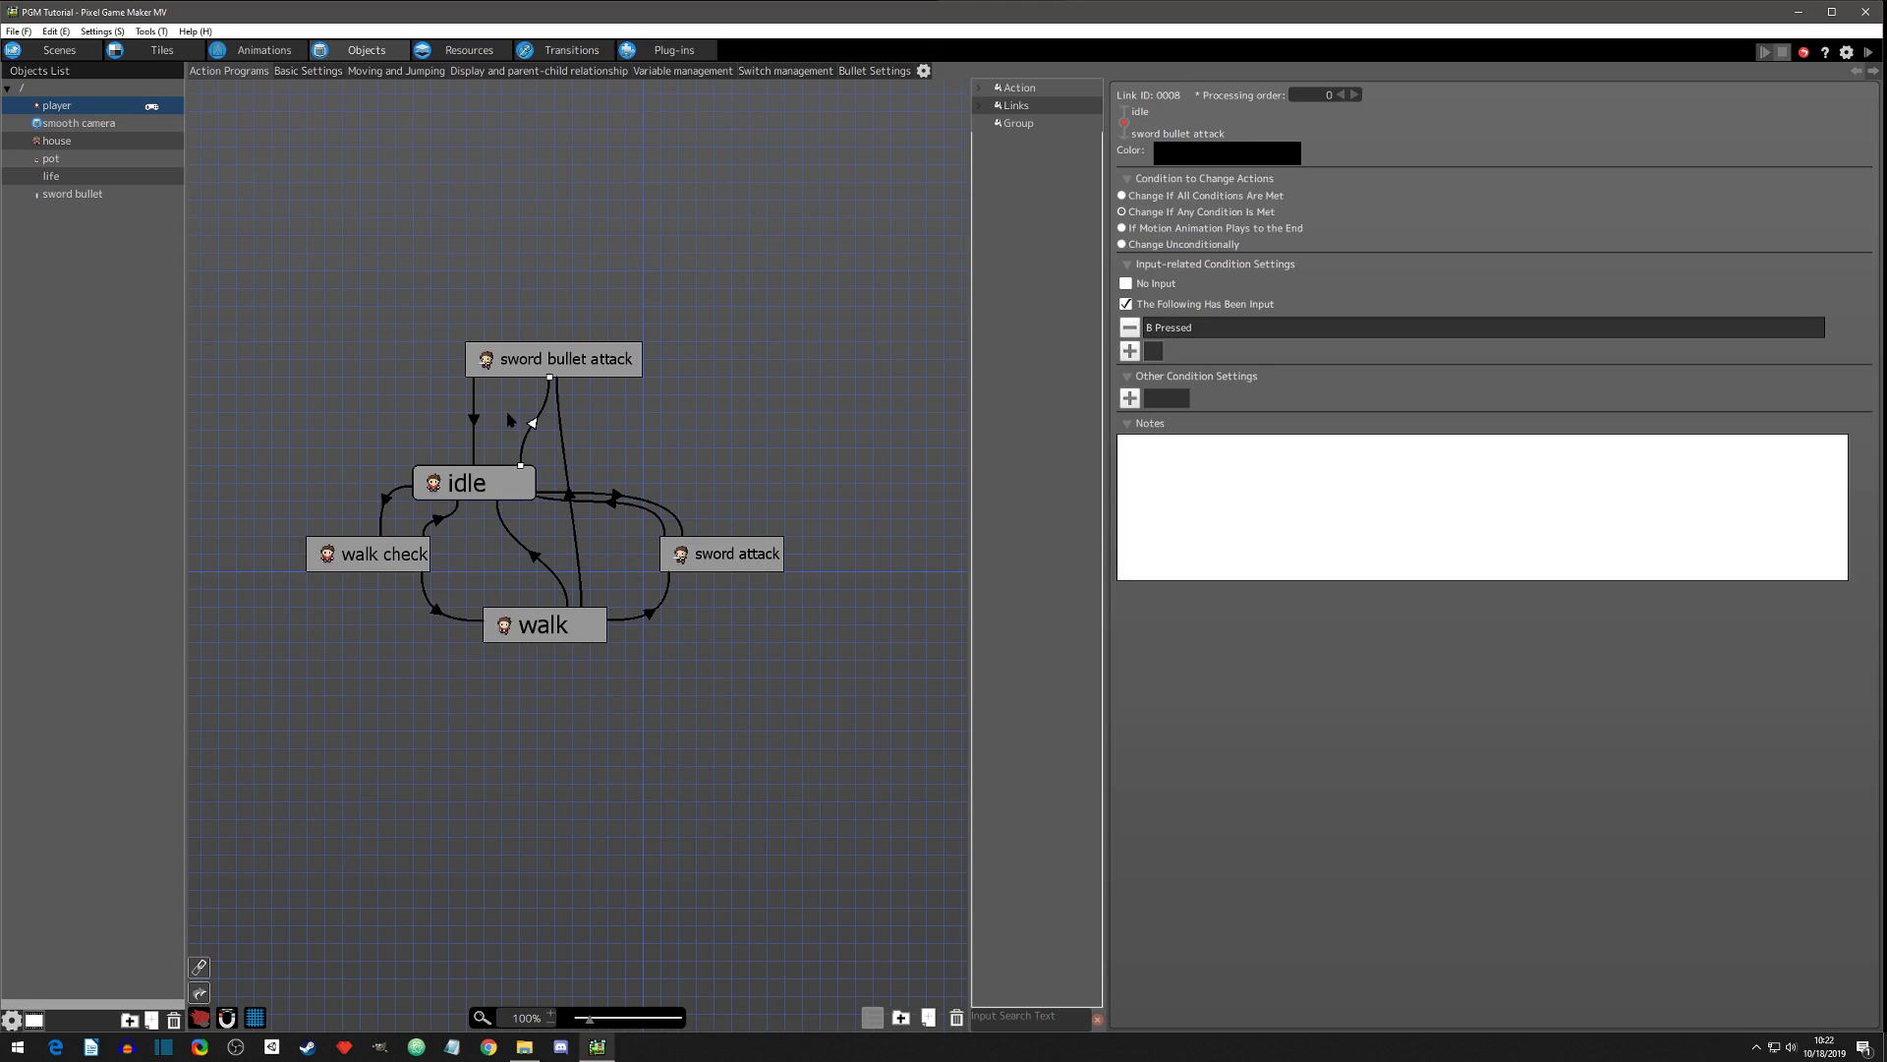
{"action": "left_click", "coordinate": [474, 421]}
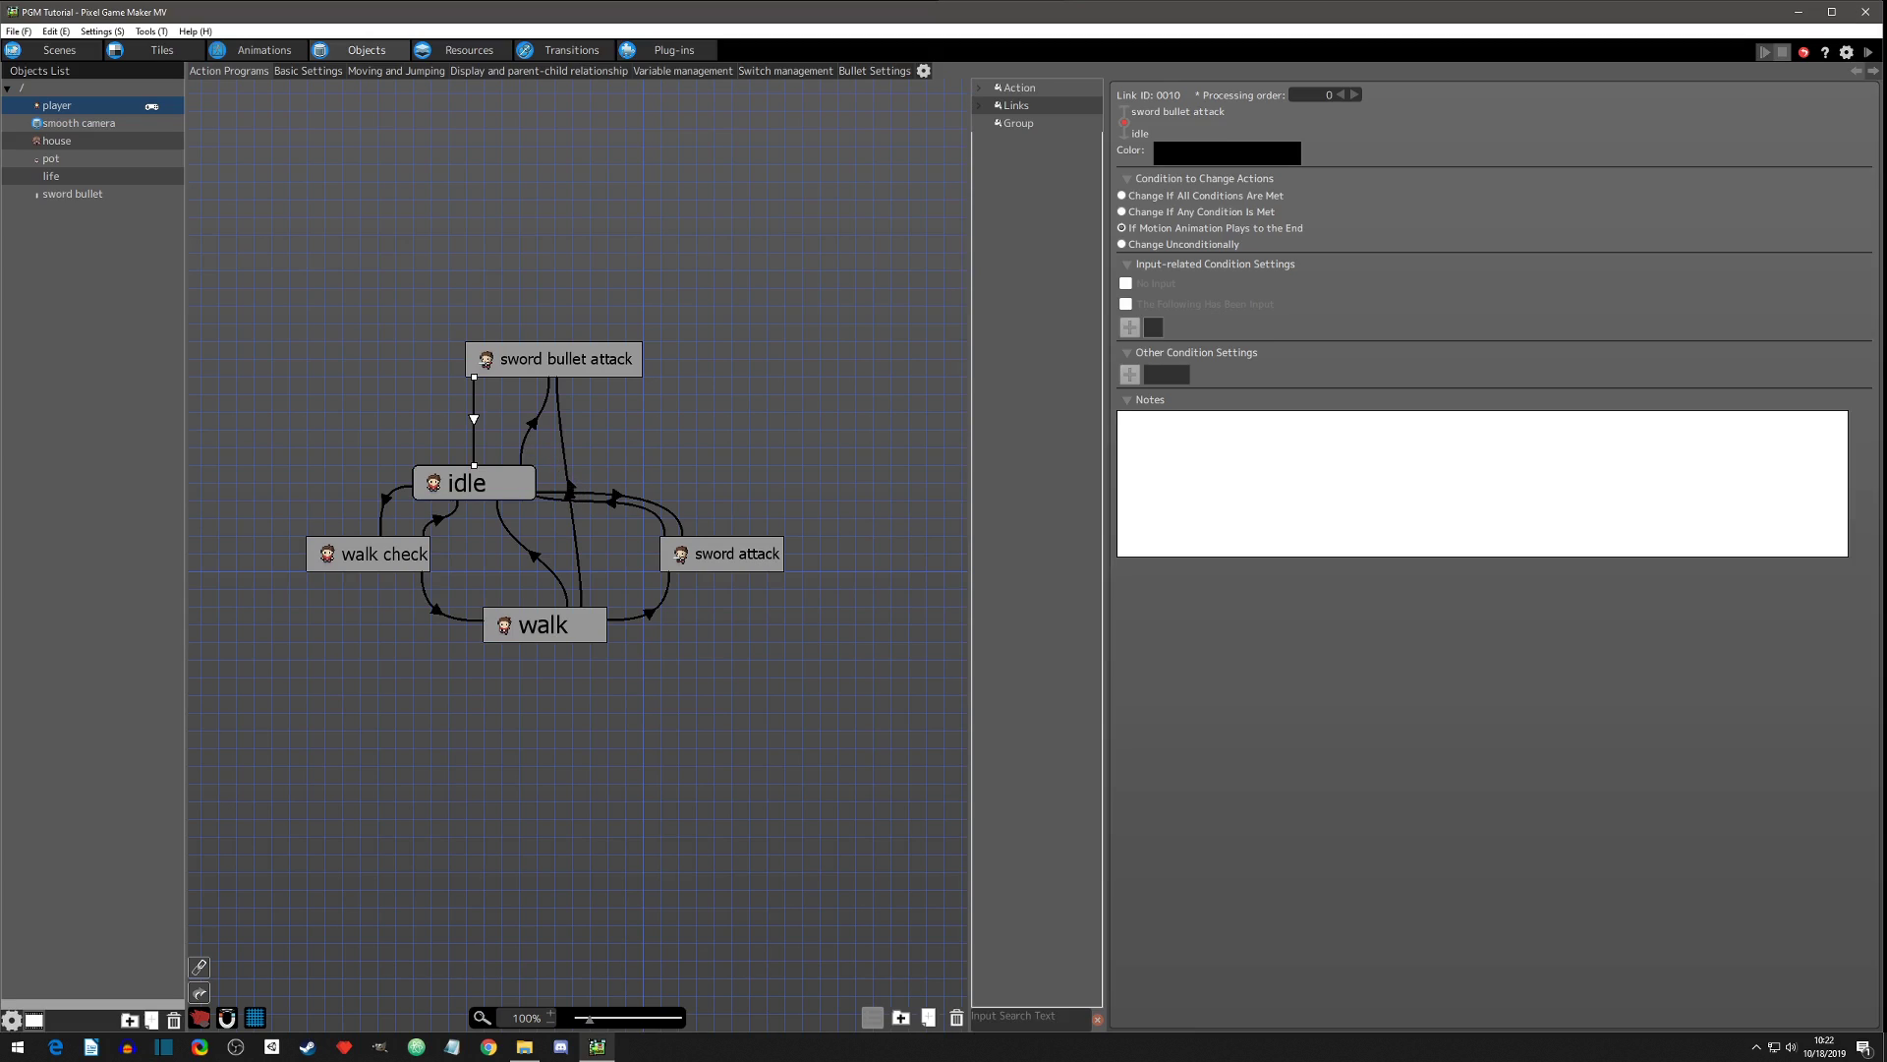
{"action": "left_click", "coordinate": [737, 476]}
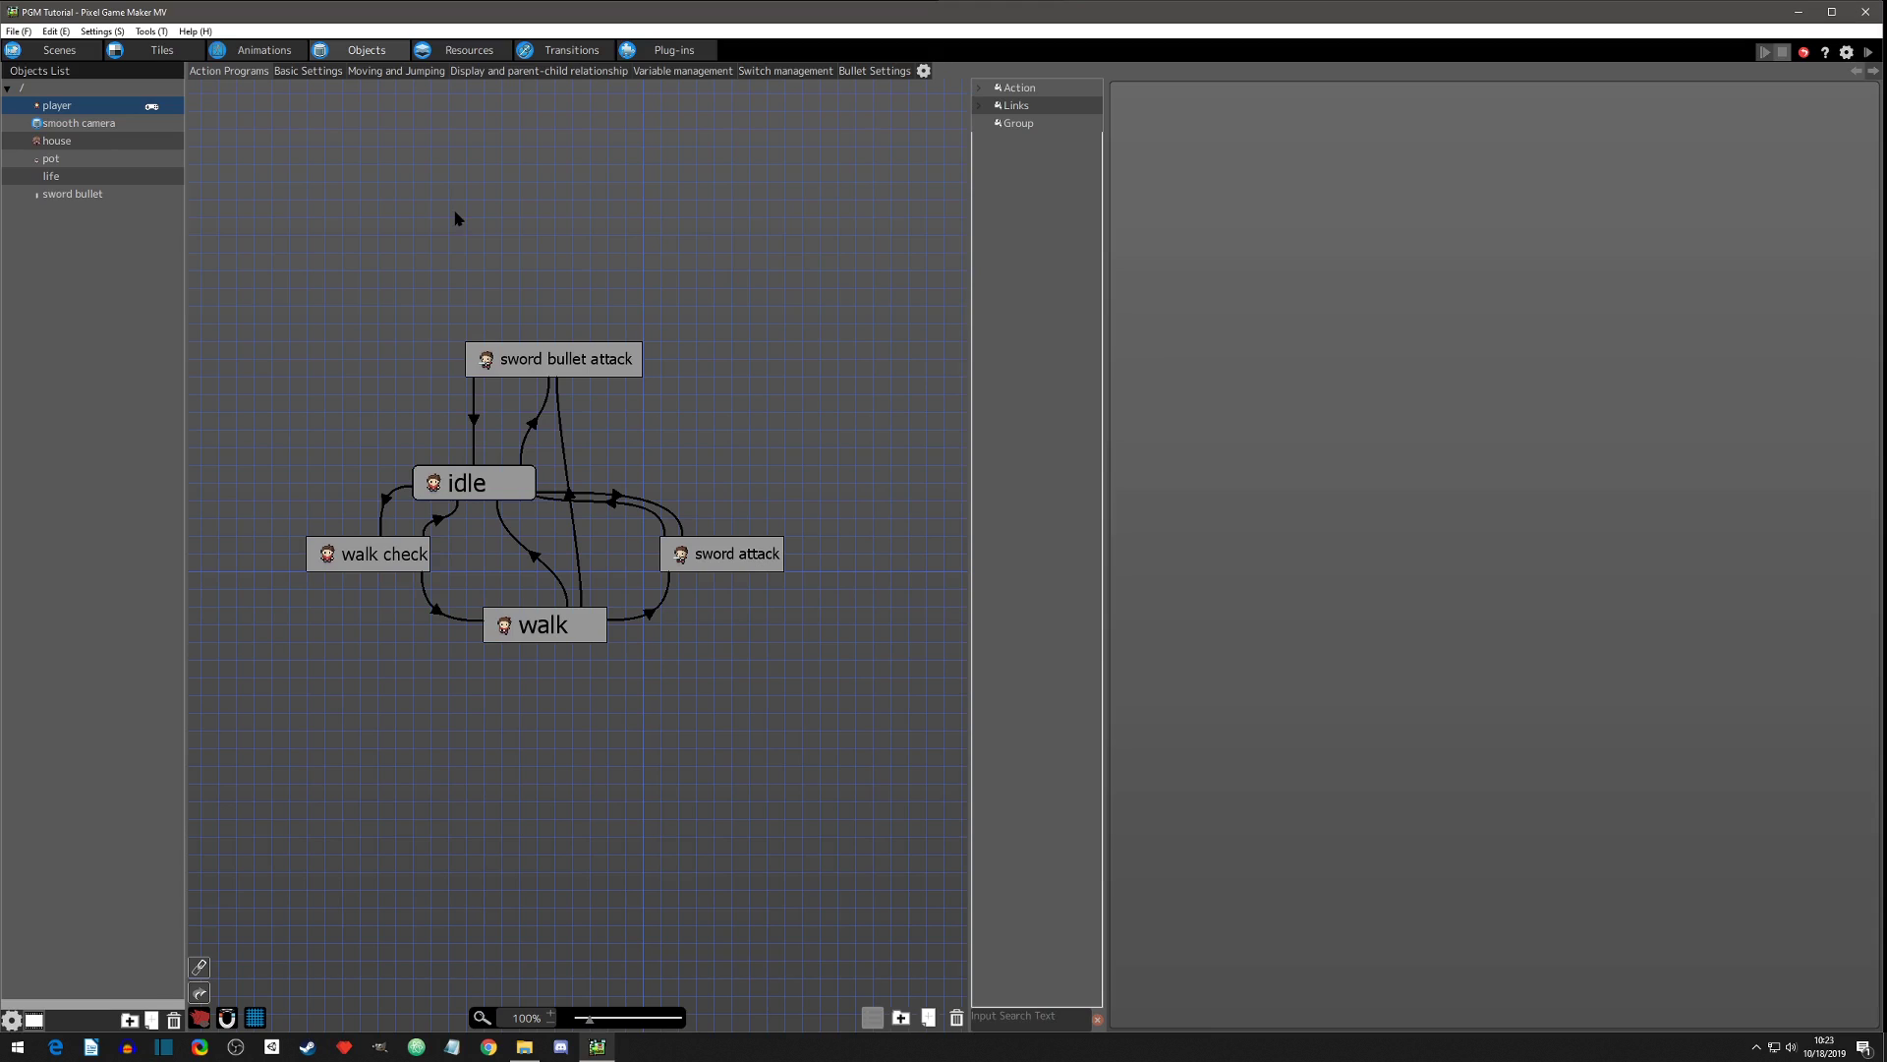
Enable Set Common Action for the player object and view its Common Actions settings.
{"action": "left_click", "coordinate": [924, 72]}
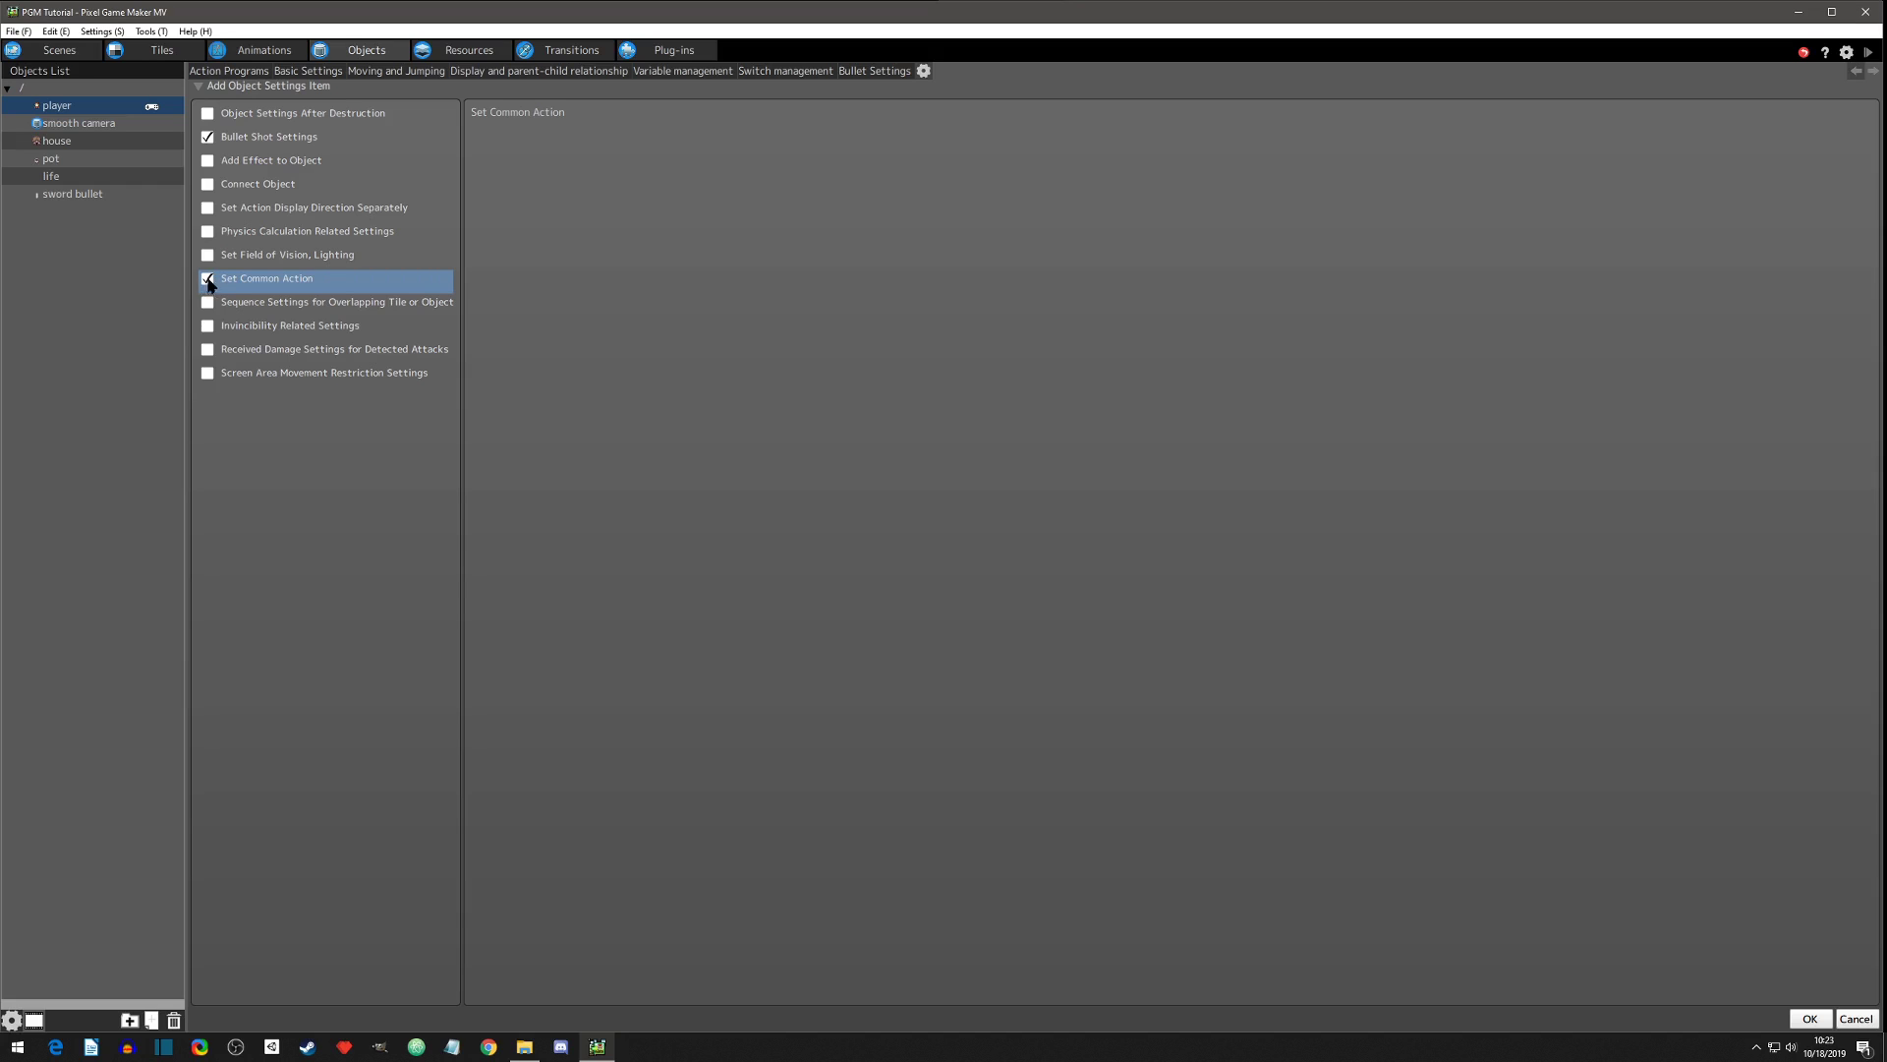
{"action": "left_click", "coordinate": [1810, 1018]}
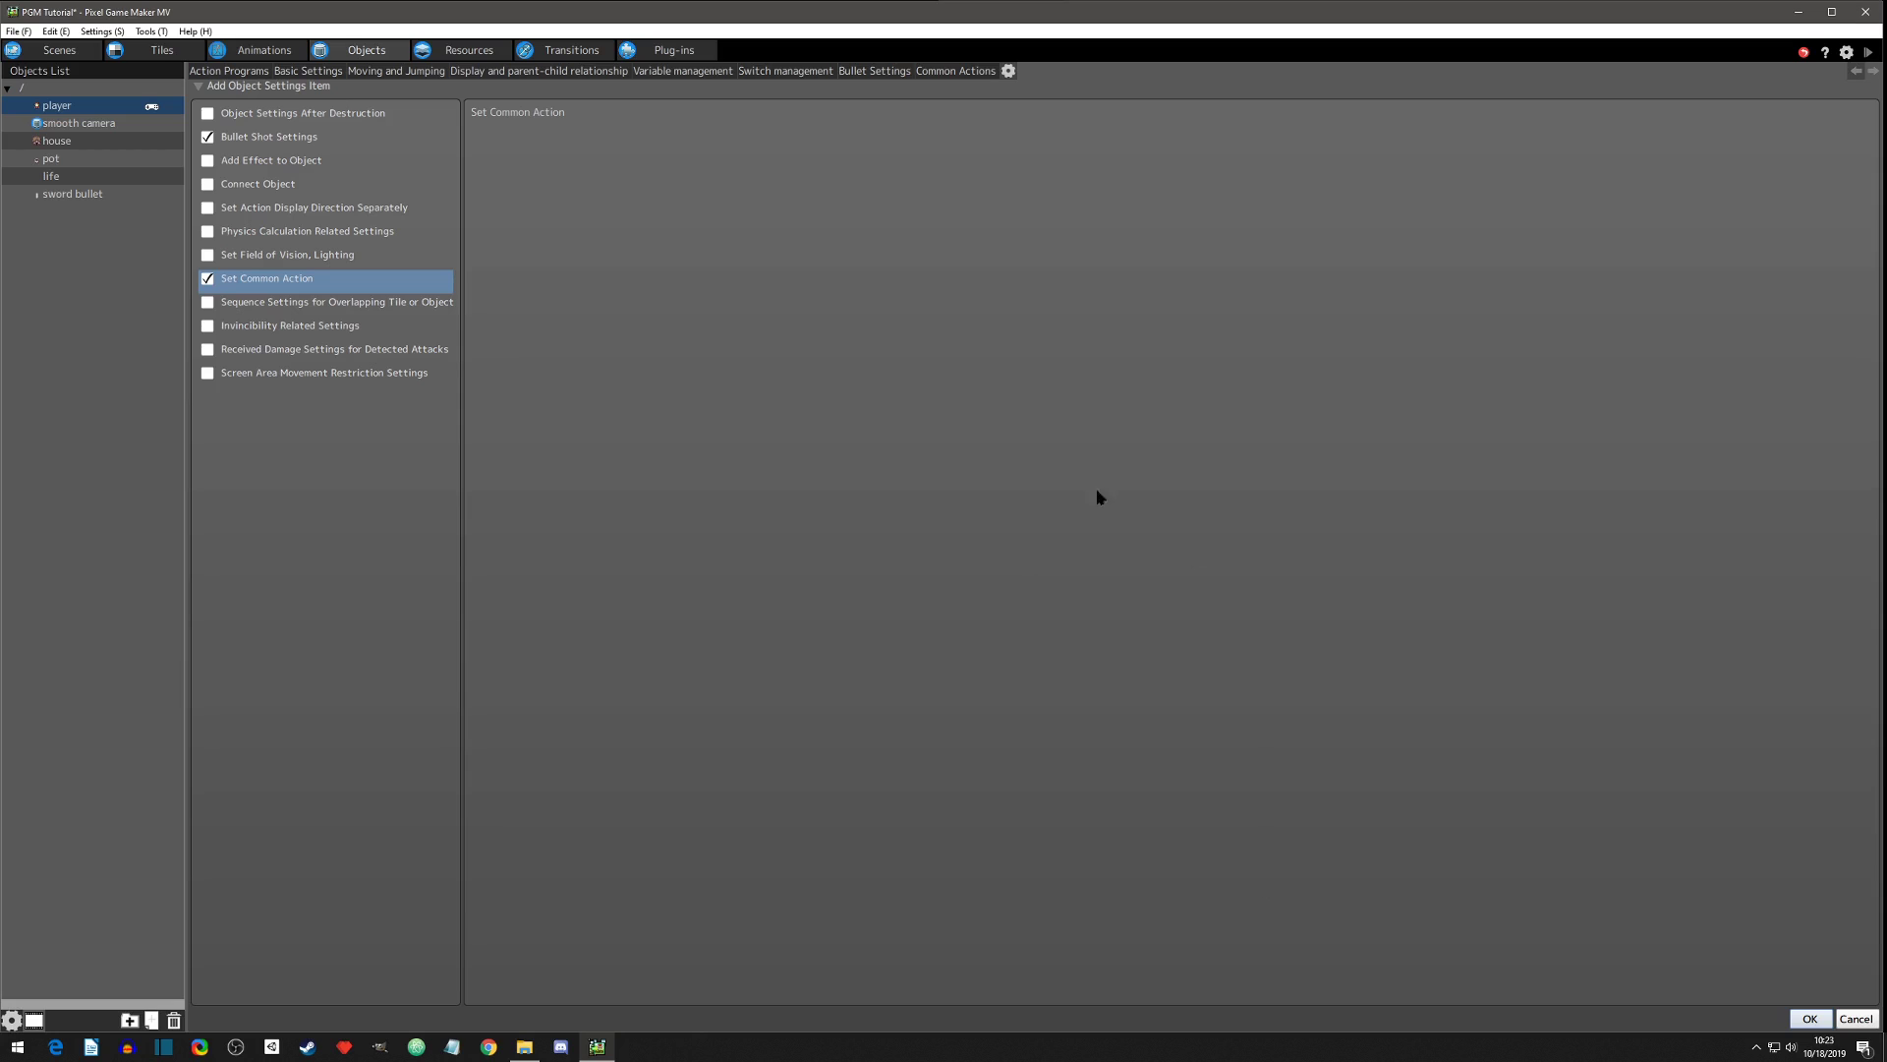
{"action": "left_click", "coordinate": [959, 72]}
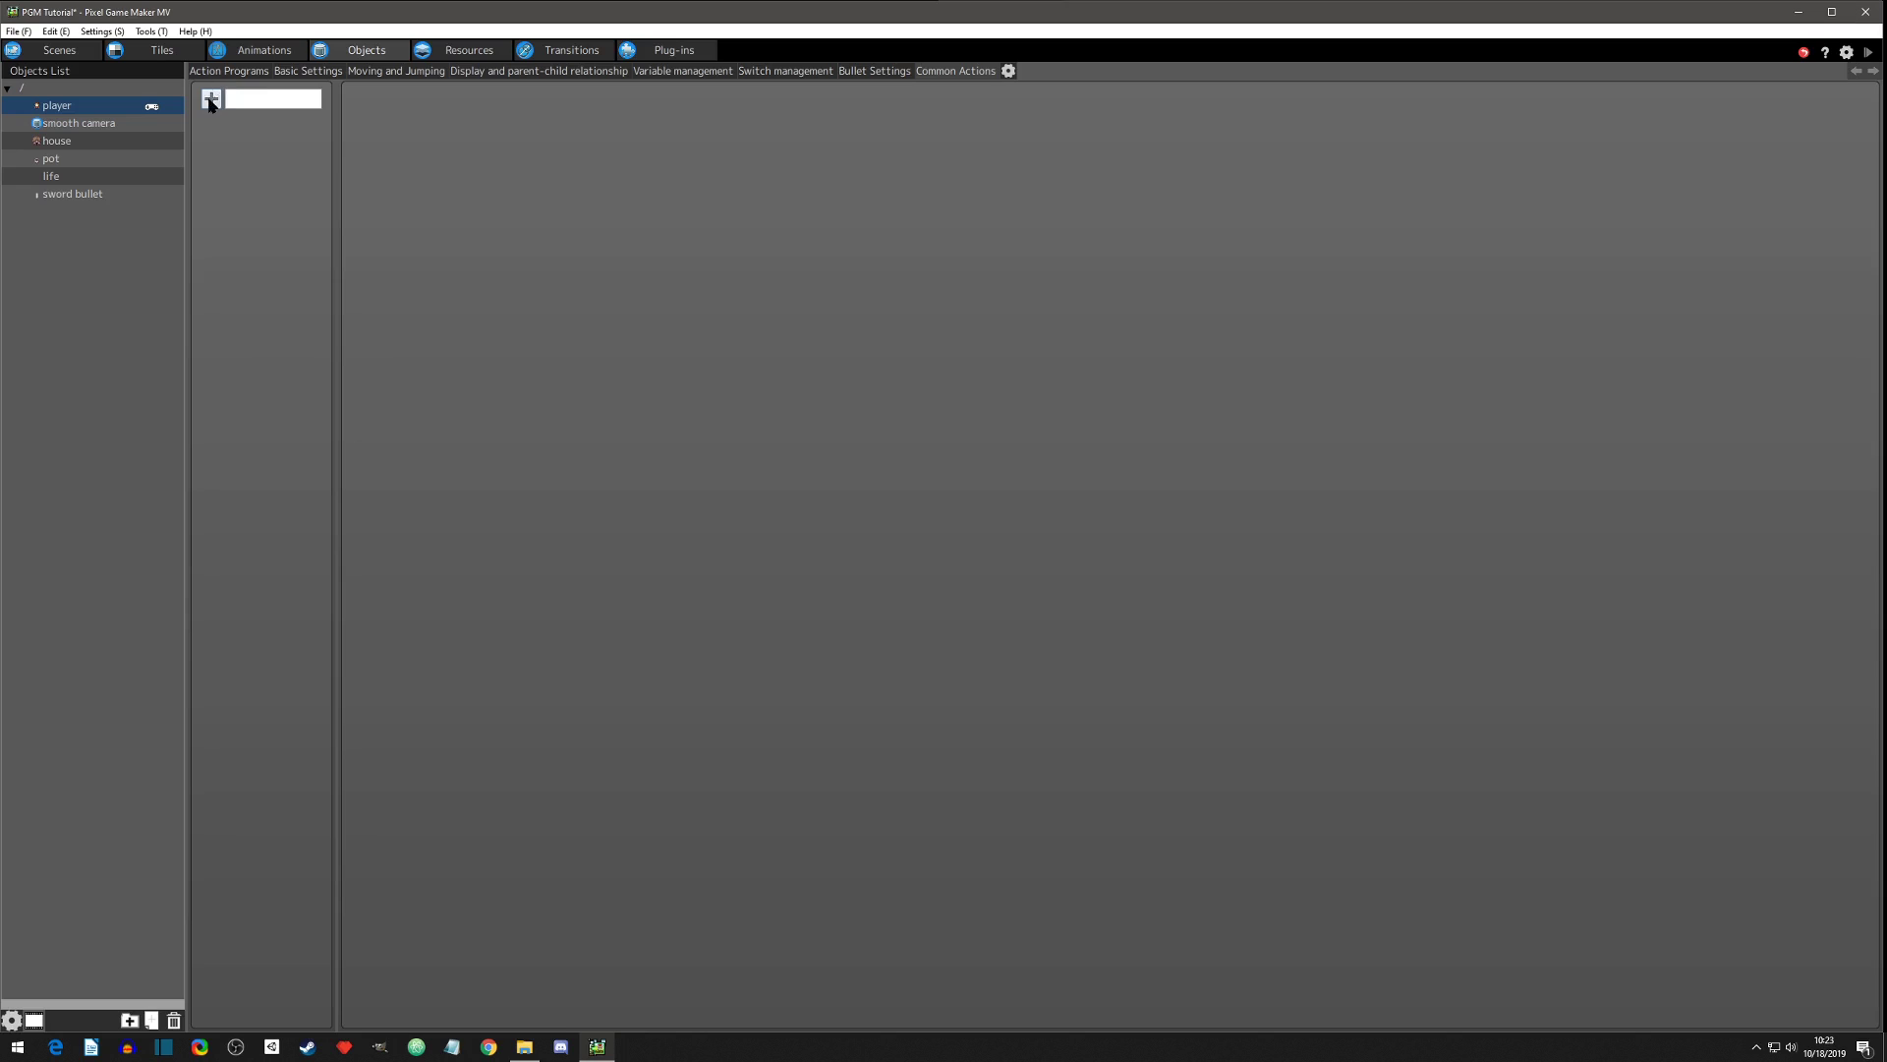
In the player's action program, move the Common Actions group above the action boxes and recolor it green with red set to 0.
{"action": "left_click", "coordinate": [224, 72]}
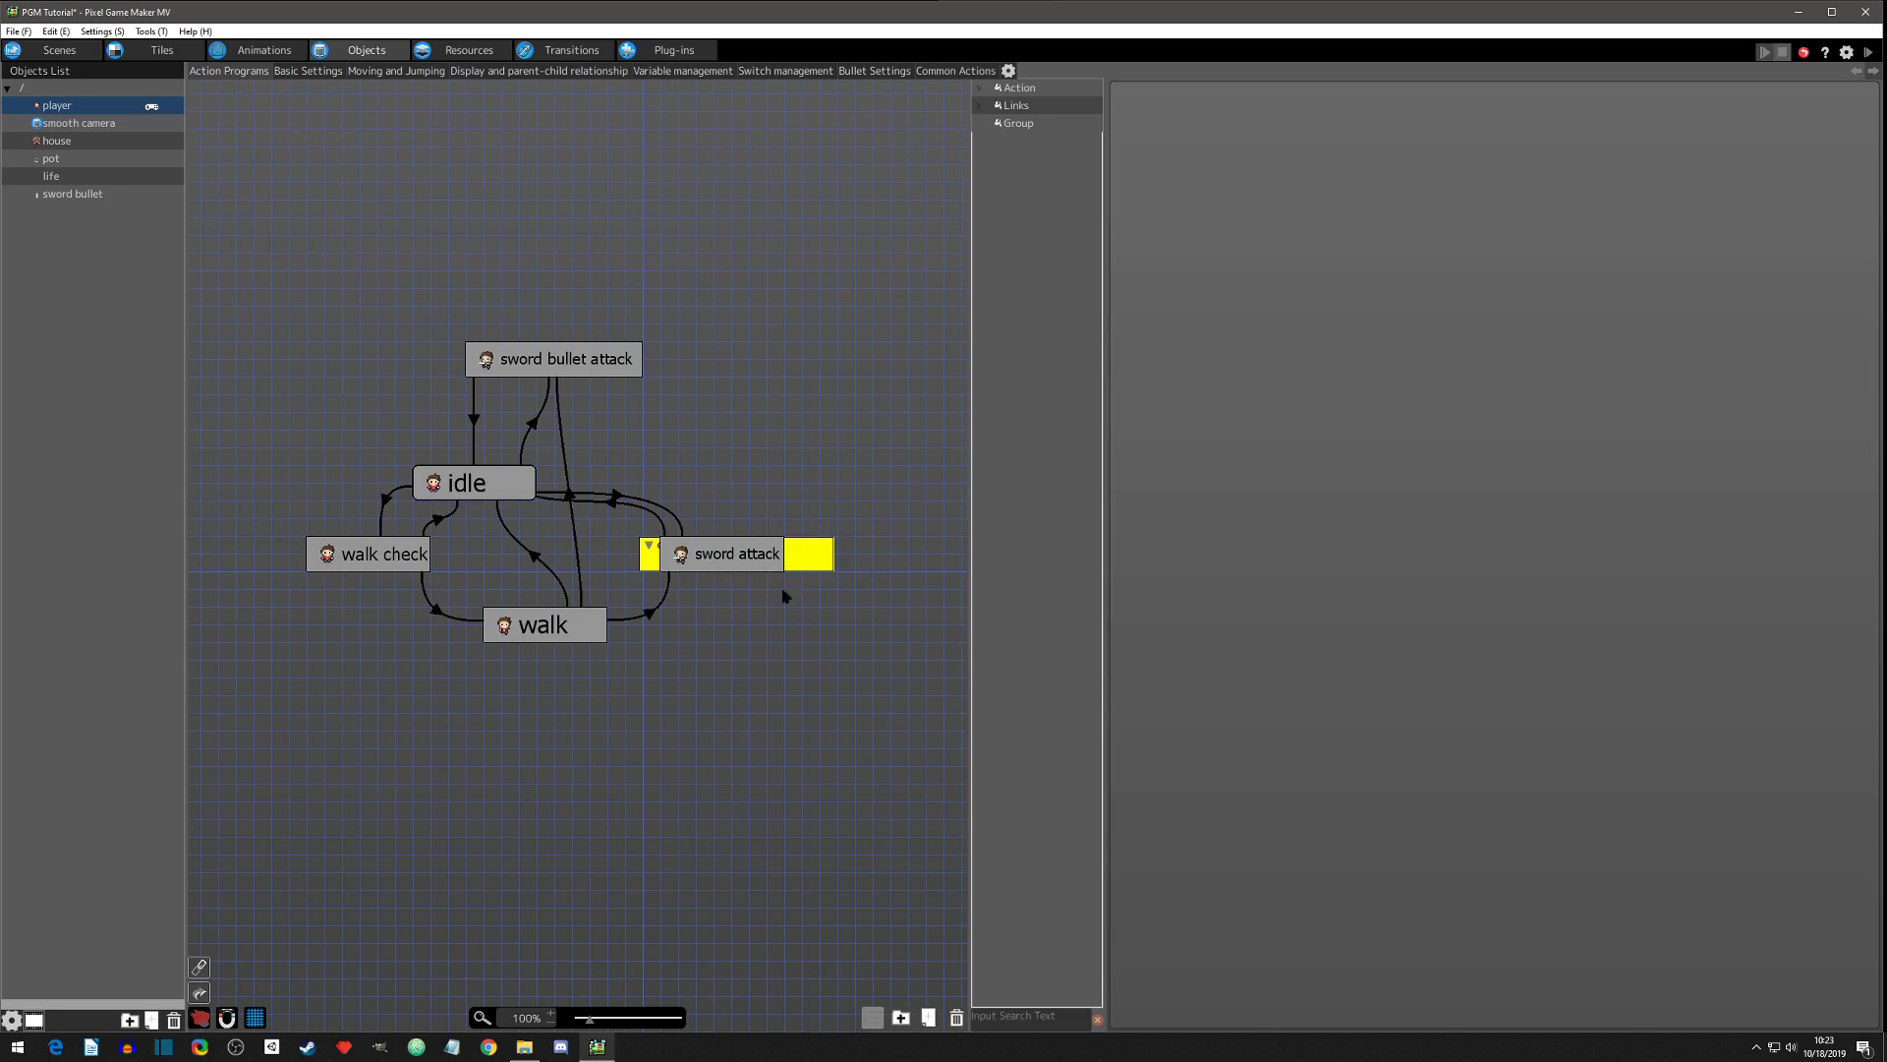
{"action": "left_click_drag", "start_coordinate": [816, 557], "coordinate": [769, 186]}
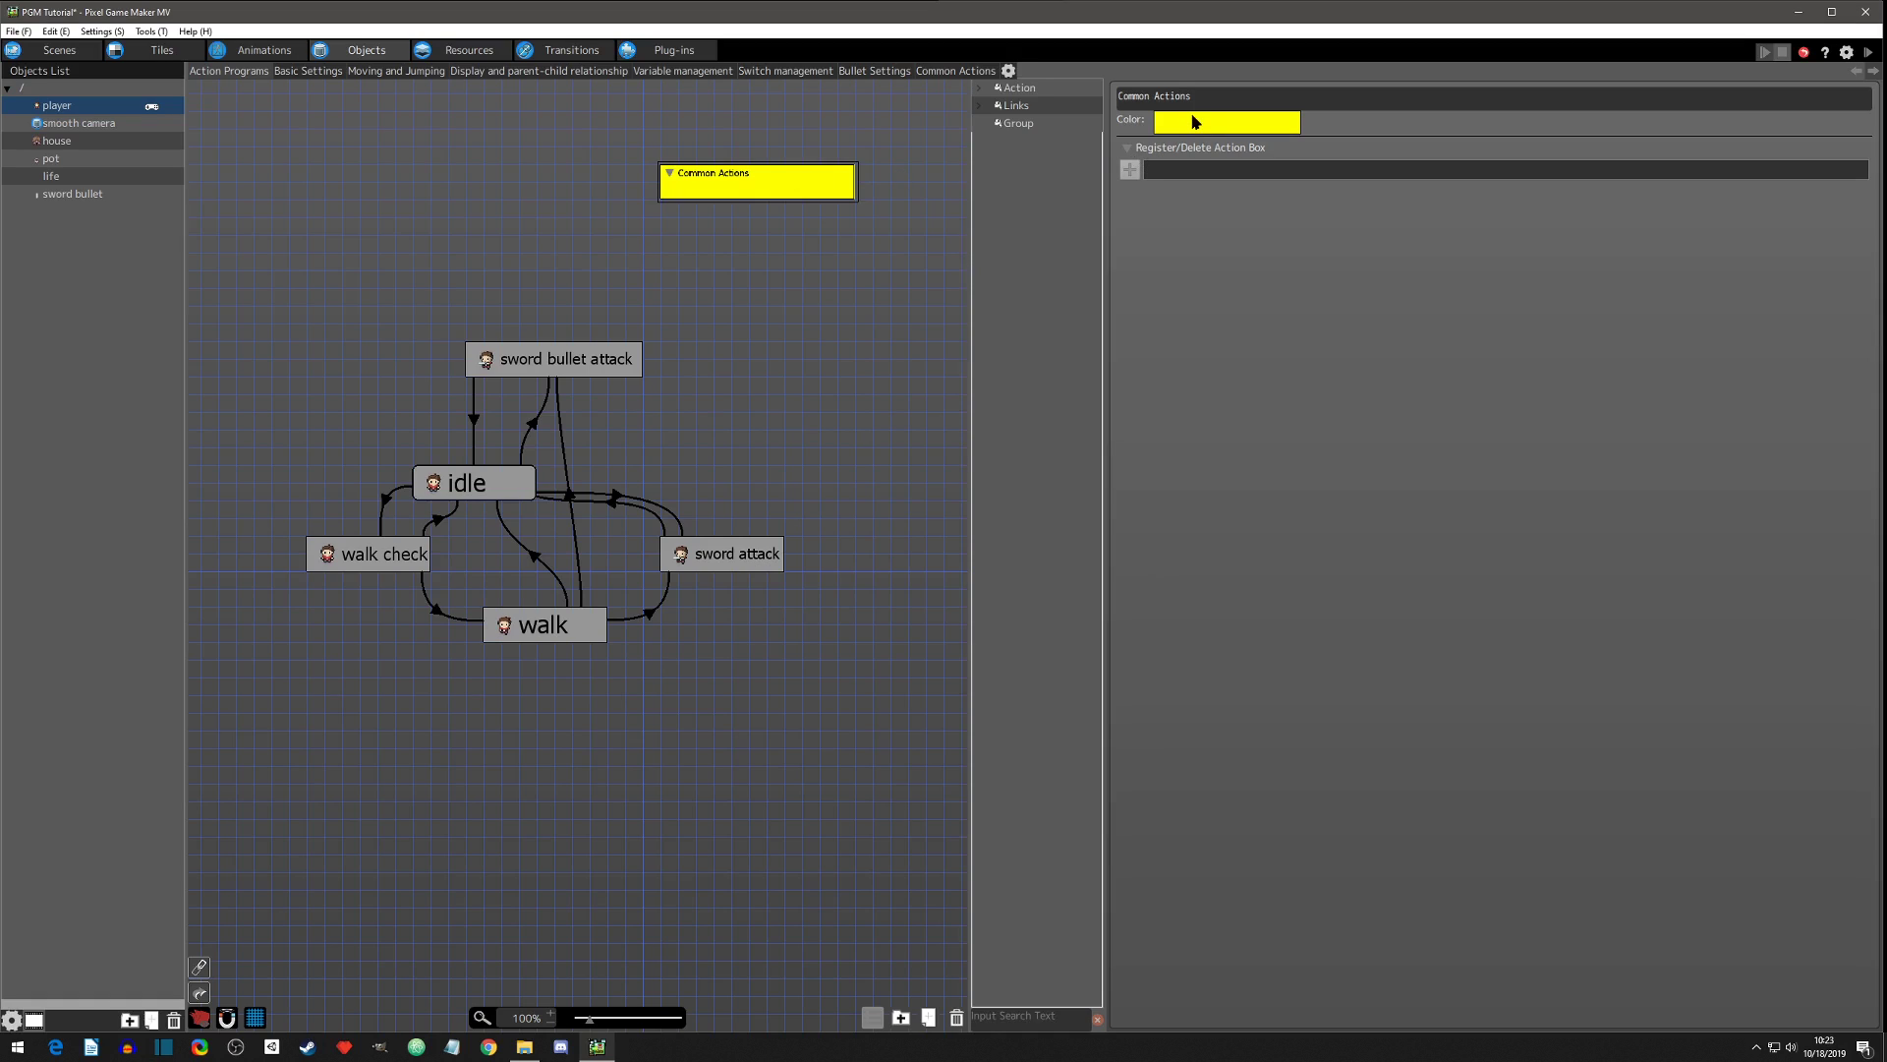
{"action": "left_click", "coordinate": [1196, 122]}
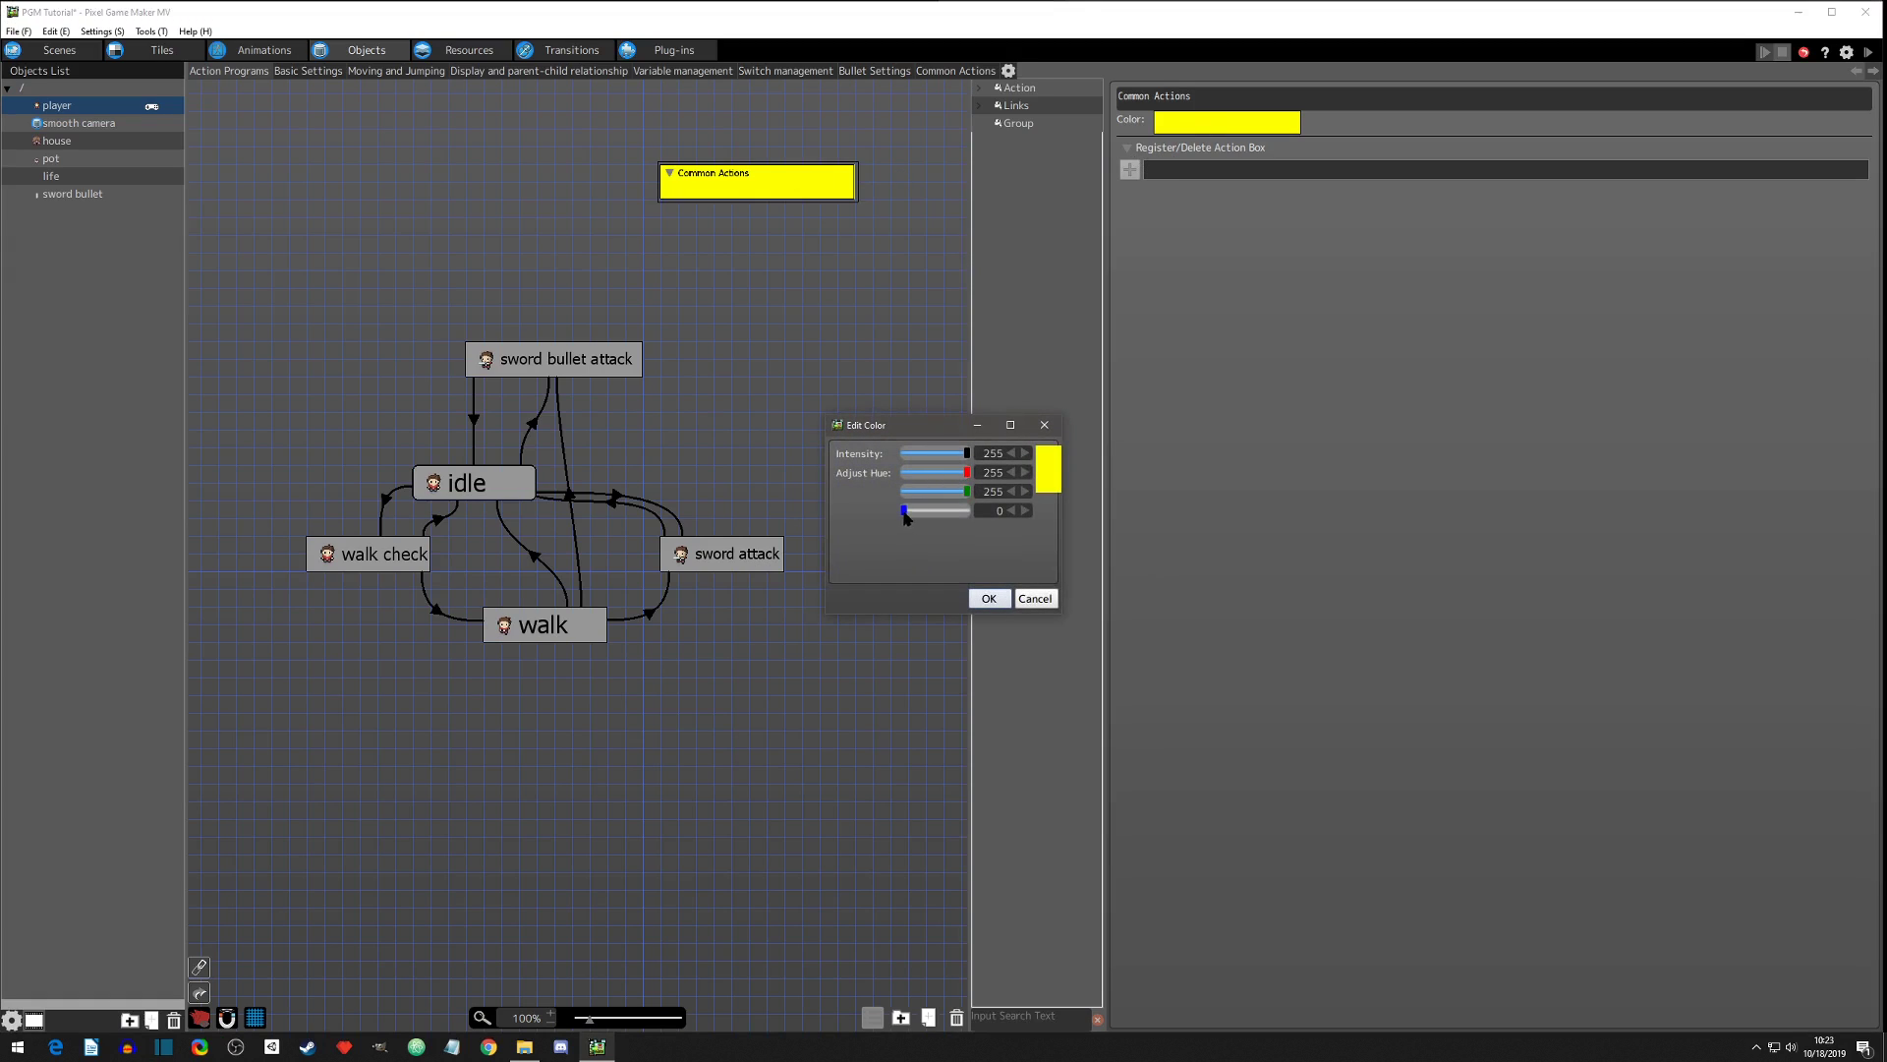
{"action": "left_click_drag", "start_coordinate": [967, 473], "coordinate": [898, 476]}
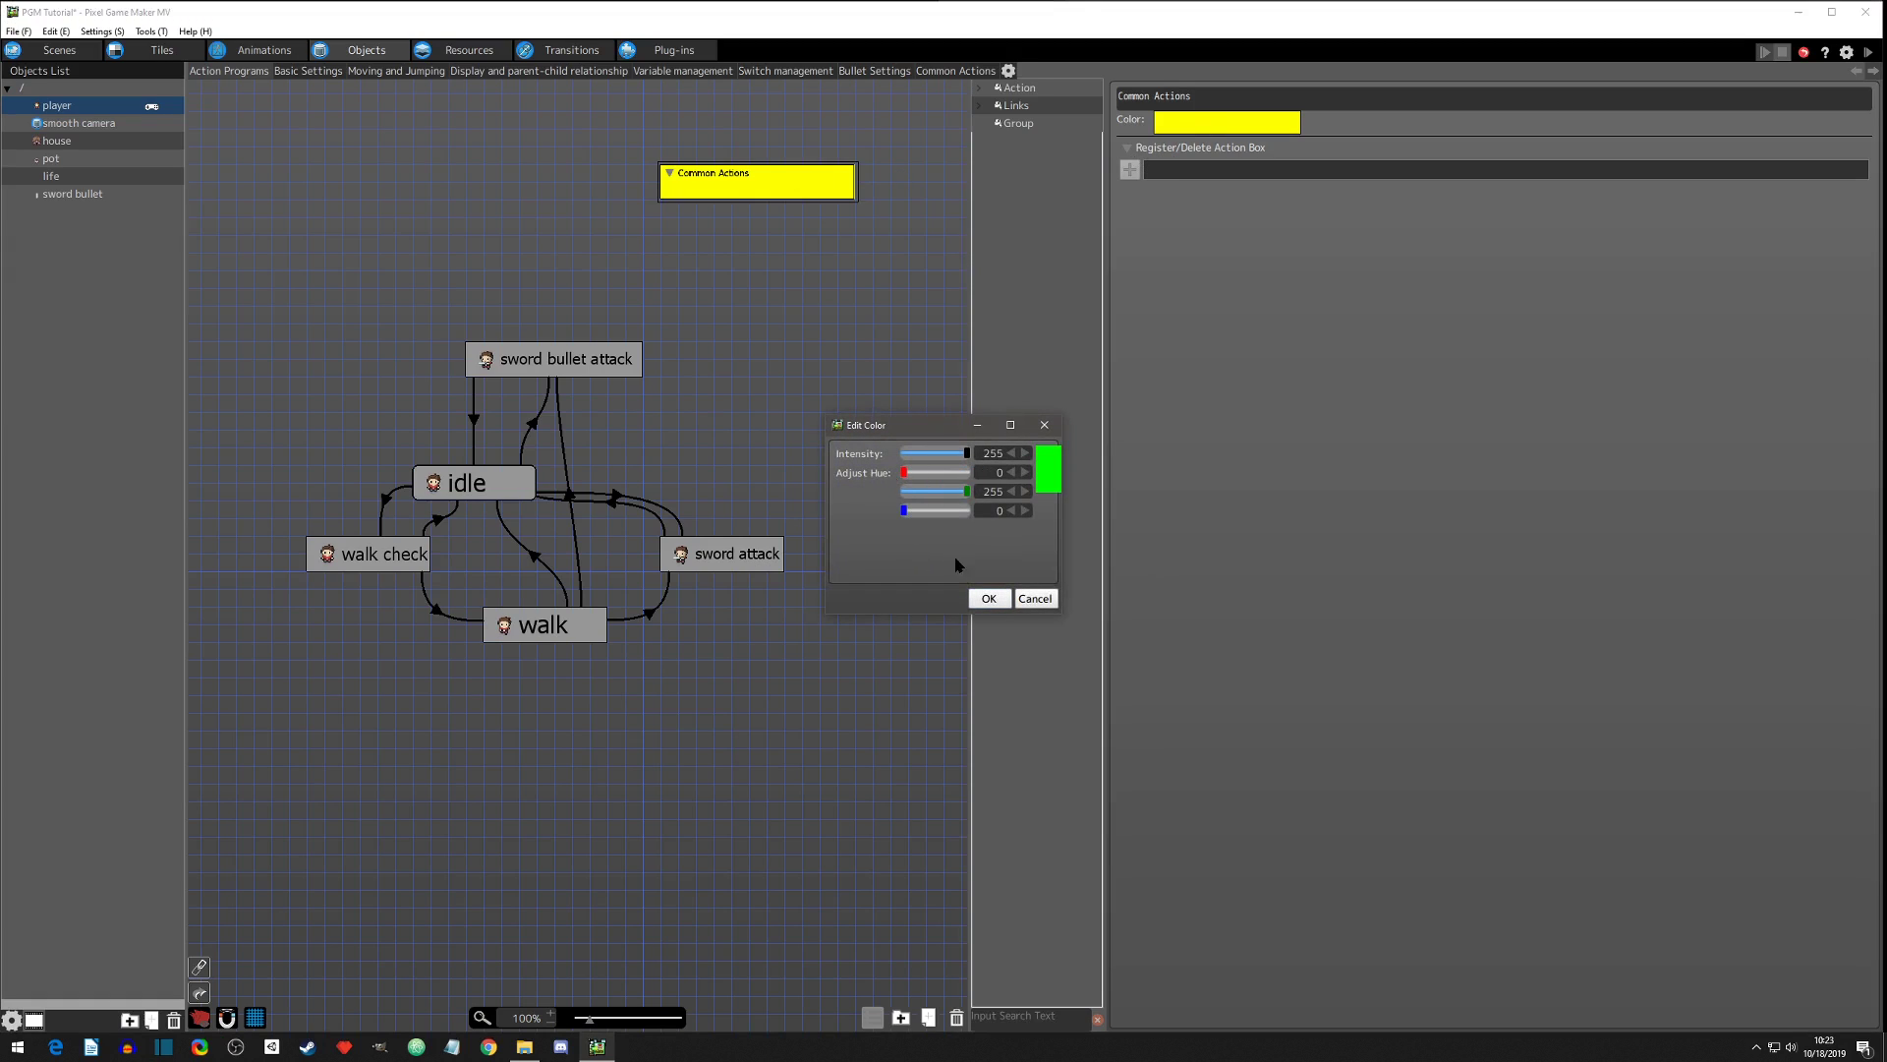
{"action": "left_click", "coordinate": [990, 599]}
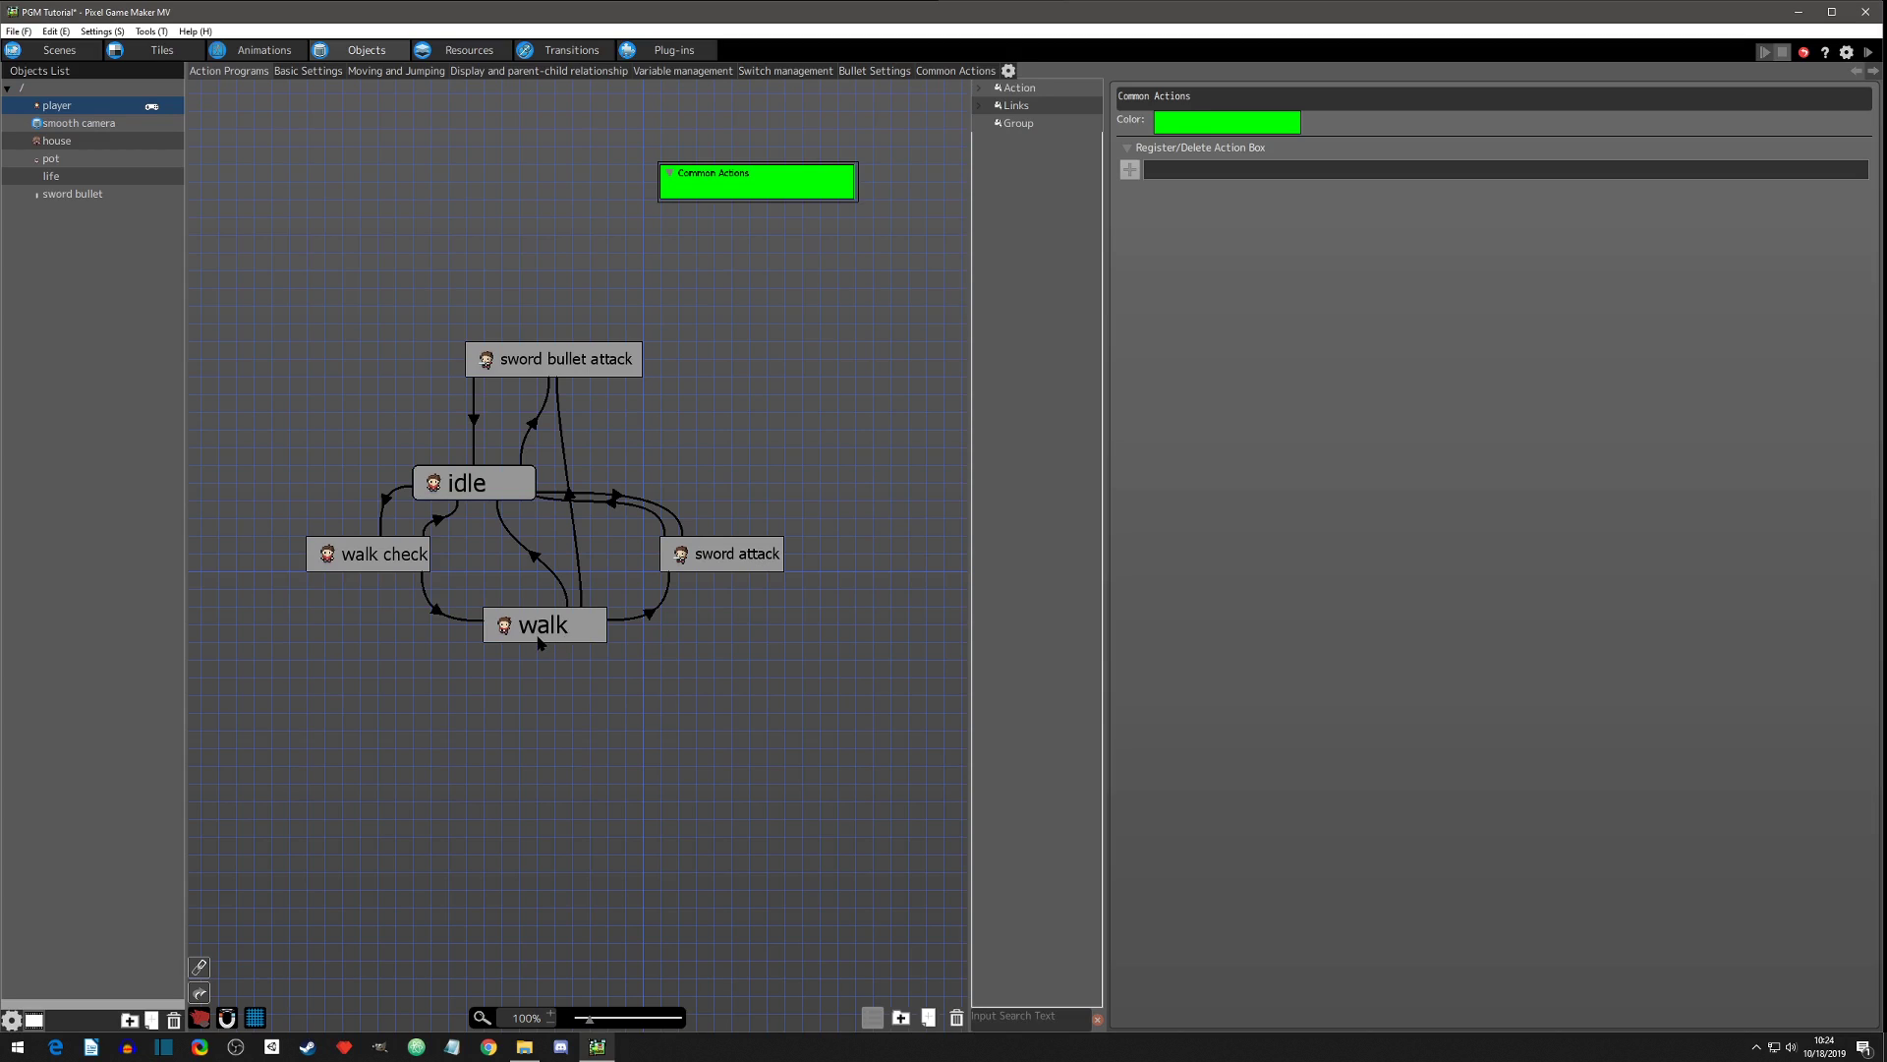
Shift the walk action box slightly left in the diagram and inspect the link from idle to sword attack.
{"action": "mouse_move", "coordinate": [553, 632]}
{"action": "left_mouse_down"}
{"action": "mouse_move", "coordinate": [501, 632]}
{"action": "mouse_move", "coordinate": [519, 632]}
{"action": "left_mouse_up"}
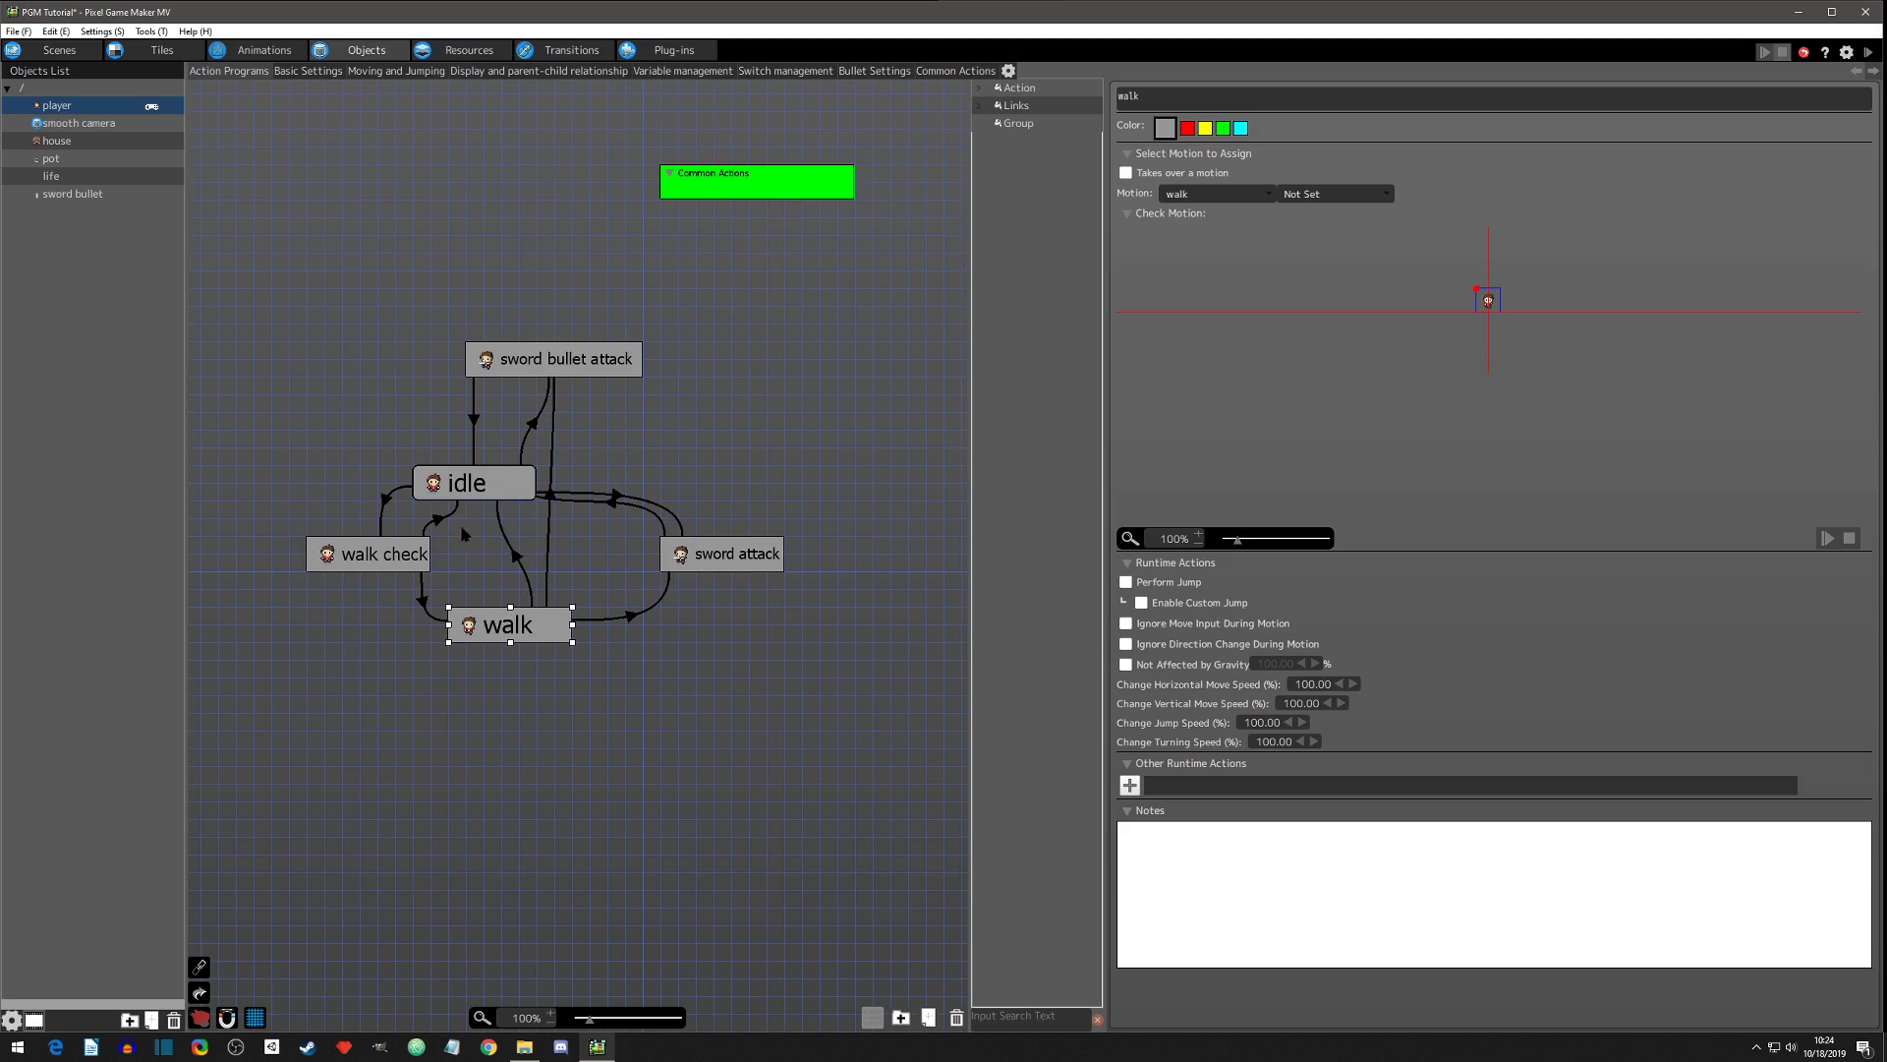
{"action": "left_click", "coordinate": [727, 560]}
{"action": "left_click", "coordinate": [616, 497]}
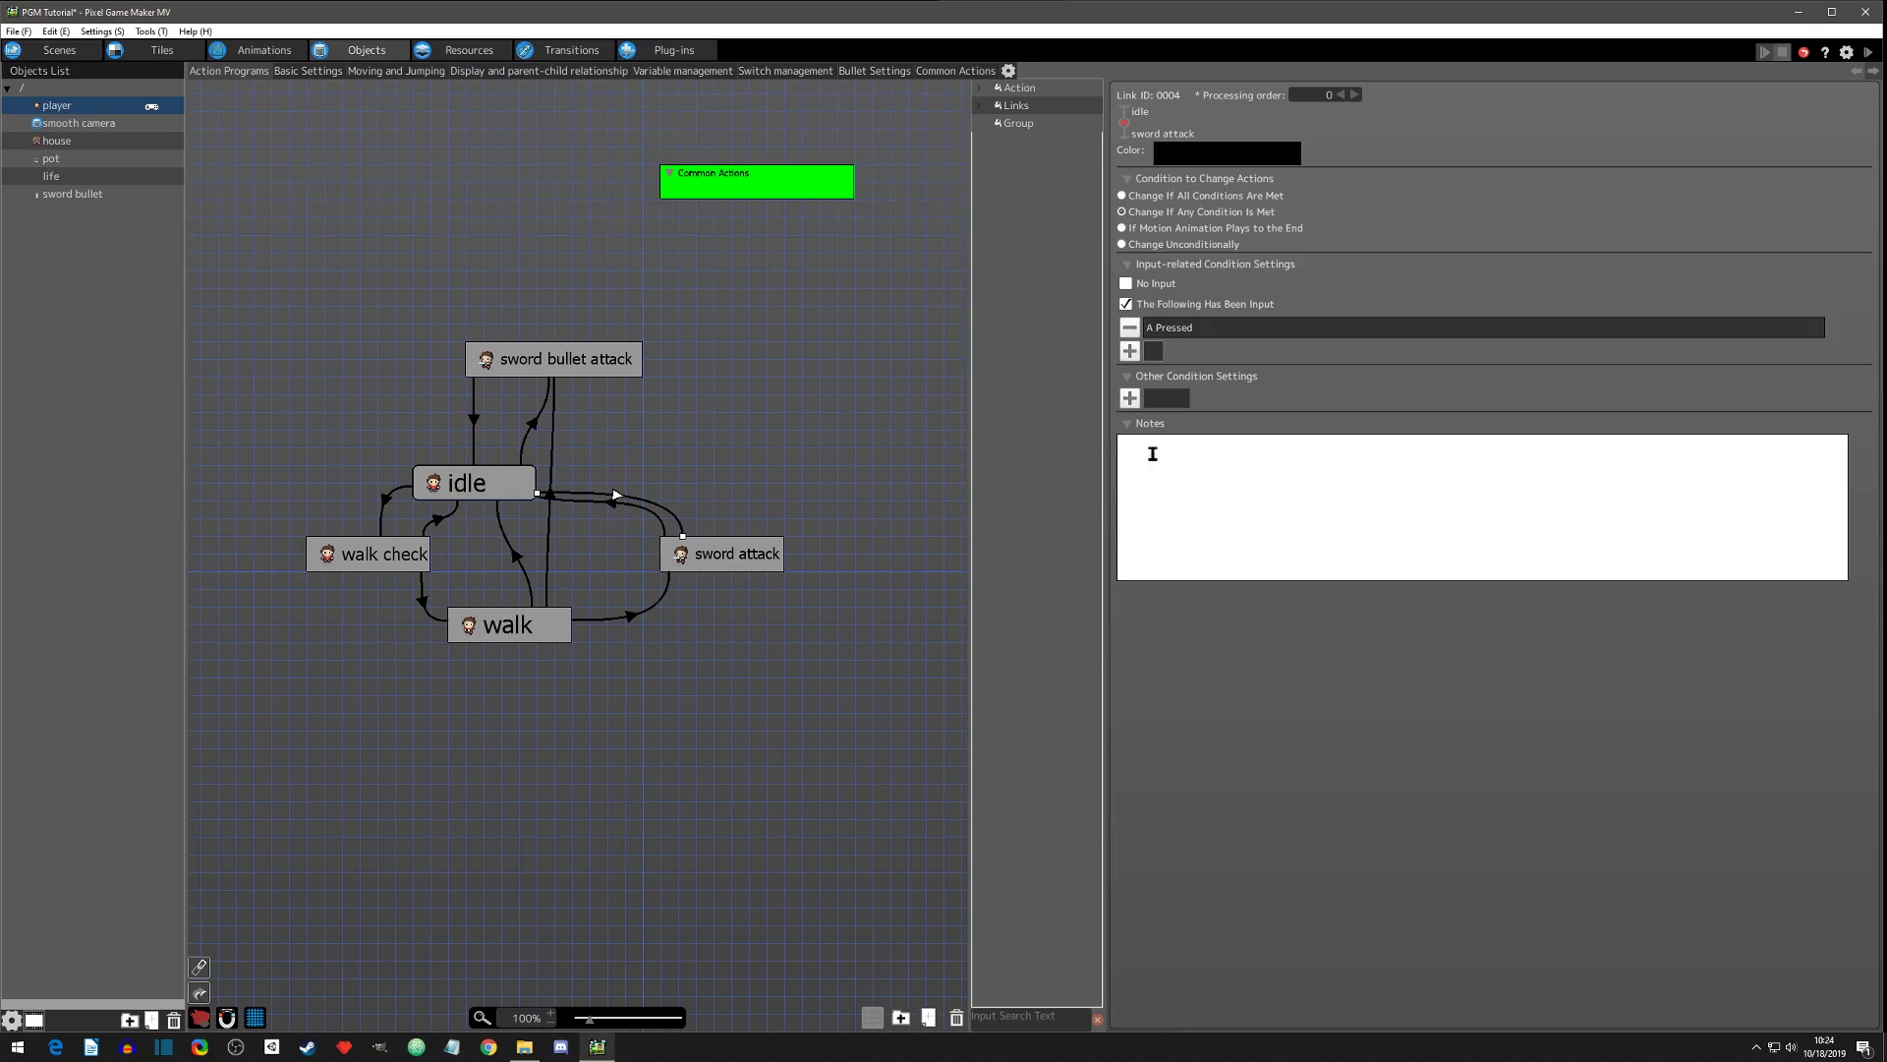
Review the sword bullet attack action's links and settings, along with the idle and sword attack actions.
{"action": "left_click", "coordinate": [555, 360]}
{"action": "left_click", "coordinate": [534, 432]}
{"action": "left_click", "coordinate": [555, 462]}
{"action": "left_click", "coordinate": [535, 429]}
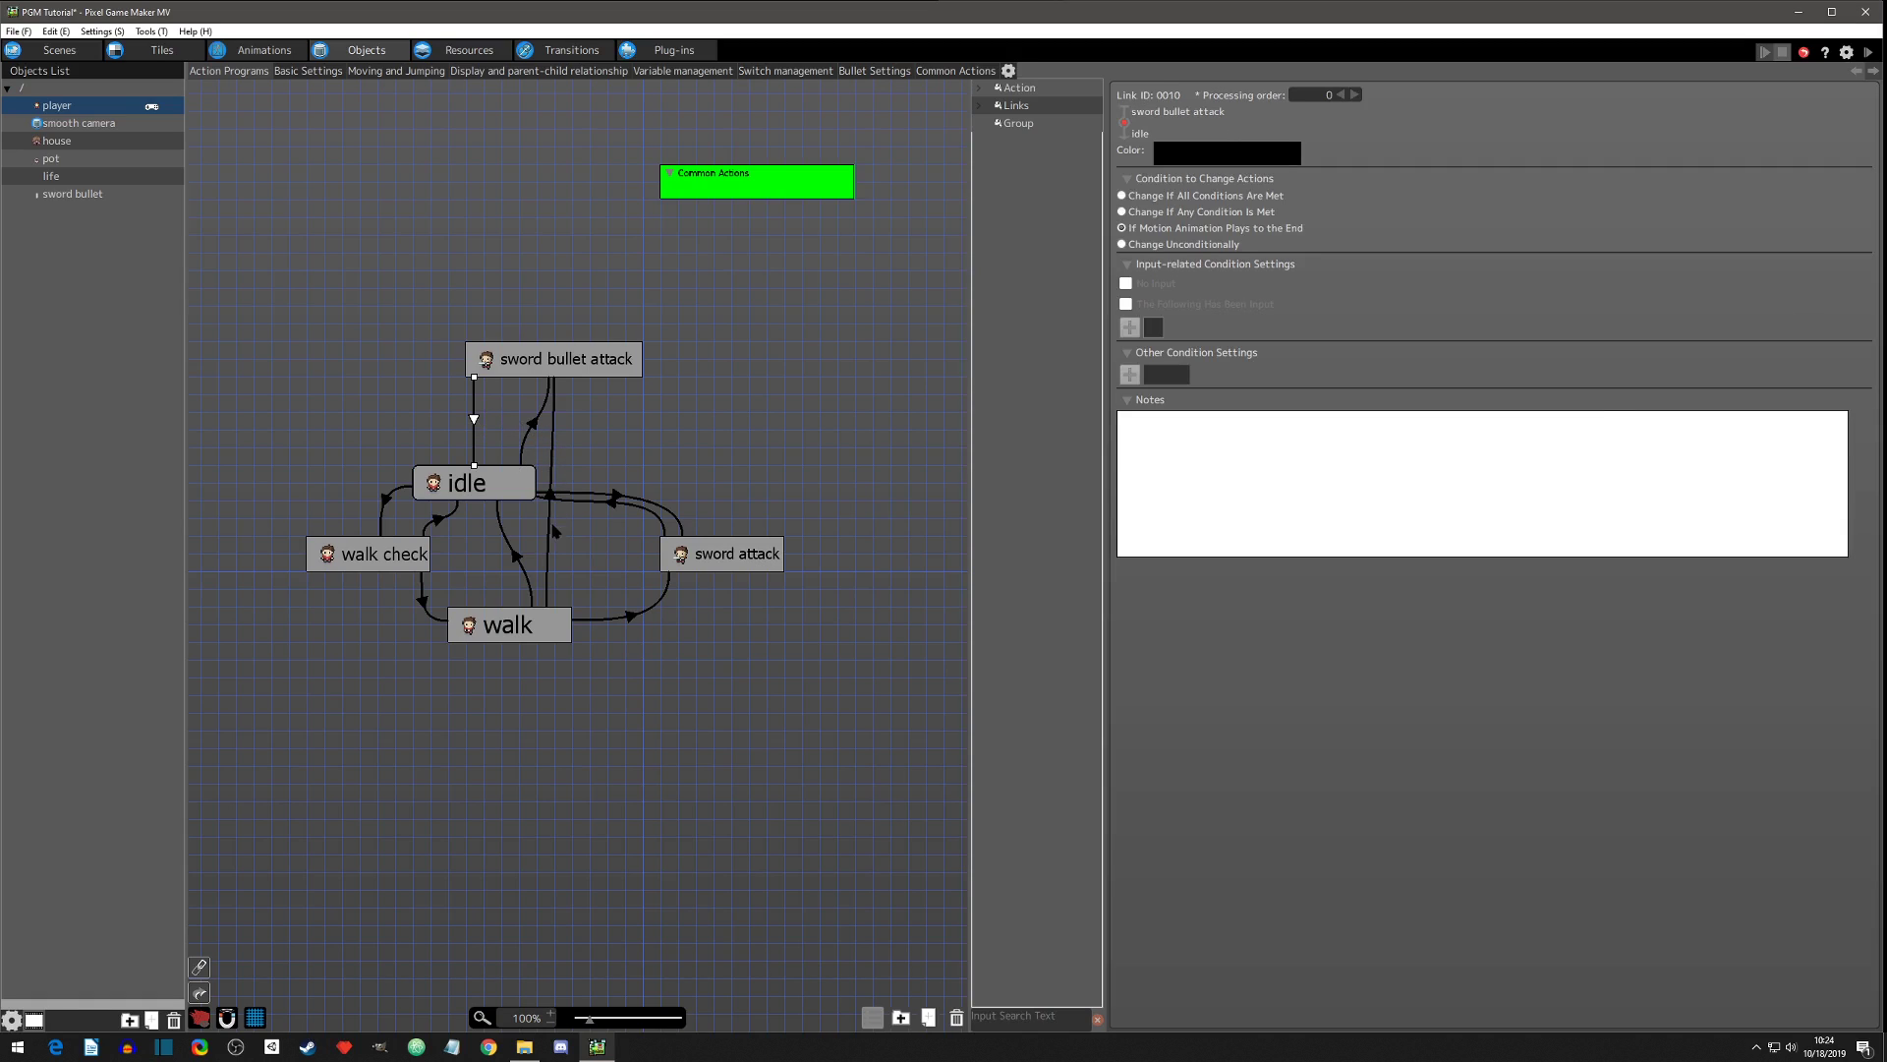
{"action": "left_click", "coordinate": [552, 565]}
{"action": "left_click", "coordinate": [534, 426]}
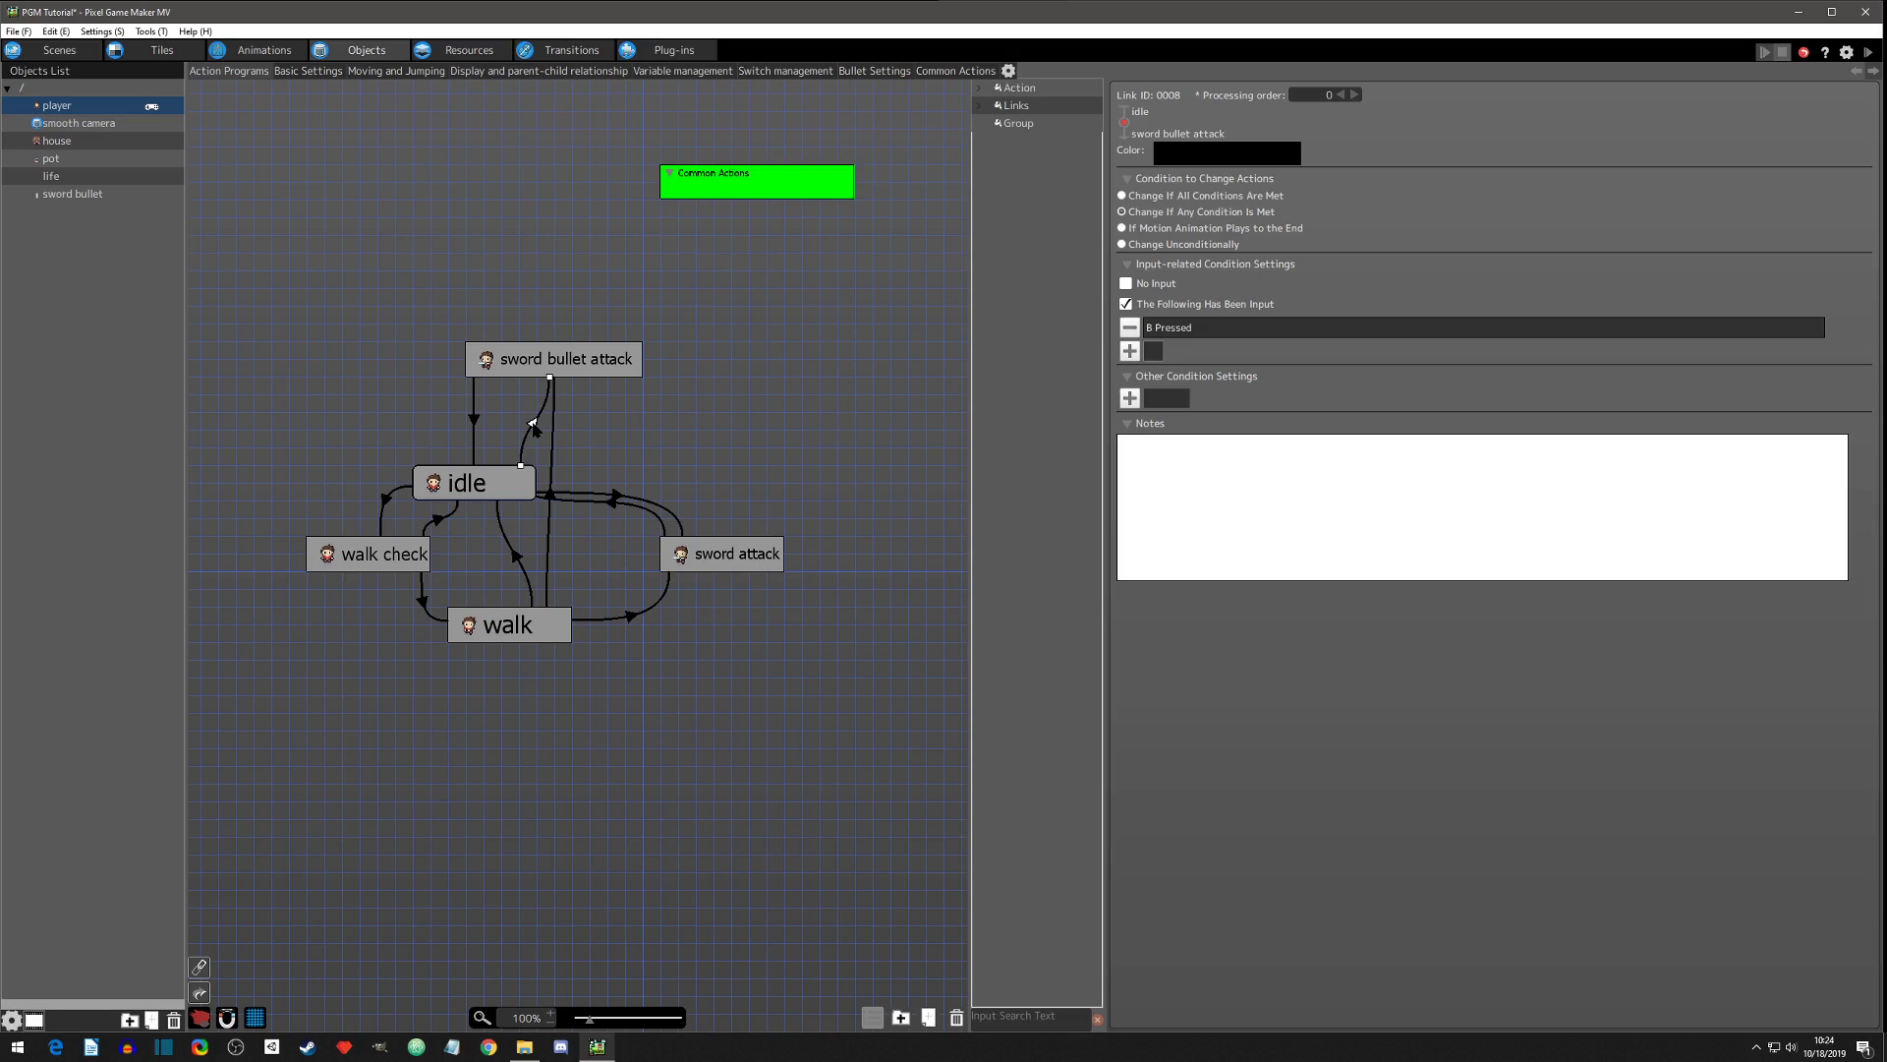
{"action": "left_click", "coordinate": [565, 364]}
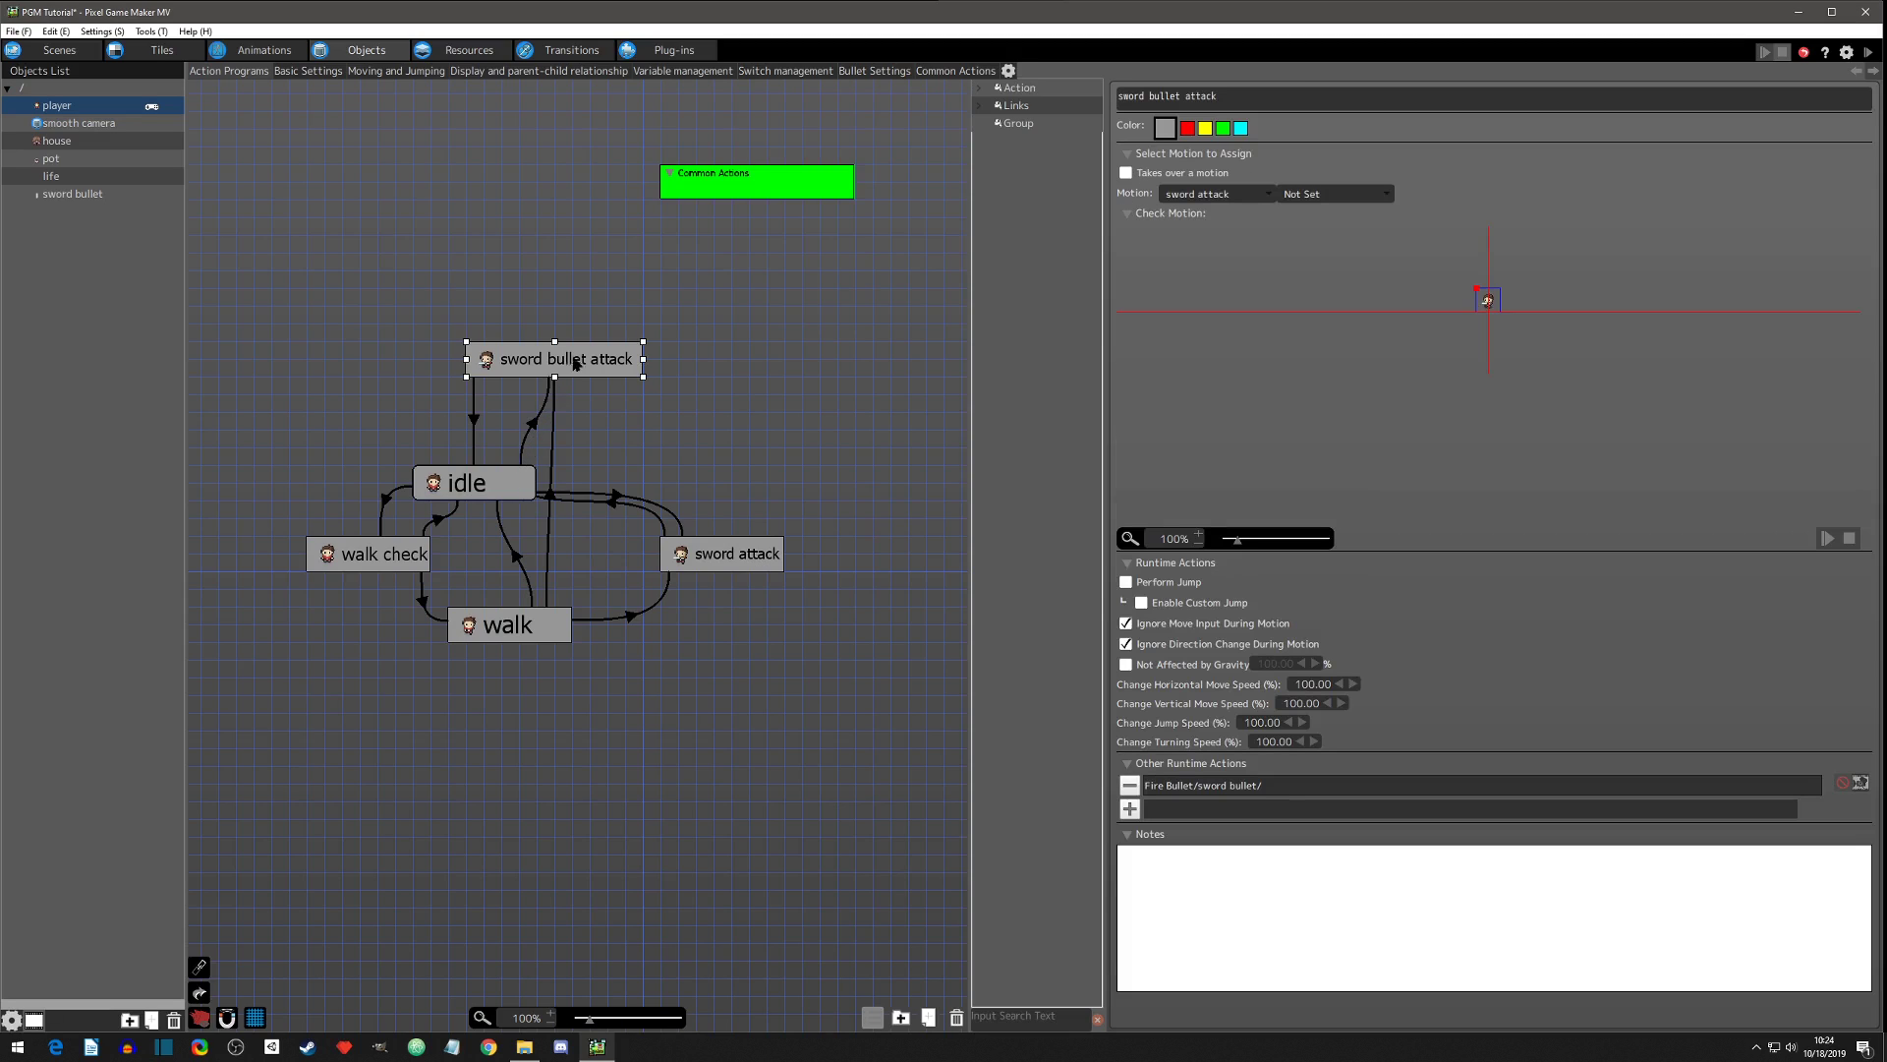
{"action": "left_click", "coordinate": [509, 490]}
{"action": "left_click", "coordinate": [740, 567]}
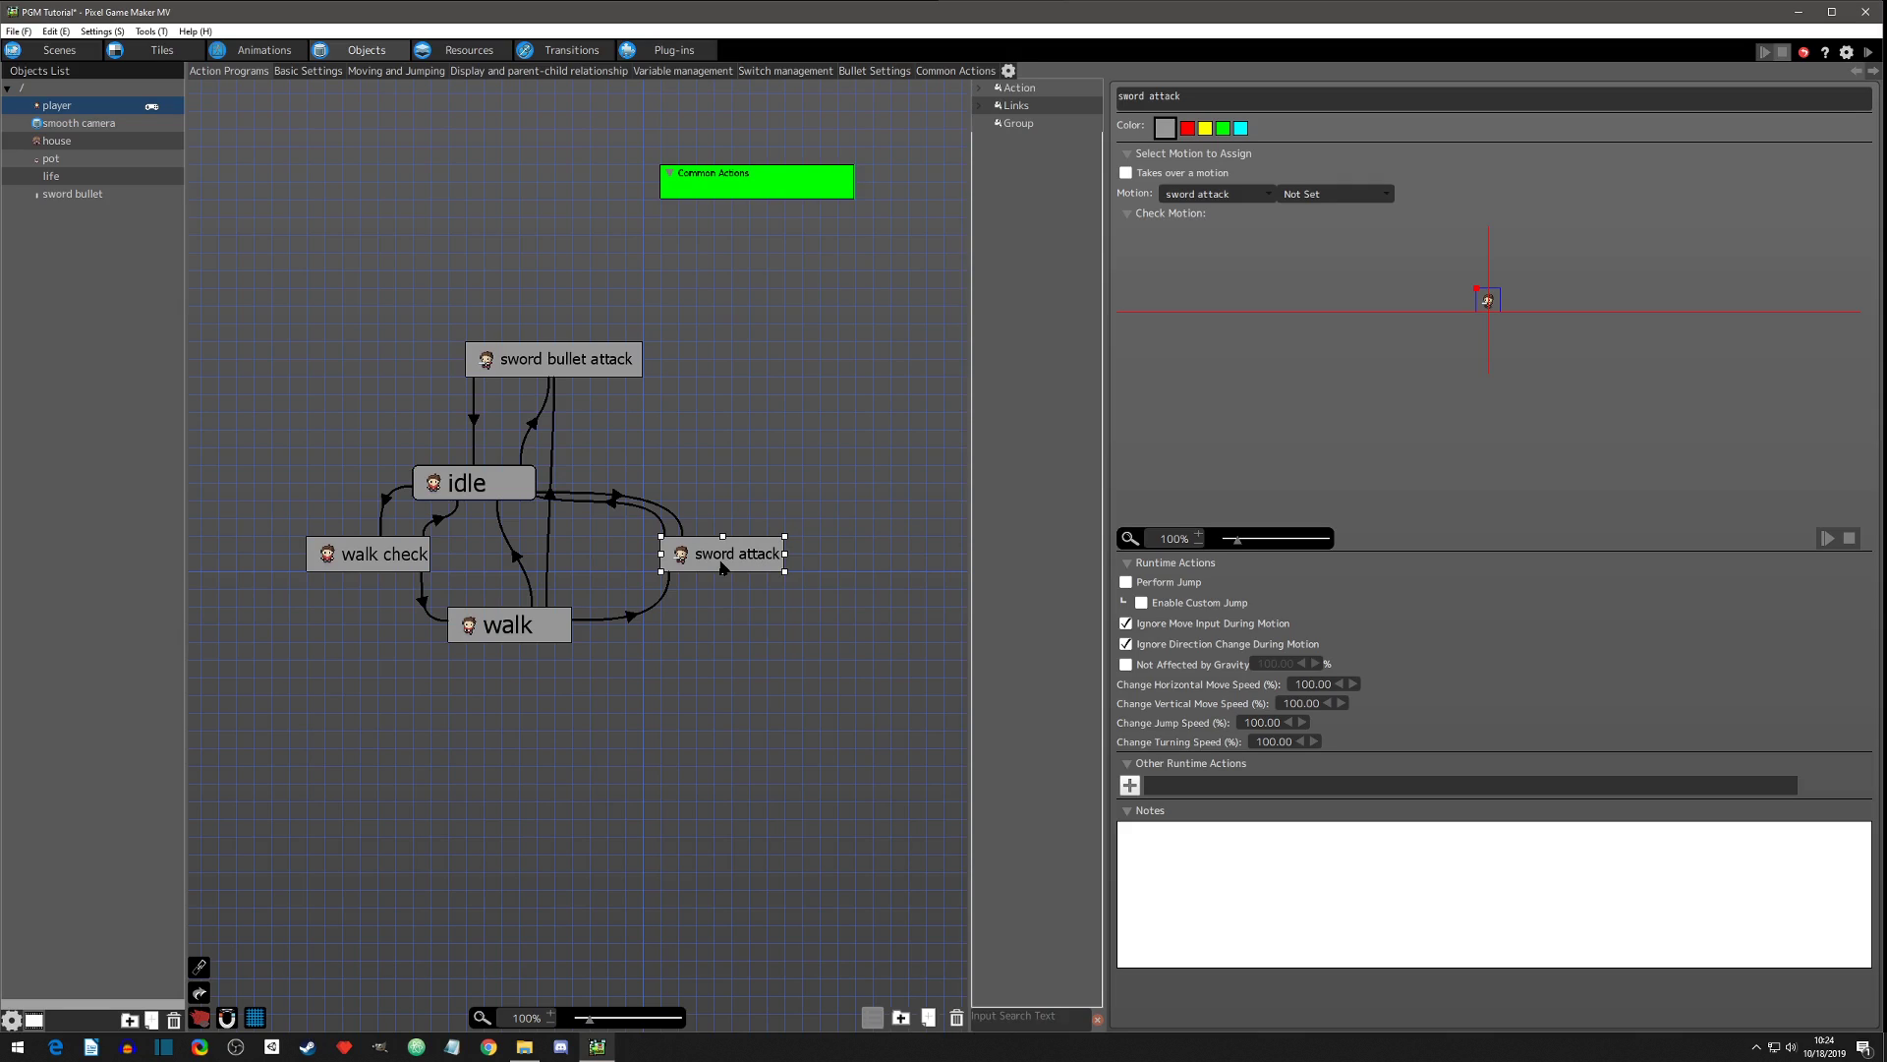
Check the Common Actions group, both attack actions and the change condition of the link from sword attack back to idle.
{"action": "left_click", "coordinate": [751, 178]}
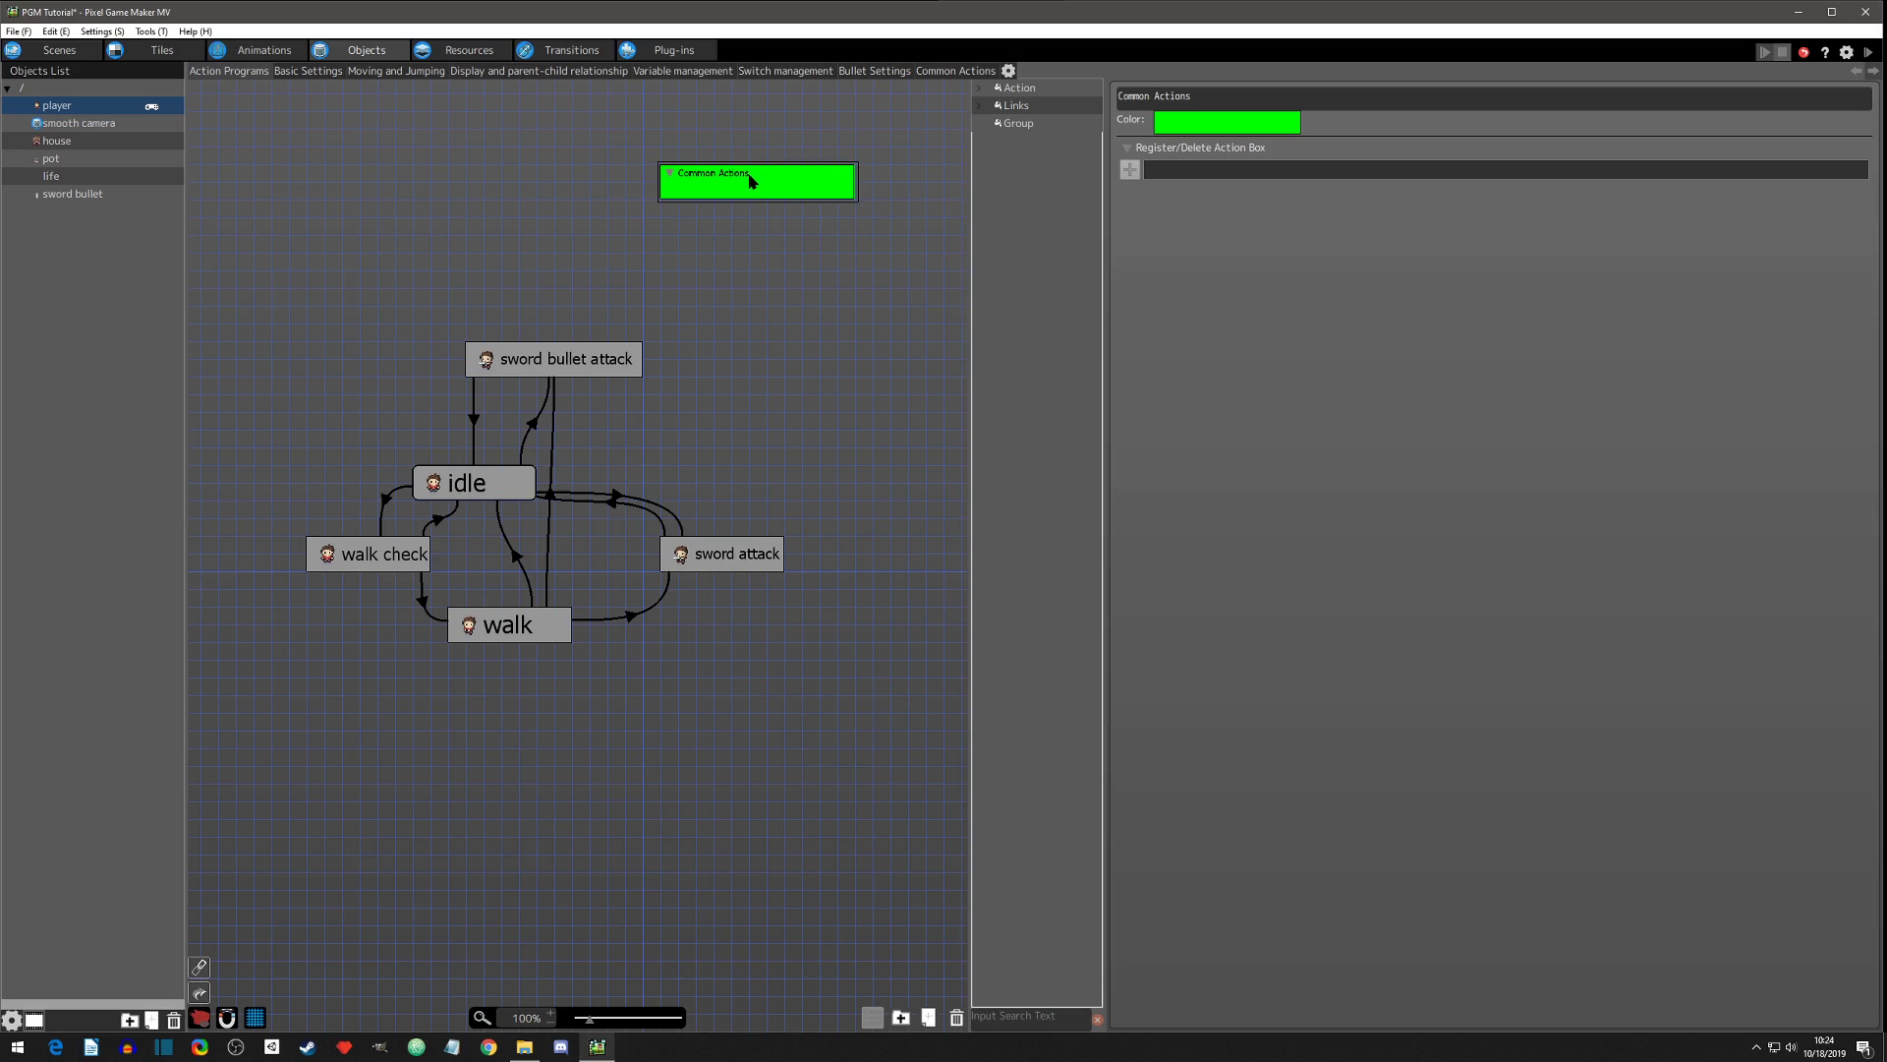
{"action": "left_click", "coordinate": [588, 361]}
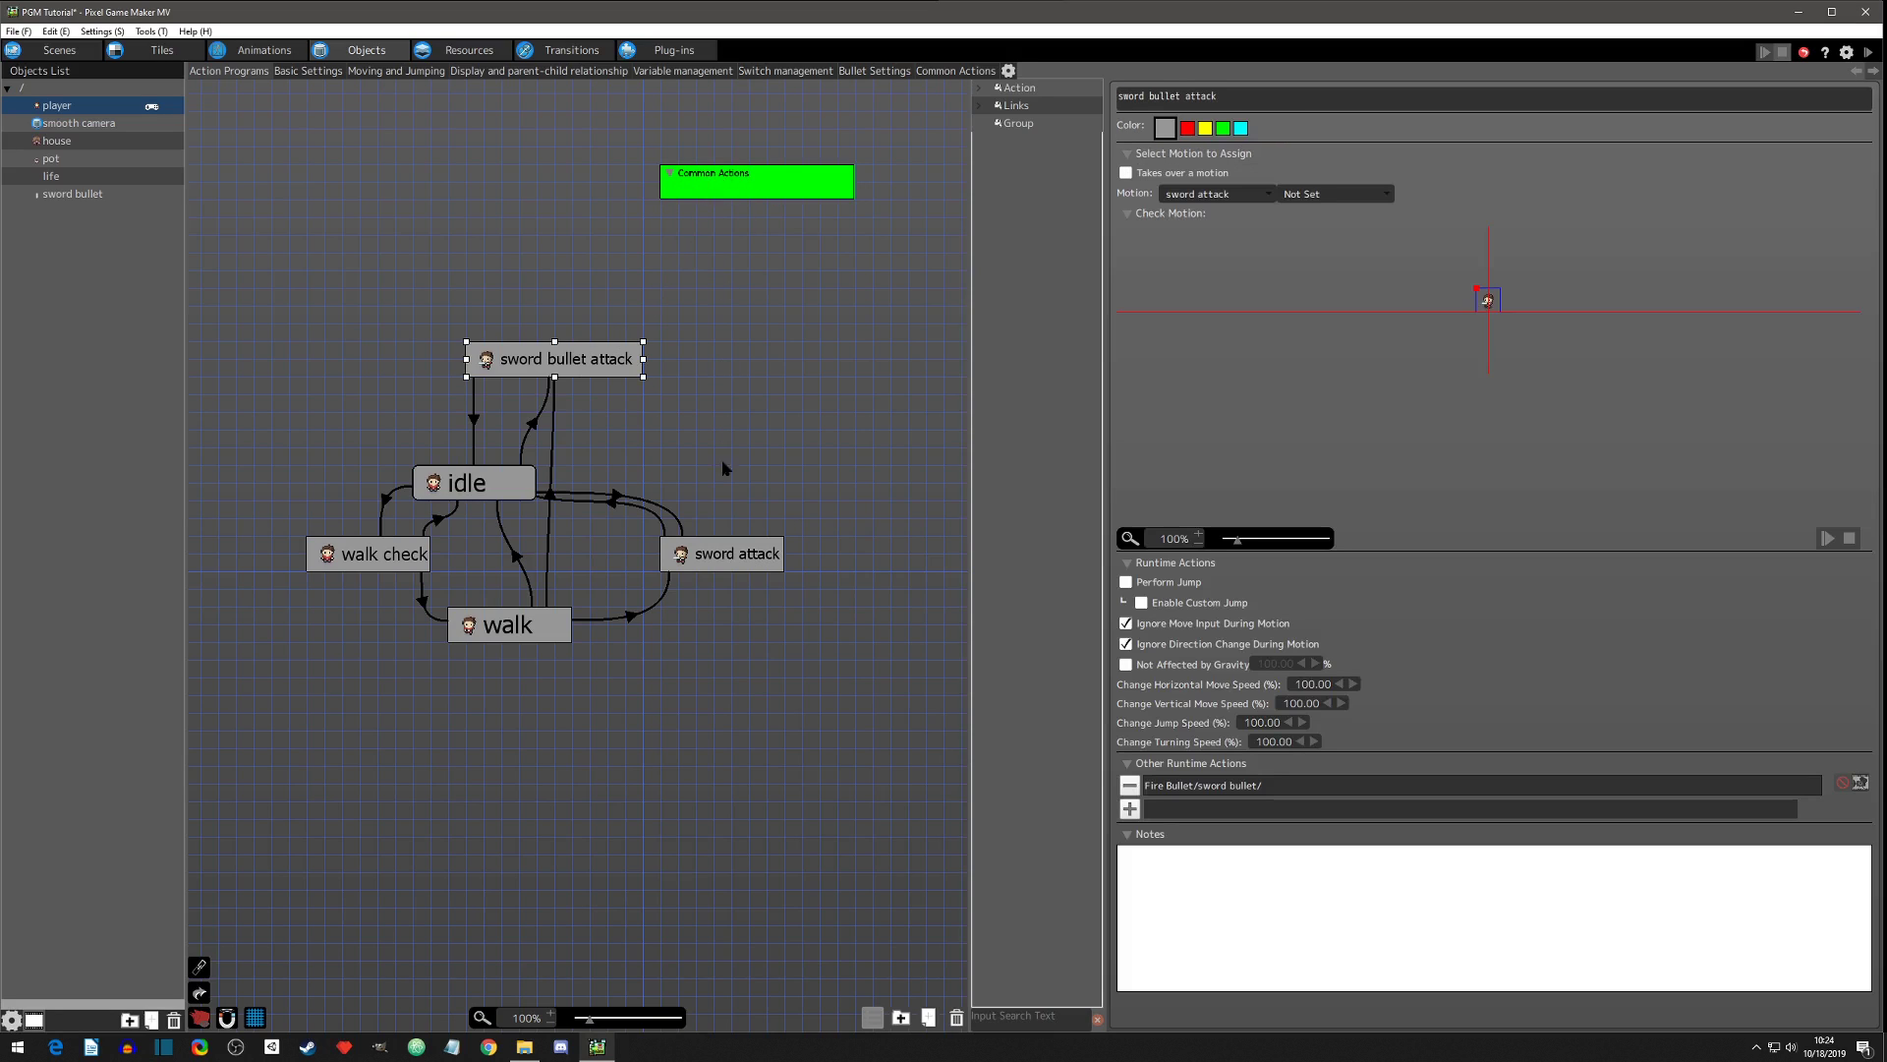
{"action": "left_click", "coordinate": [726, 513]}
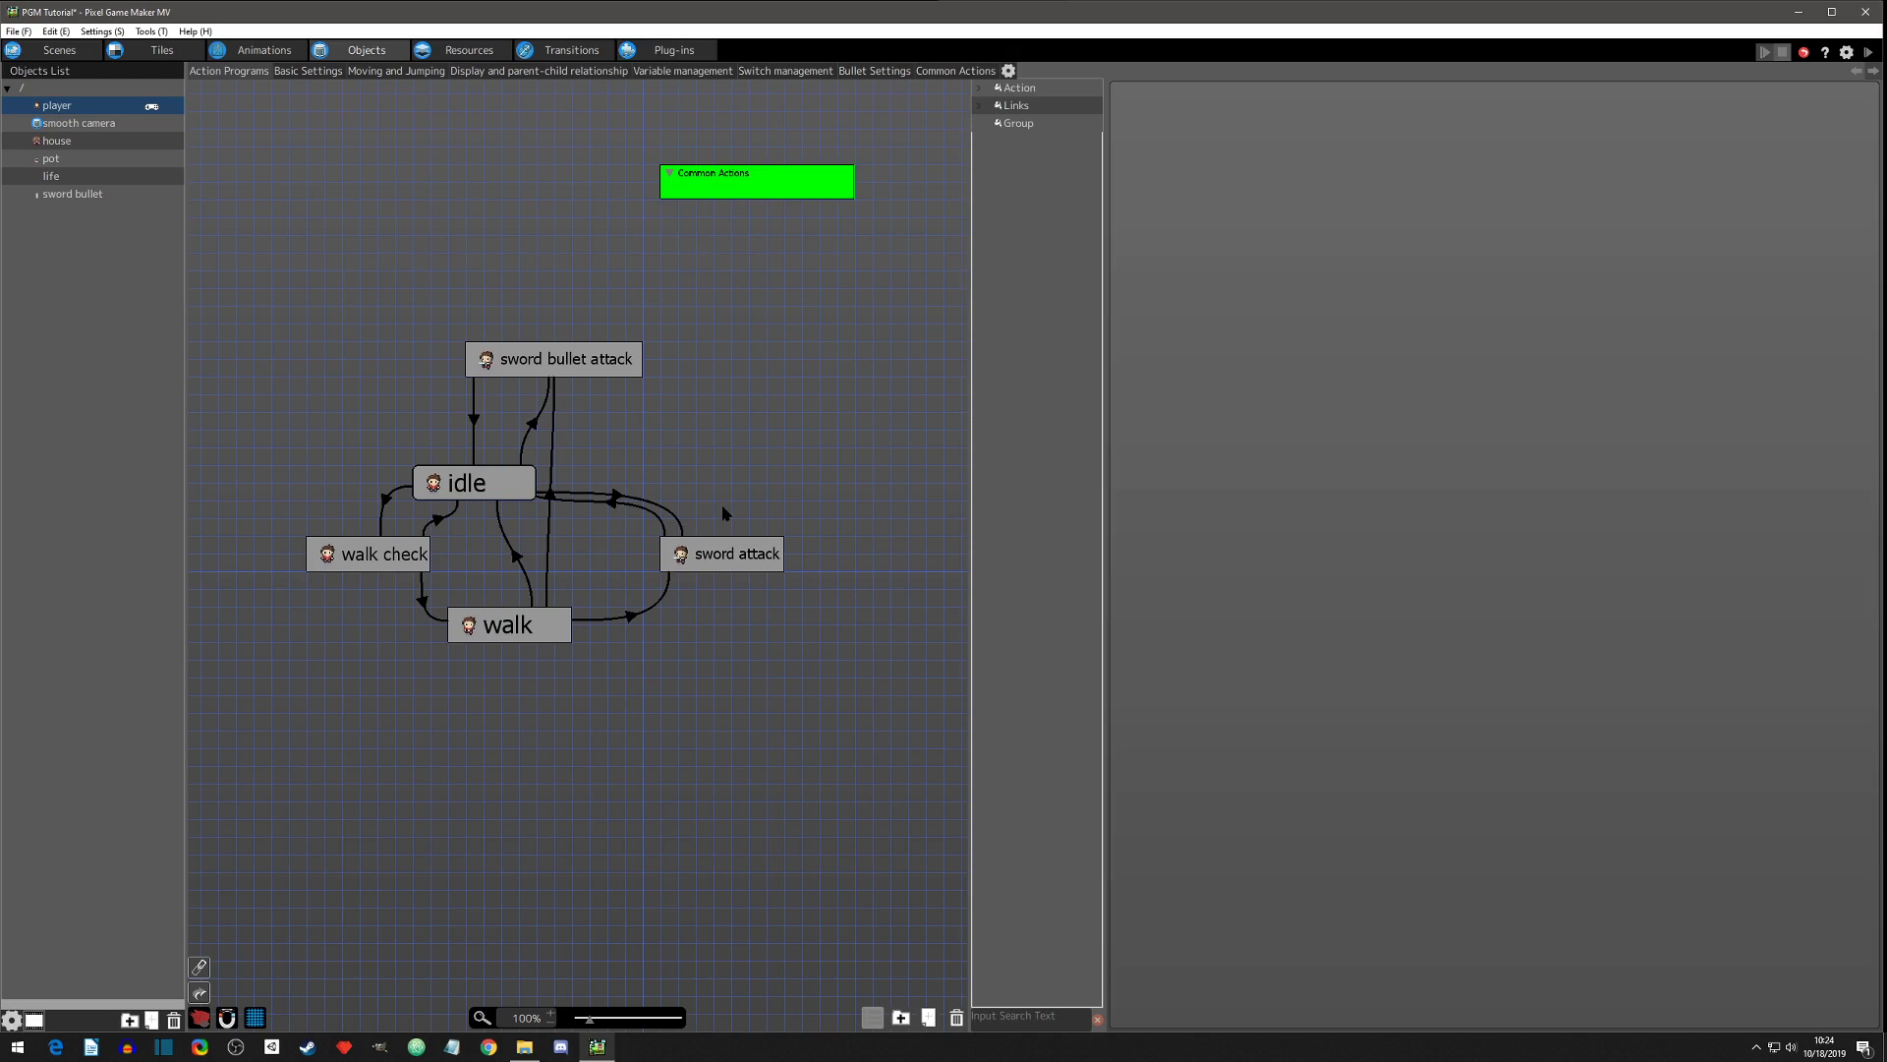
{"action": "left_click", "coordinate": [712, 557]}
{"action": "left_click", "coordinate": [553, 363]}
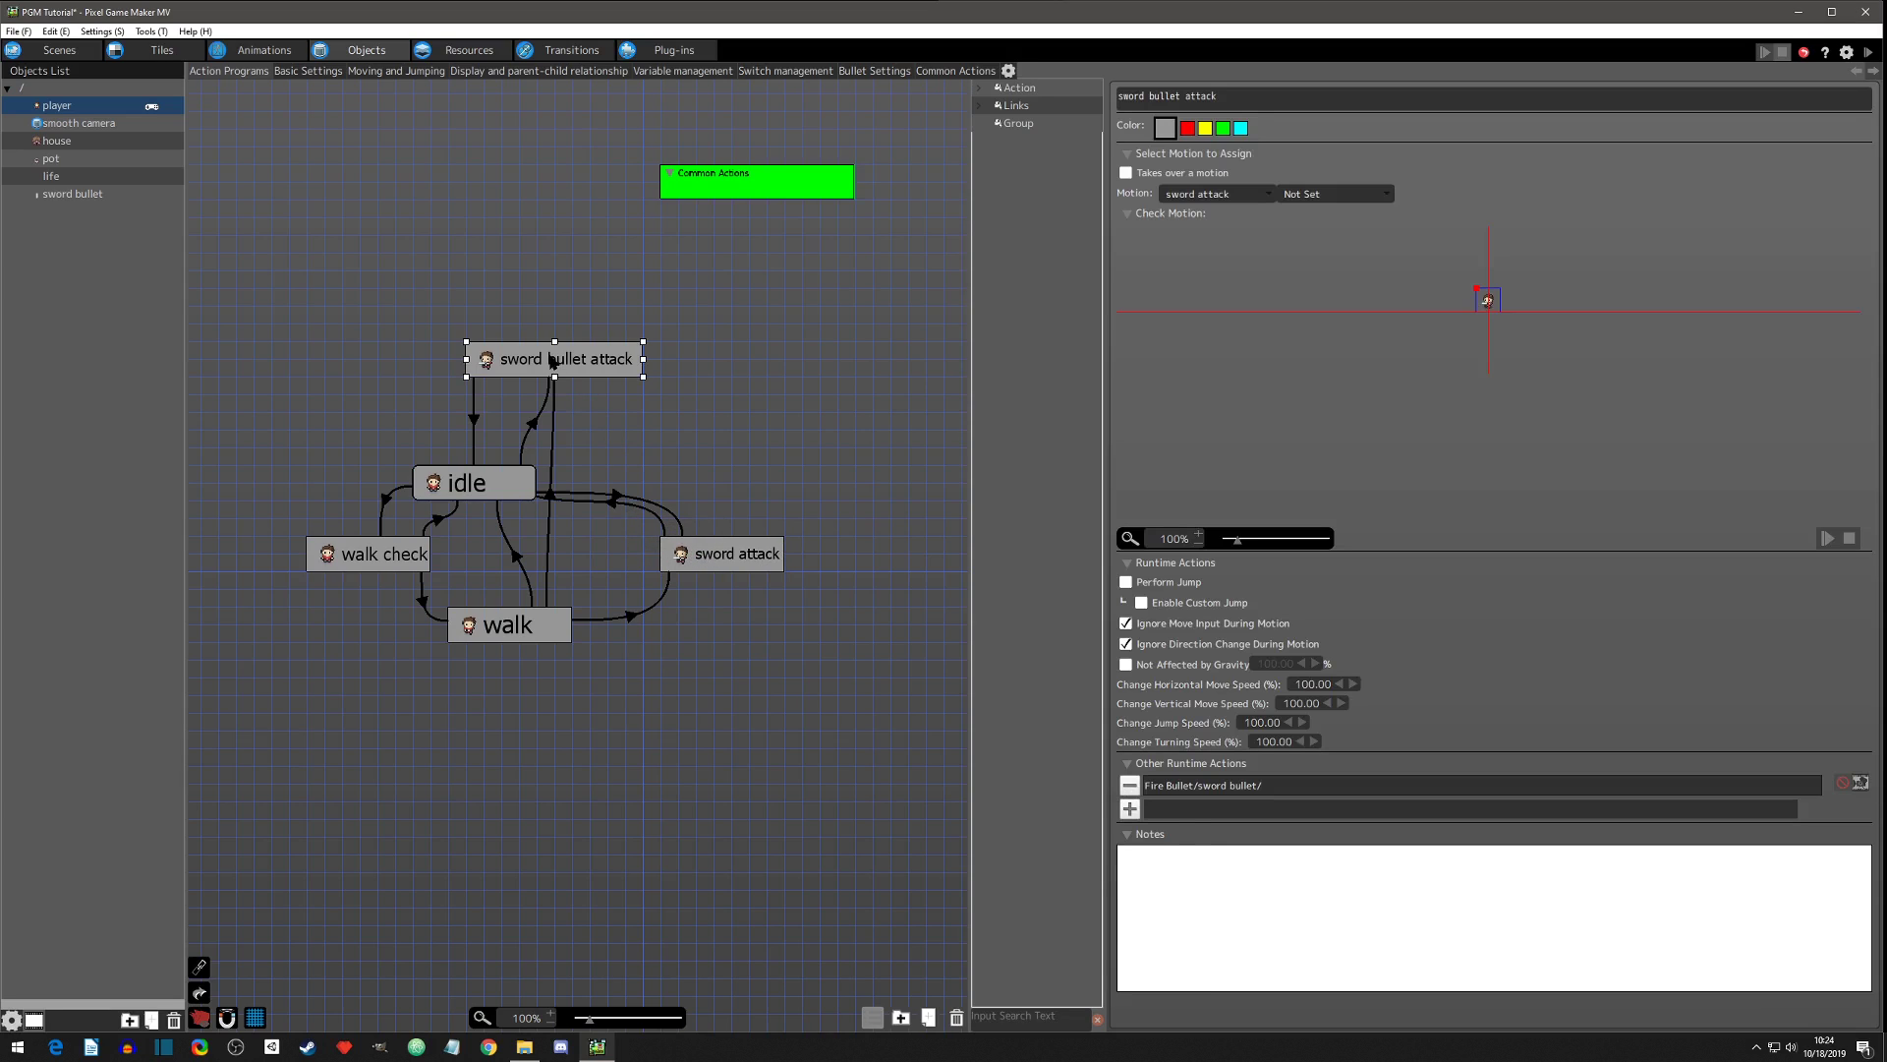
{"action": "left_click", "coordinate": [737, 191]}
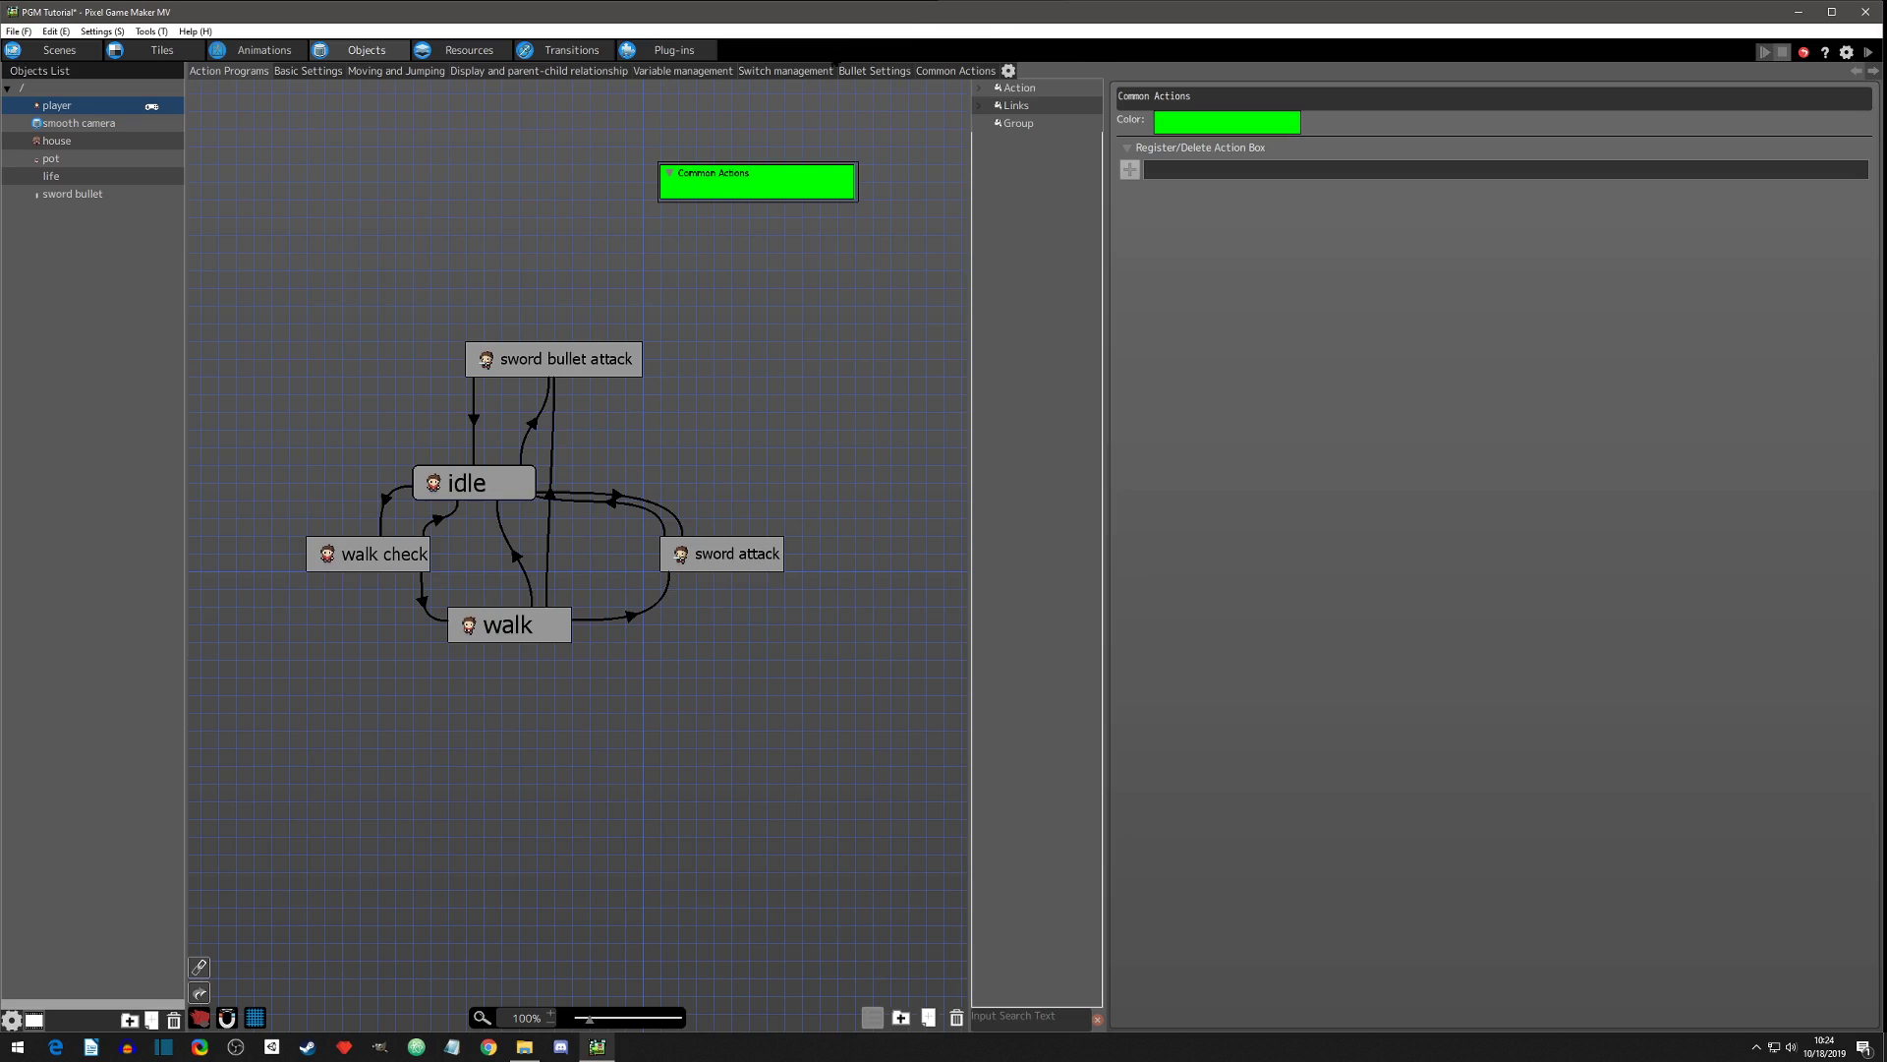
{"action": "left_click", "coordinate": [712, 564]}
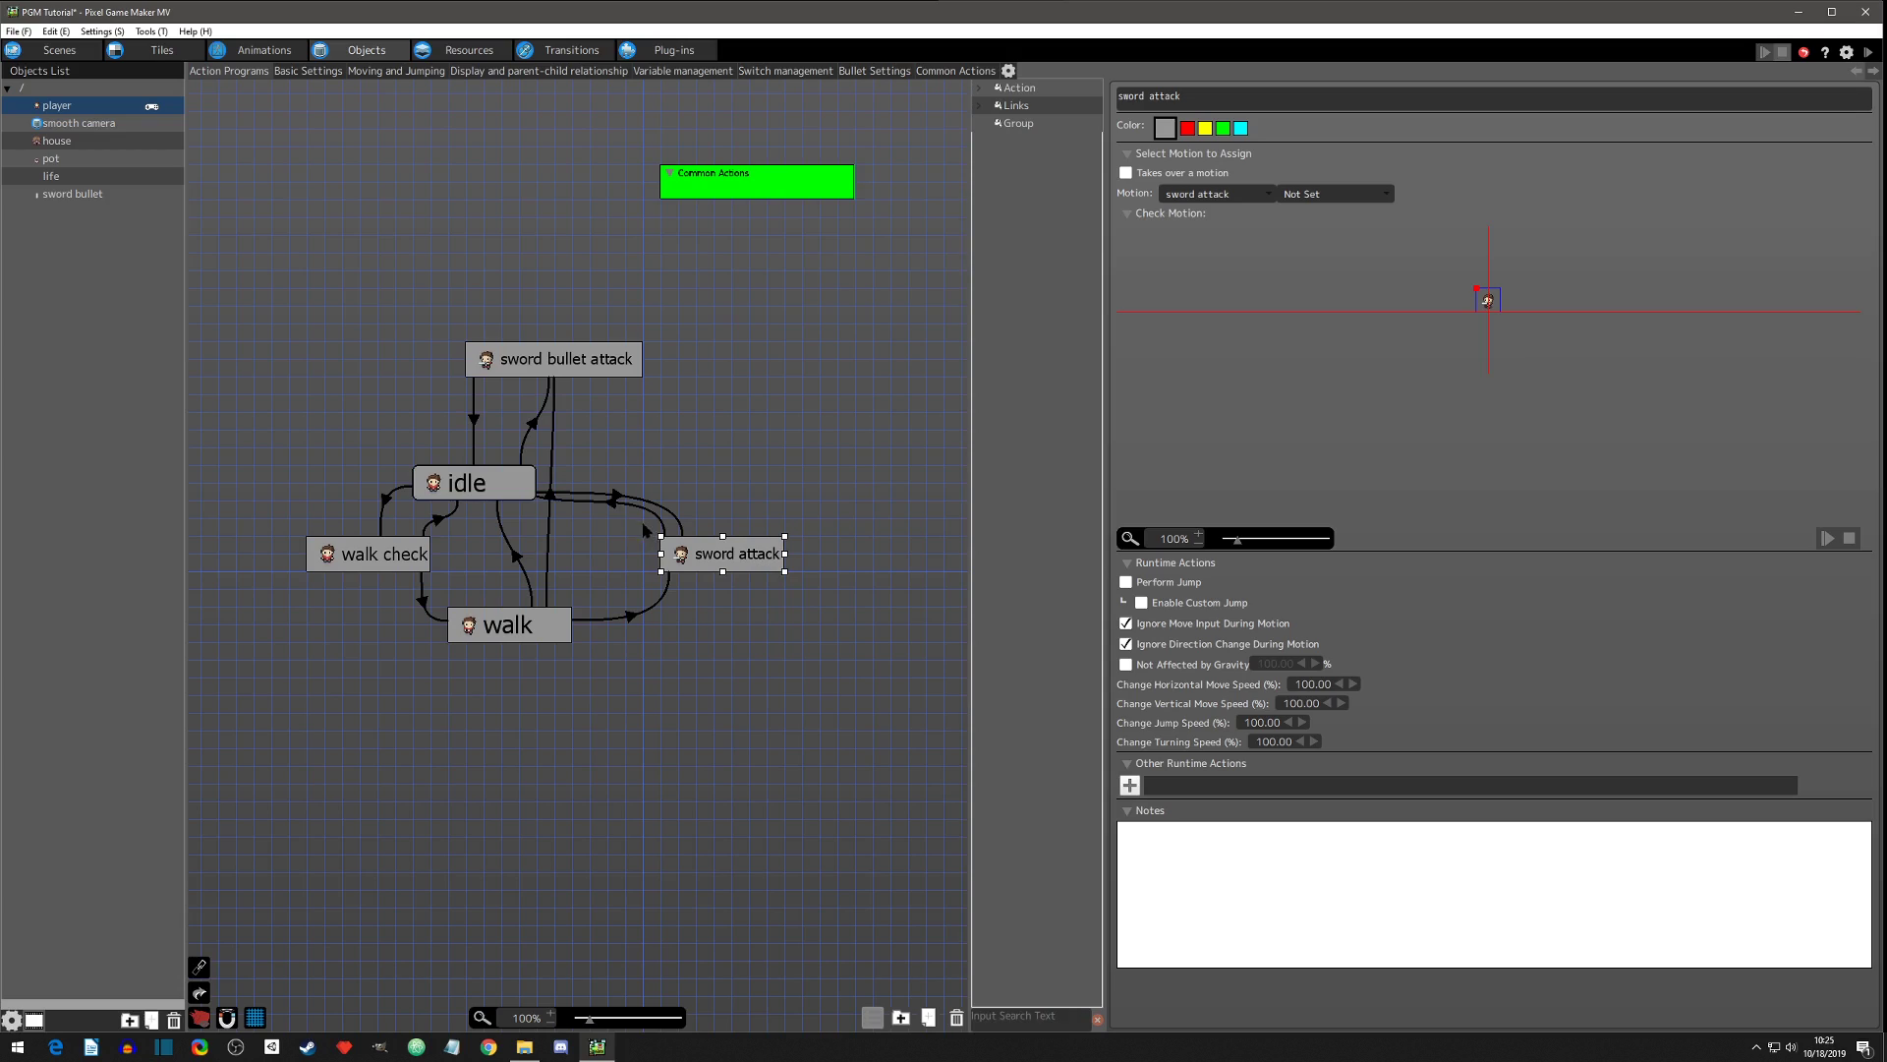
{"action": "left_click", "coordinate": [611, 503]}
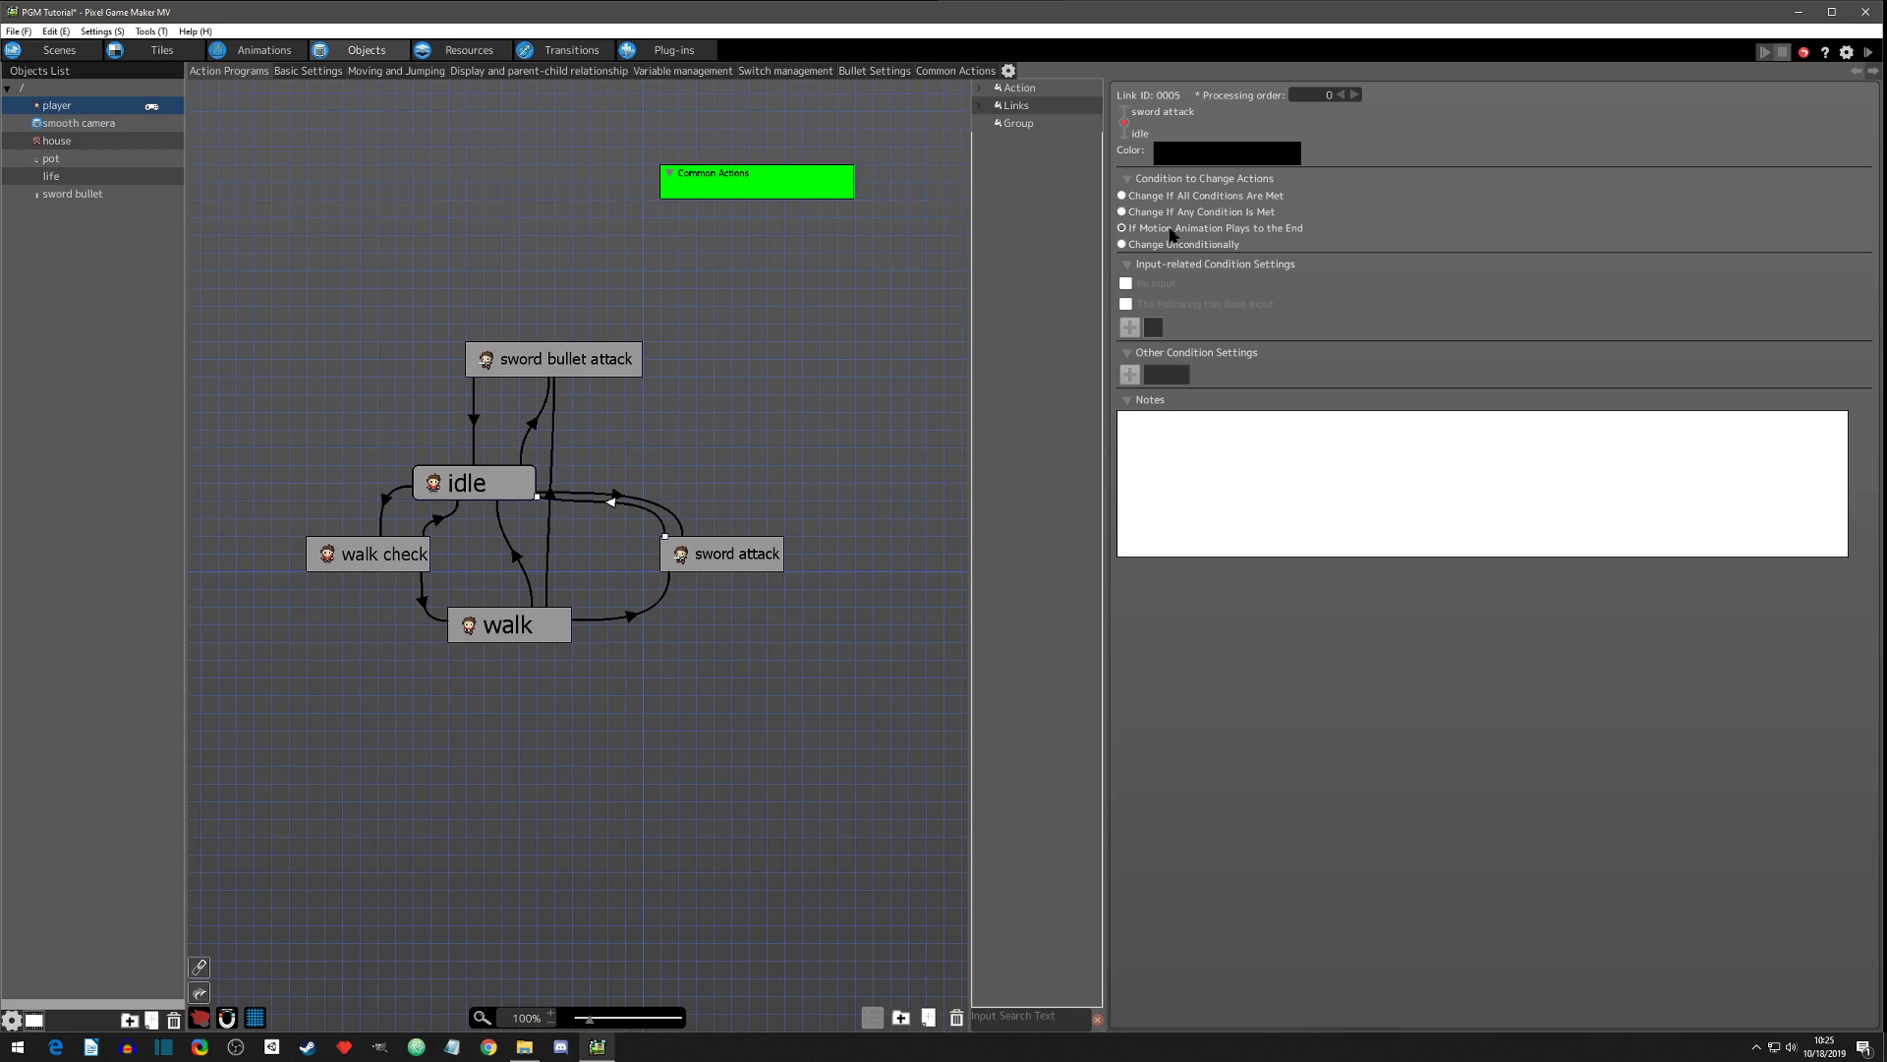
Add a common action for the player and name it "sword attack".
{"action": "left_click", "coordinate": [710, 556]}
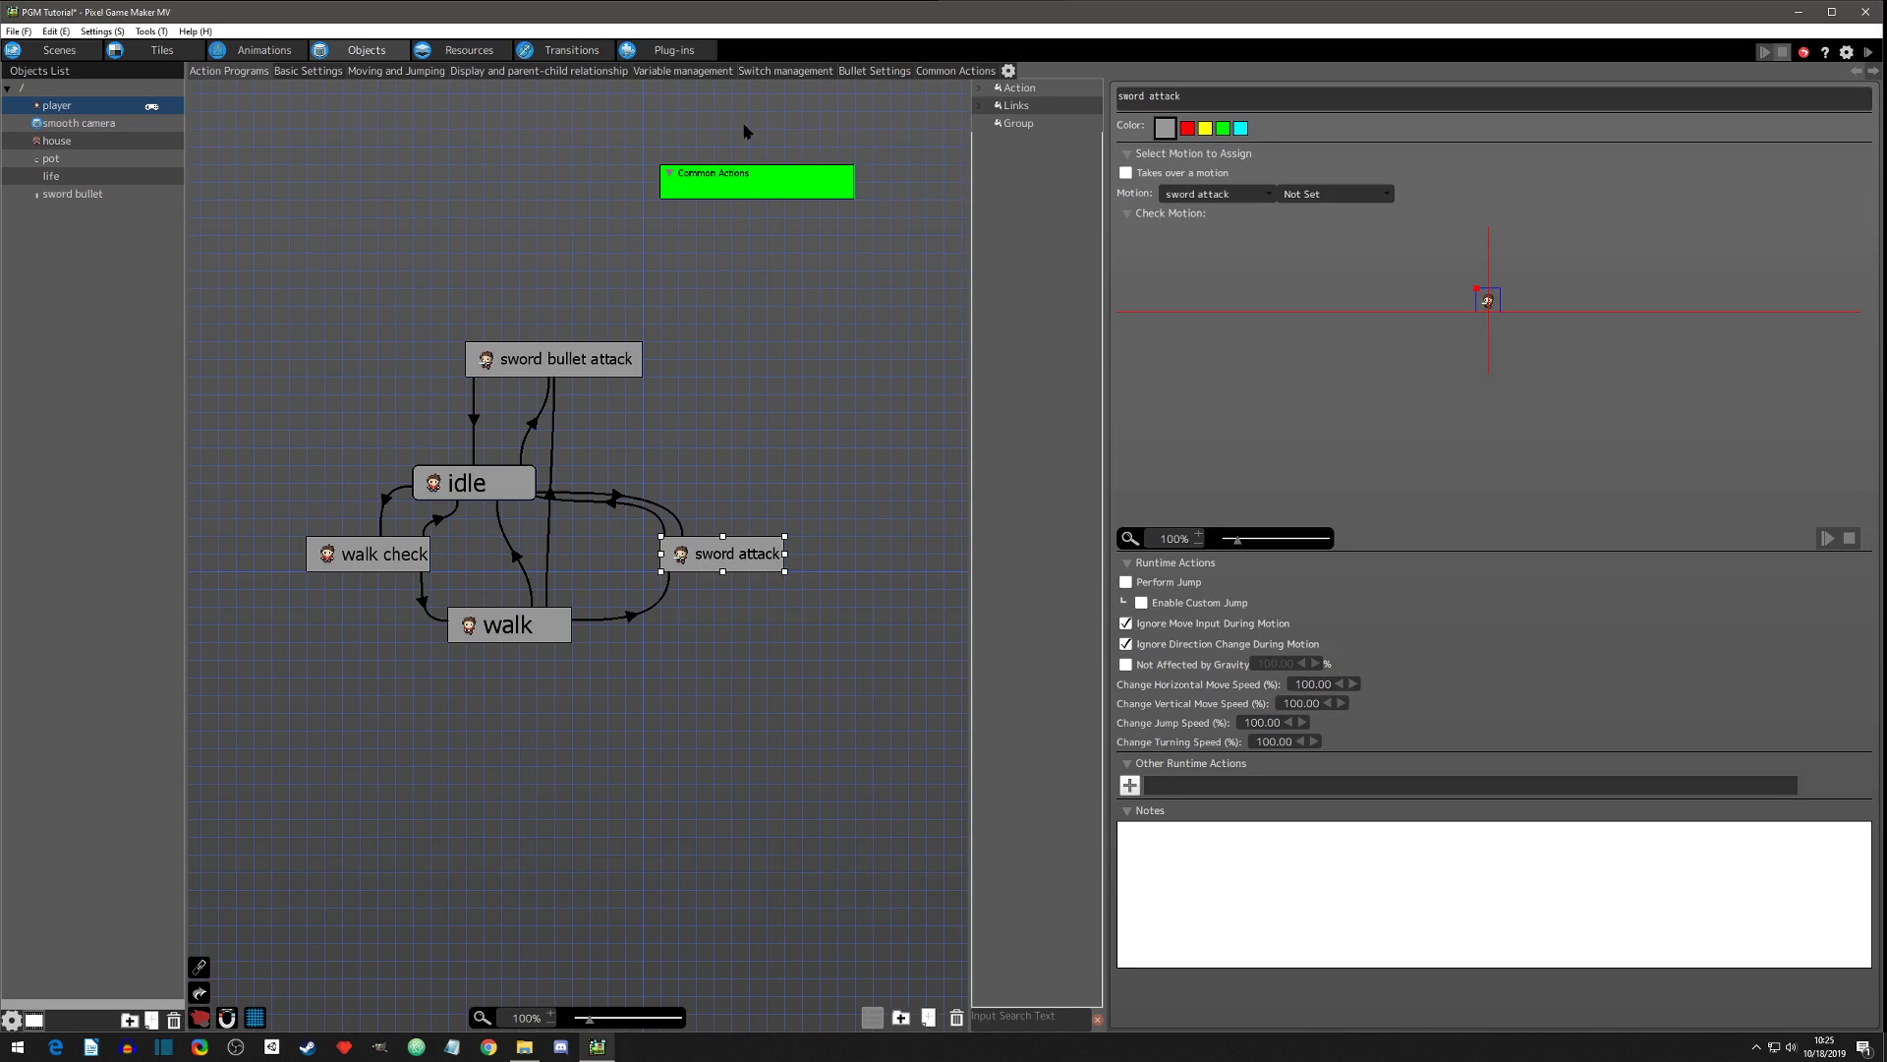
{"action": "left_click", "coordinate": [947, 74]}
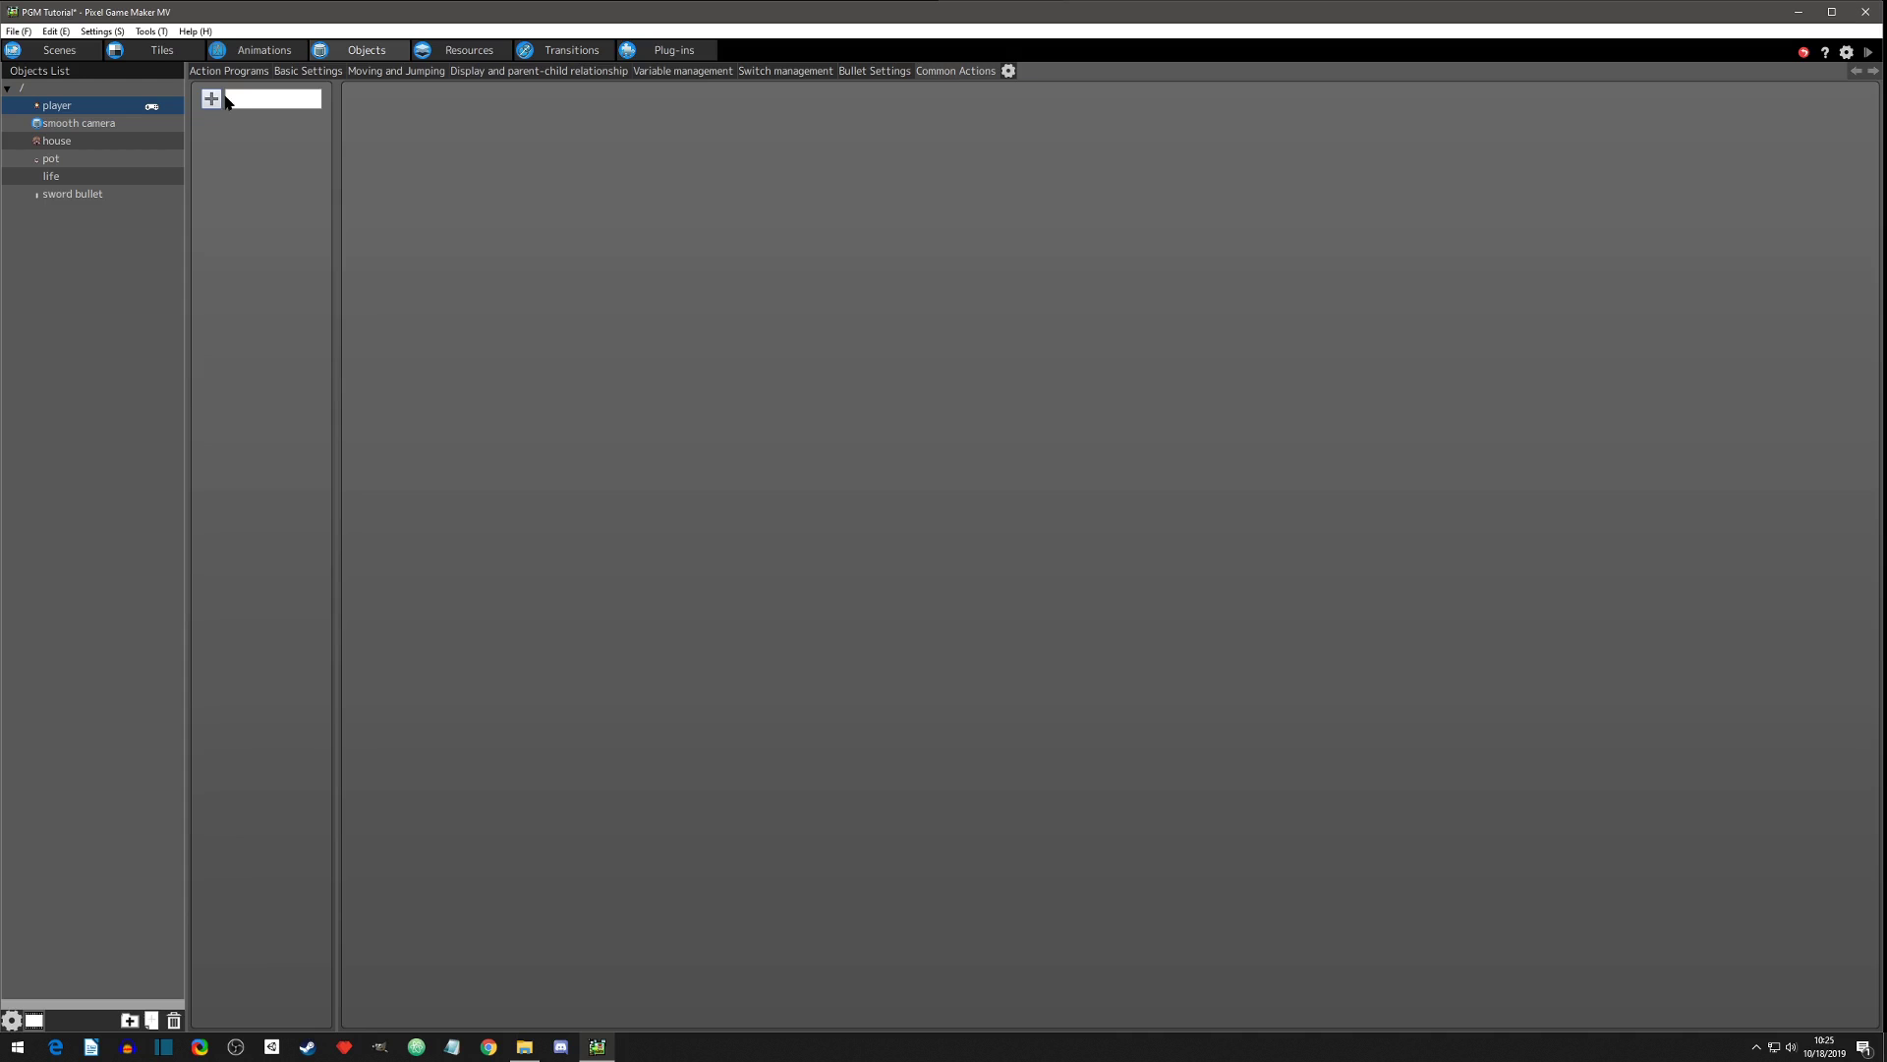
{"action": "left_click", "coordinate": [211, 98]}
{"action": "left_click_drag", "start_coordinate": [481, 97], "coordinate": [327, 96]}
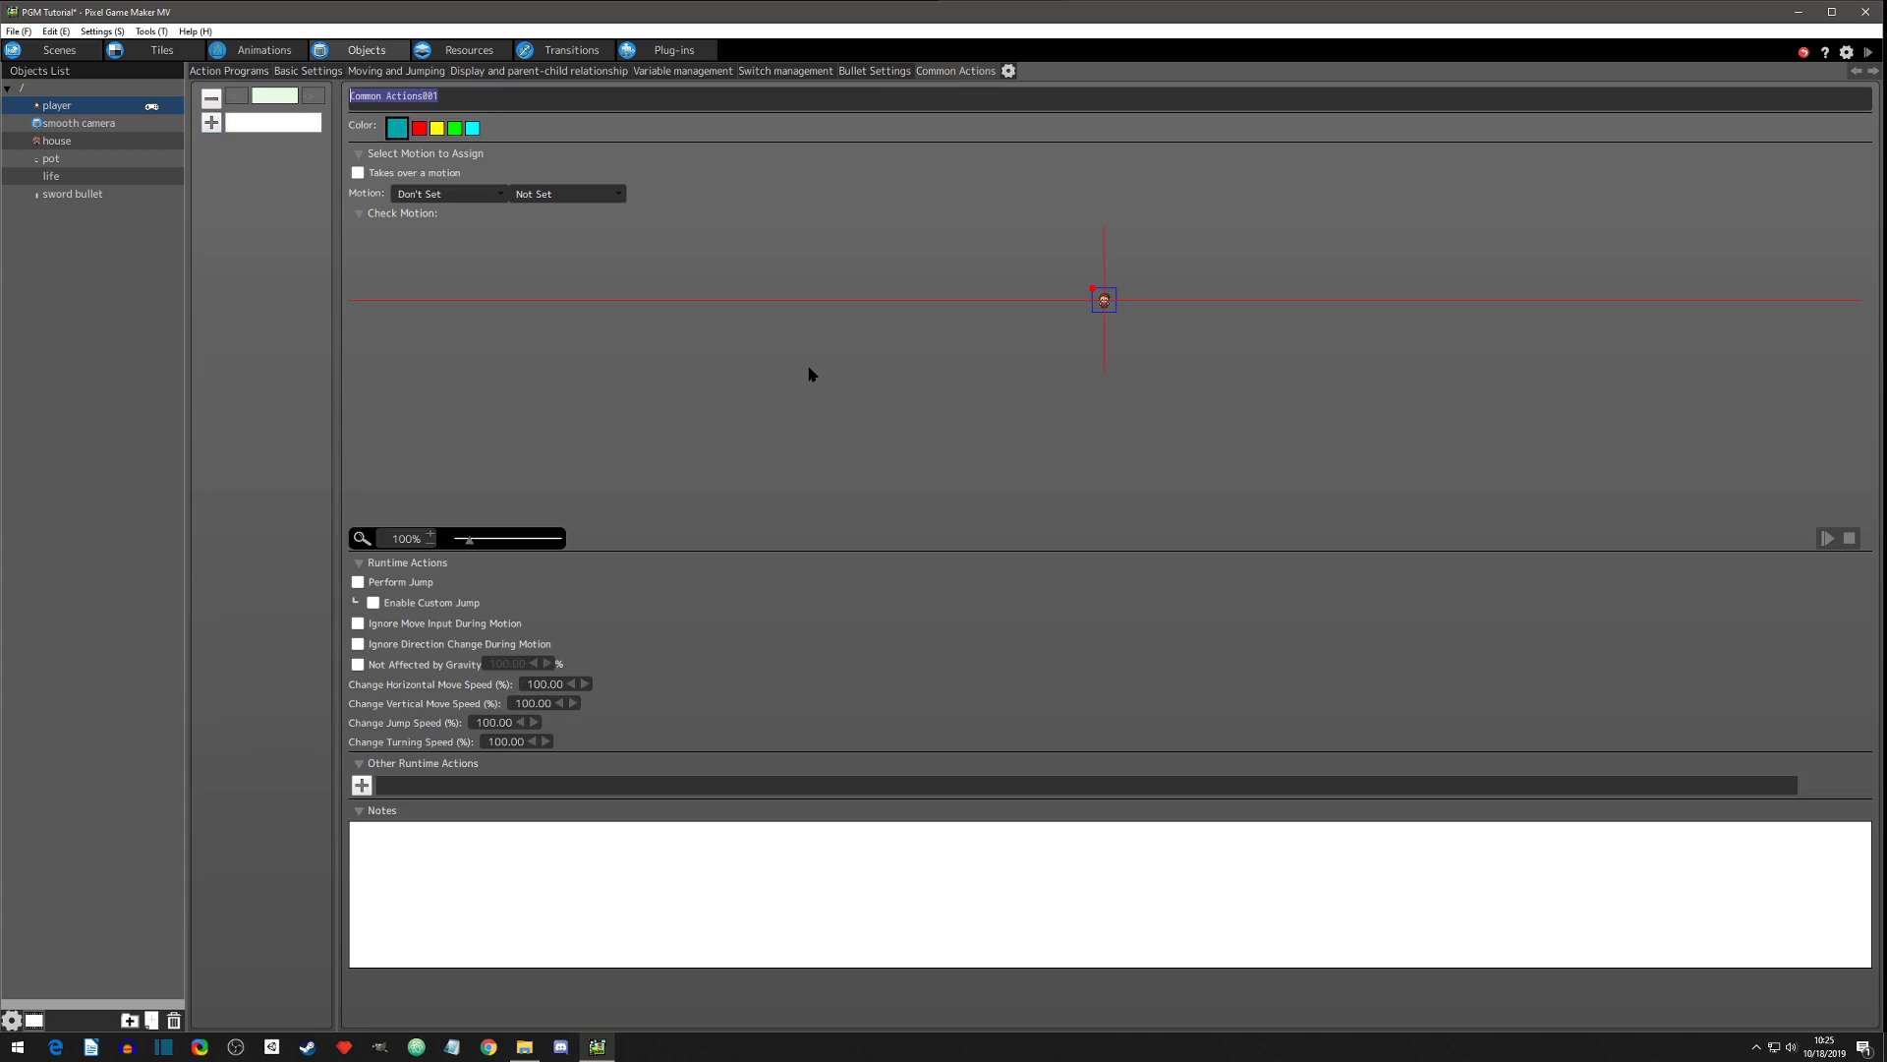
{"action": "type", "text": "sword attack"}
Assign the sword attack motion to the sword attack common action and ignore move input and direction change during motion.
{"action": "left_click", "coordinate": [462, 194]}
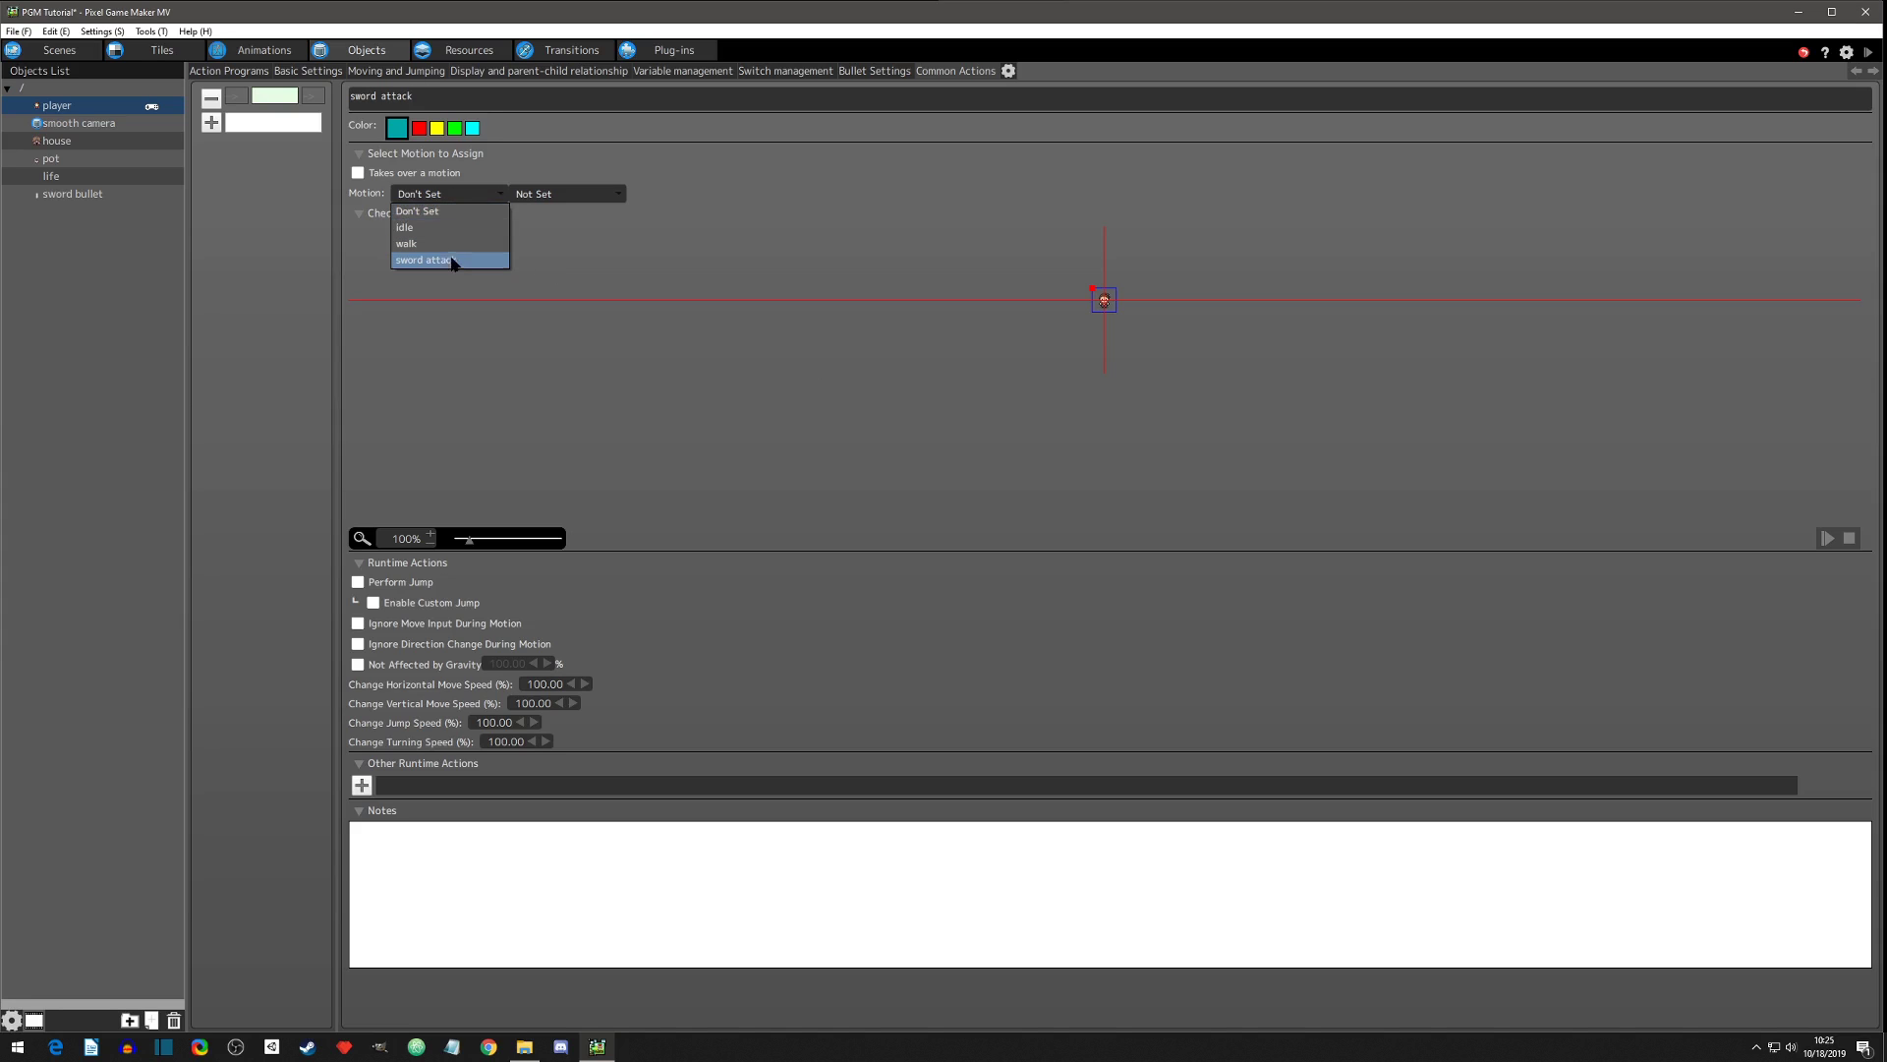
{"action": "left_click", "coordinate": [450, 268]}
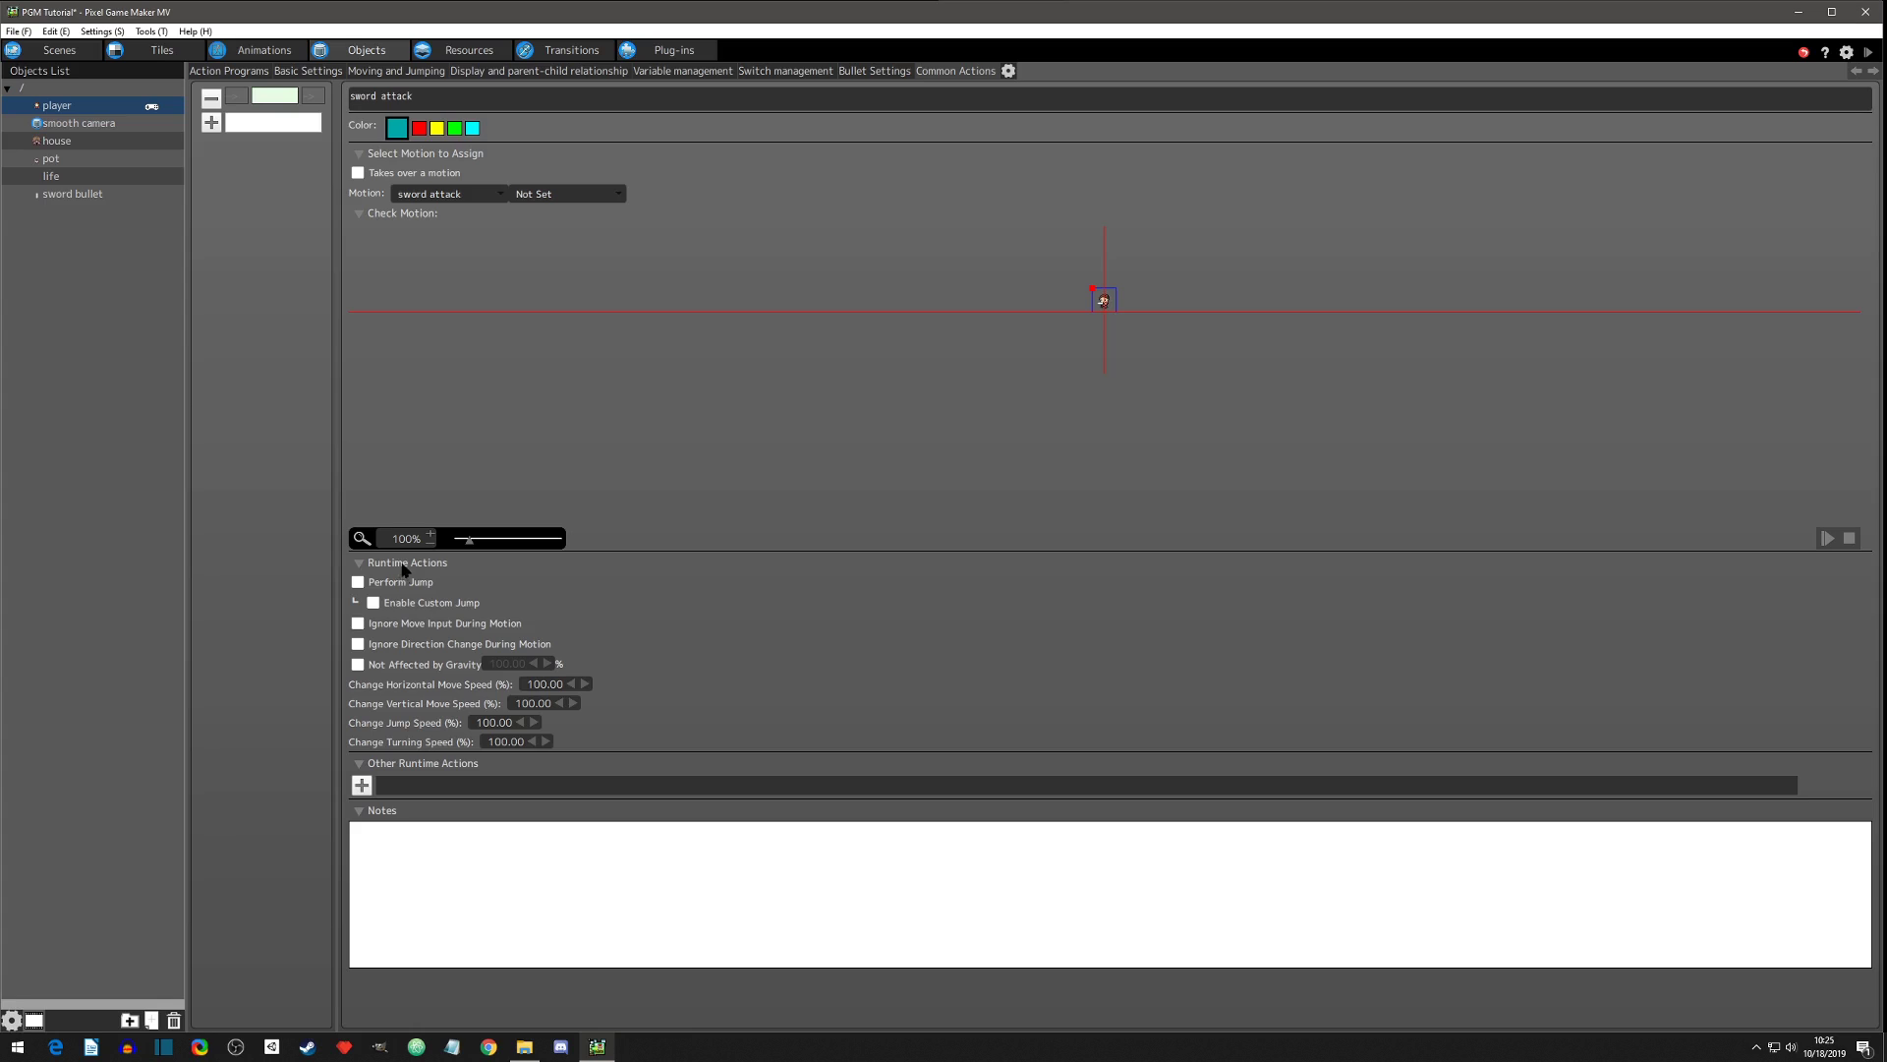
{"action": "left_click", "coordinate": [358, 623]}
{"action": "left_click", "coordinate": [357, 644]}
Widen the common actions list and add a second common action named "sword bullet attack".
{"action": "left_click_drag", "start_coordinate": [335, 140], "coordinate": [475, 148]}
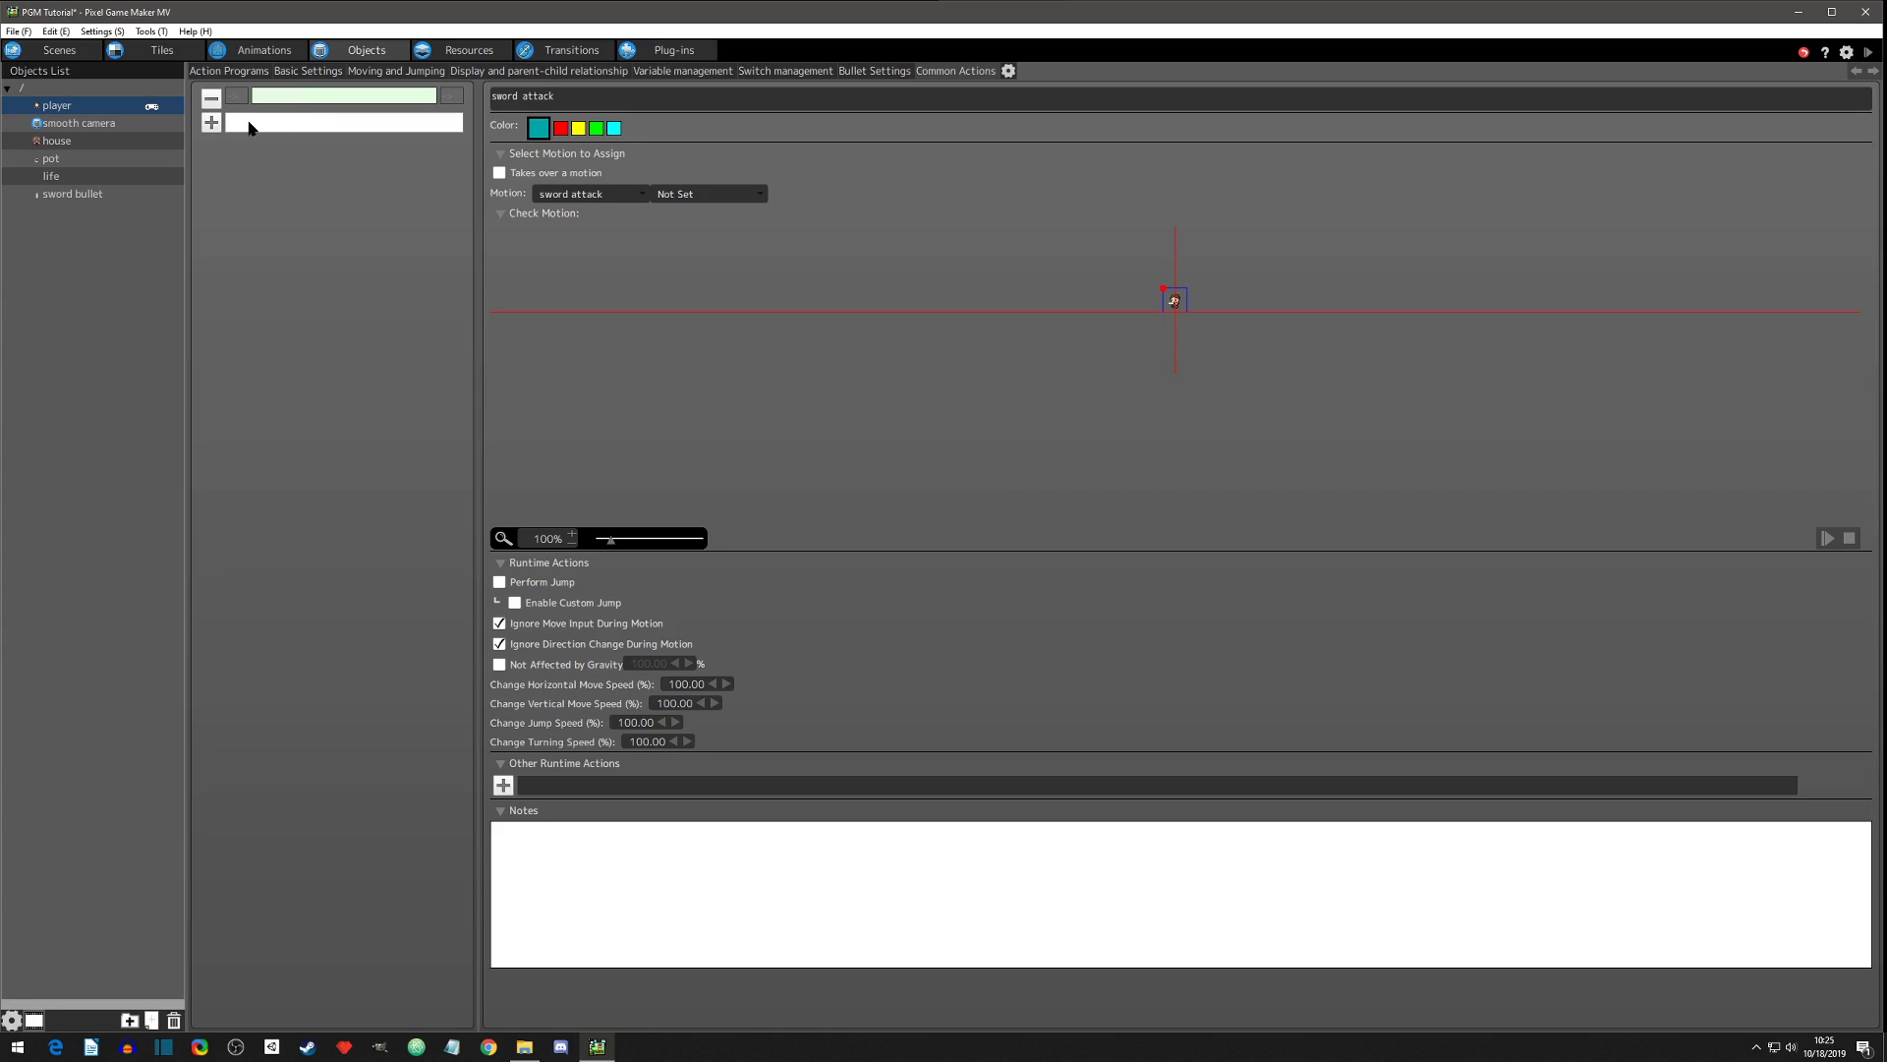
{"action": "left_click", "coordinate": [212, 123]}
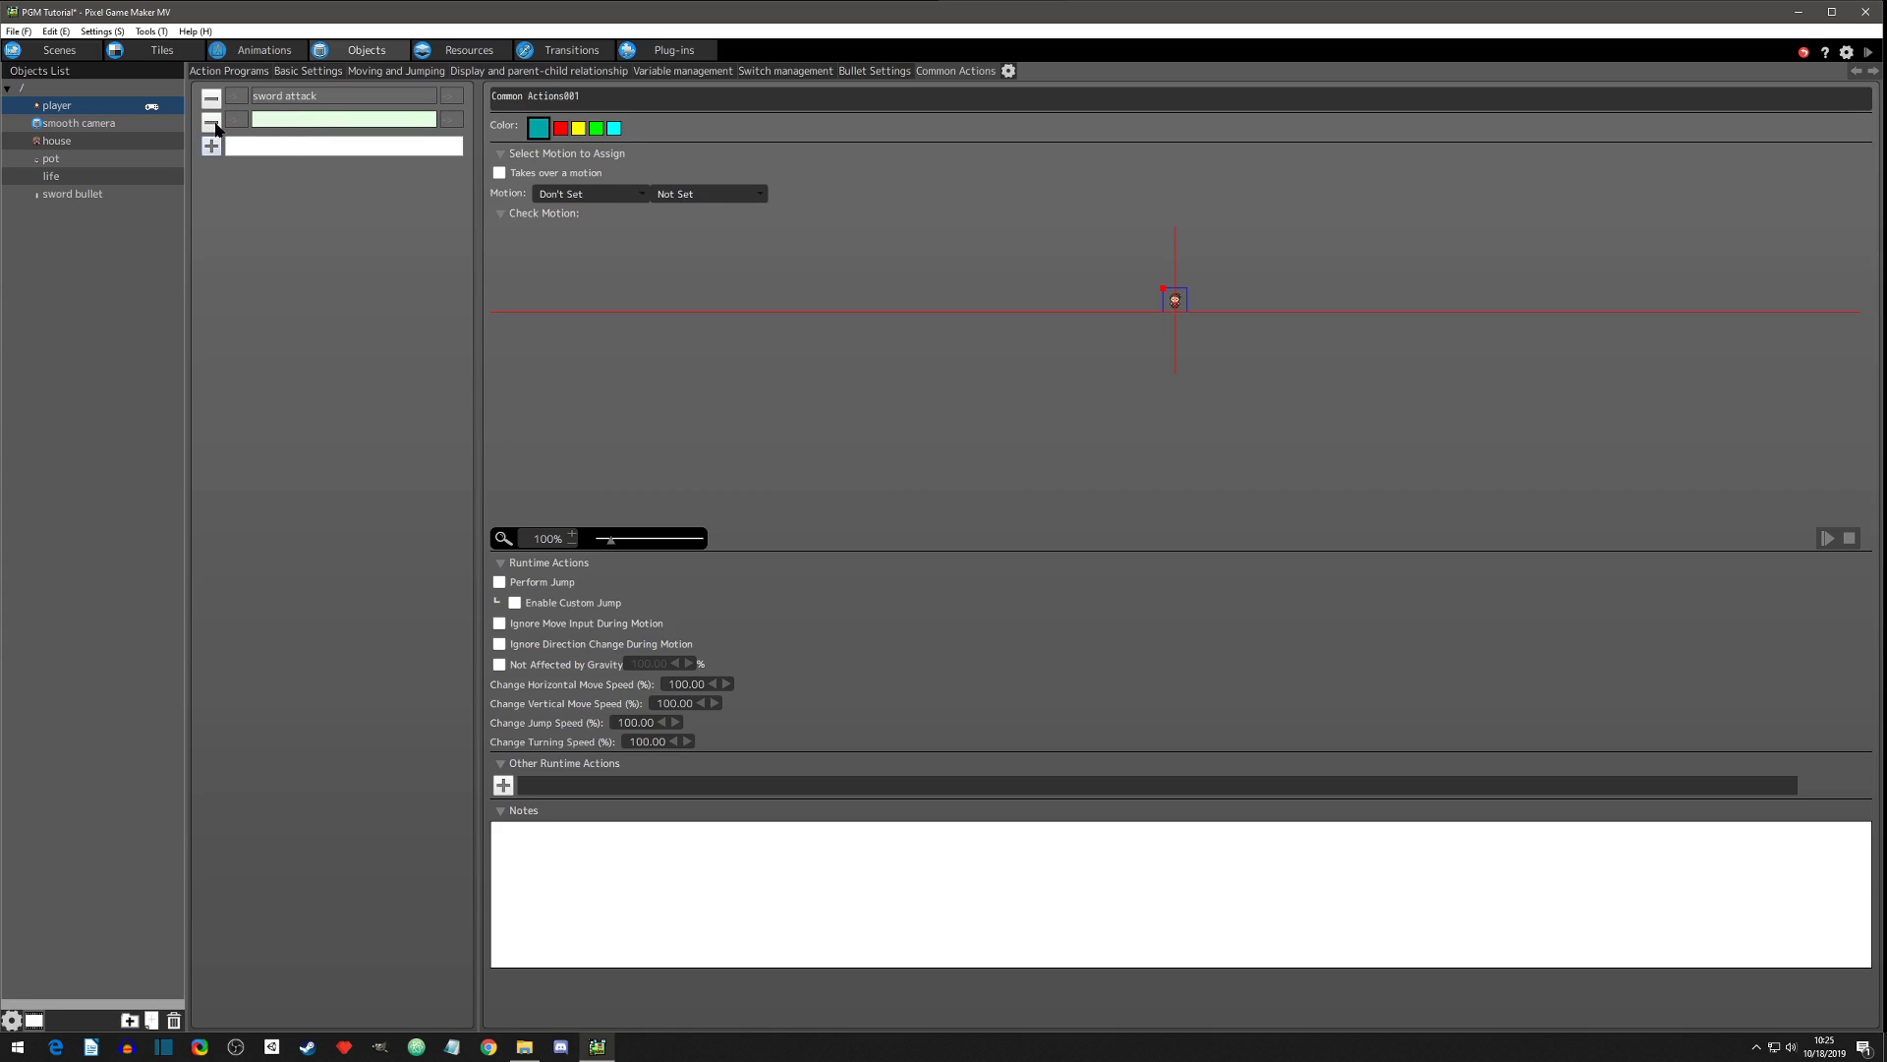
{"action": "left_click", "coordinate": [323, 119]}
{"action": "left_click", "coordinate": [330, 102]}
{"action": "left_click", "coordinate": [327, 123]}
{"action": "left_click", "coordinate": [495, 98]}
{"action": "type", "text": "ck"}
Give the sword bullet attack common action the sword attack motion and ignore direction change and move input during motion.
{"action": "left_click", "coordinate": [586, 196]}
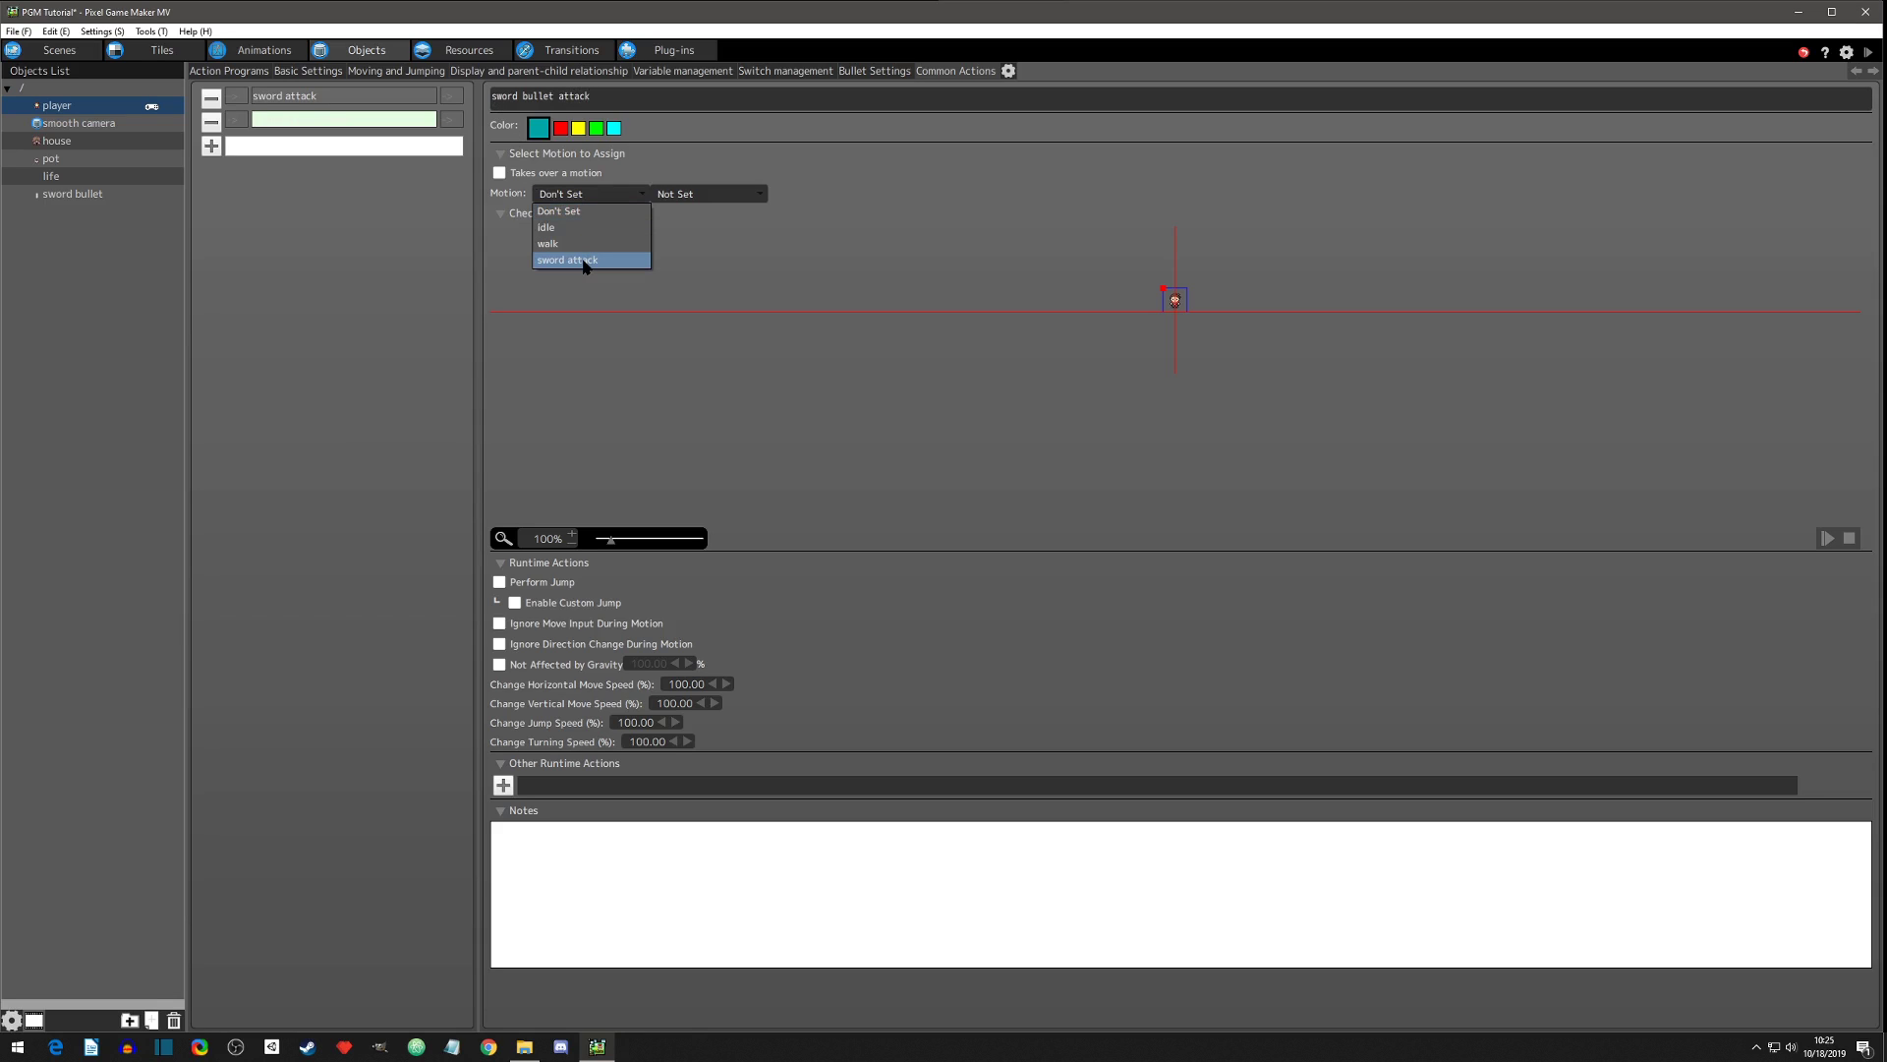
{"action": "left_click", "coordinate": [585, 262]}
{"action": "left_click", "coordinate": [499, 644]}
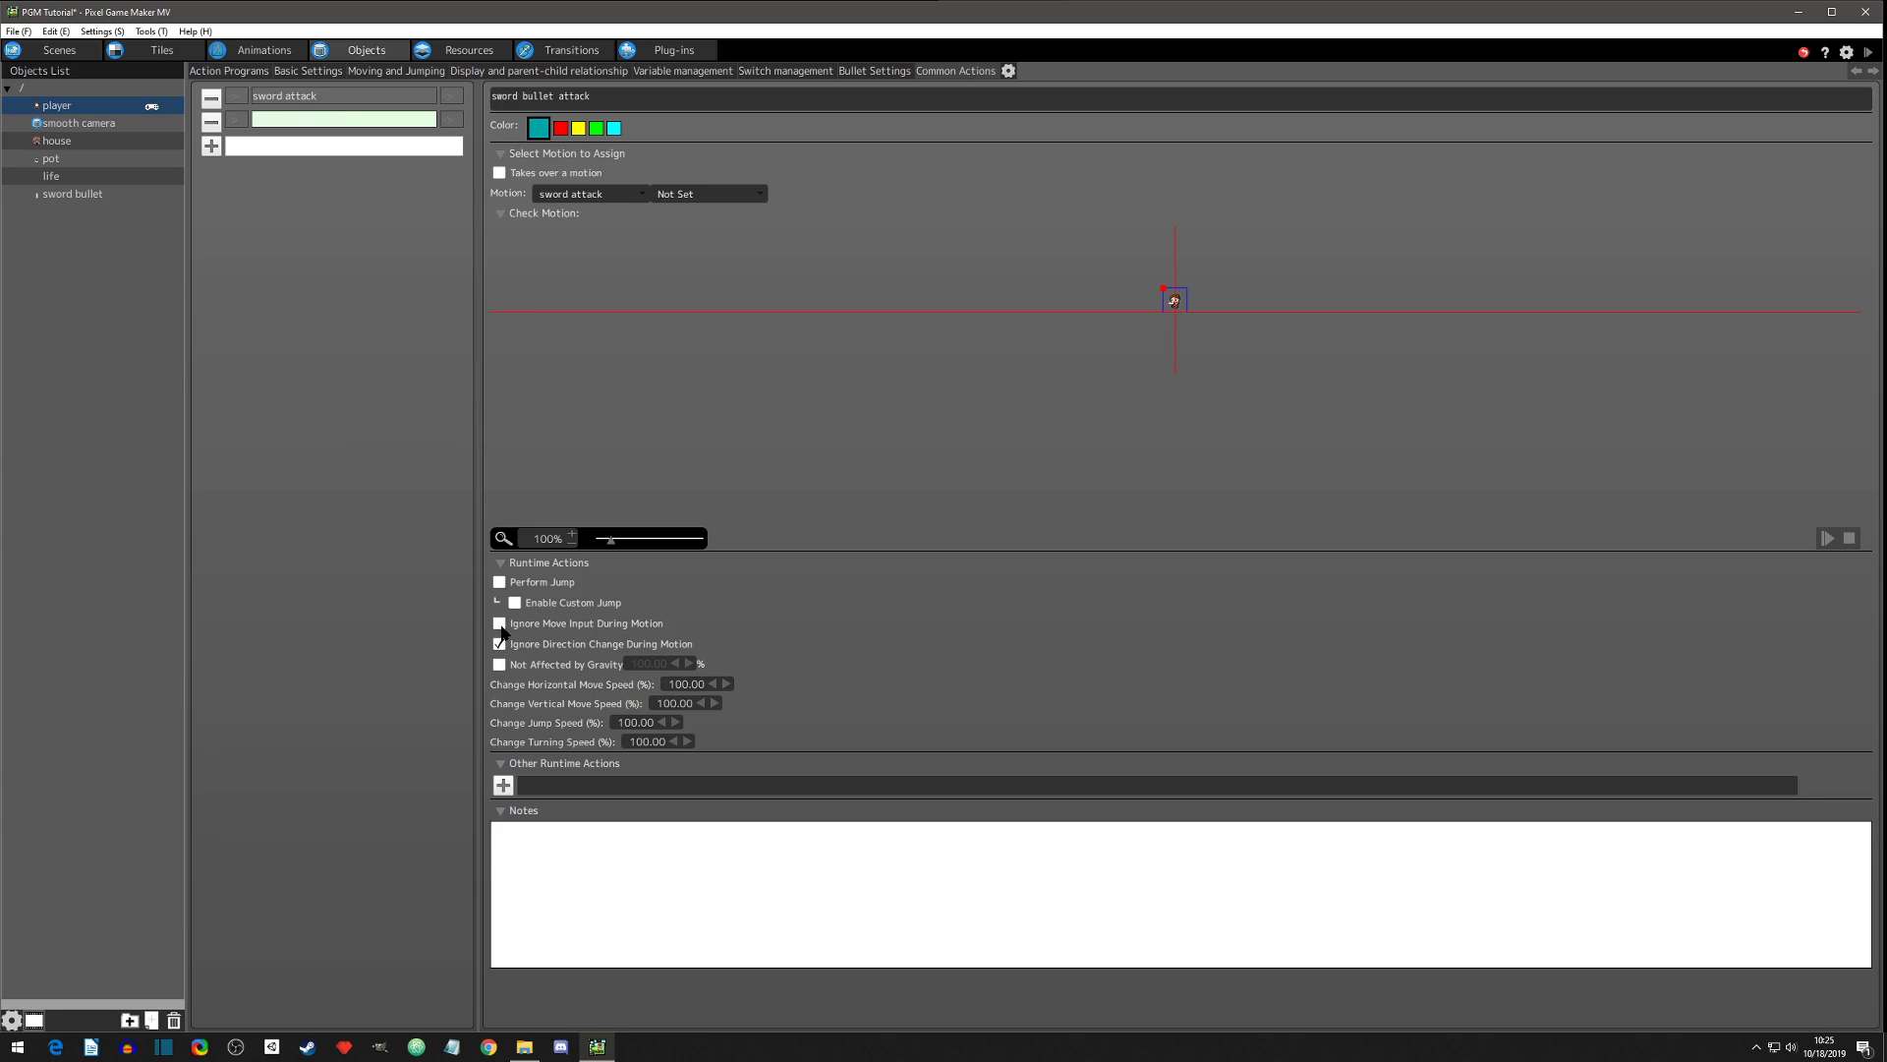
{"action": "left_click", "coordinate": [500, 623]}
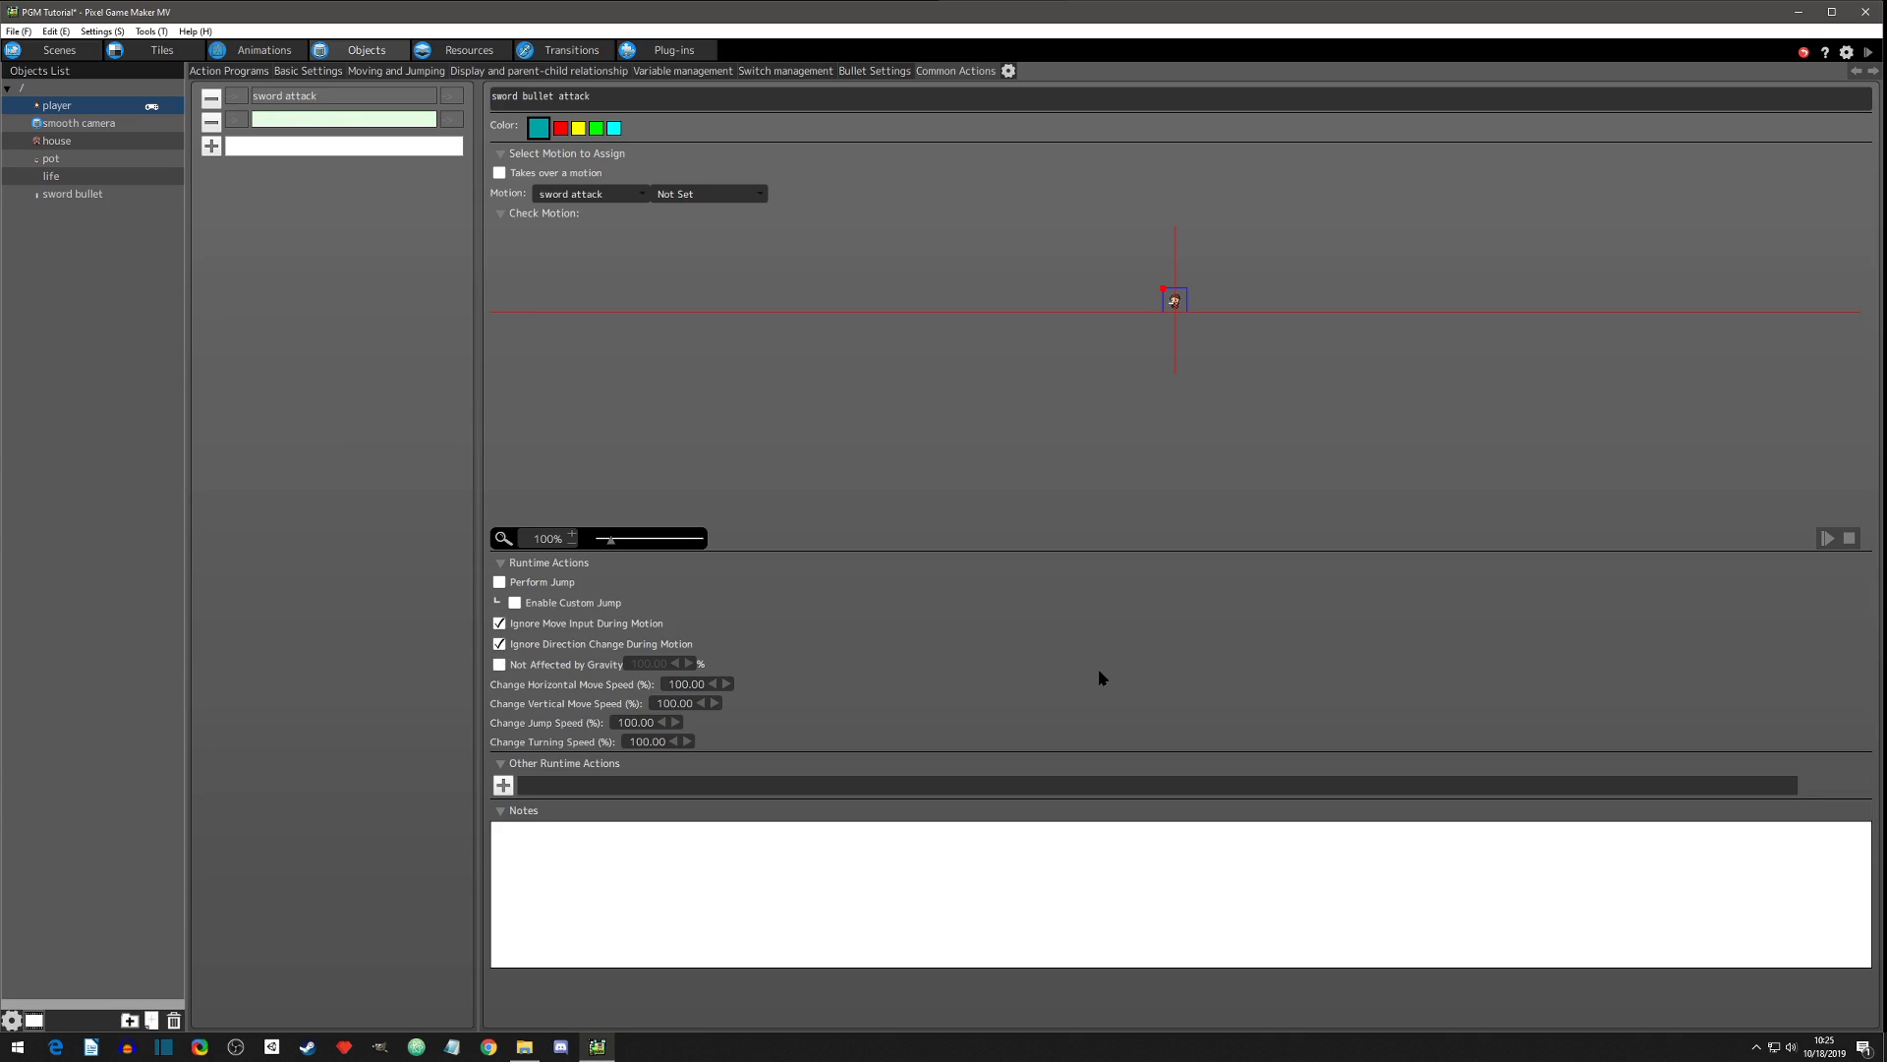
Add an A Pressed input condition to the link from all action boxes to the sword attack common action.
{"action": "left_click", "coordinate": [298, 100]}
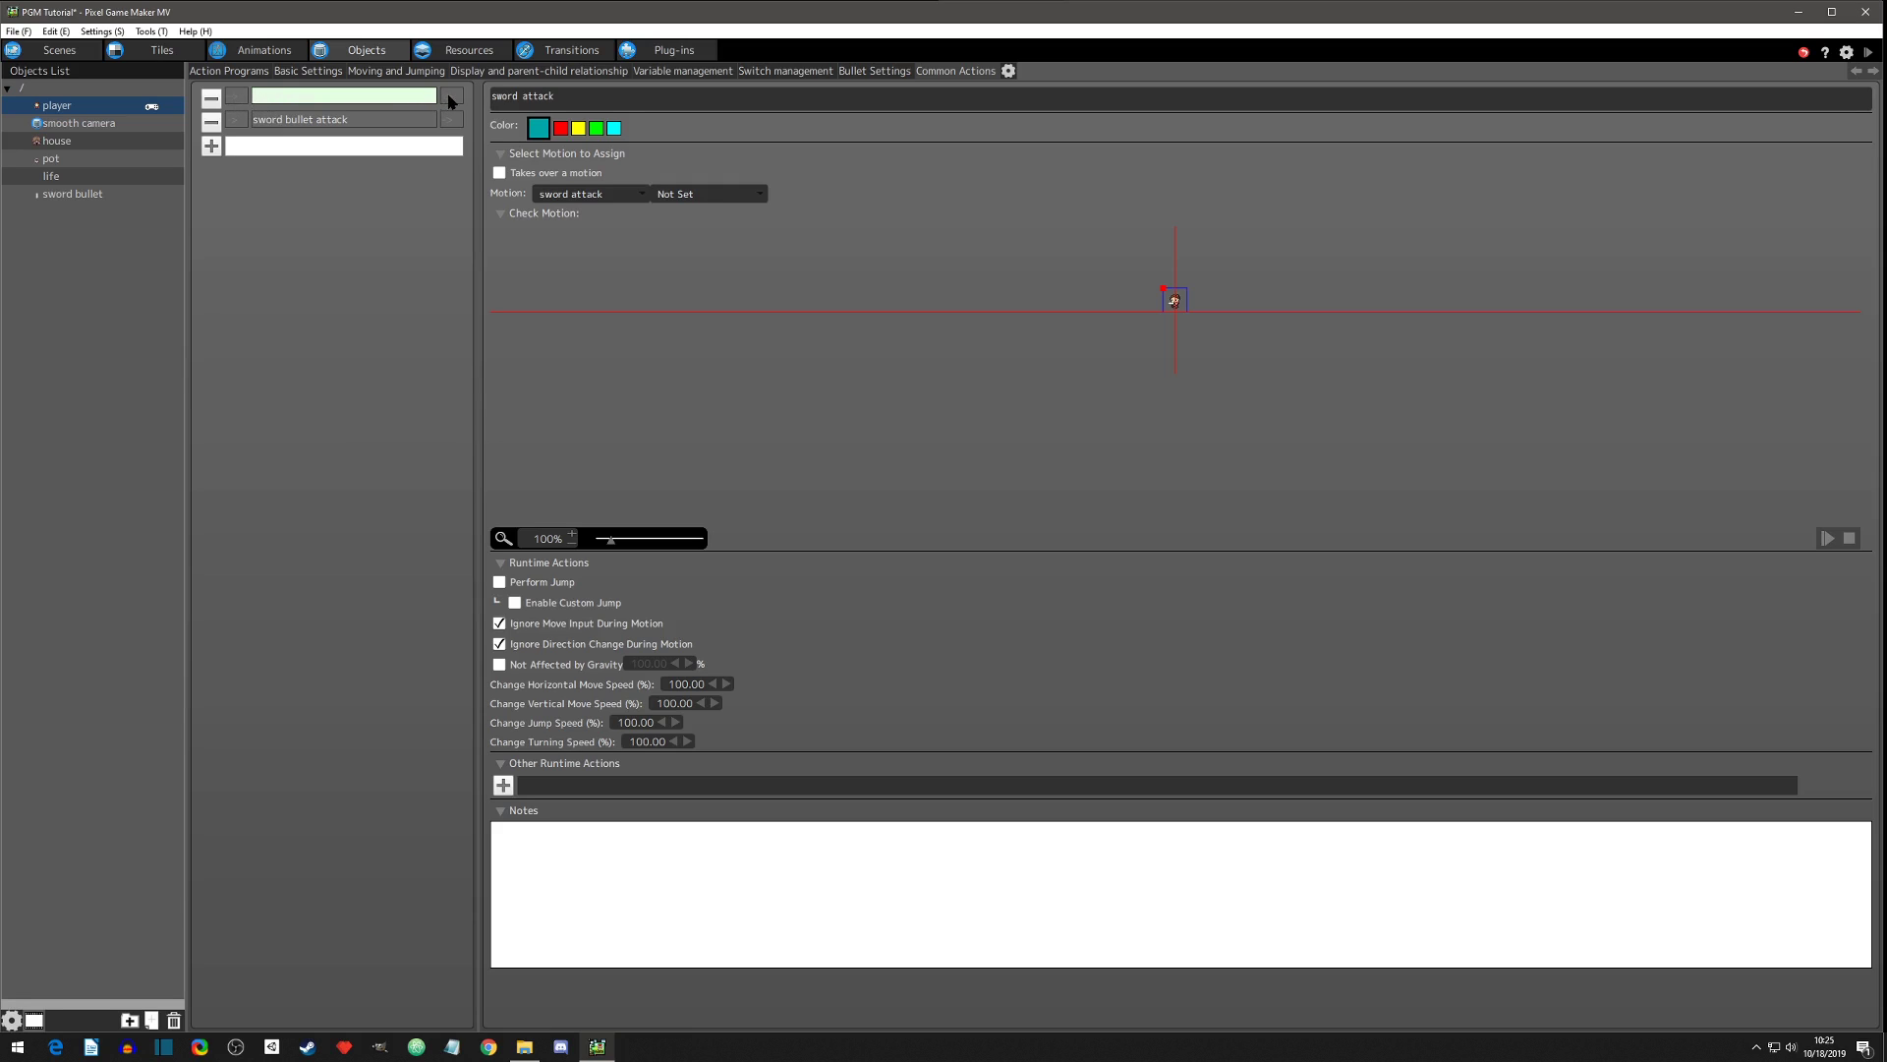
{"action": "left_click", "coordinate": [236, 98]}
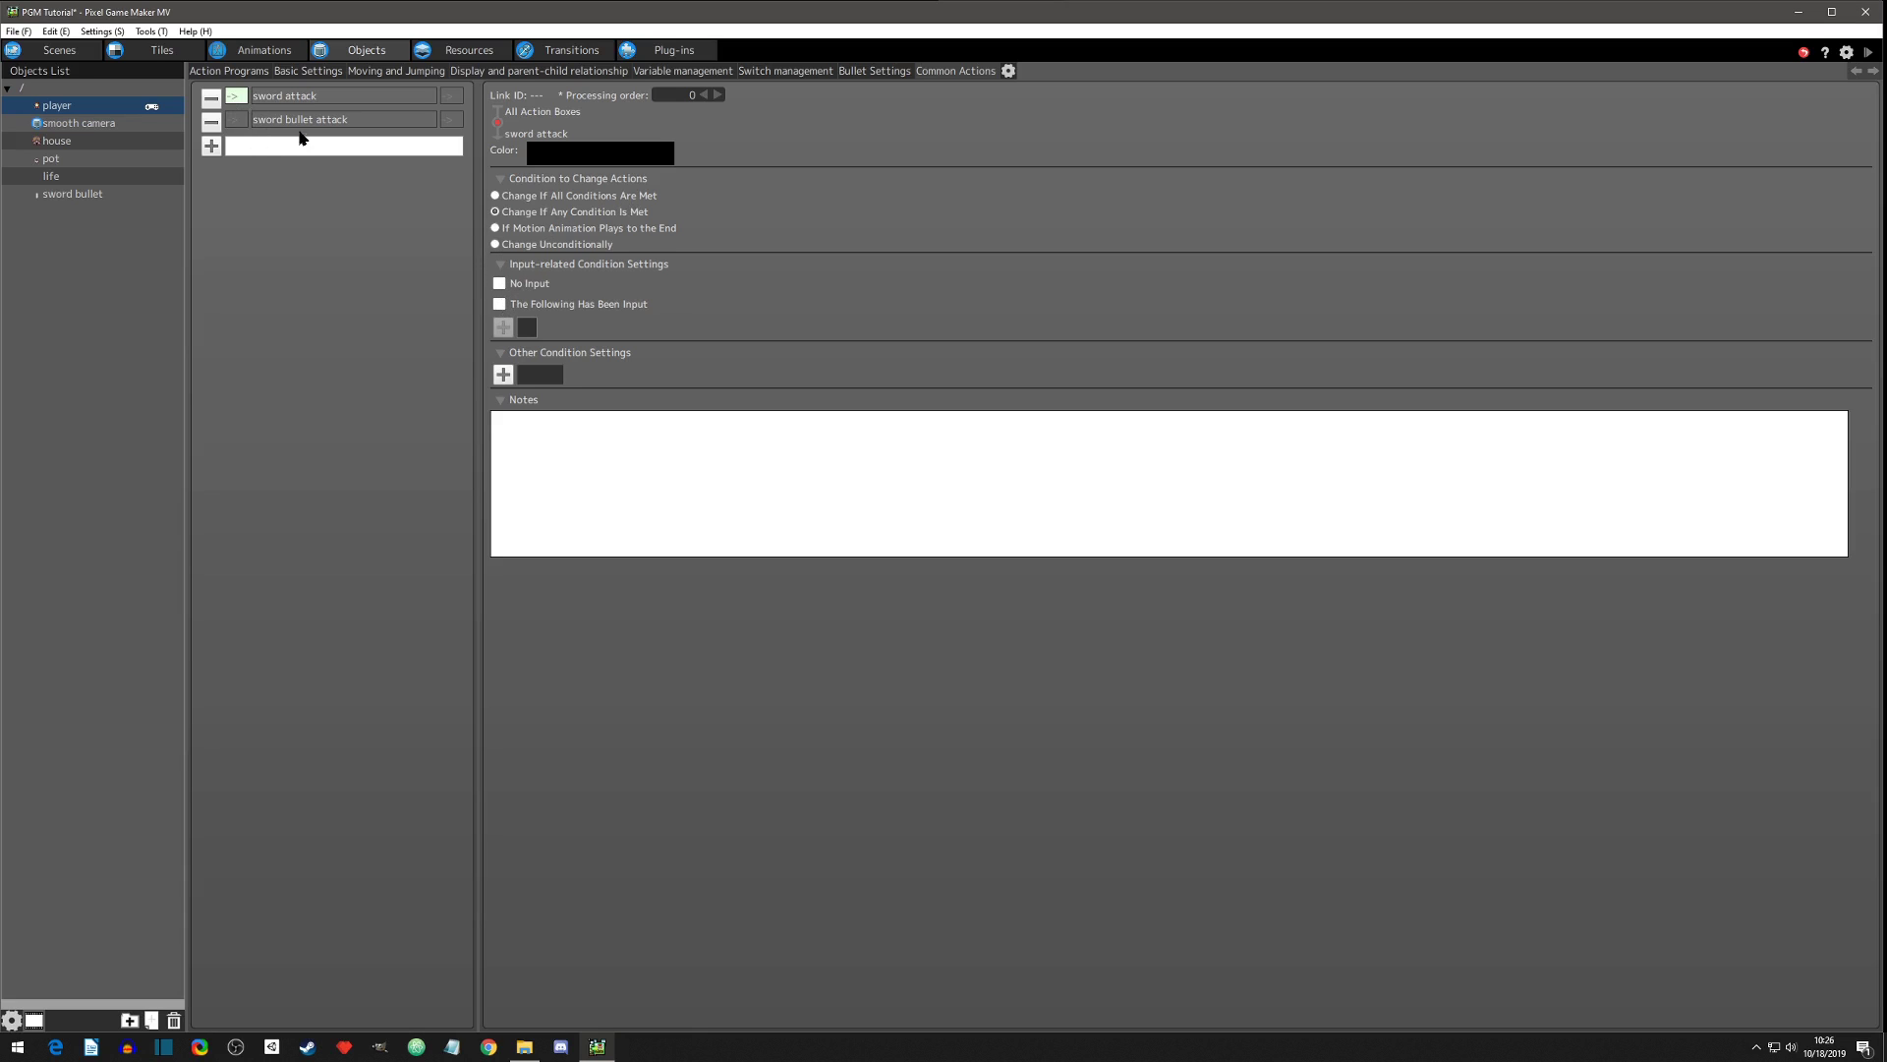
{"action": "left_click", "coordinate": [499, 304]}
{"action": "left_click", "coordinate": [503, 327]}
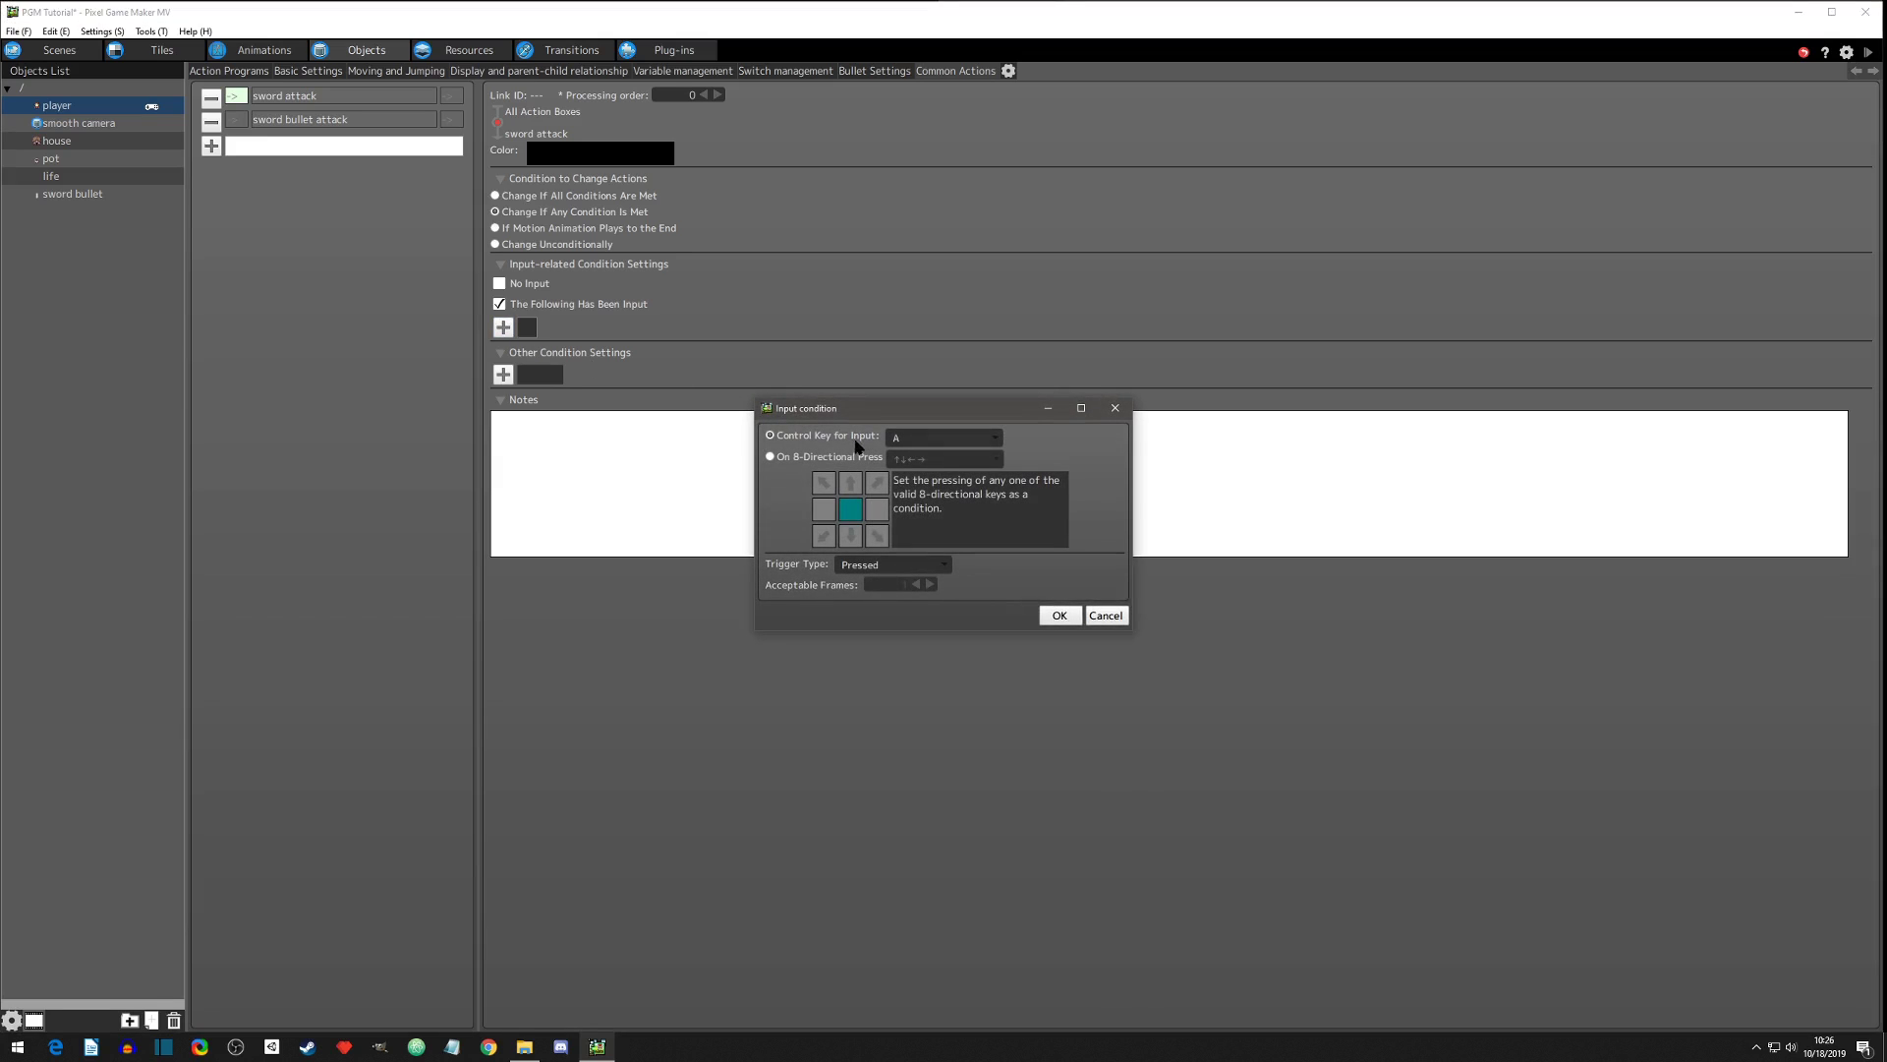
{"action": "left_click", "coordinate": [917, 440]}
{"action": "left_click", "coordinate": [919, 458]}
{"action": "left_click", "coordinate": [1058, 615]}
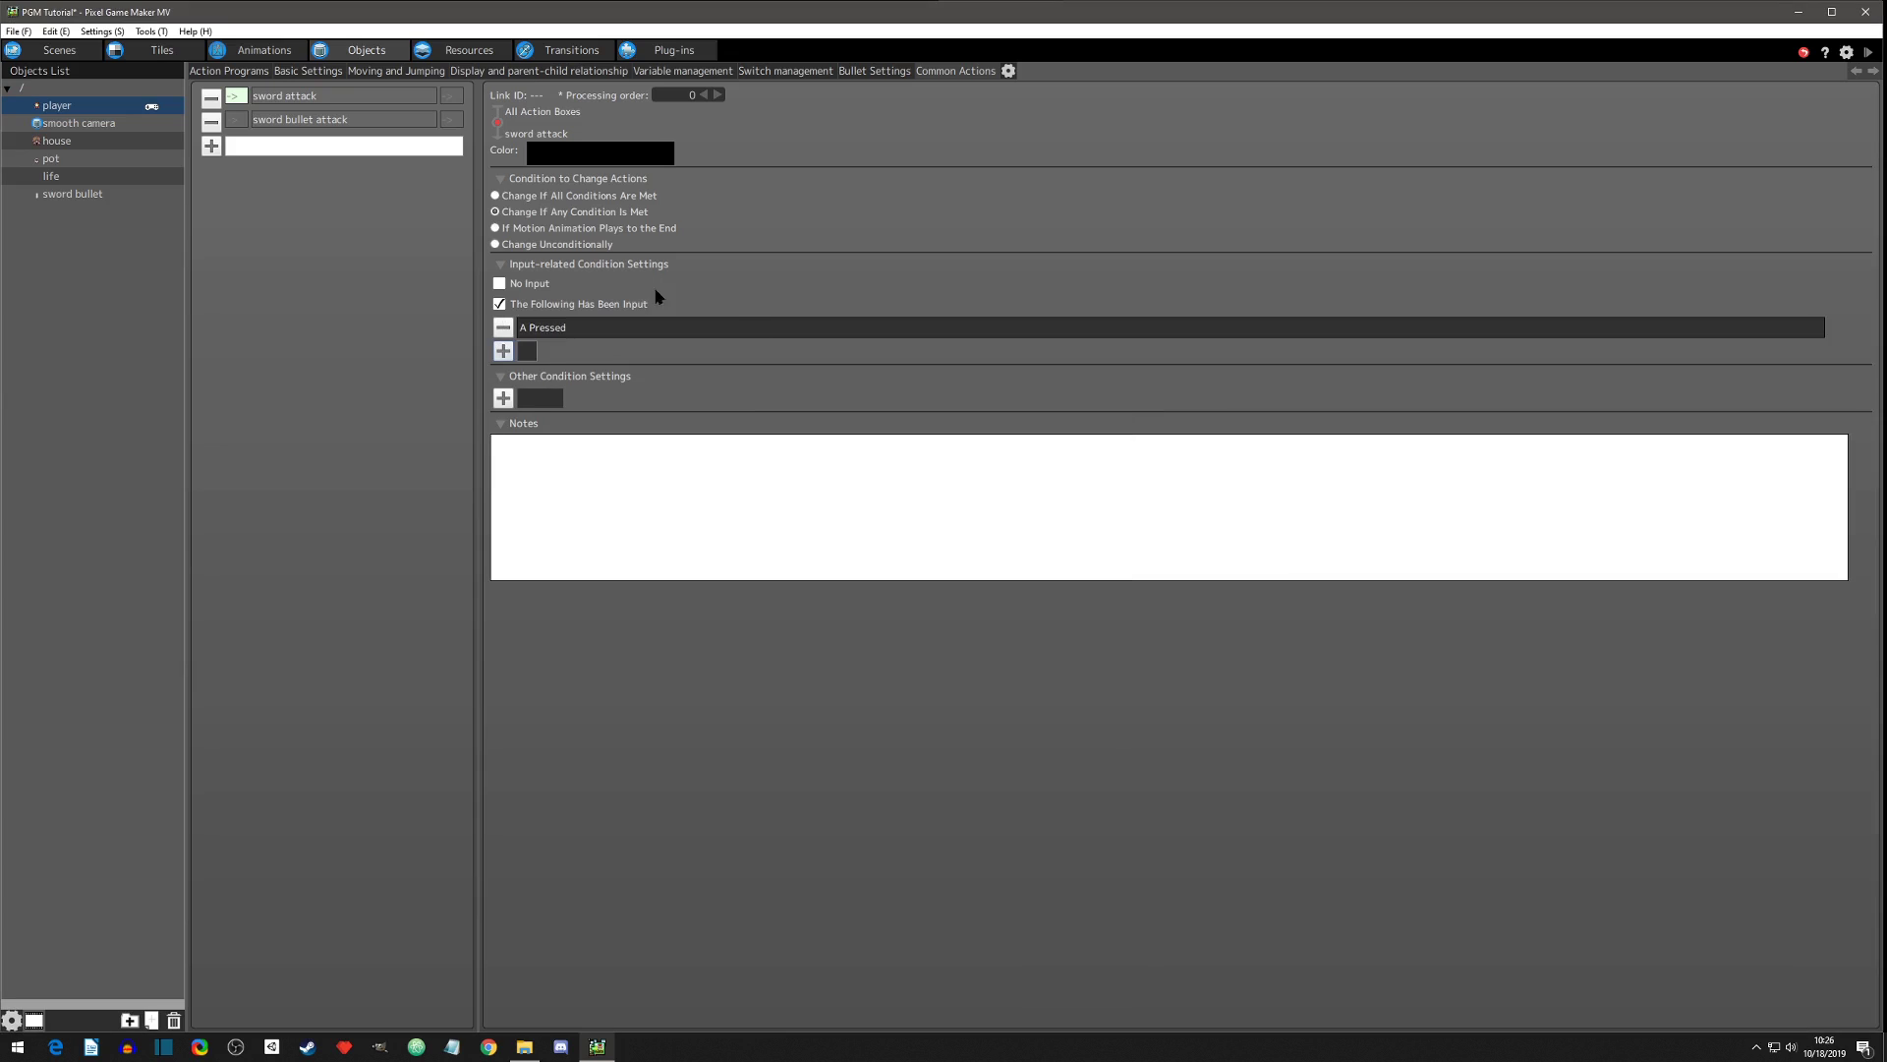
Check the change condition of the sword attack common action's link back to the previous action box.
{"action": "left_click", "coordinate": [307, 96]}
{"action": "left_click", "coordinate": [451, 97]}
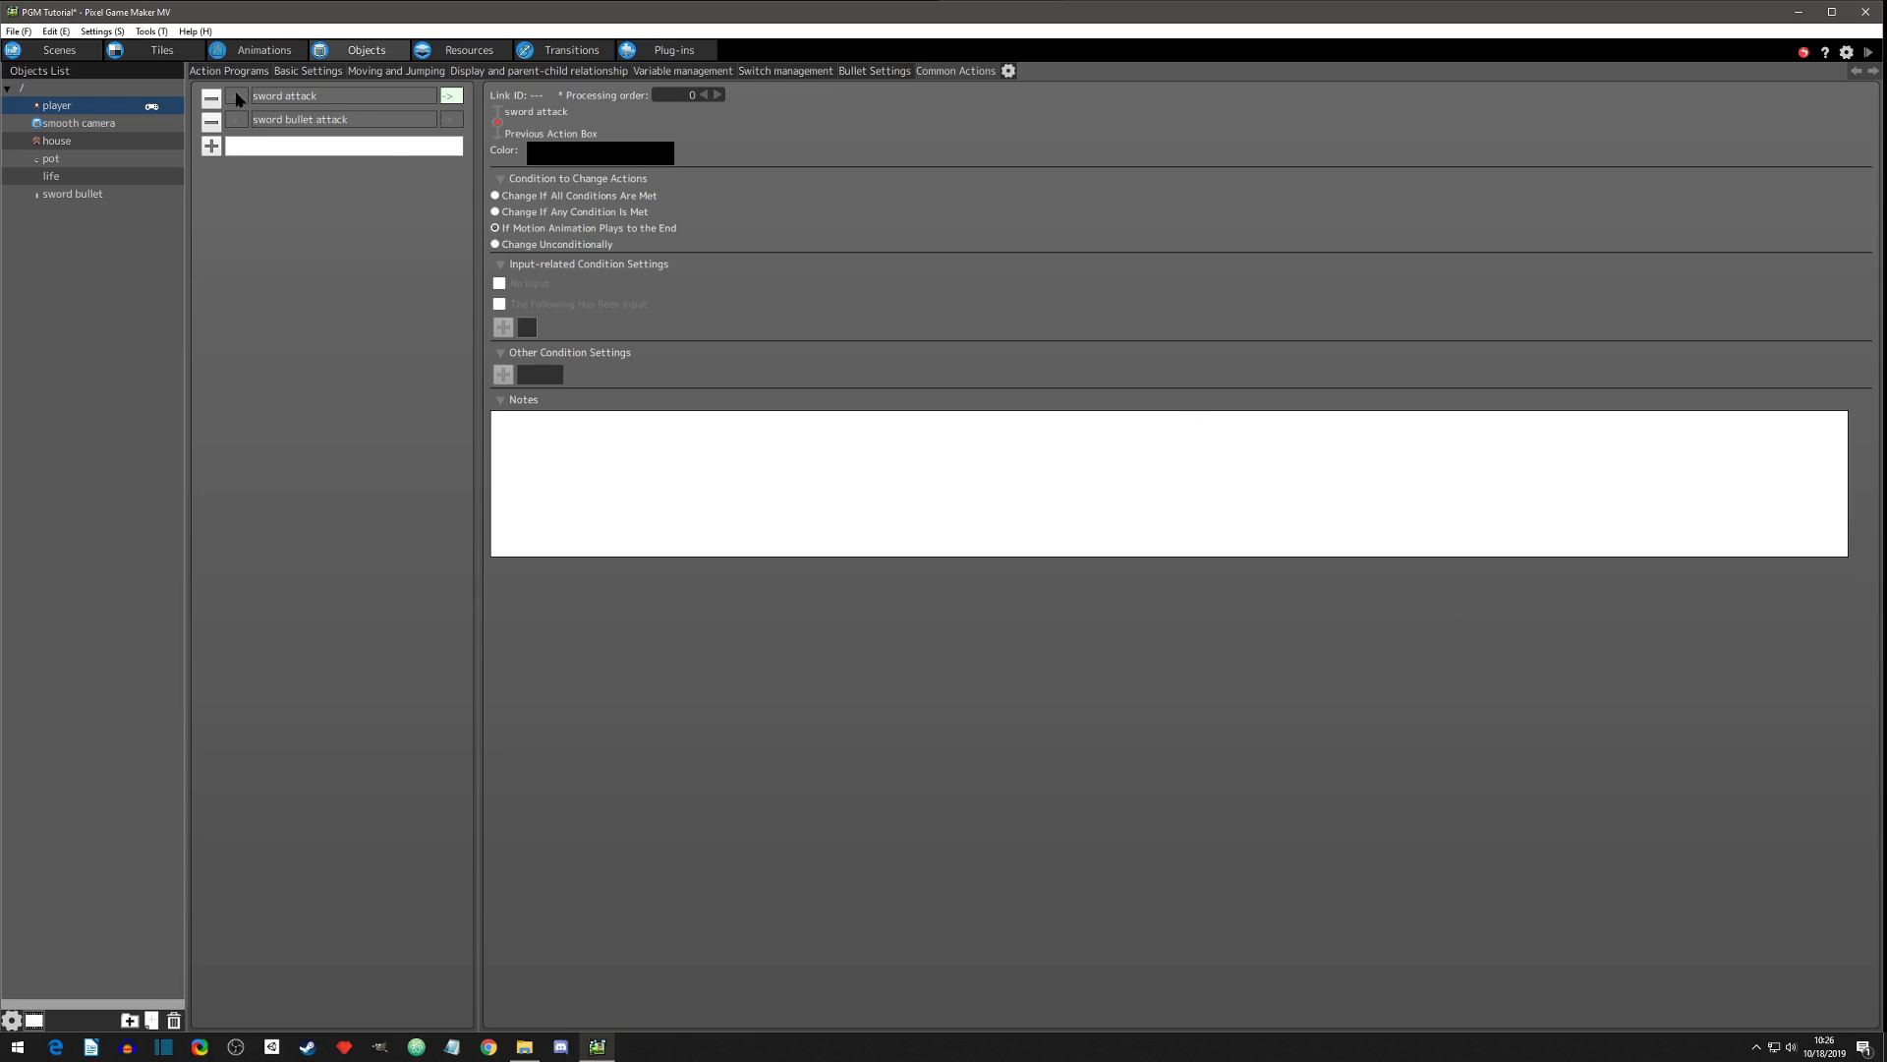
{"action": "left_click", "coordinate": [435, 101]}
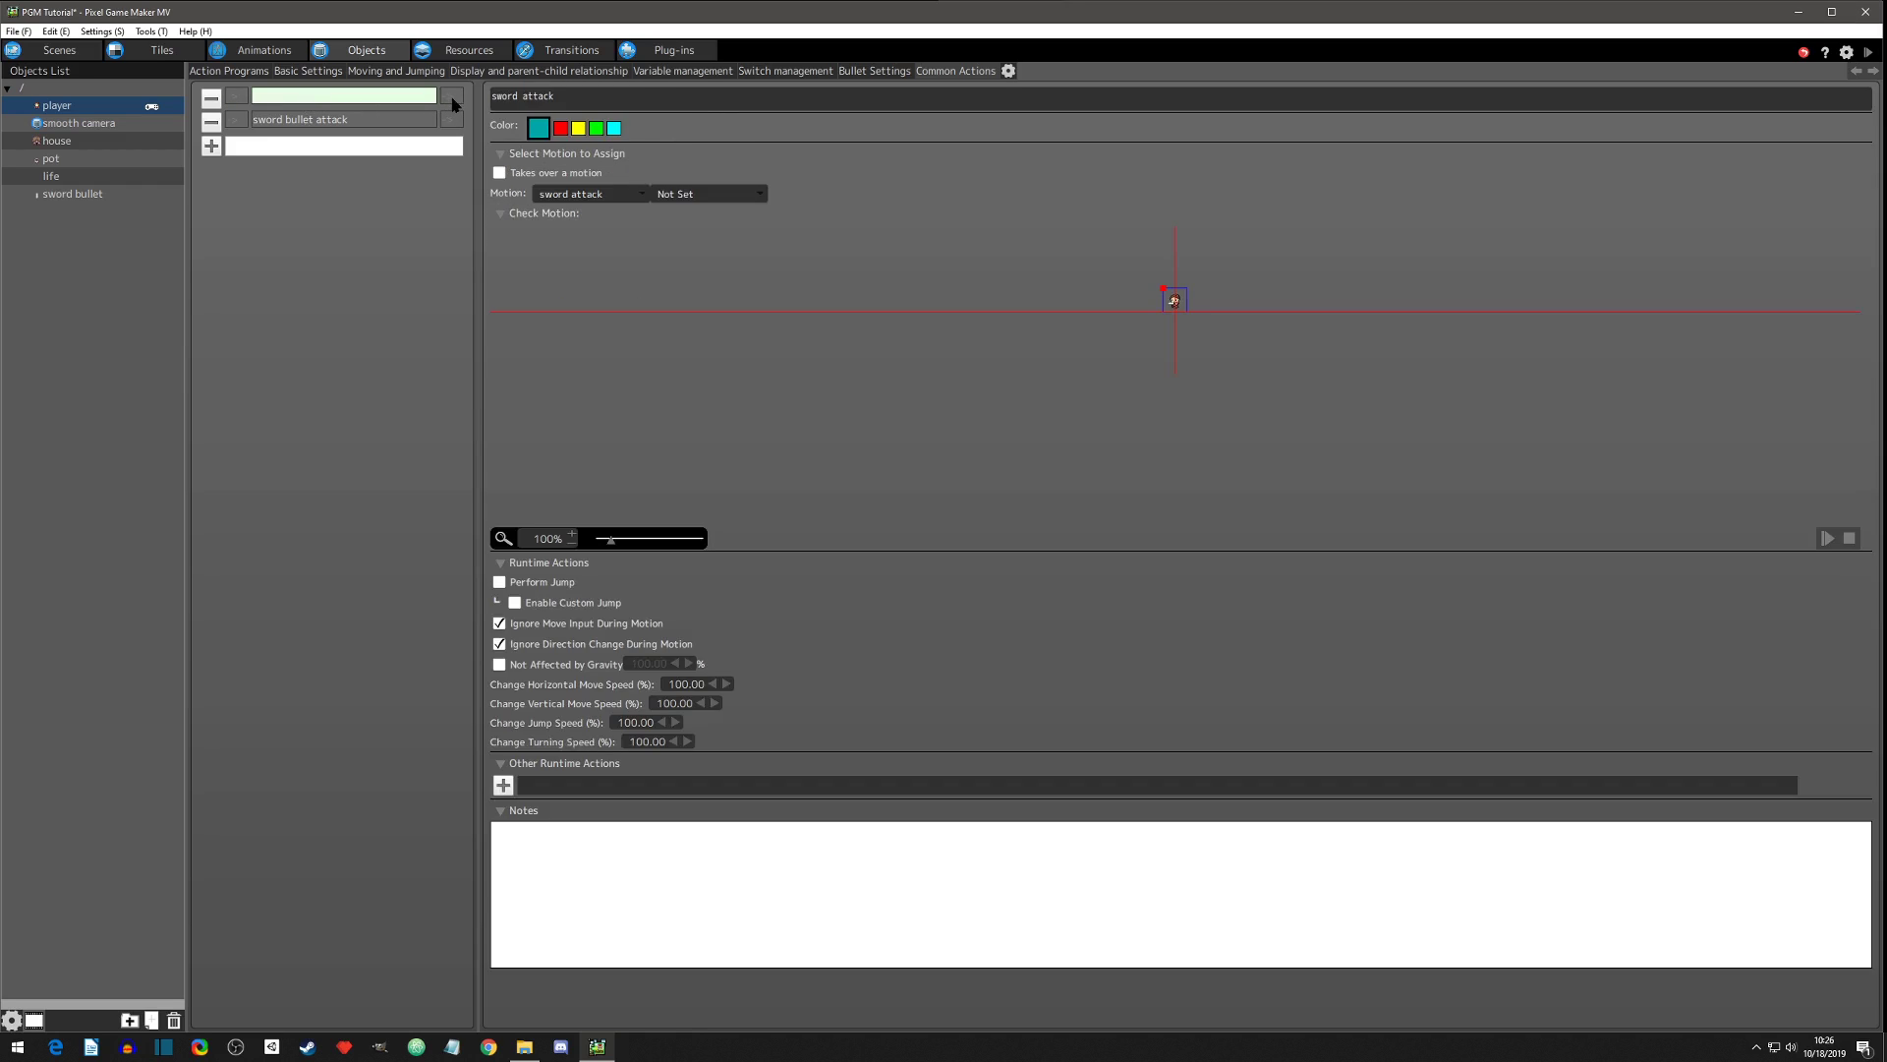
In the action program, move the Common Actions group above the diagram and widen its two attack boxes to fit their names.
{"action": "left_click", "coordinate": [227, 78]}
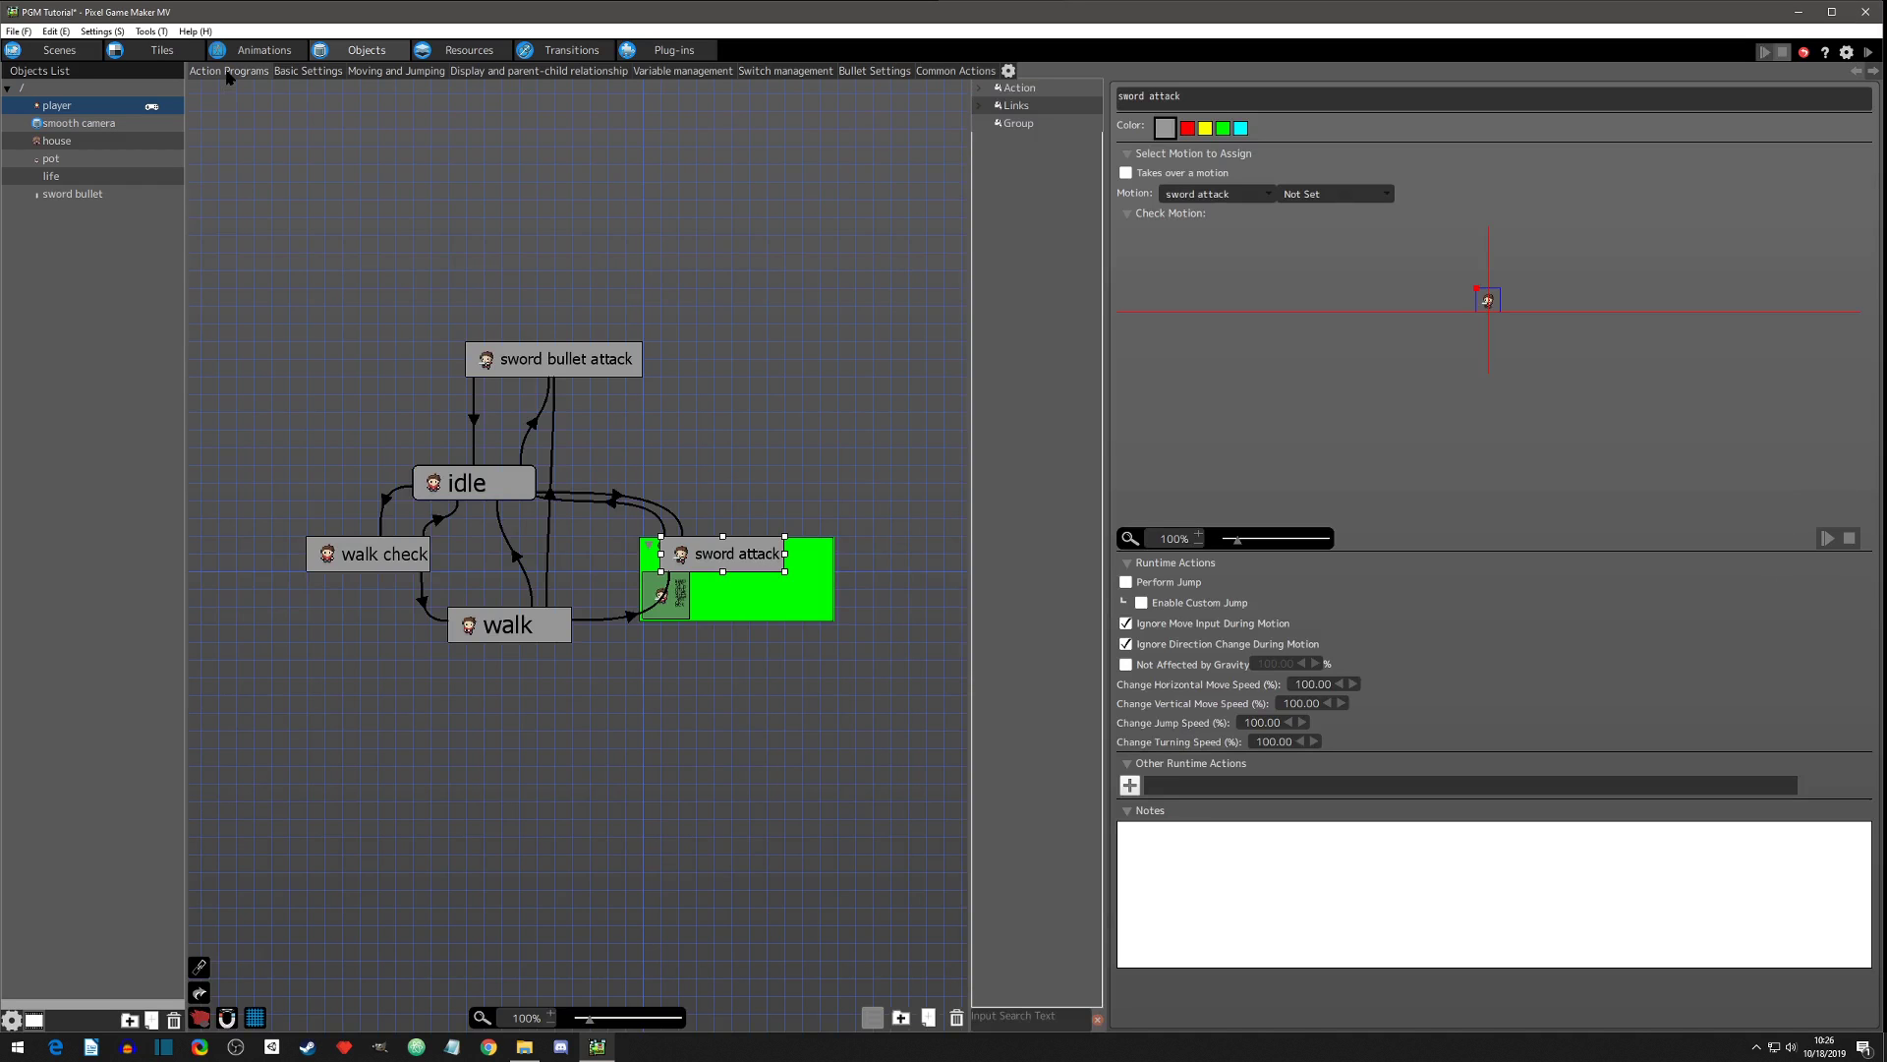
{"action": "left_click_drag", "start_coordinate": [747, 610], "coordinate": [801, 242]}
{"action": "left_click", "coordinate": [688, 242]}
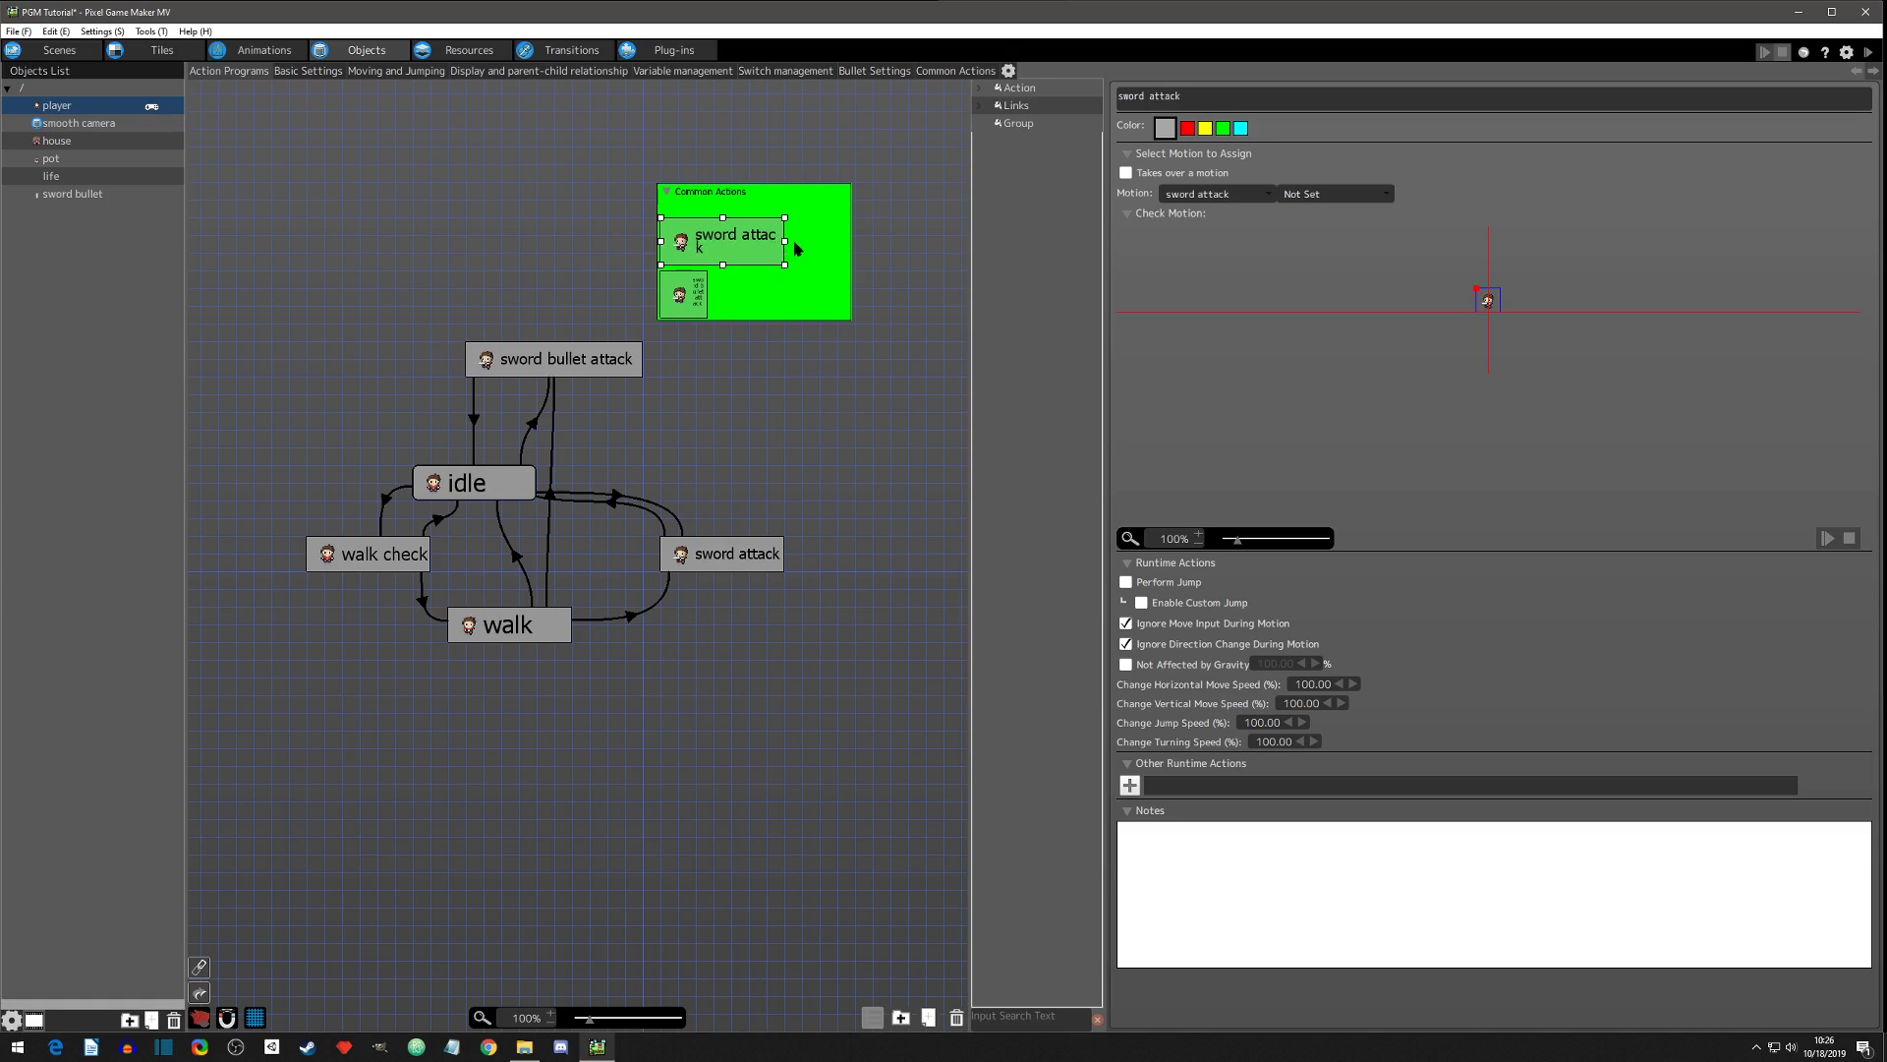
{"action": "left_click", "coordinate": [701, 299]}
{"action": "left_click_drag", "start_coordinate": [709, 295], "coordinate": [837, 301]}
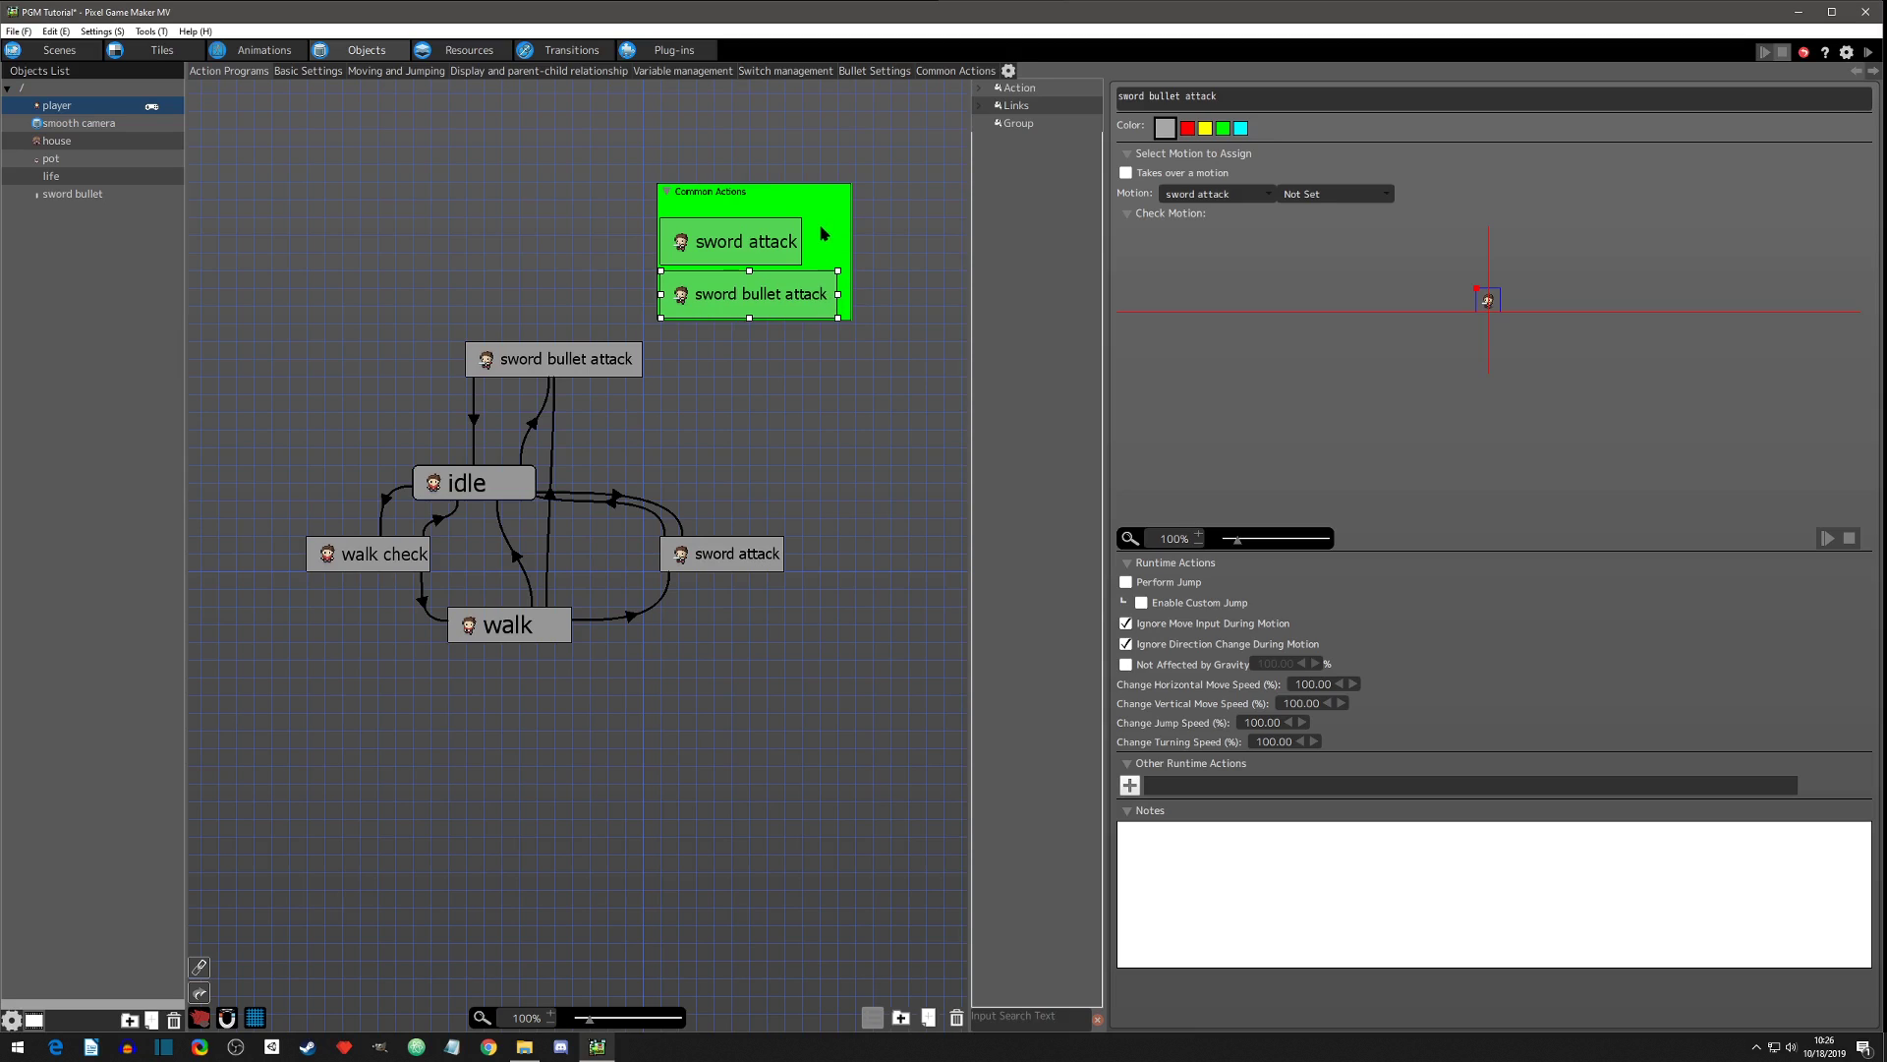
{"action": "left_click_drag", "start_coordinate": [828, 222], "coordinate": [850, 204]}
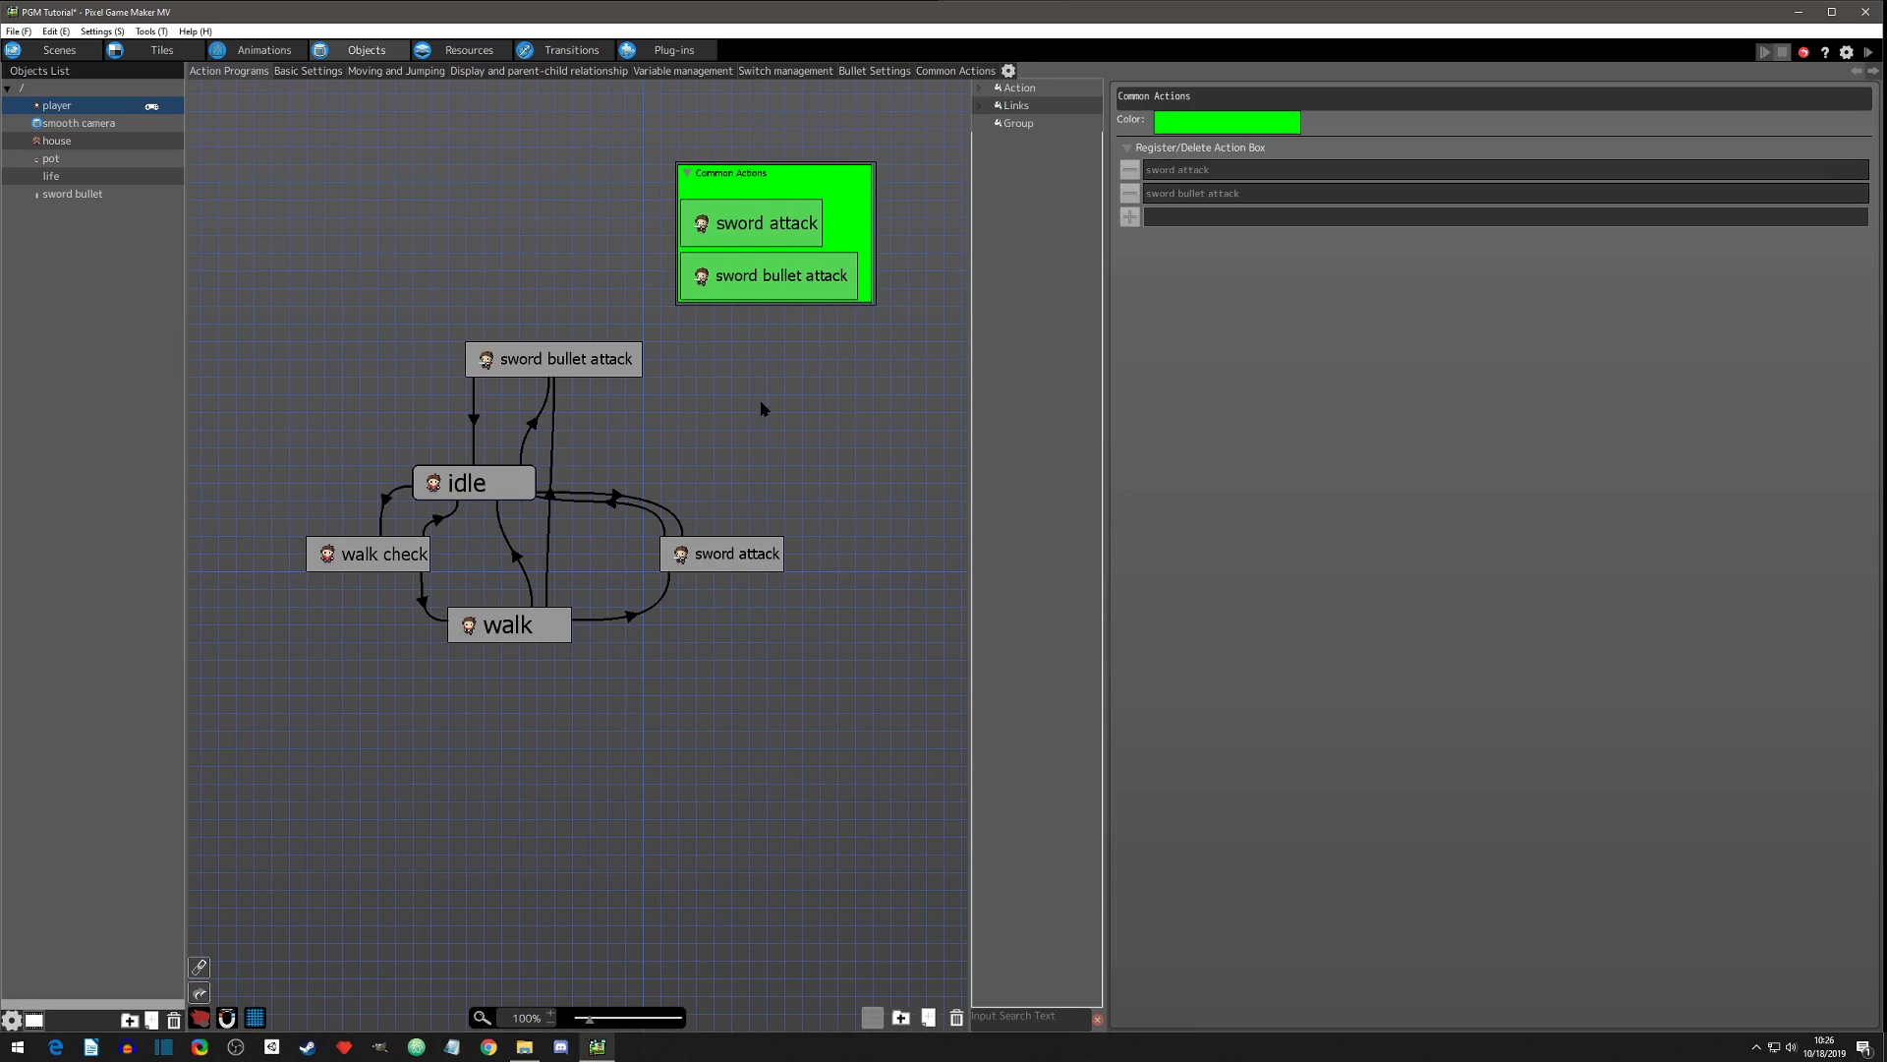
{"action": "left_click", "coordinate": [758, 307]}
{"action": "mouse_move", "coordinate": [755, 300]}
{"action": "left_mouse_down"}
{"action": "mouse_move", "coordinate": [780, 525]}
{"action": "mouse_move", "coordinate": [776, 327]}
{"action": "mouse_move", "coordinate": [825, 433]}
{"action": "mouse_move", "coordinate": [700, 313]}
{"action": "mouse_move", "coordinate": [771, 307]}
{"action": "mouse_move", "coordinate": [757, 291]}
{"action": "left_mouse_up"}
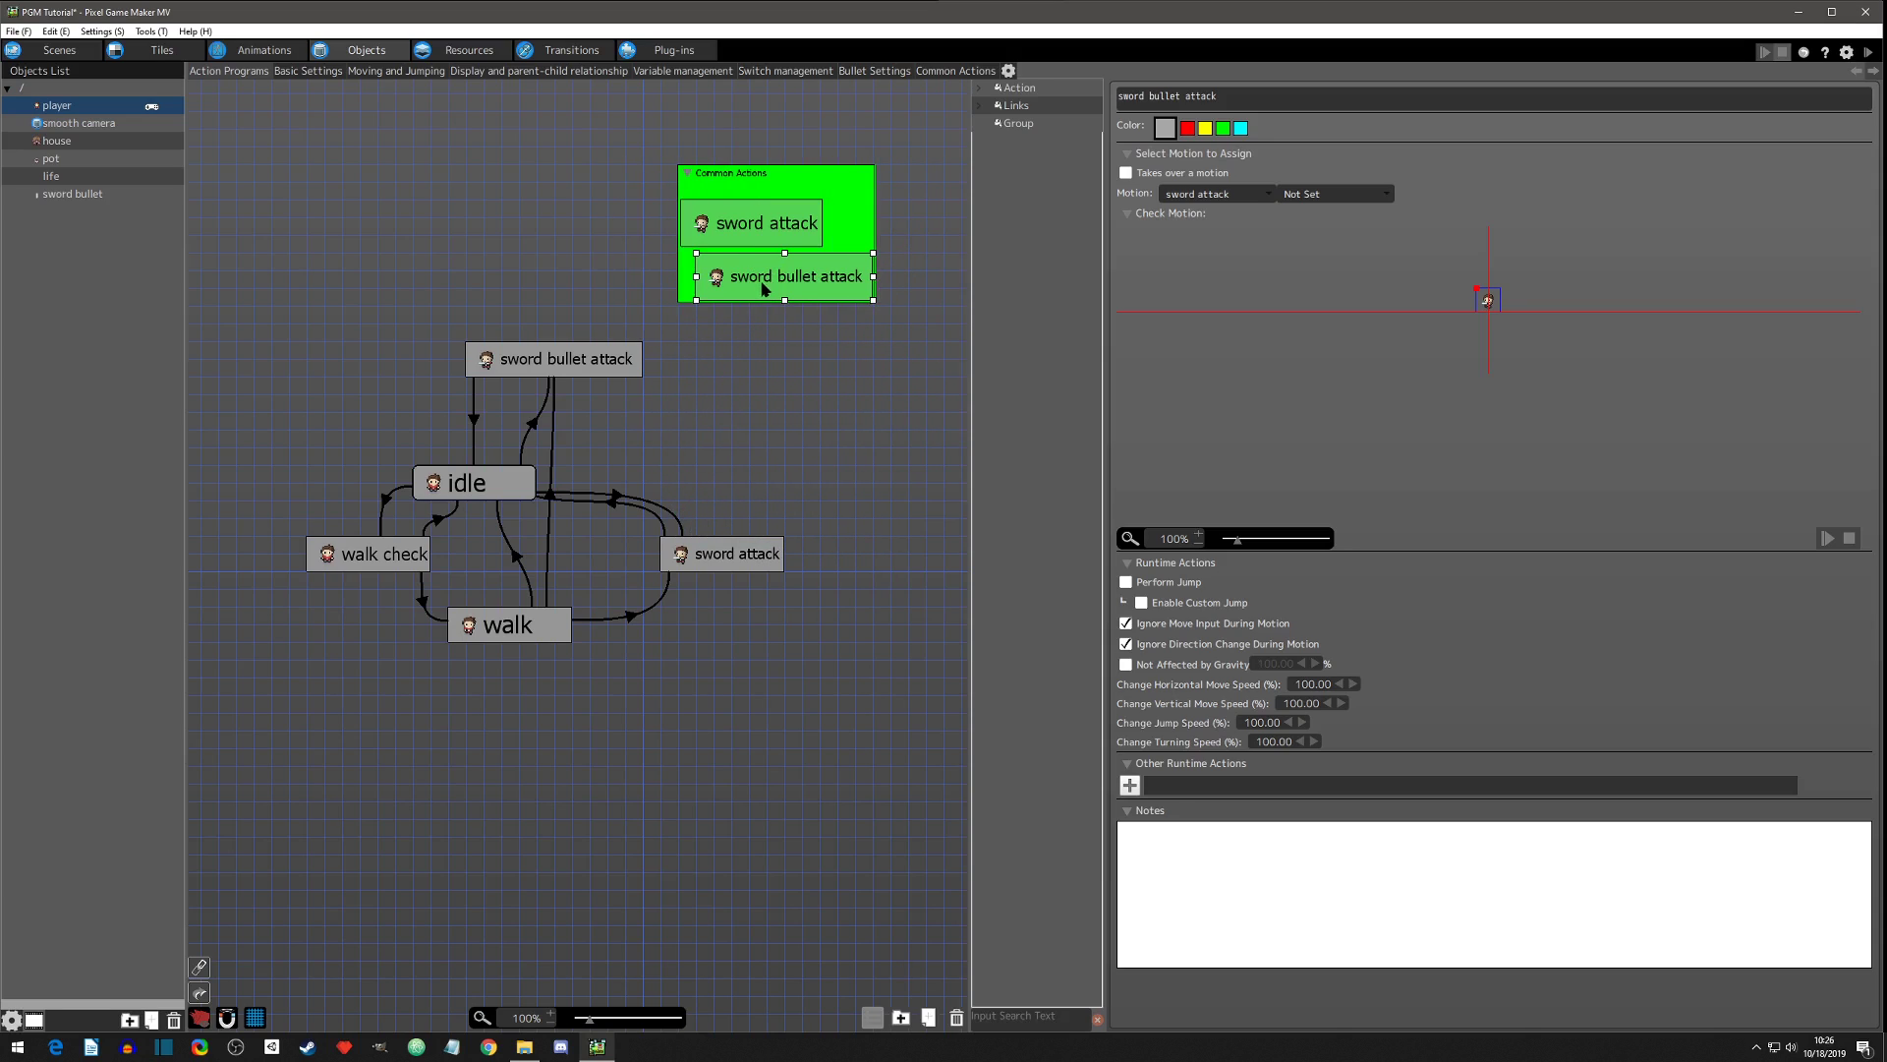
Delete the original sword attack action box outside the Common Actions group.
{"action": "left_click", "coordinate": [747, 234]}
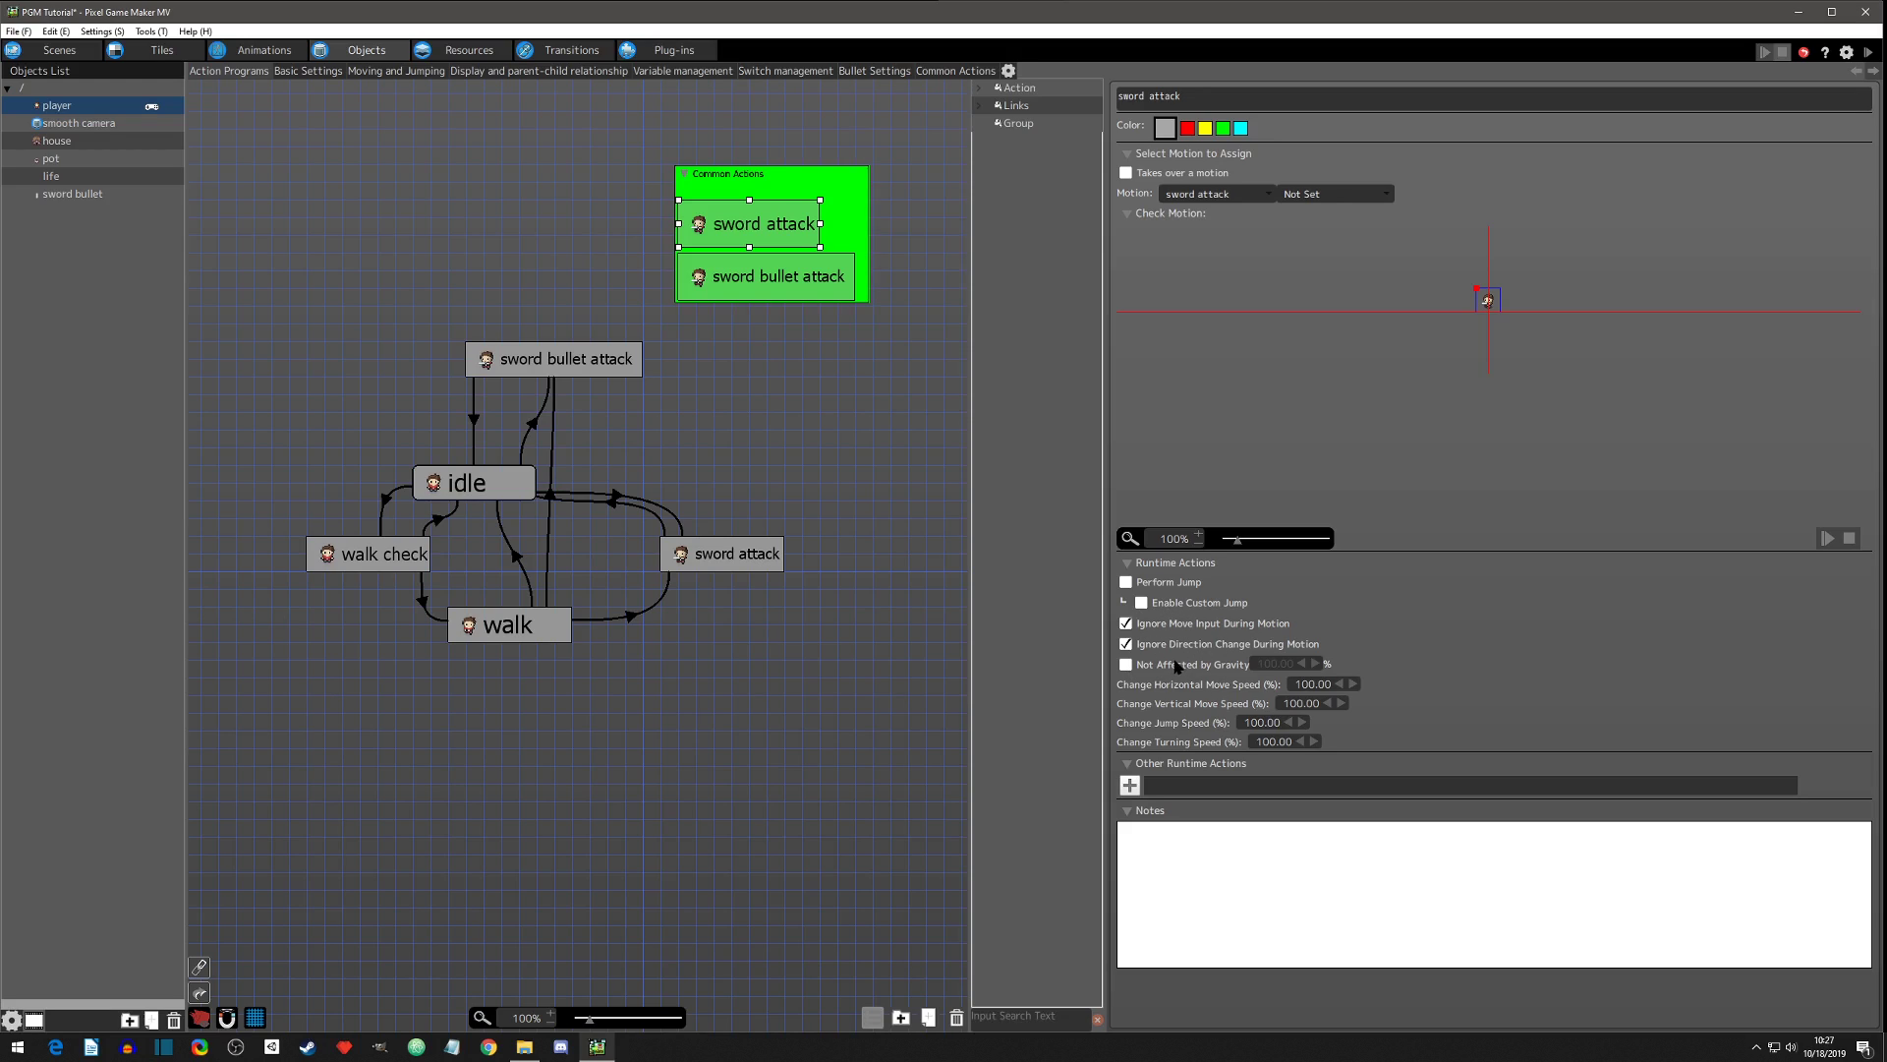
{"action": "left_click", "coordinate": [723, 561]}
{"action": "key", "text": "Delete"}
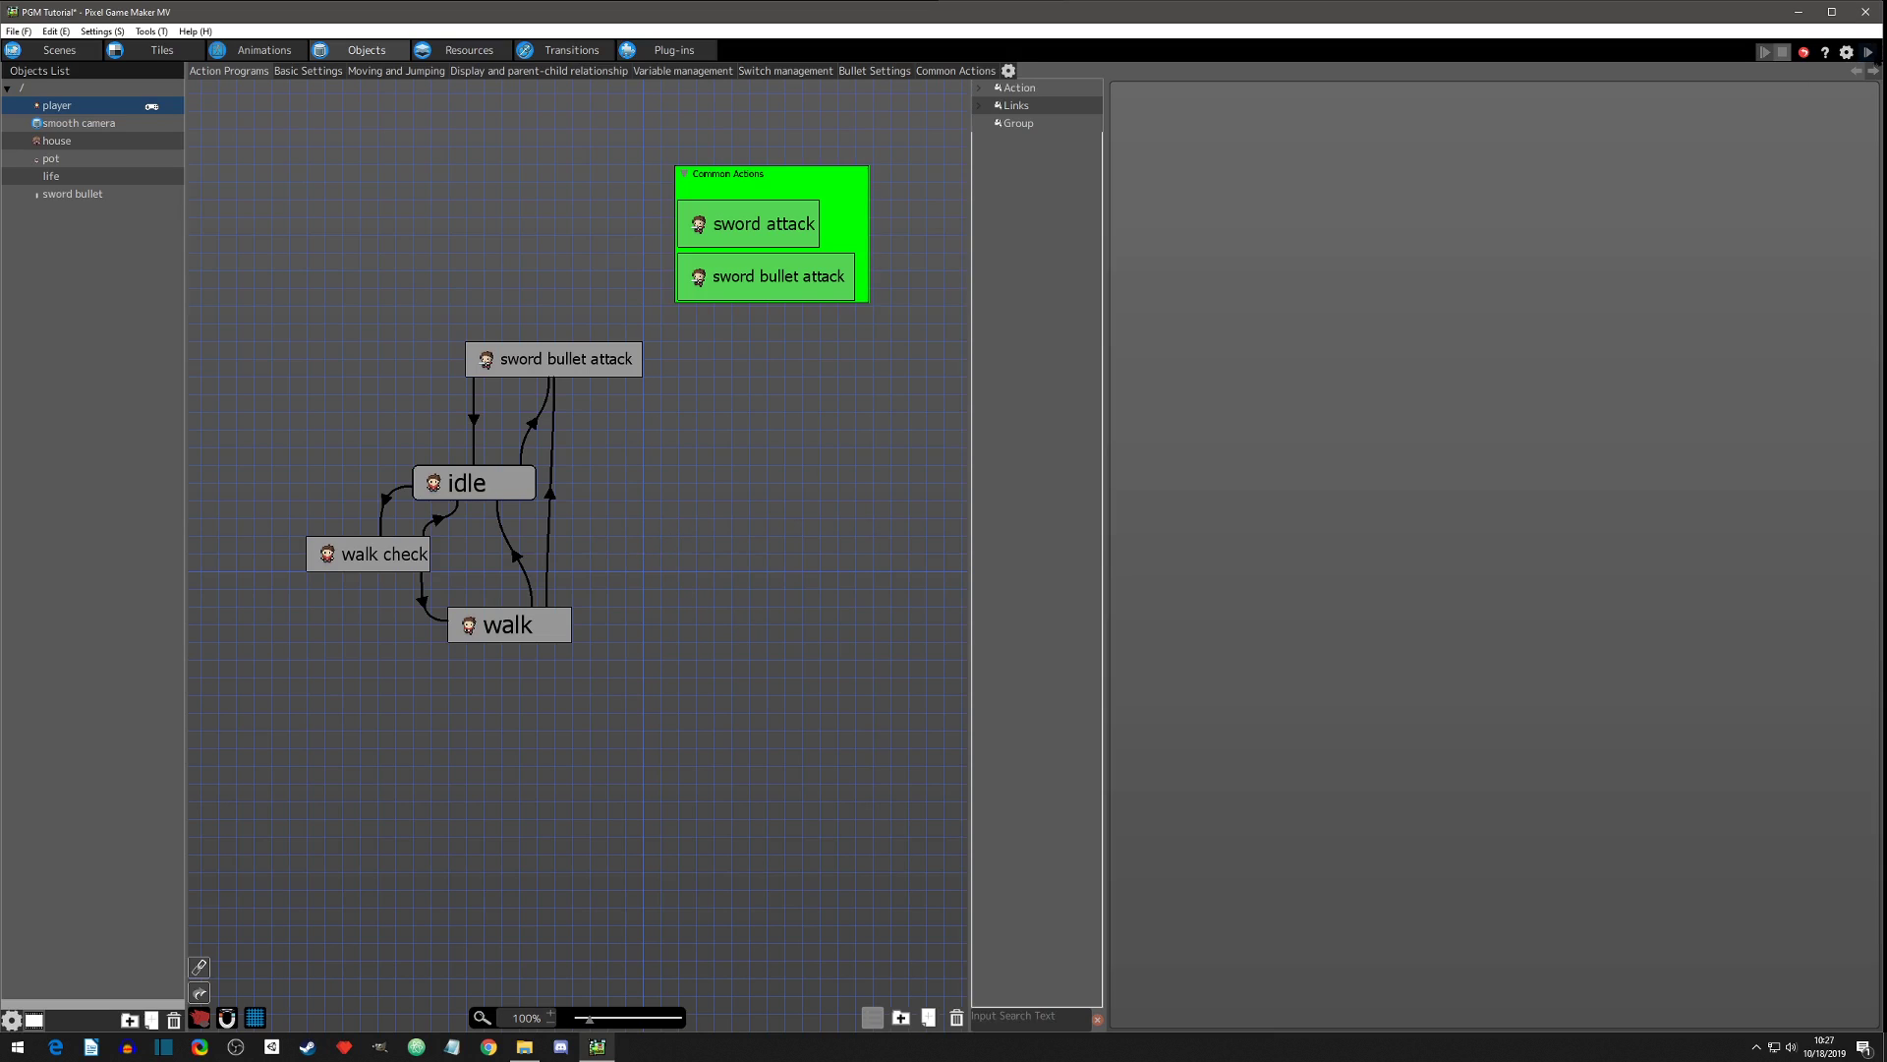
Test-play the game, walking the player around the map to try the sword attack, and stop the test.
{"action": "left_click", "coordinate": [1868, 52]}
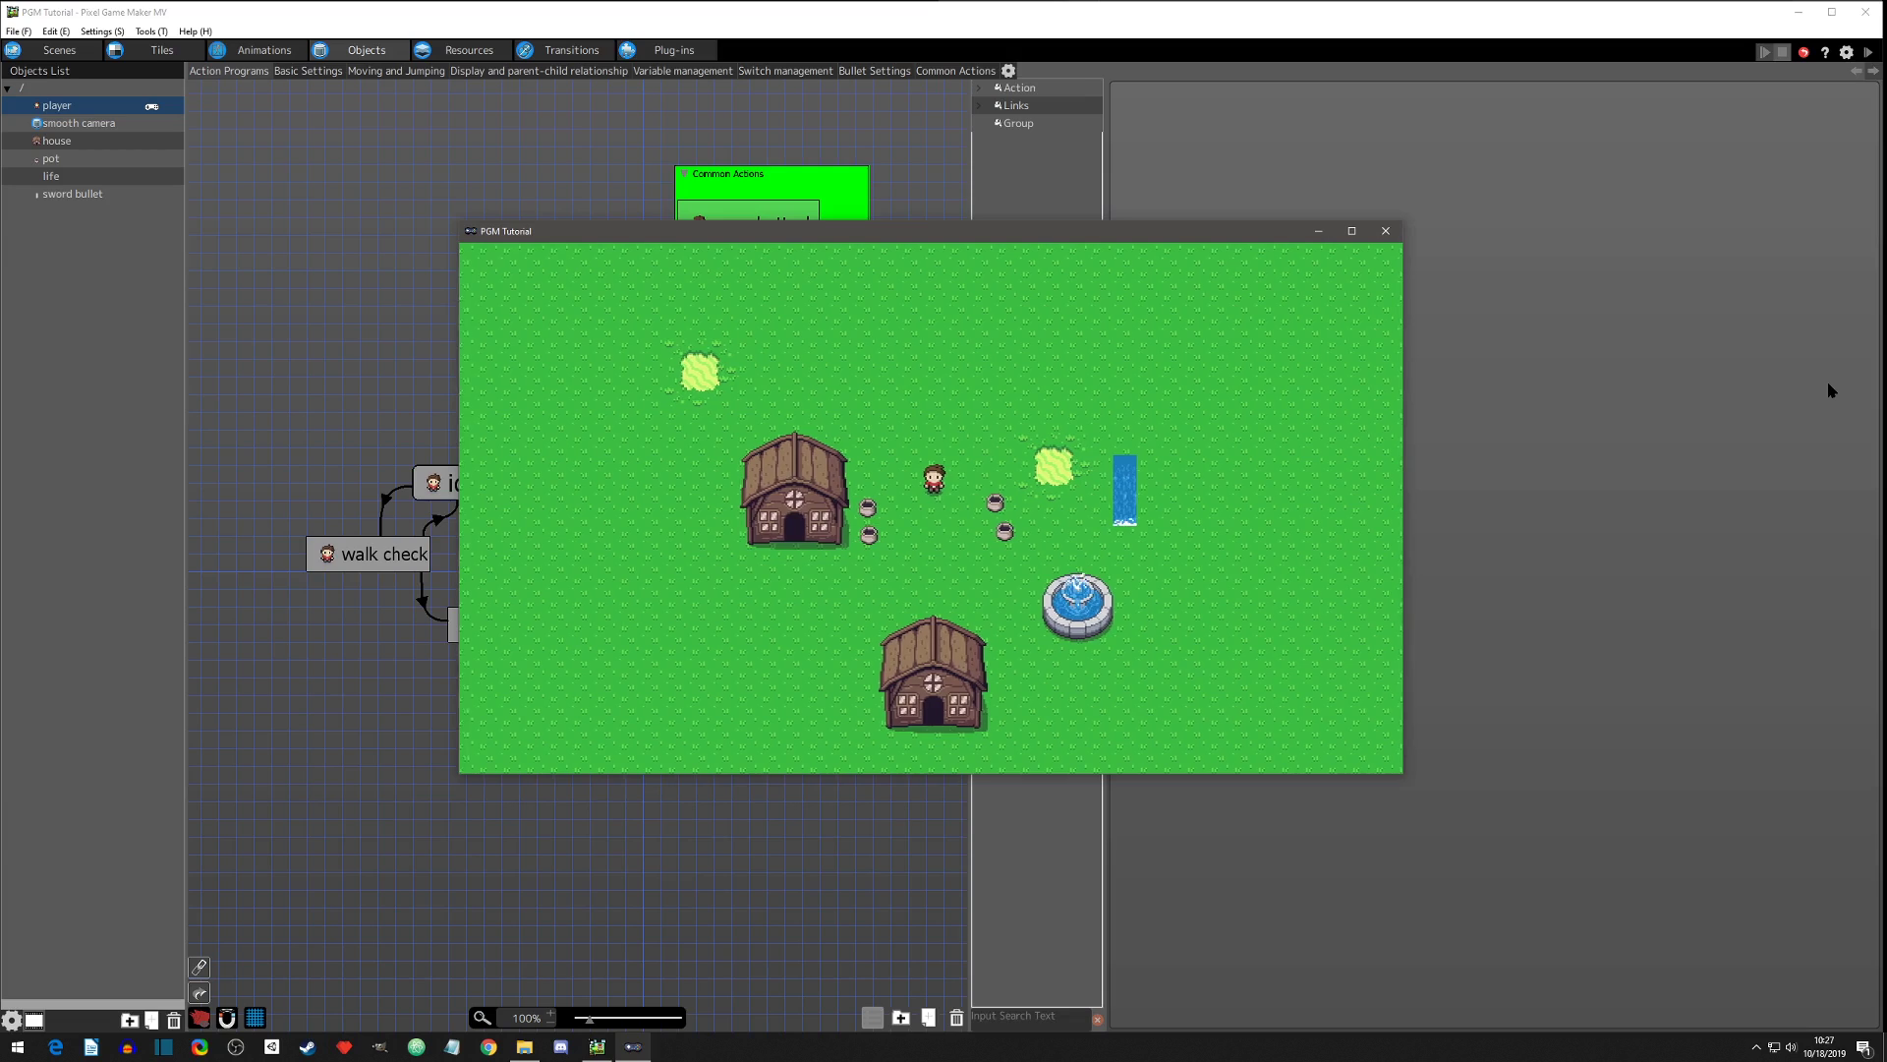
{"action": "key", "text": "Up"}
{"action": "key", "text": "Right"}
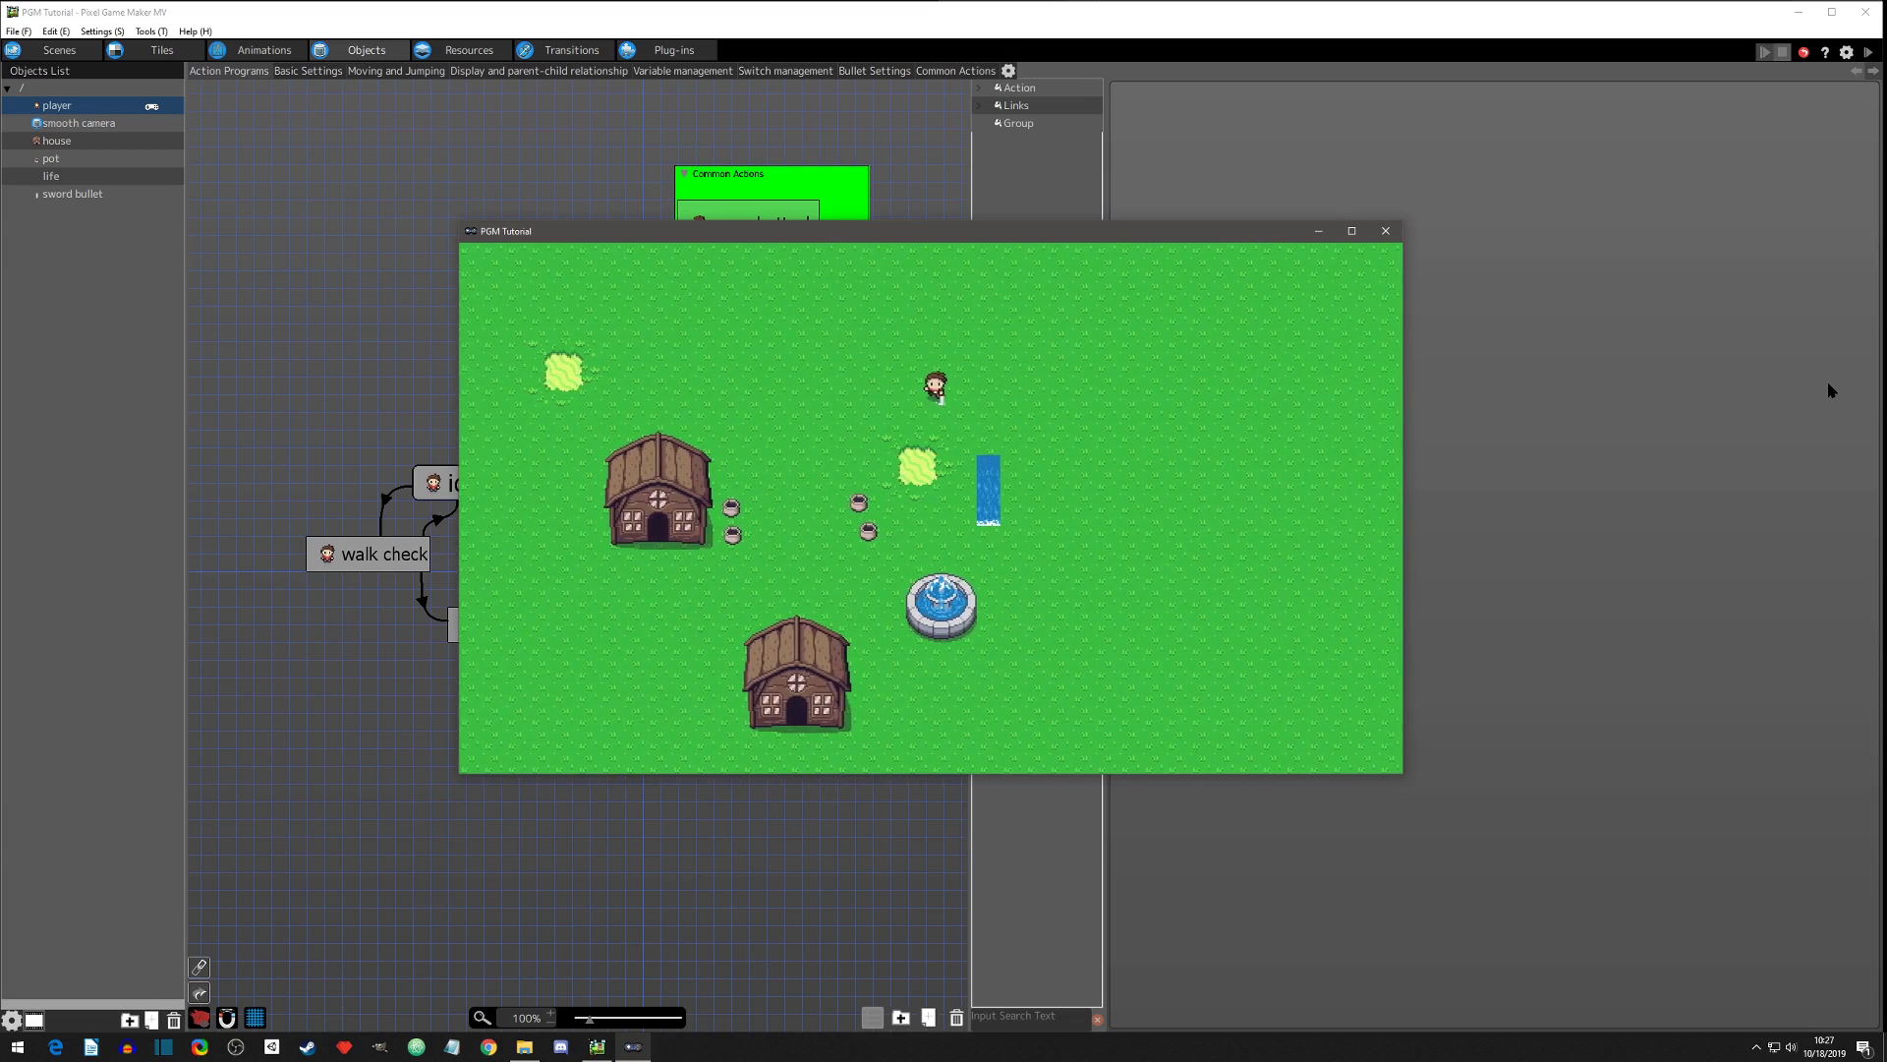
{"action": "key", "text": "Down"}
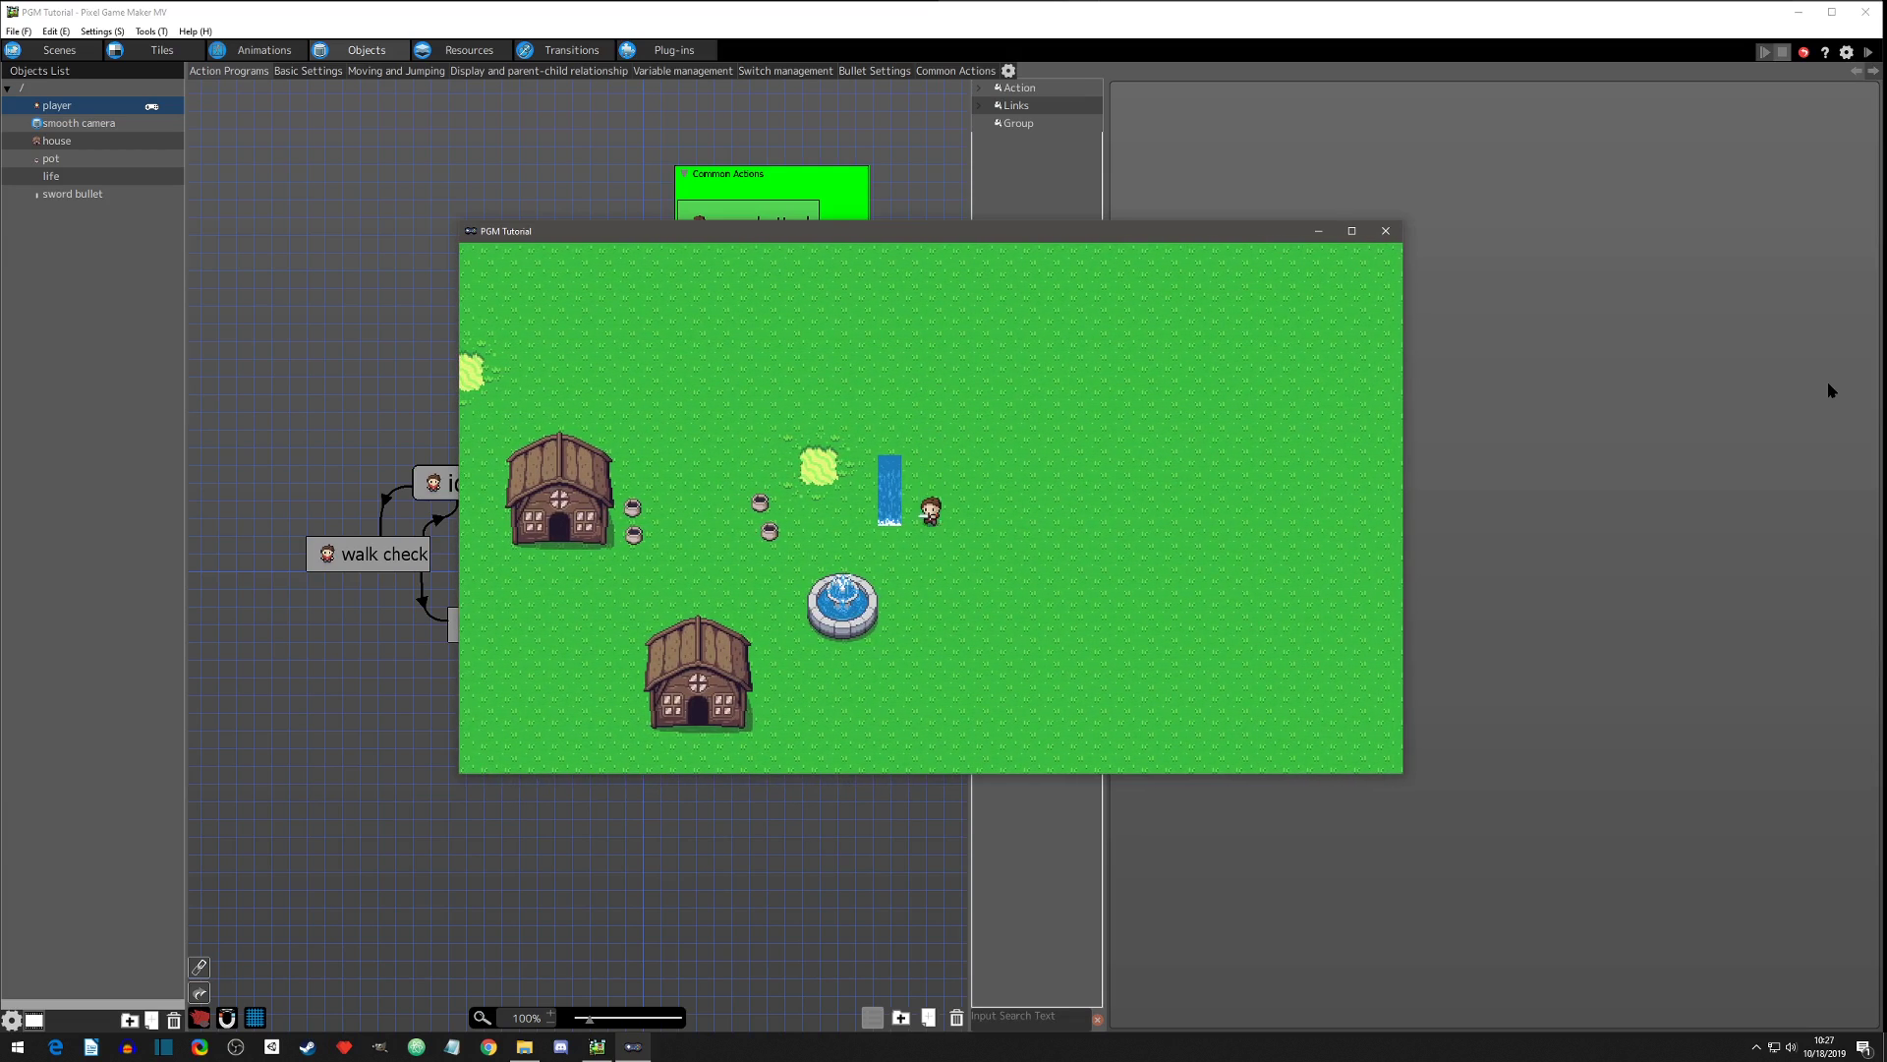
{"action": "key", "text": "Down"}
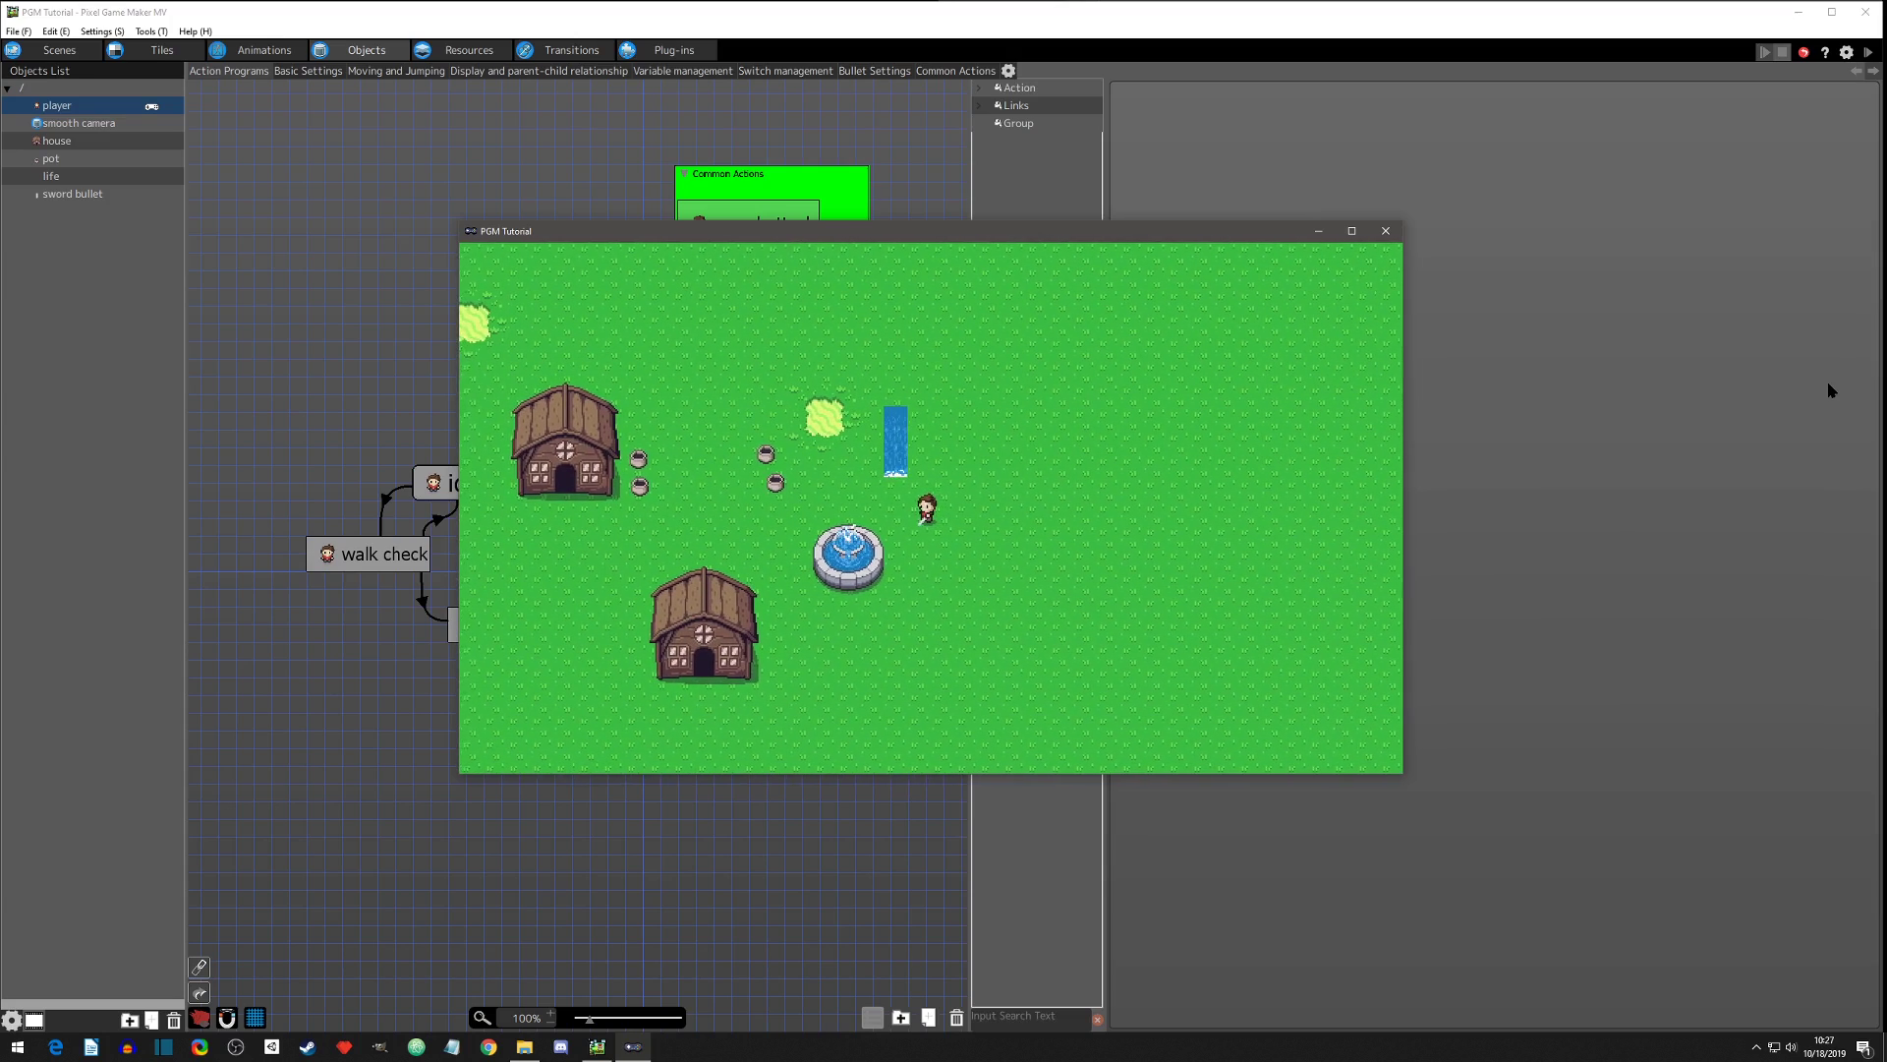
{"action": "key", "text": "Right"}
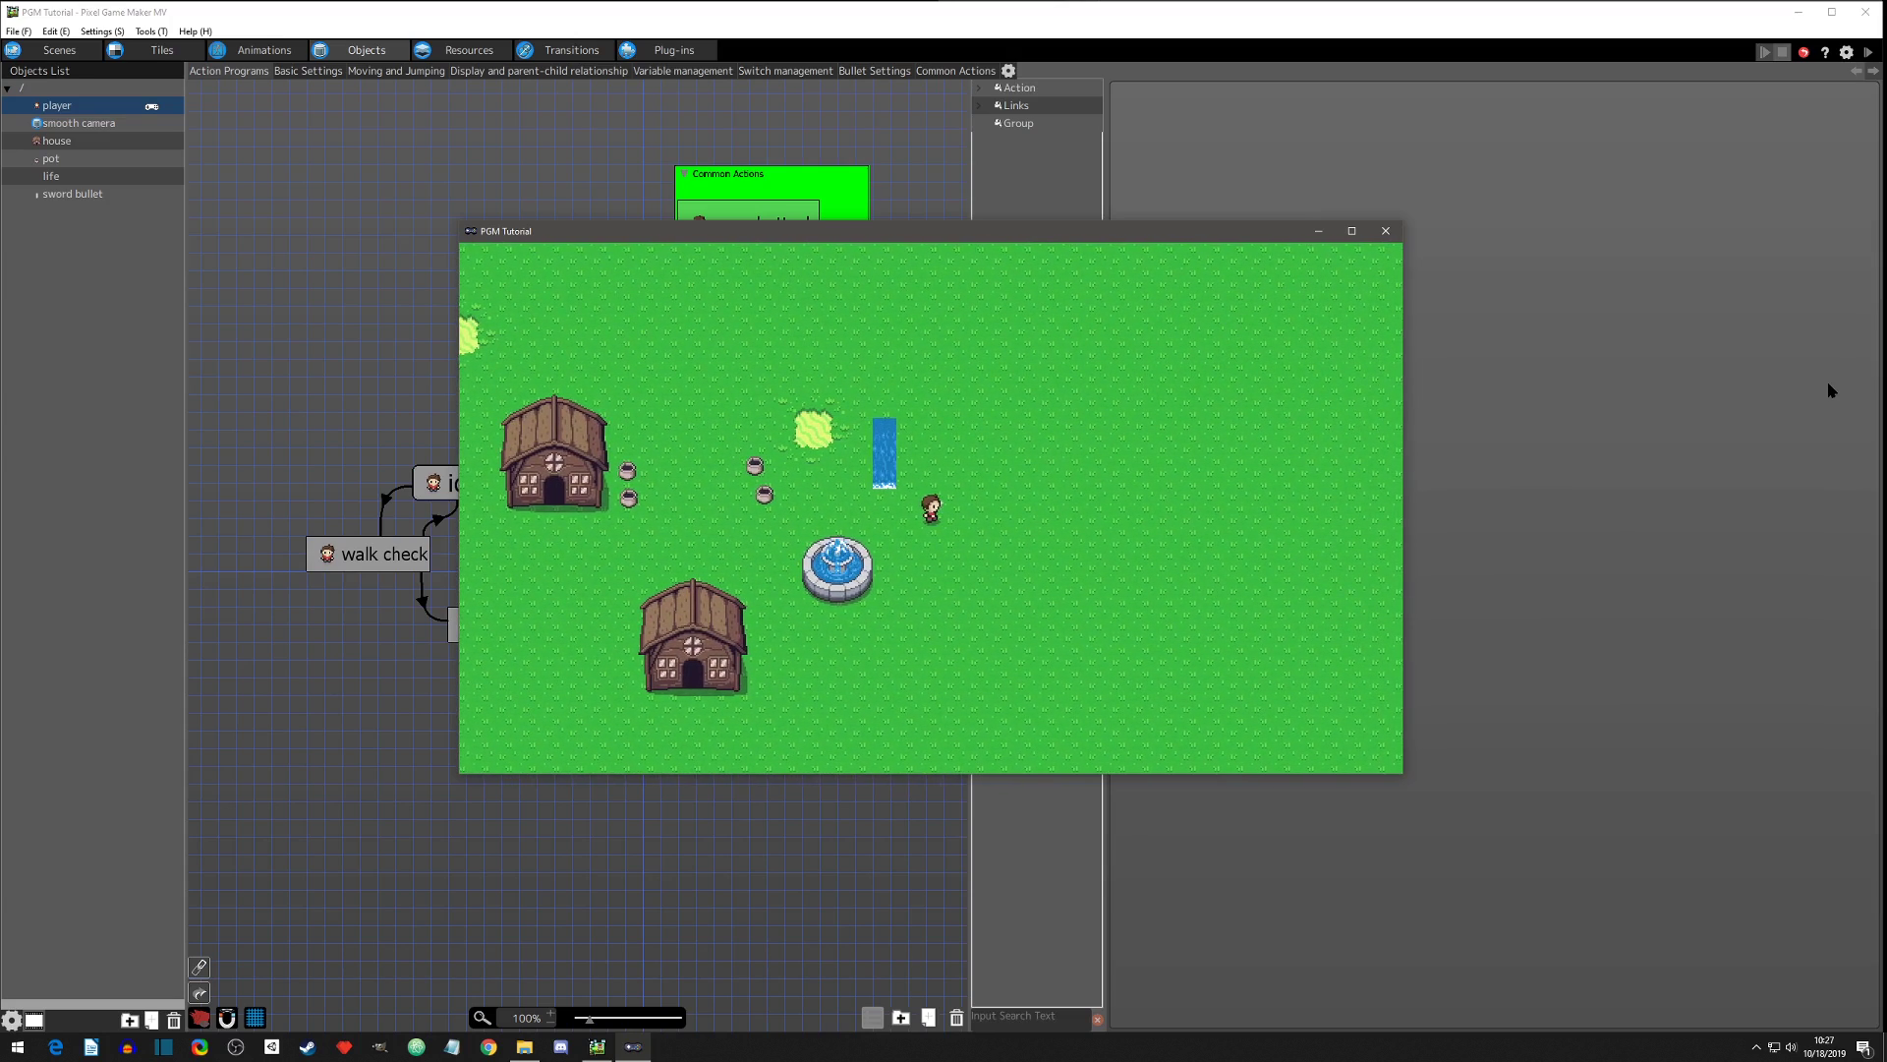
{"action": "left_click", "coordinate": [1782, 52]}
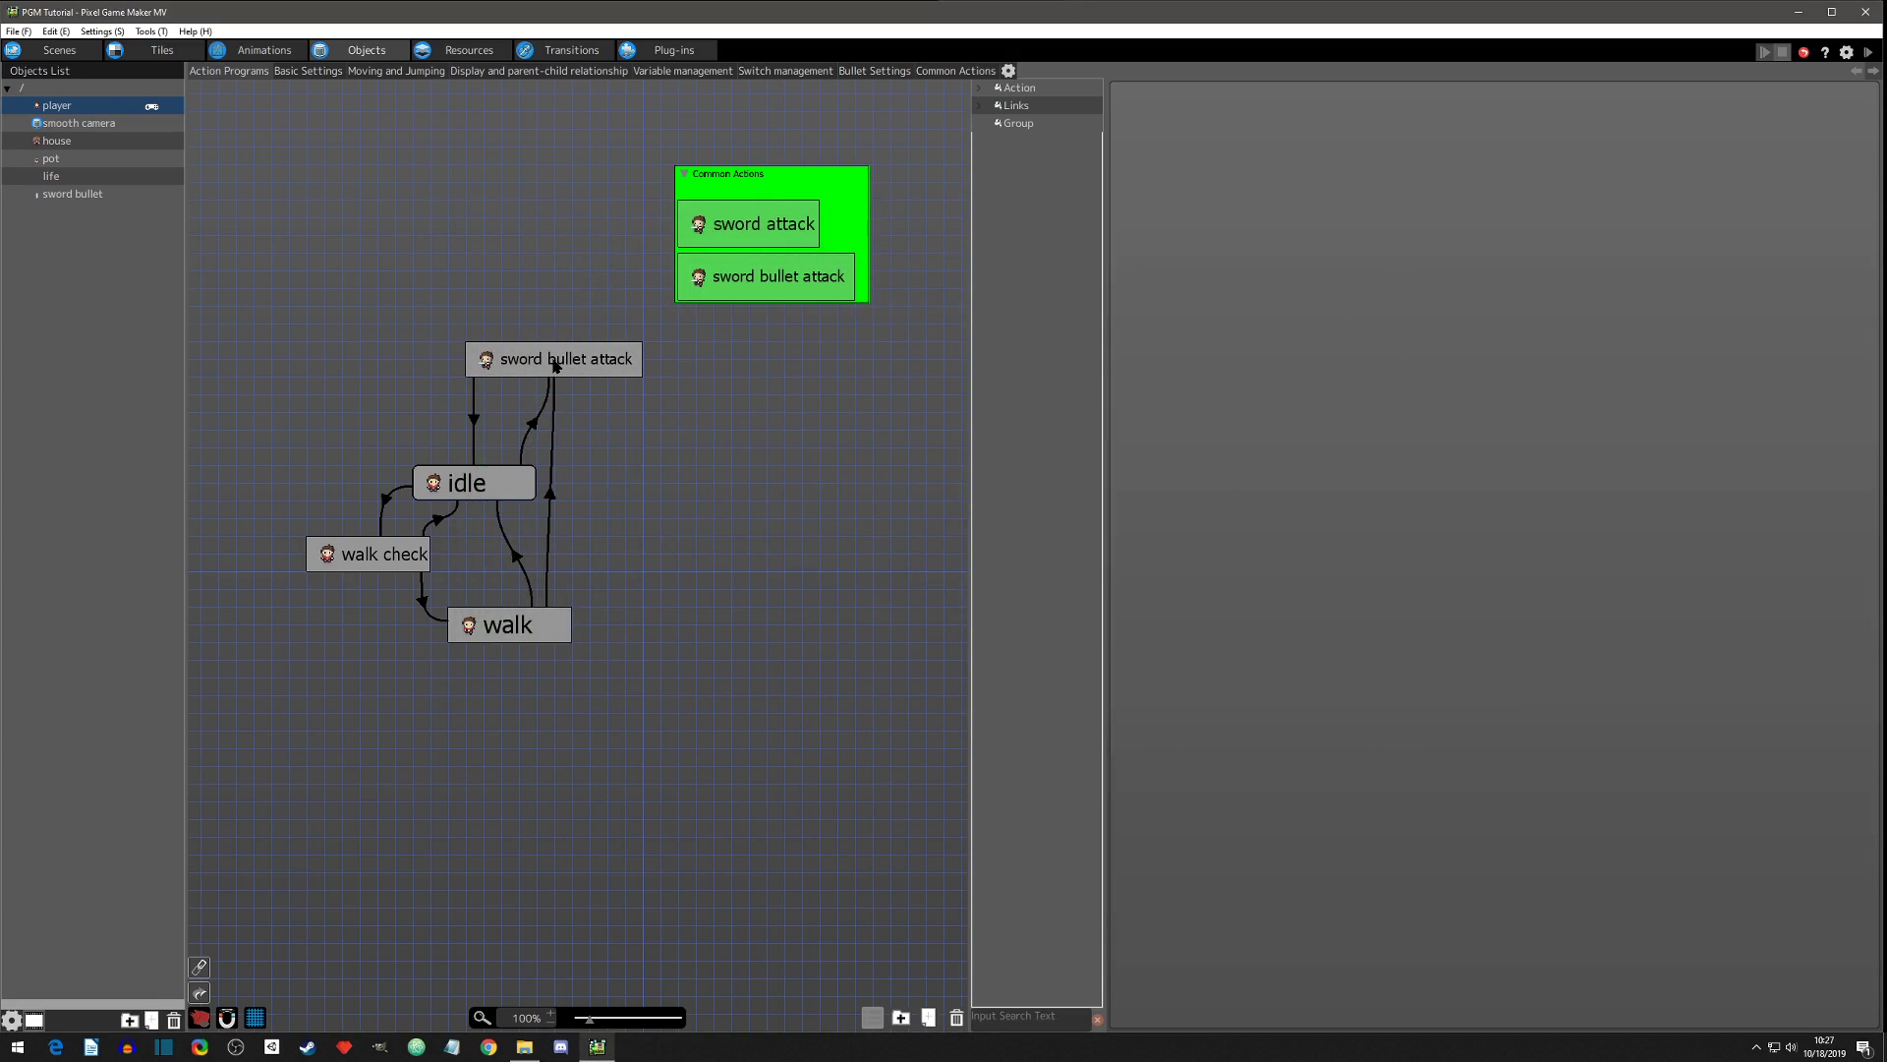
Inspect the original sword bullet attack action, its link from idle and its Fire Bullet runtime action.
{"action": "left_click", "coordinate": [555, 366]}
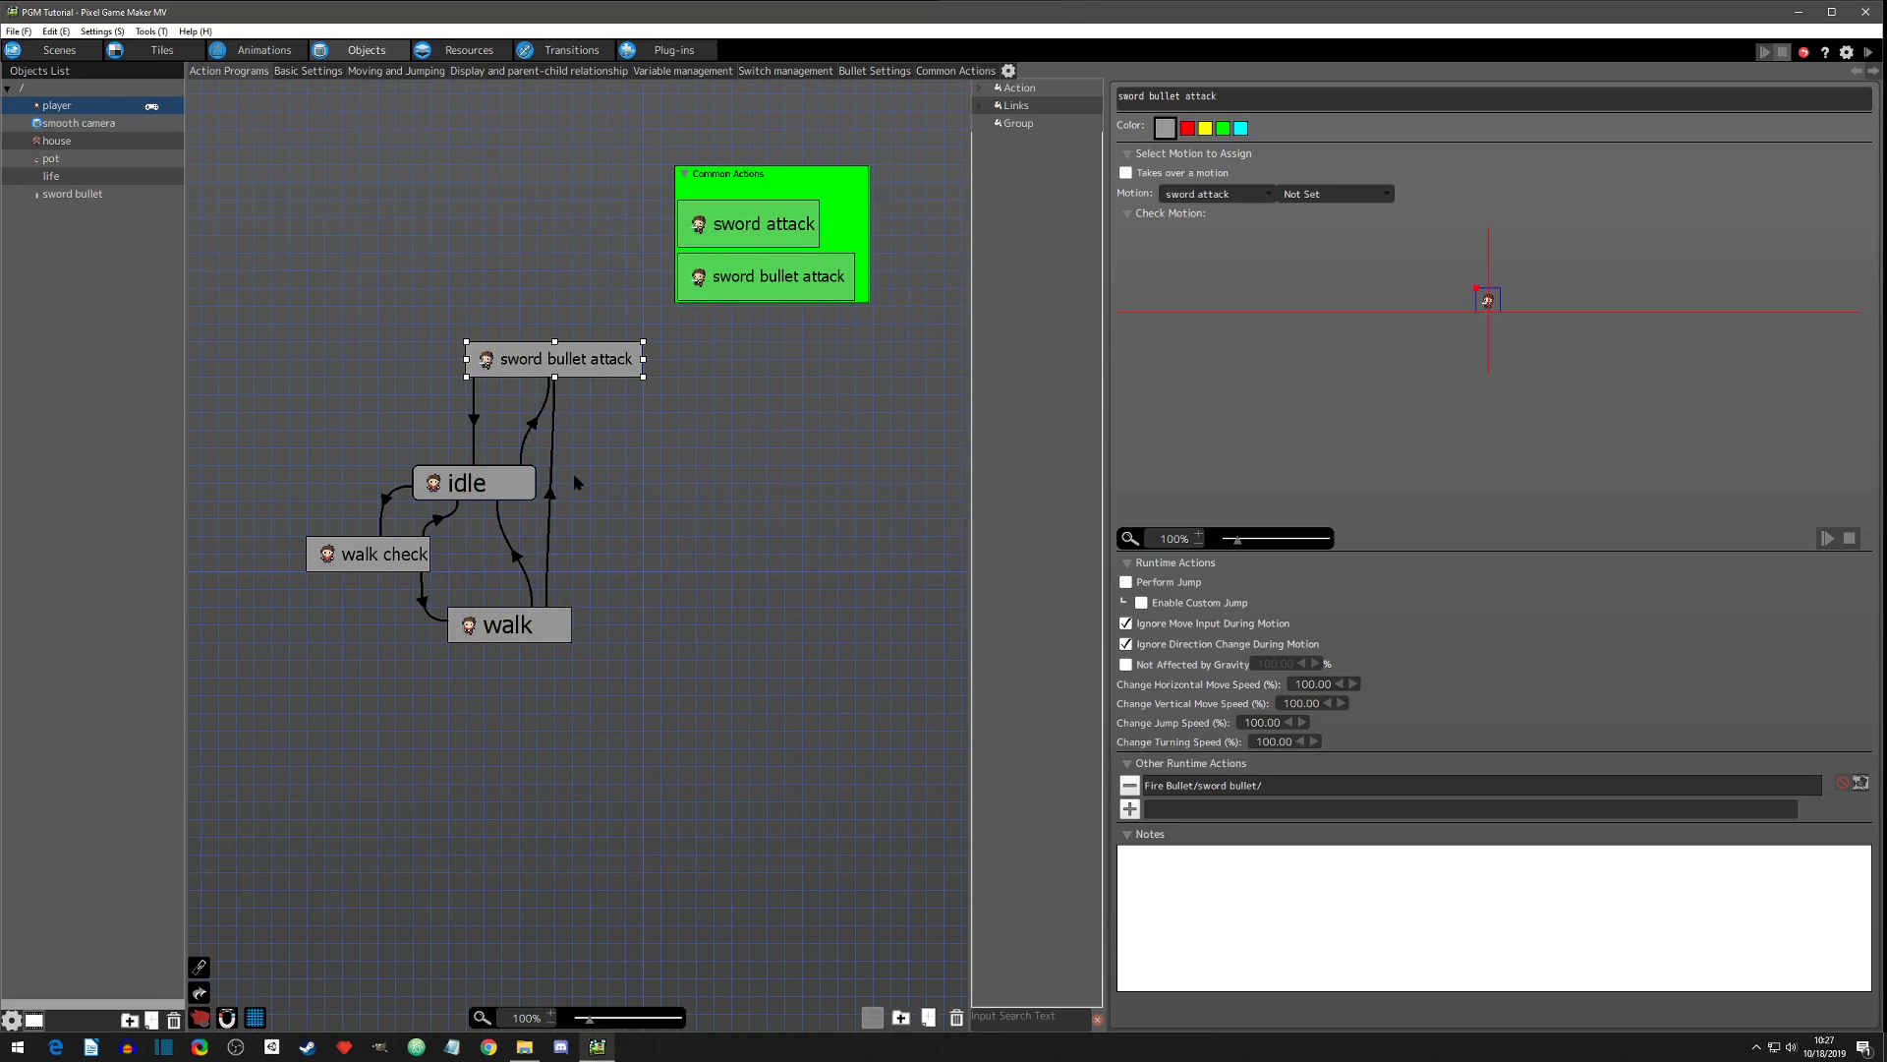
{"action": "left_click", "coordinate": [554, 497]}
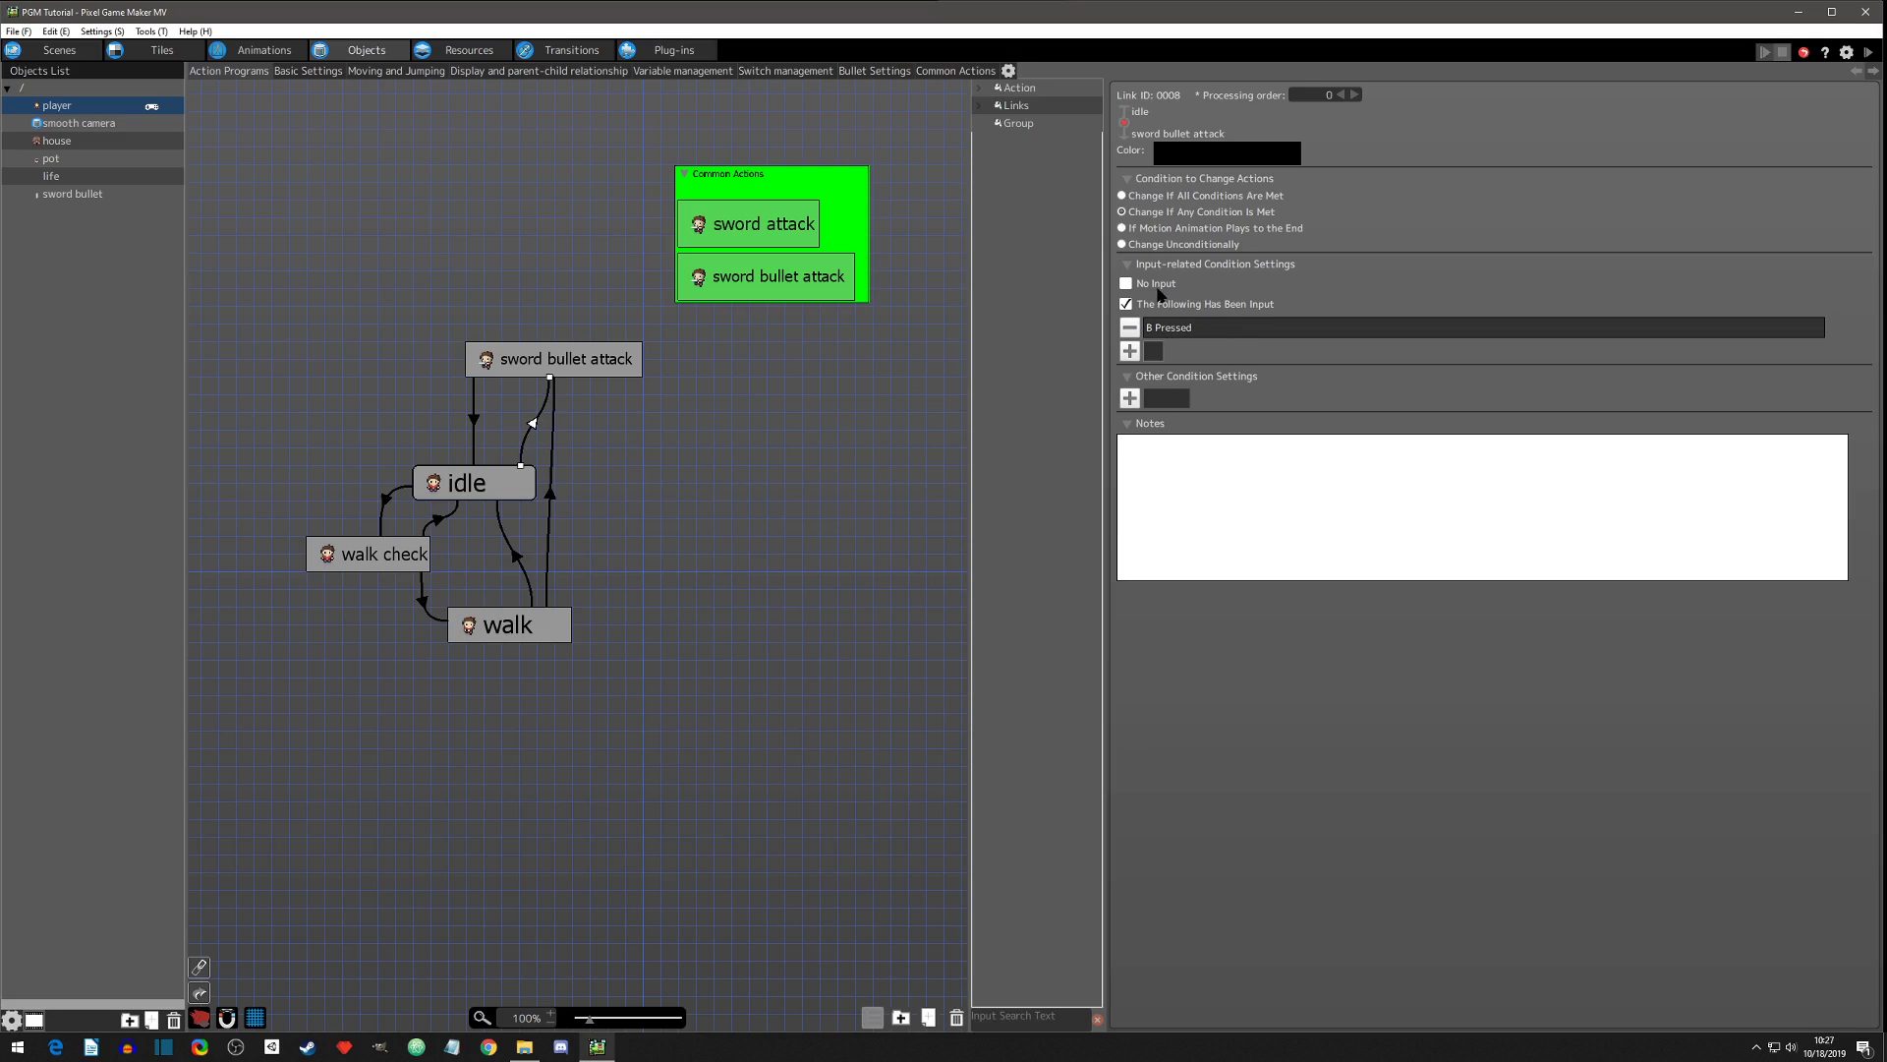
{"action": "left_click", "coordinate": [527, 369]}
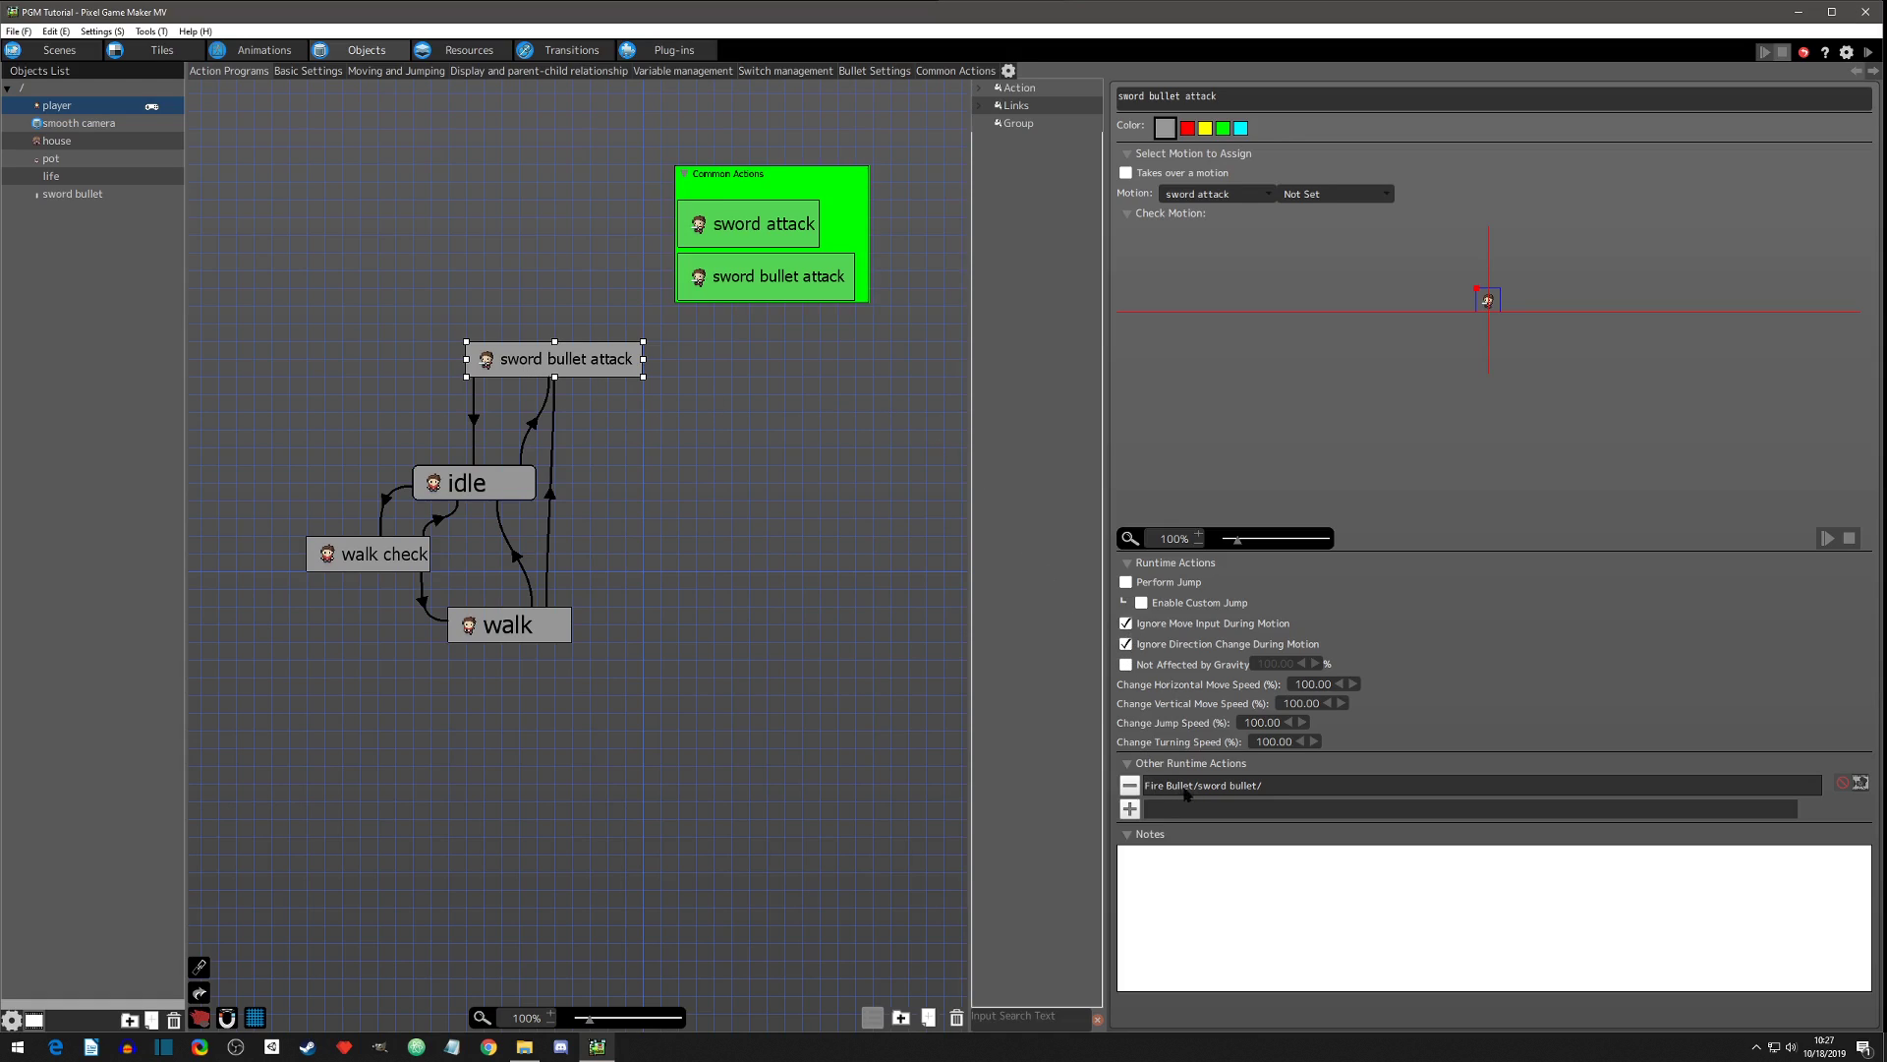
{"action": "left_click", "coordinate": [1281, 791]}
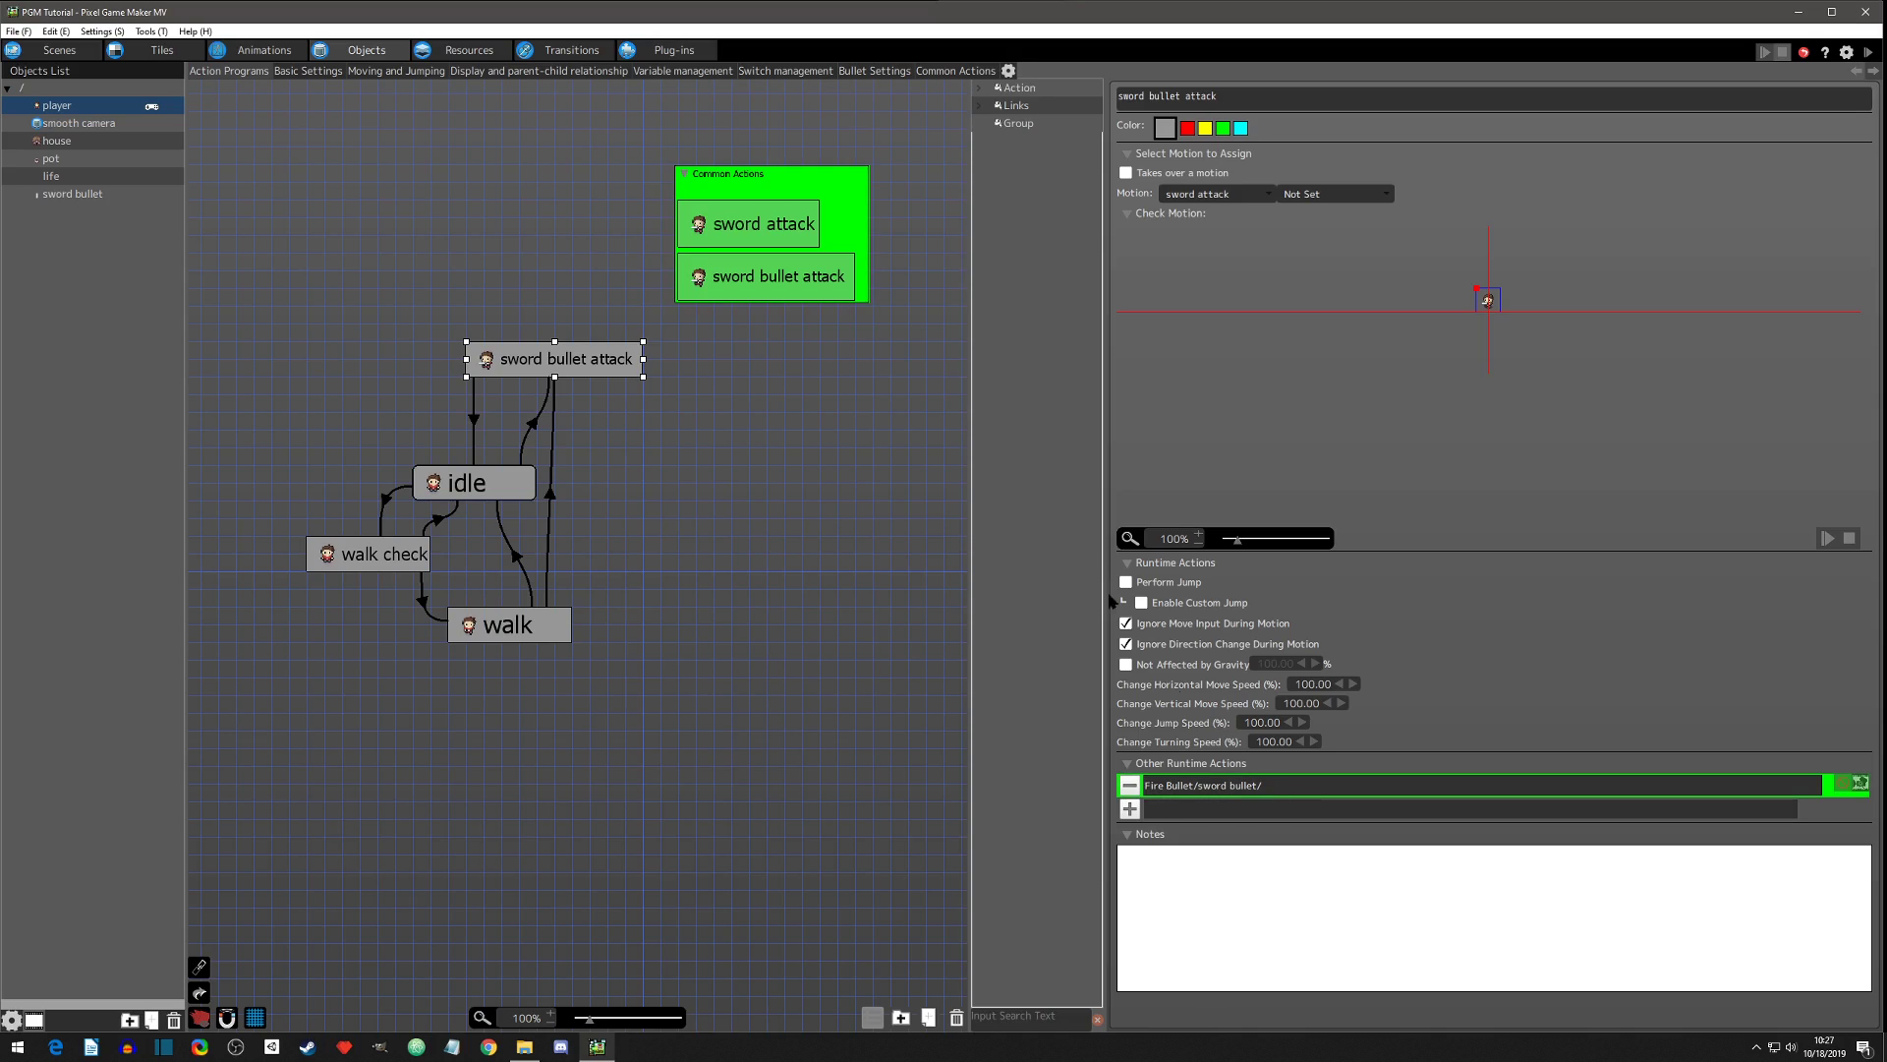
Paste the copied Fire Bullet runtime action for sword bullet into the sword bullet attack common action.
{"action": "left_click", "coordinate": [951, 72]}
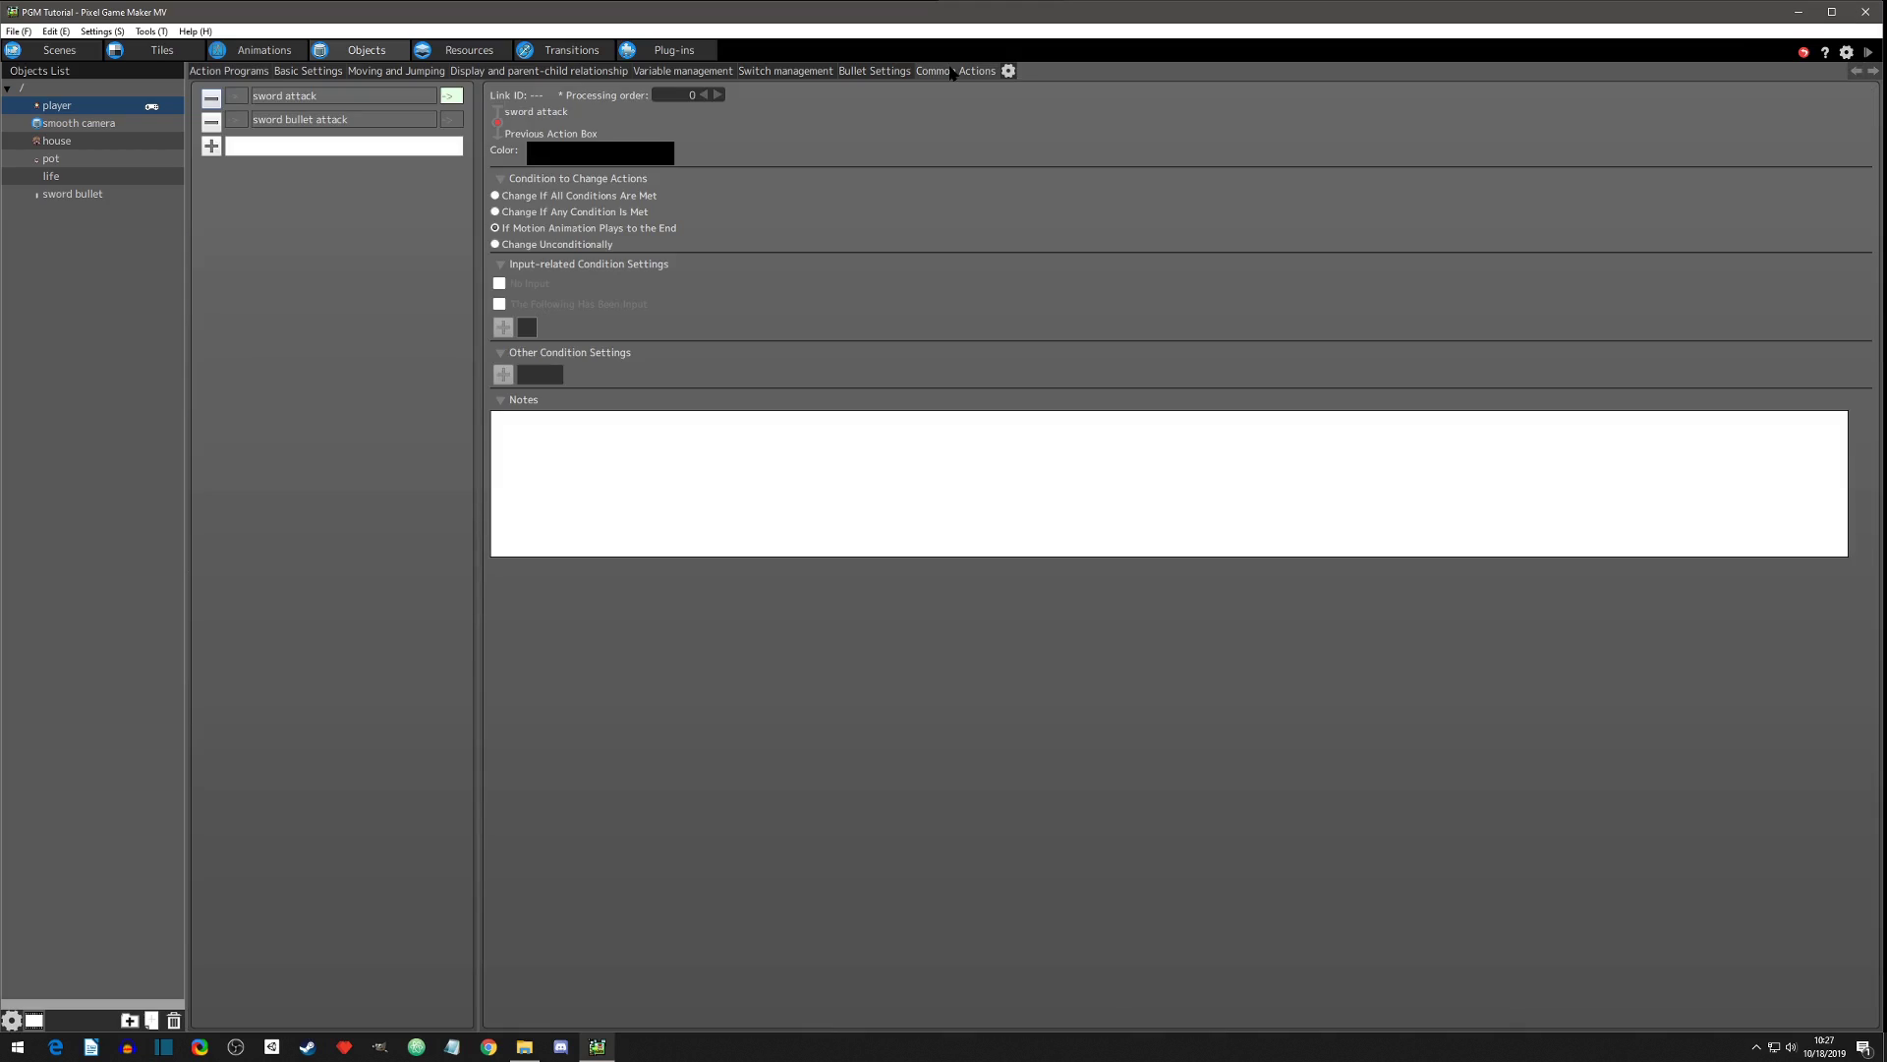
{"action": "left_click", "coordinate": [288, 122]}
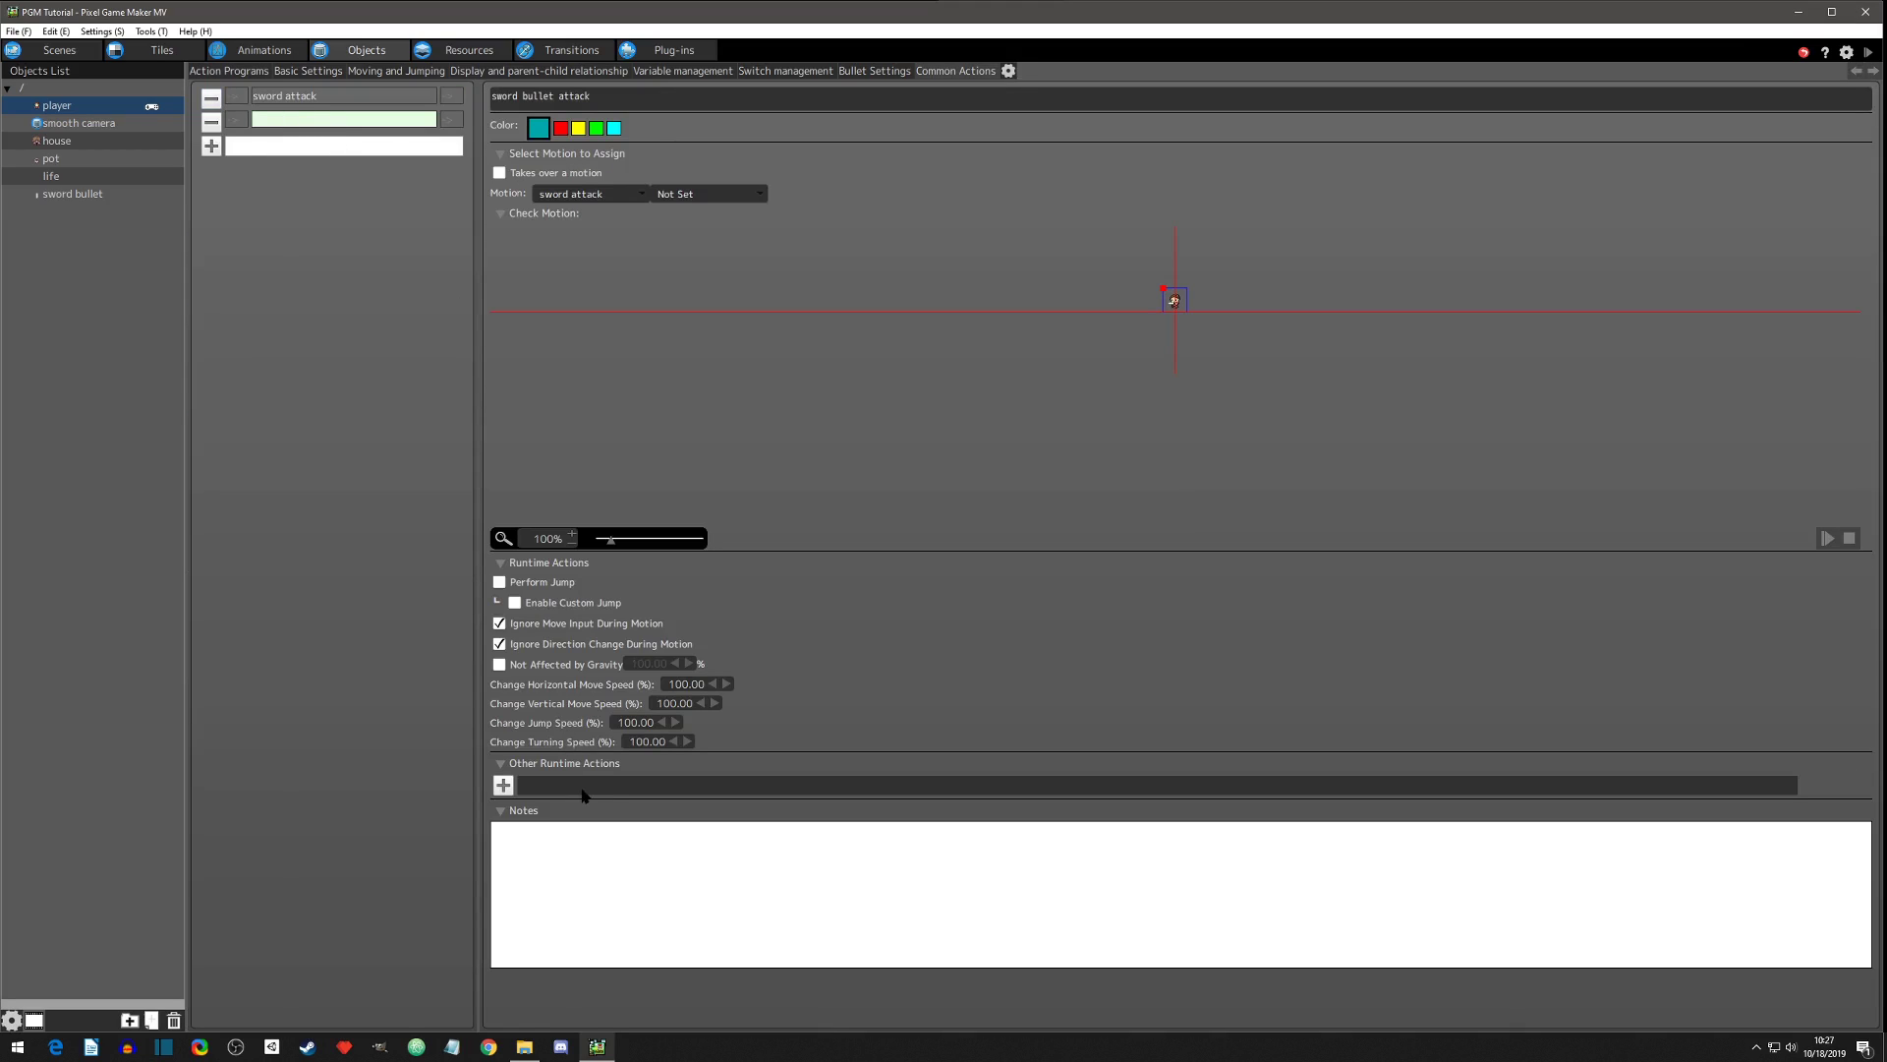
{"action": "key", "text": "ctrl+v"}
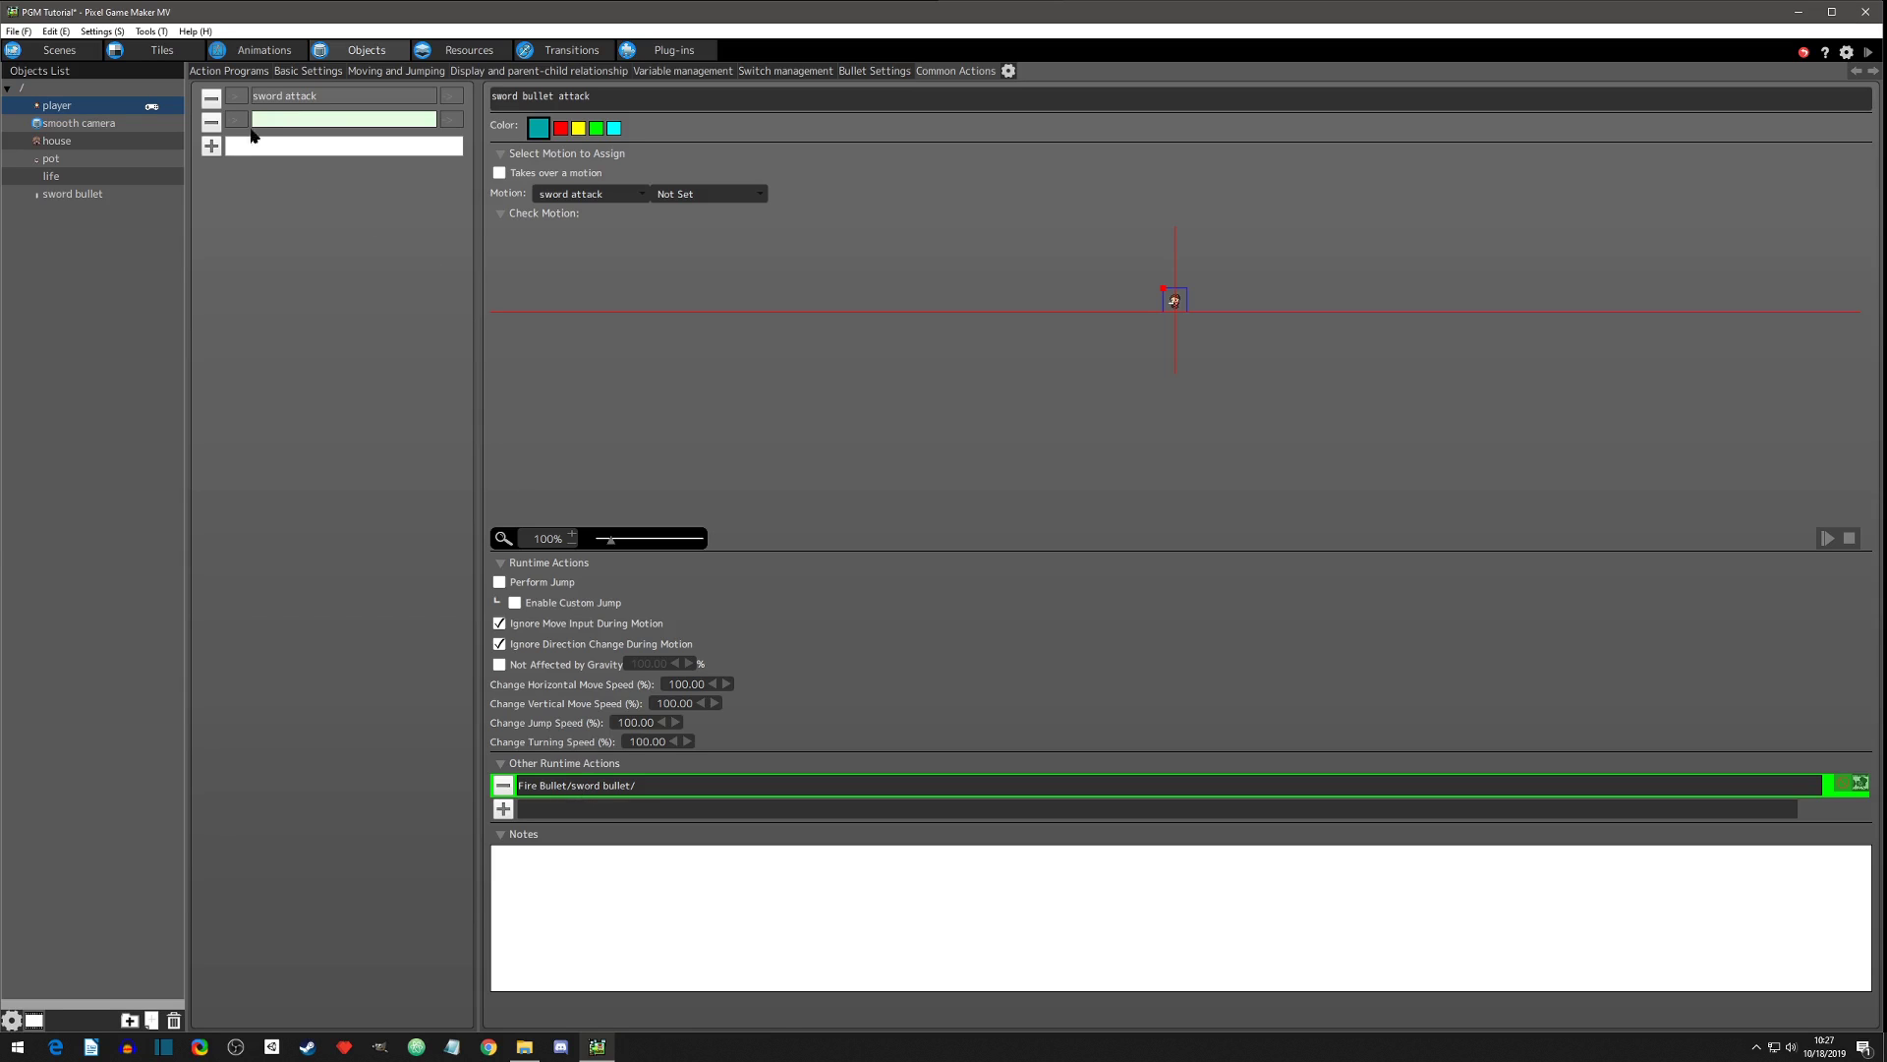
Check the original sword bullet attack link to idle, and make B pressed the input condition for entering the sword bullet attack common action.
{"action": "left_click", "coordinate": [225, 73]}
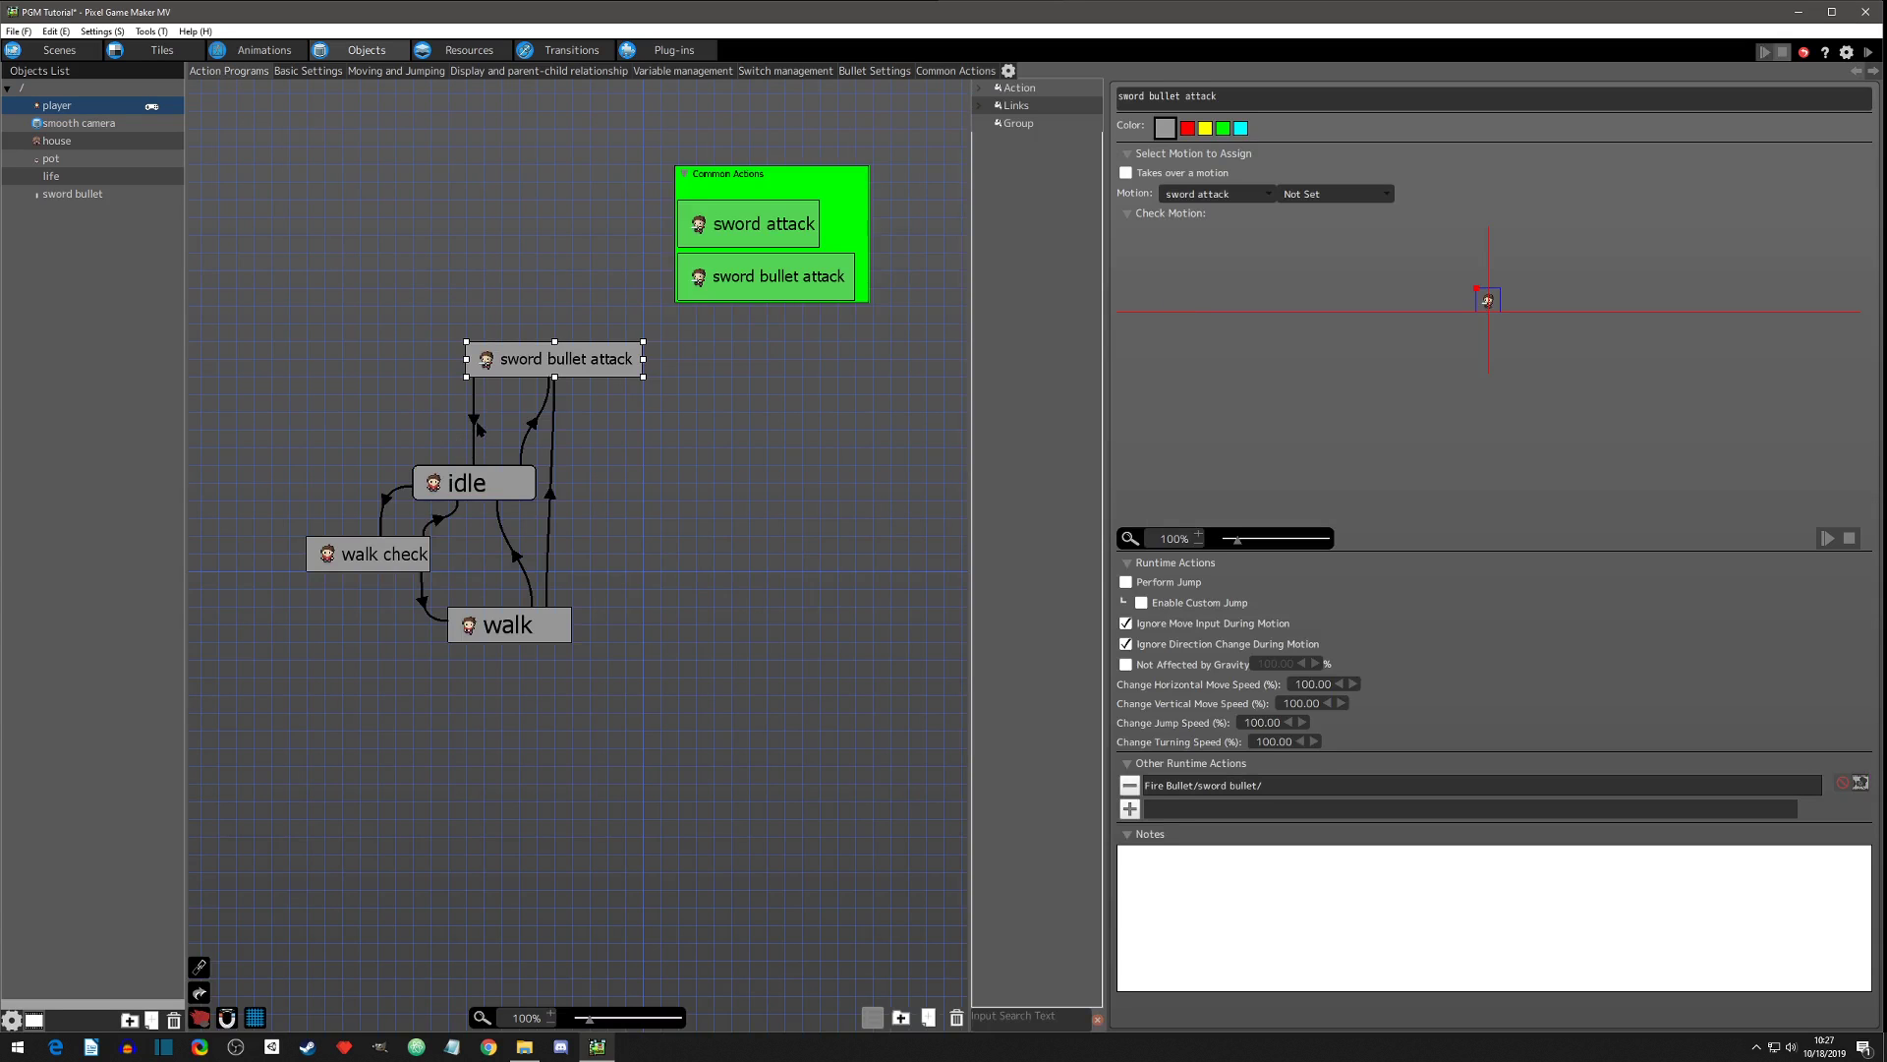
{"action": "left_click", "coordinate": [475, 422]}
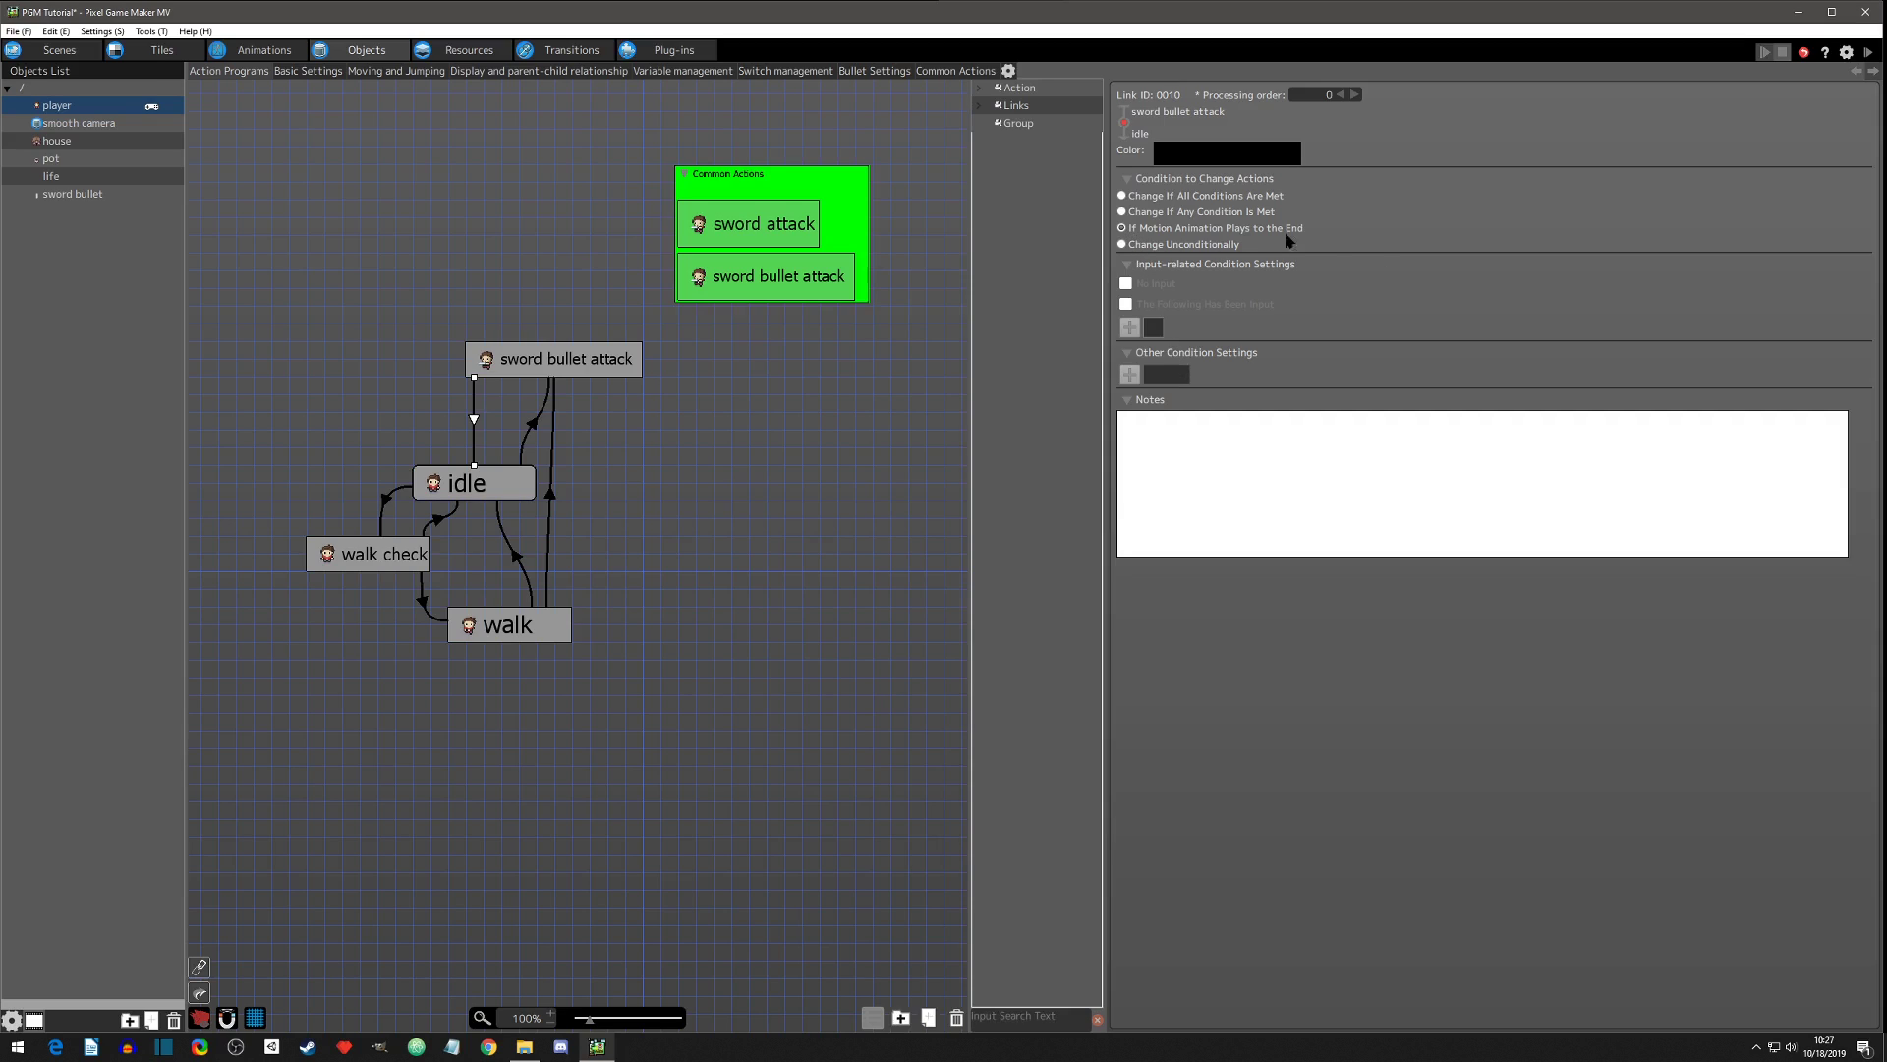
{"action": "left_click", "coordinate": [950, 72]}
{"action": "left_click", "coordinate": [237, 120]}
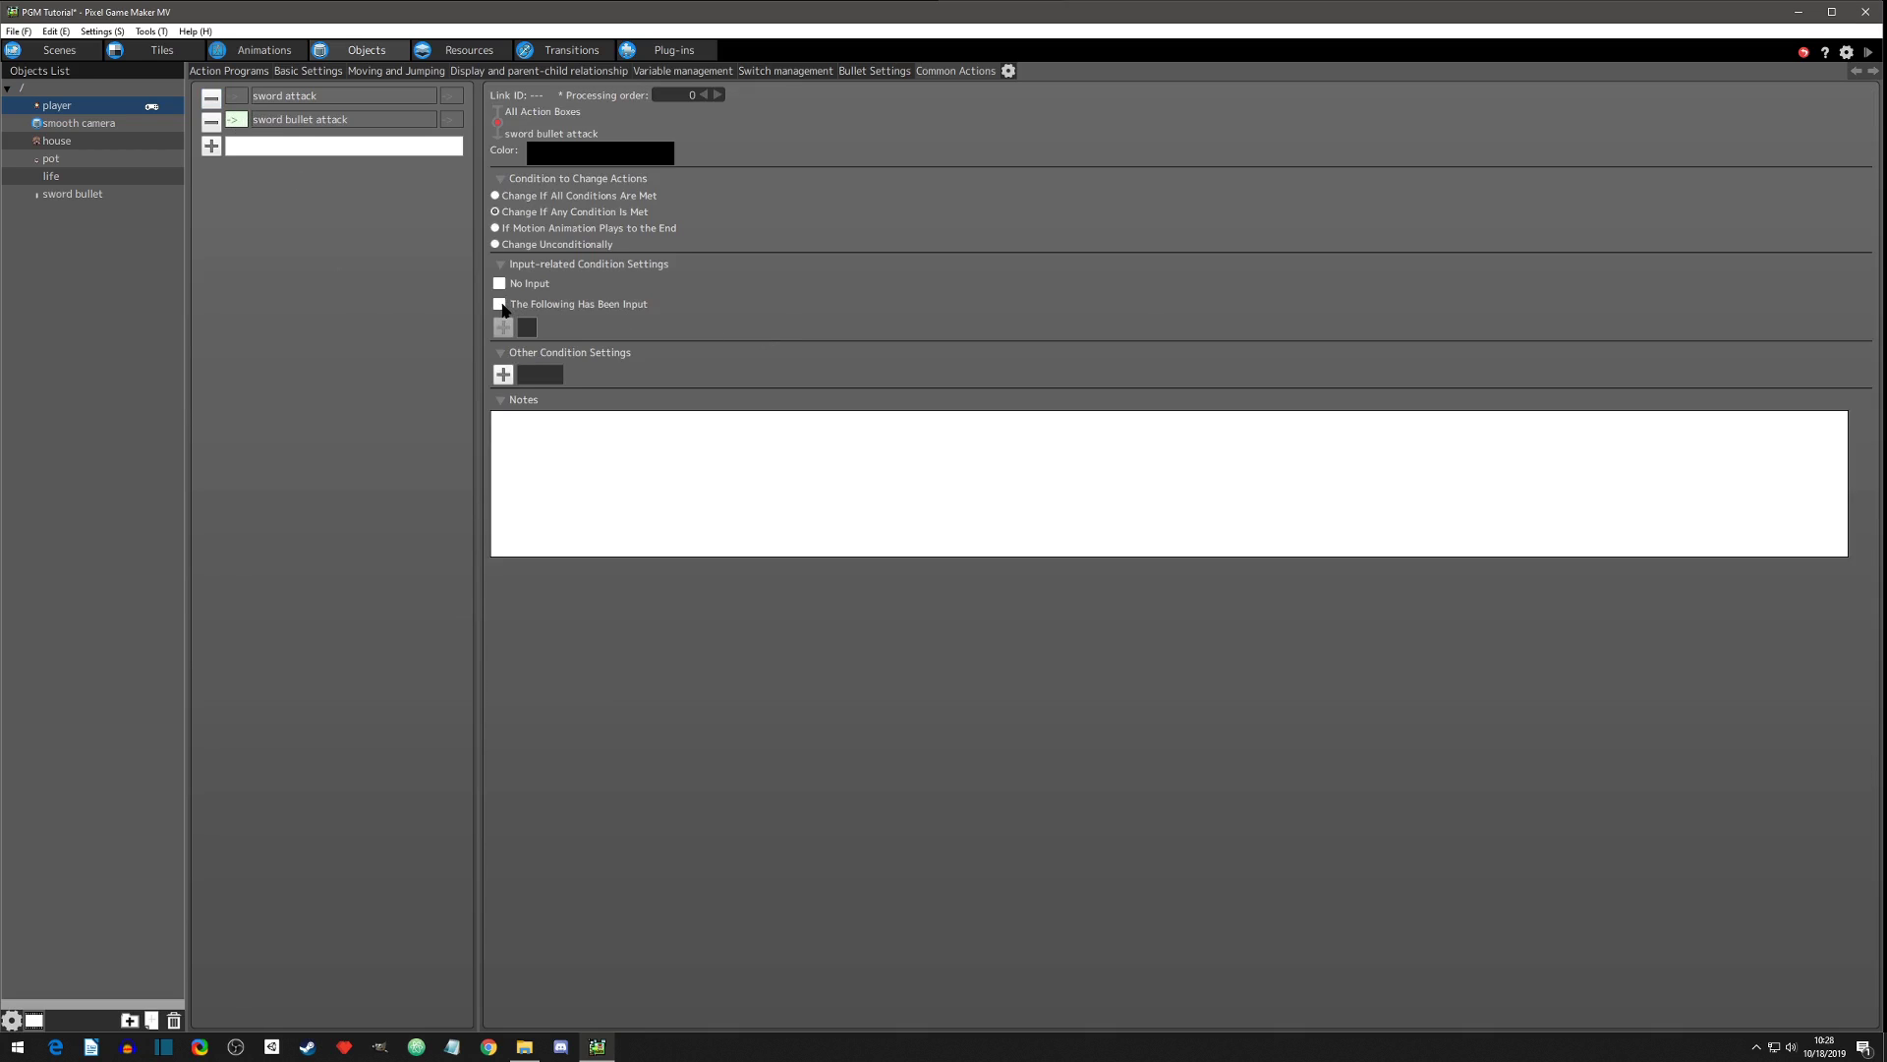
{"action": "left_click", "coordinate": [499, 304]}
{"action": "left_click", "coordinate": [503, 326]}
{"action": "left_click", "coordinate": [927, 438]}
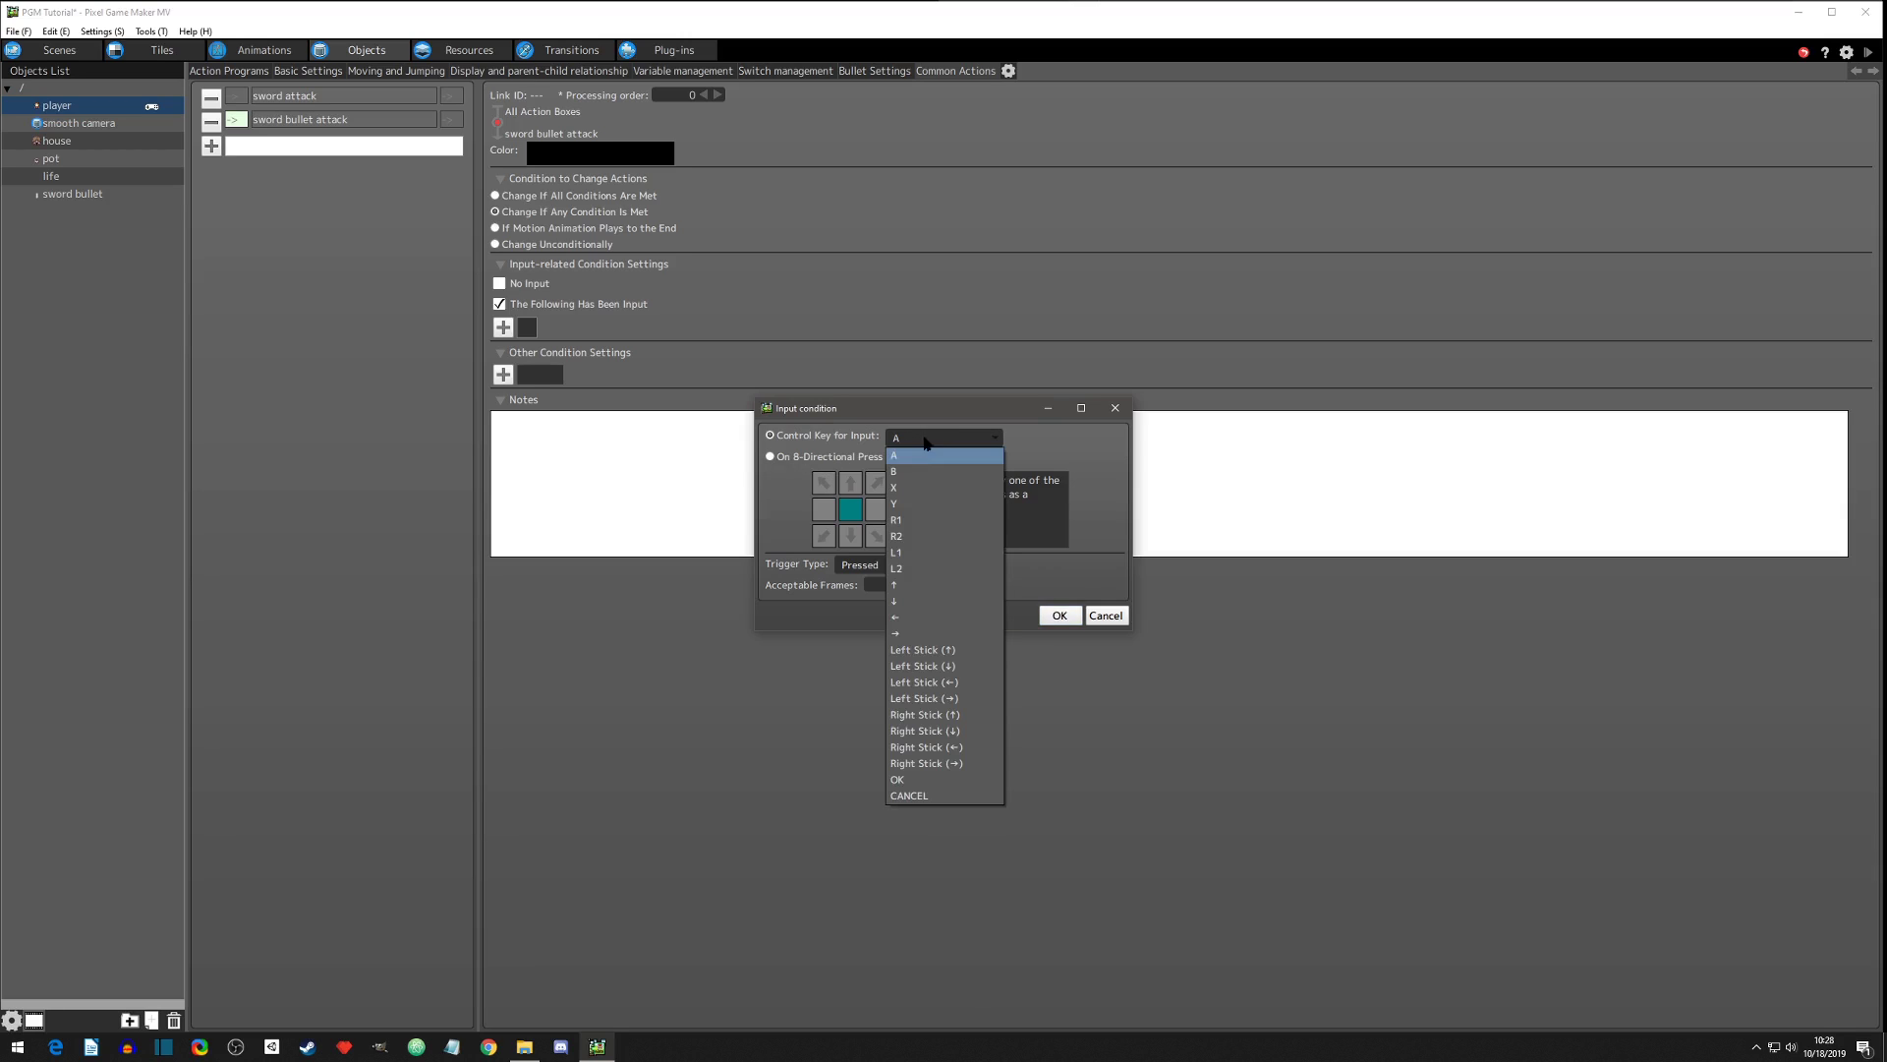
{"action": "left_click", "coordinate": [917, 472]}
{"action": "left_click", "coordinate": [1051, 614]}
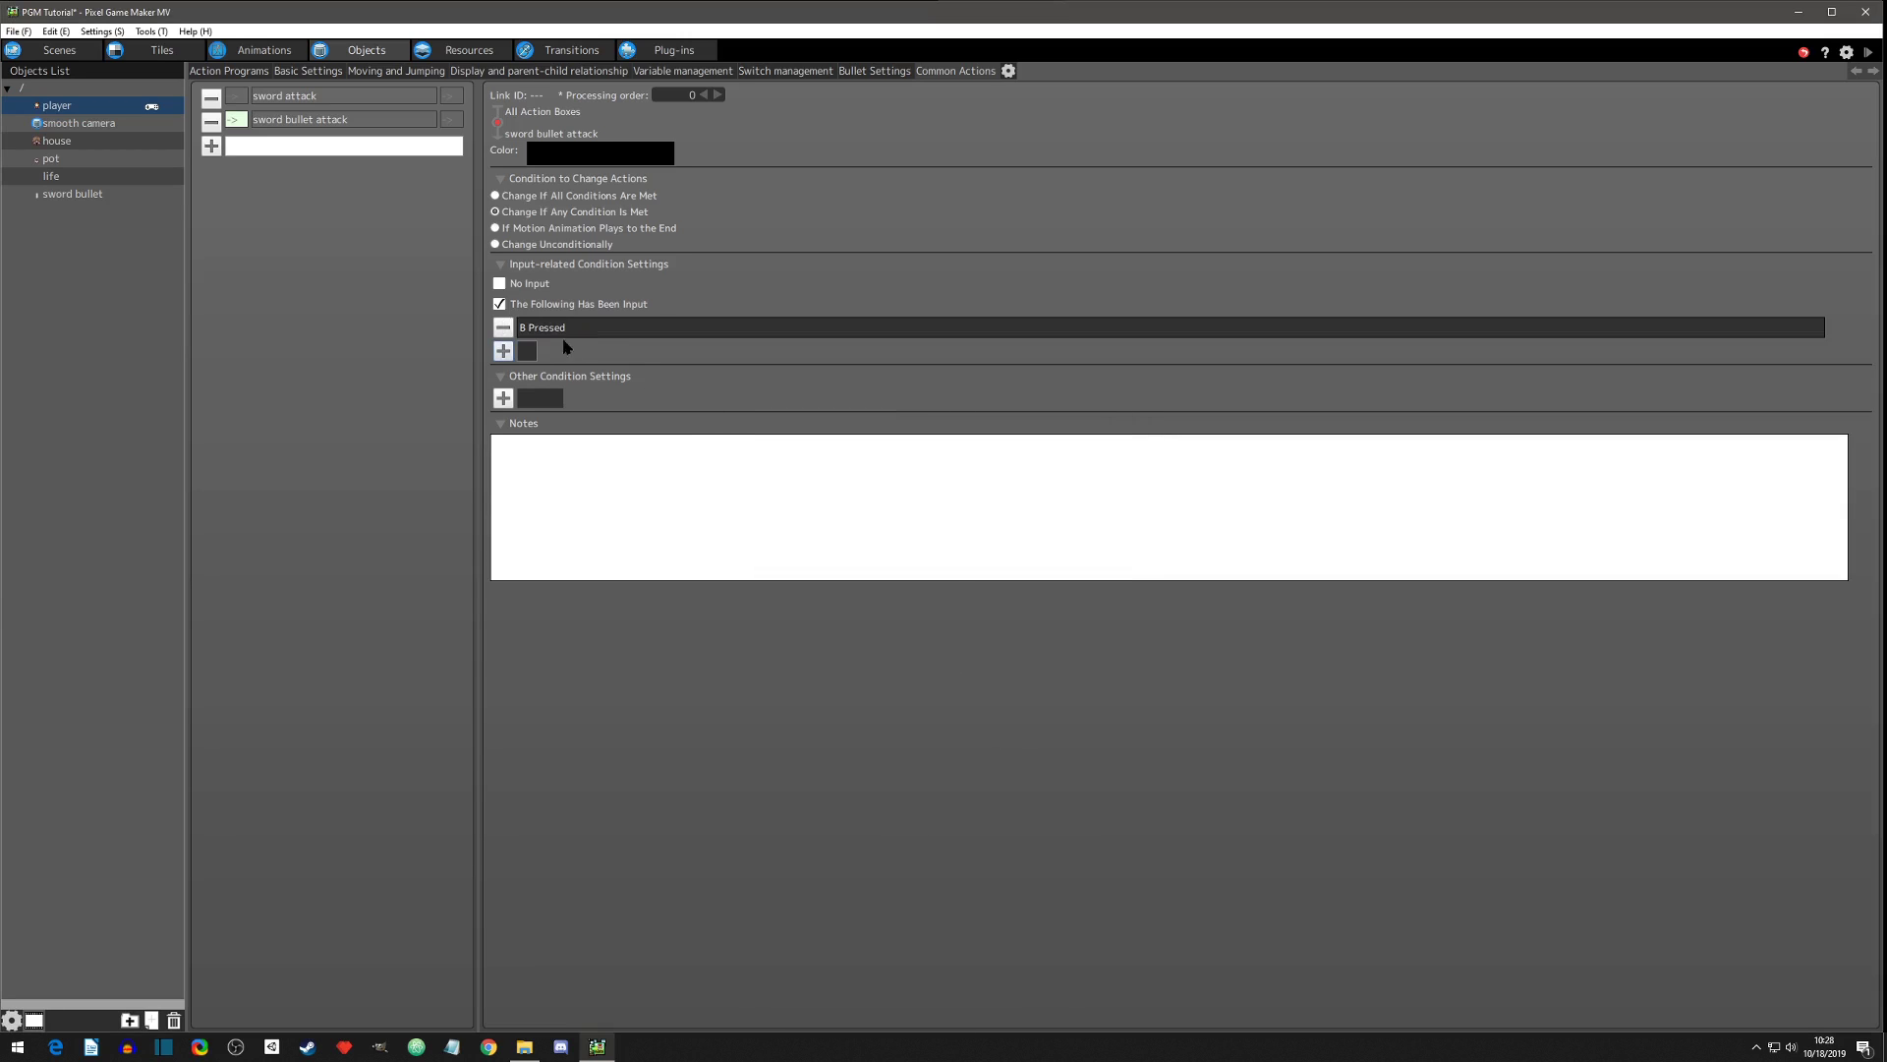
Make the sword bullet attack common action return to the previous action box if the motion animation plays to the end.
{"action": "left_click", "coordinate": [319, 120]}
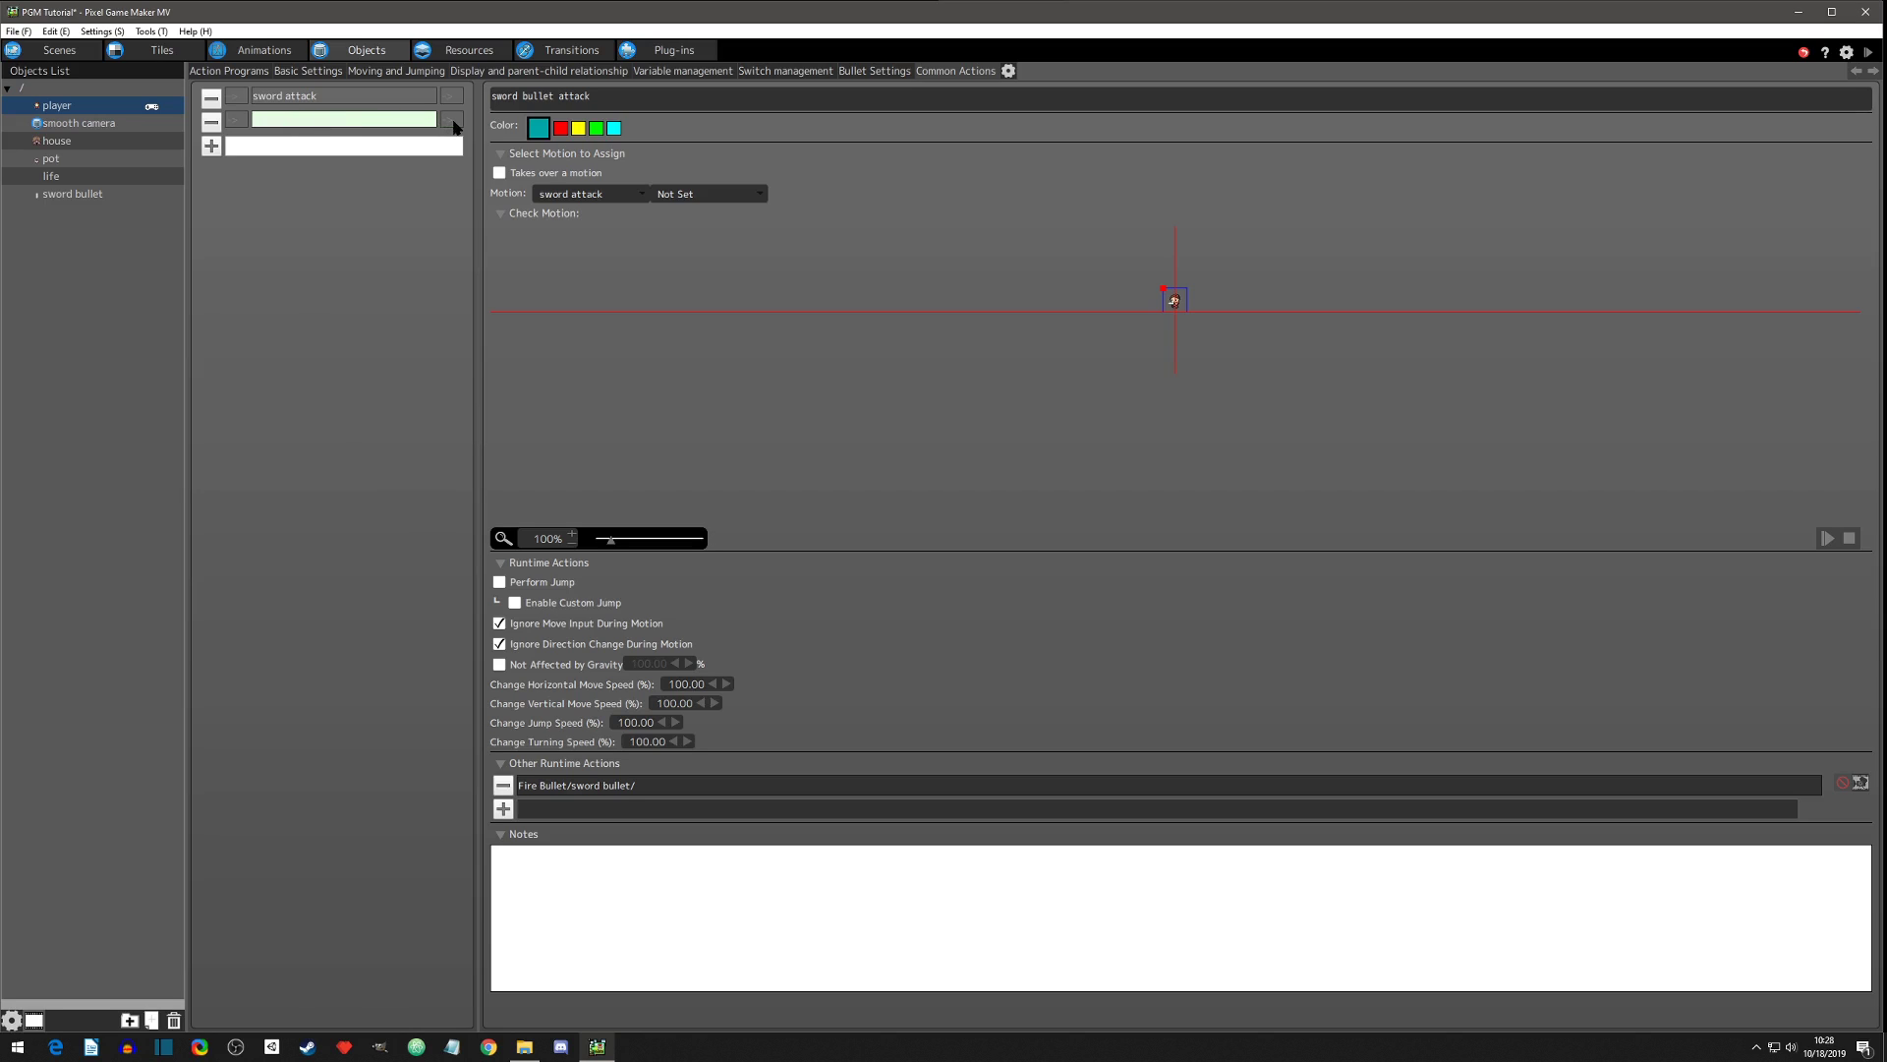
{"action": "left_click", "coordinate": [453, 122]}
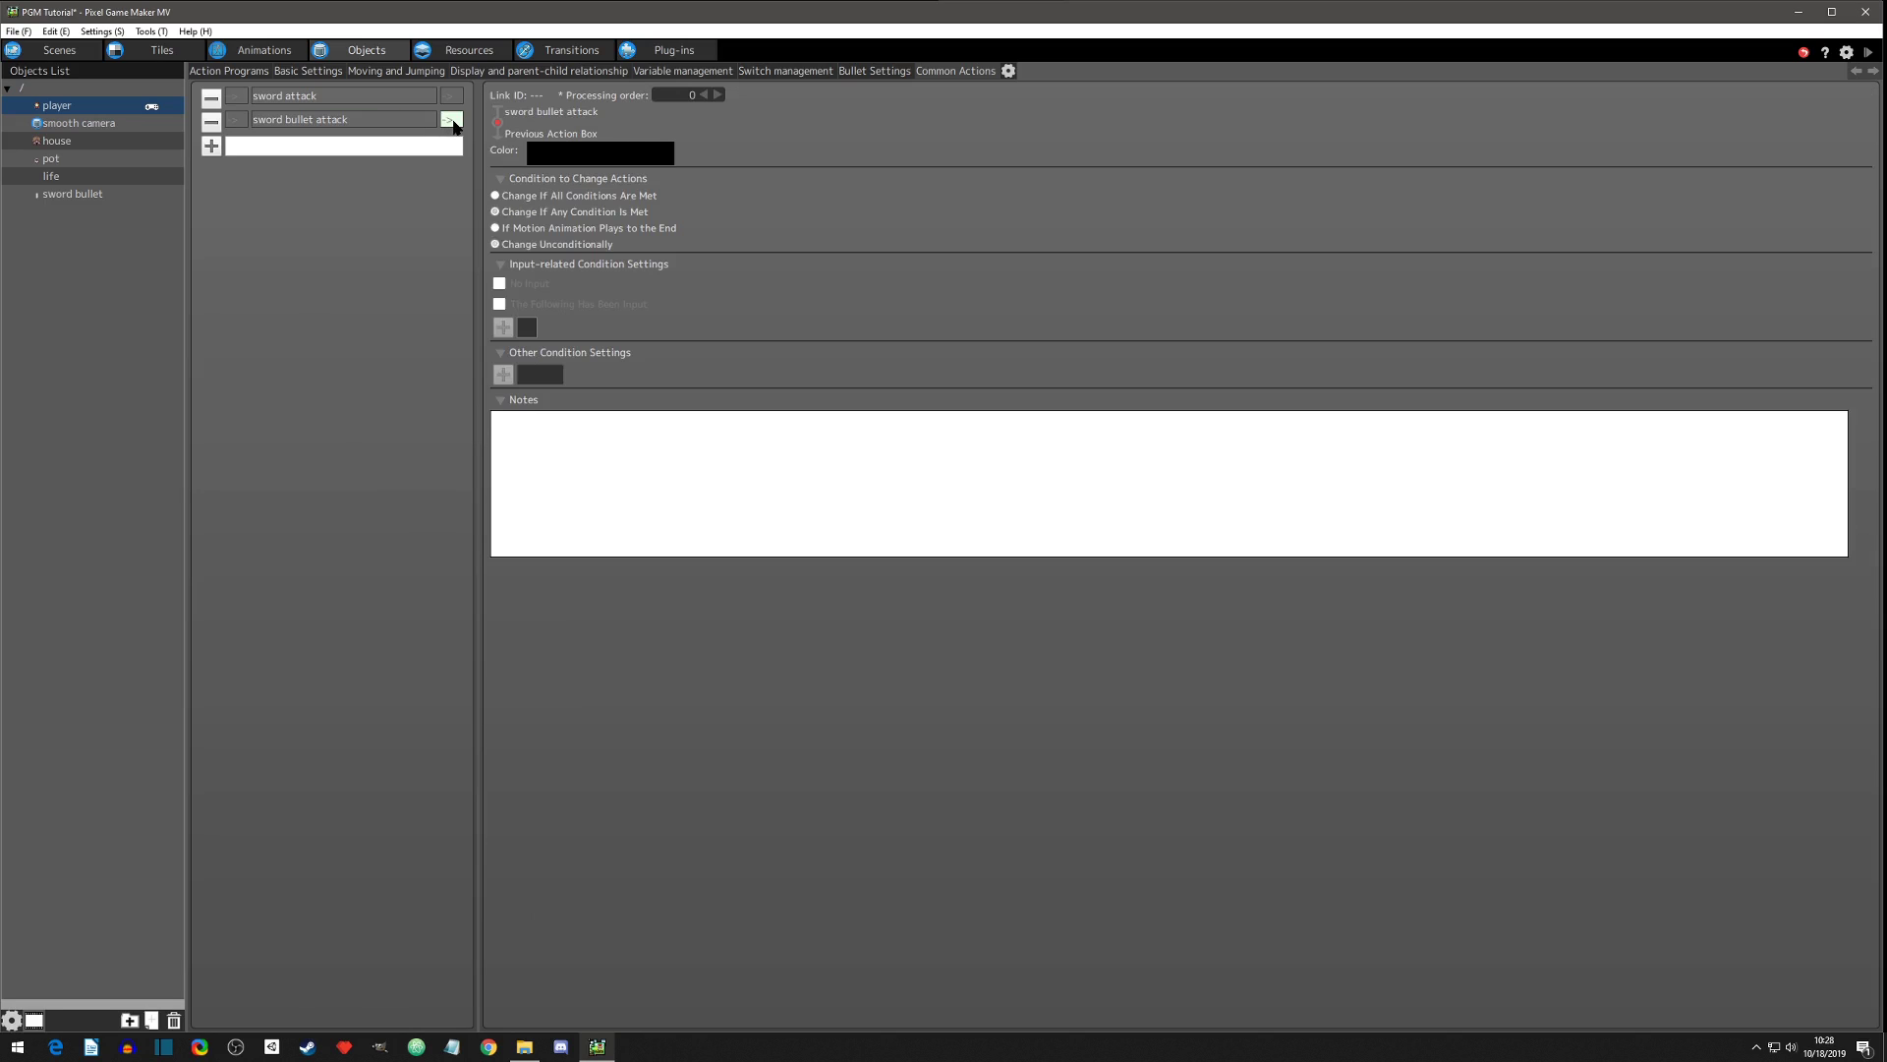
{"action": "left_click", "coordinate": [496, 228]}
Delete the original sword bullet attack action box outside the Common Actions group in the action program.
{"action": "left_click", "coordinate": [204, 74]}
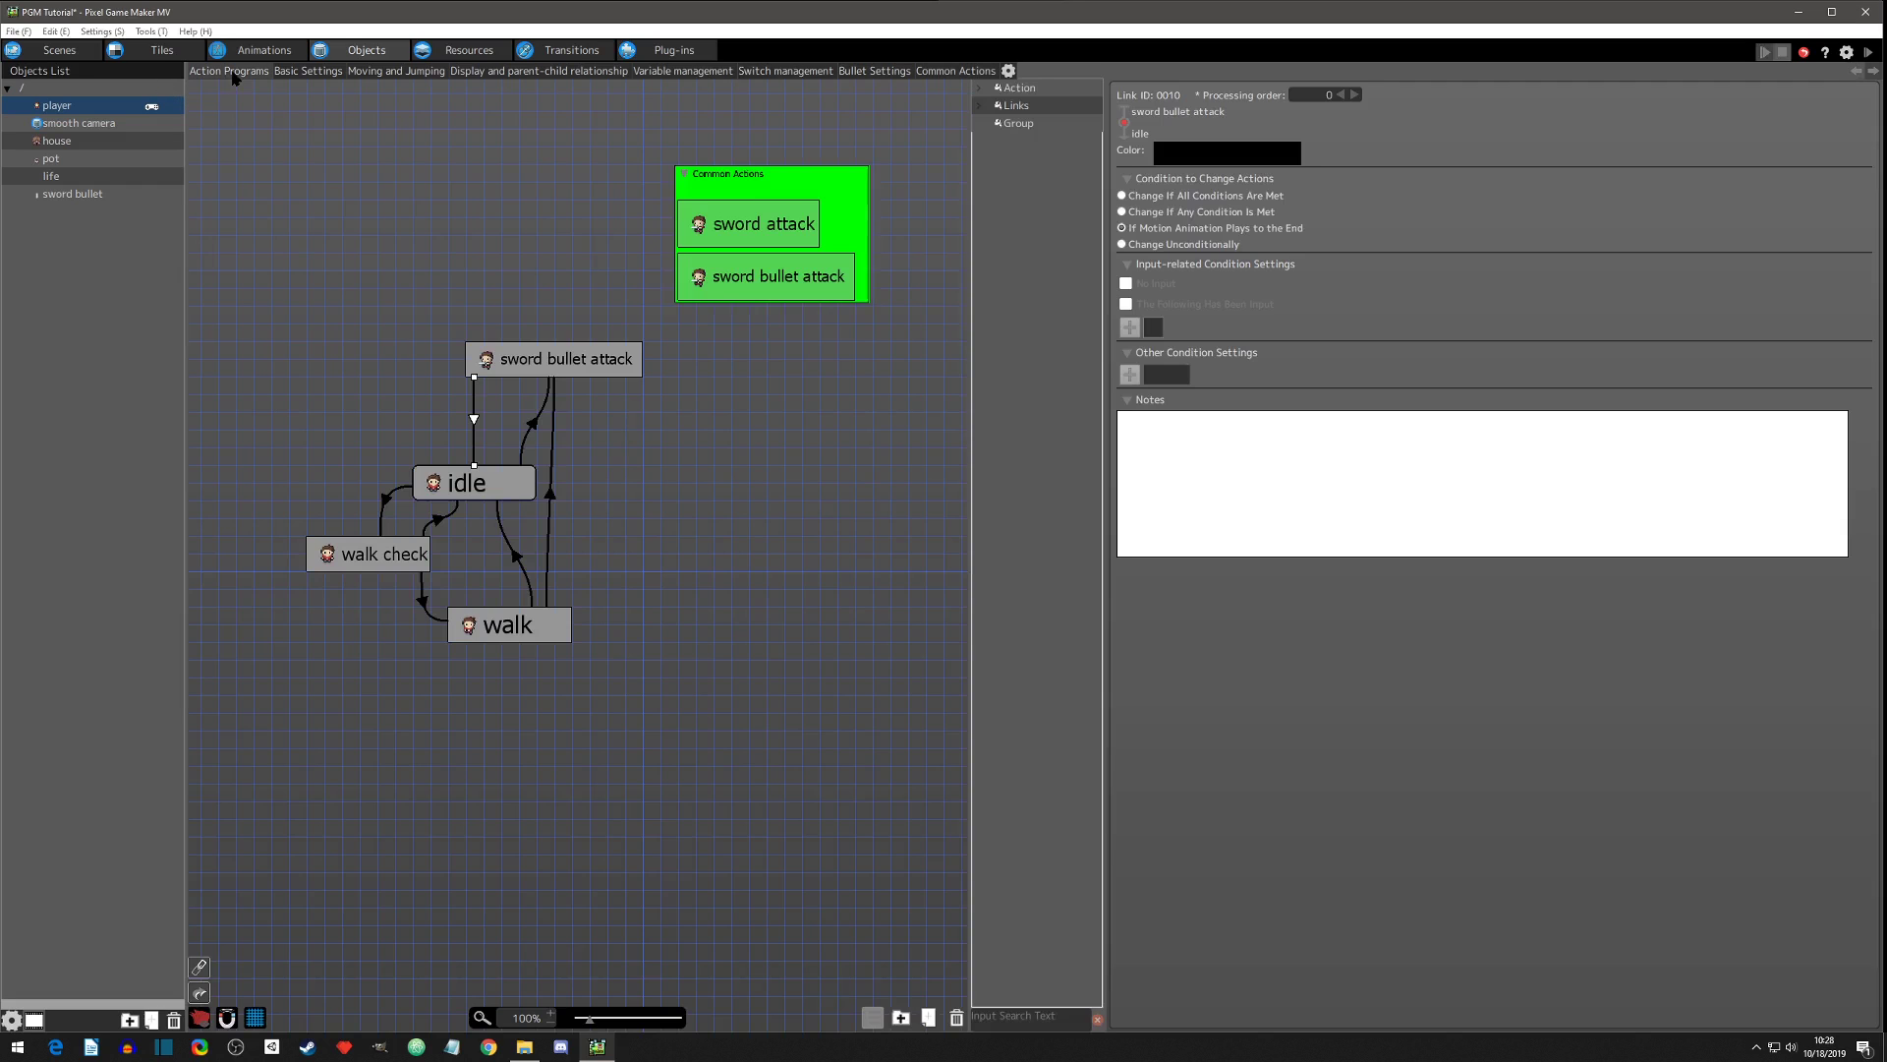
{"action": "left_click", "coordinate": [577, 368]}
{"action": "key", "text": "Delete"}
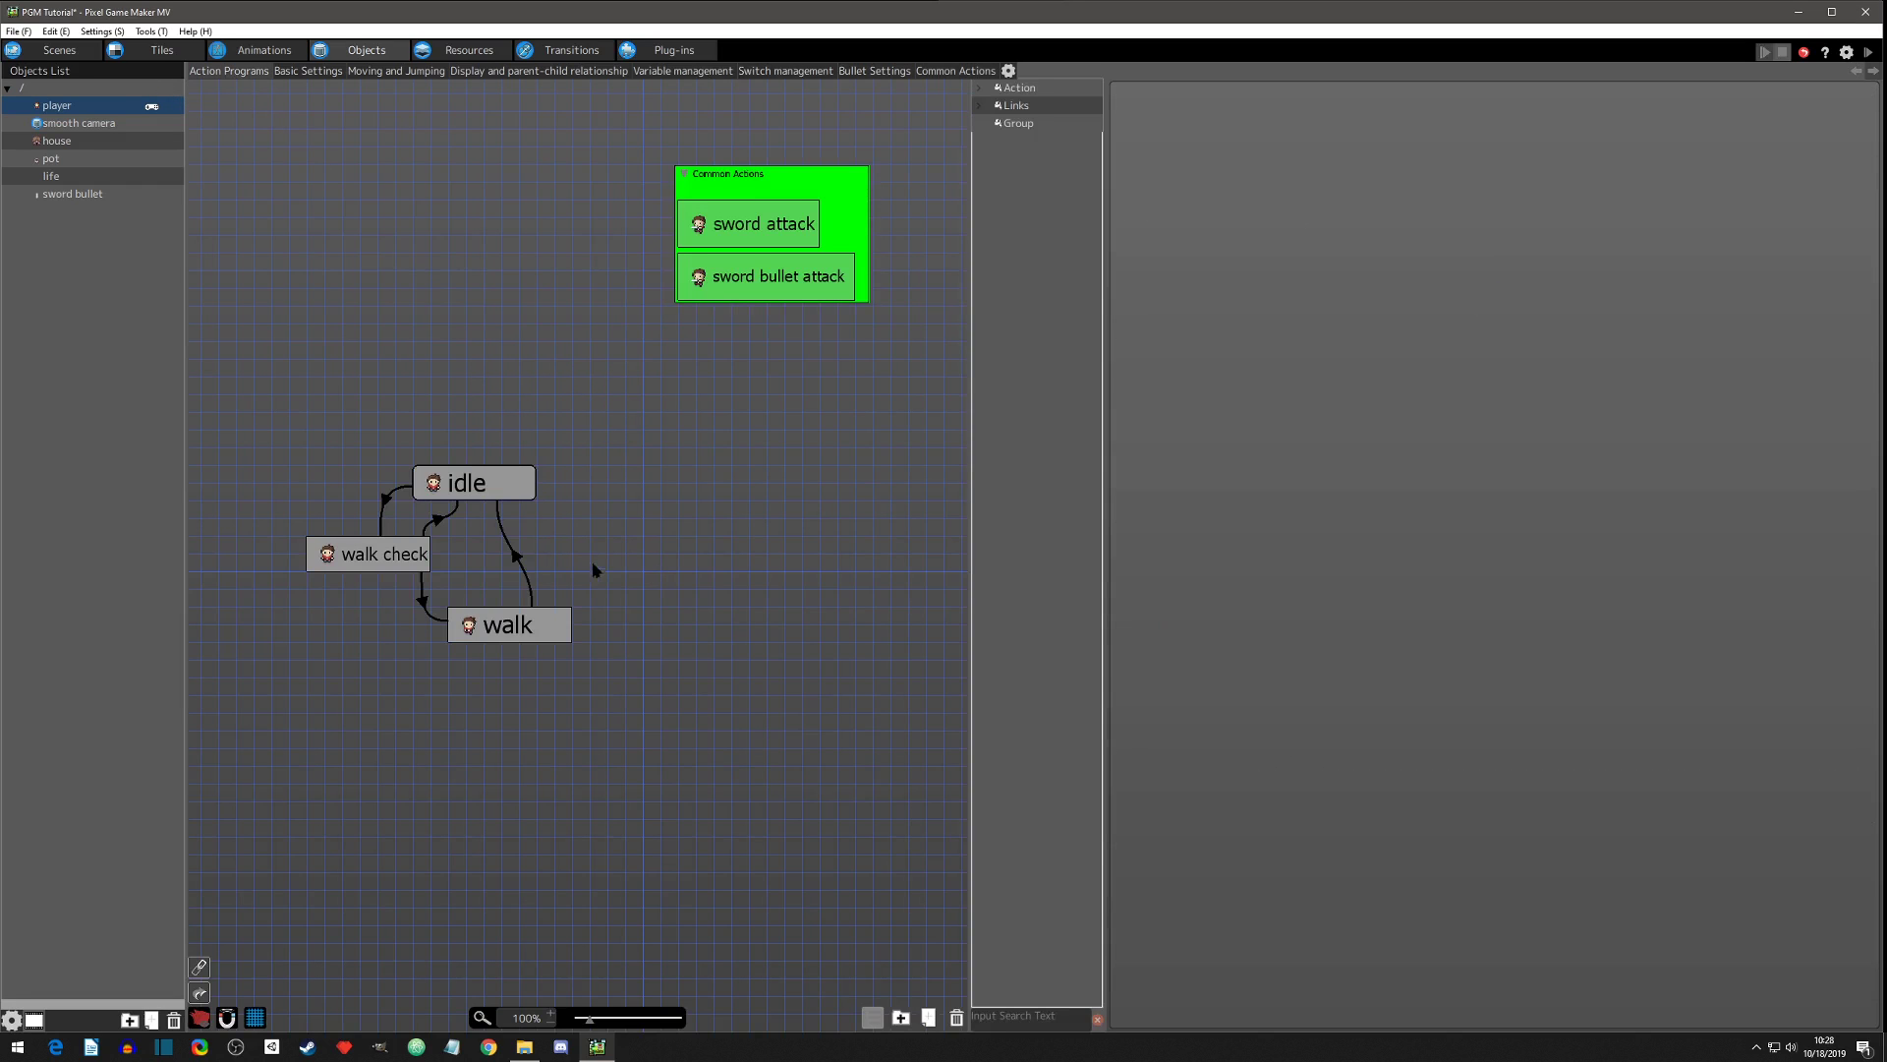
Tidy the diagram by aligning idle above walk, shortening their spacing, and moving the Common Actions group to the diagram's upper-left corner.
{"action": "mouse_move", "coordinate": [508, 621]}
{"action": "left_mouse_down"}
{"action": "mouse_move", "coordinate": [490, 625]}
{"action": "mouse_move", "coordinate": [507, 625]}
{"action": "left_mouse_up"}
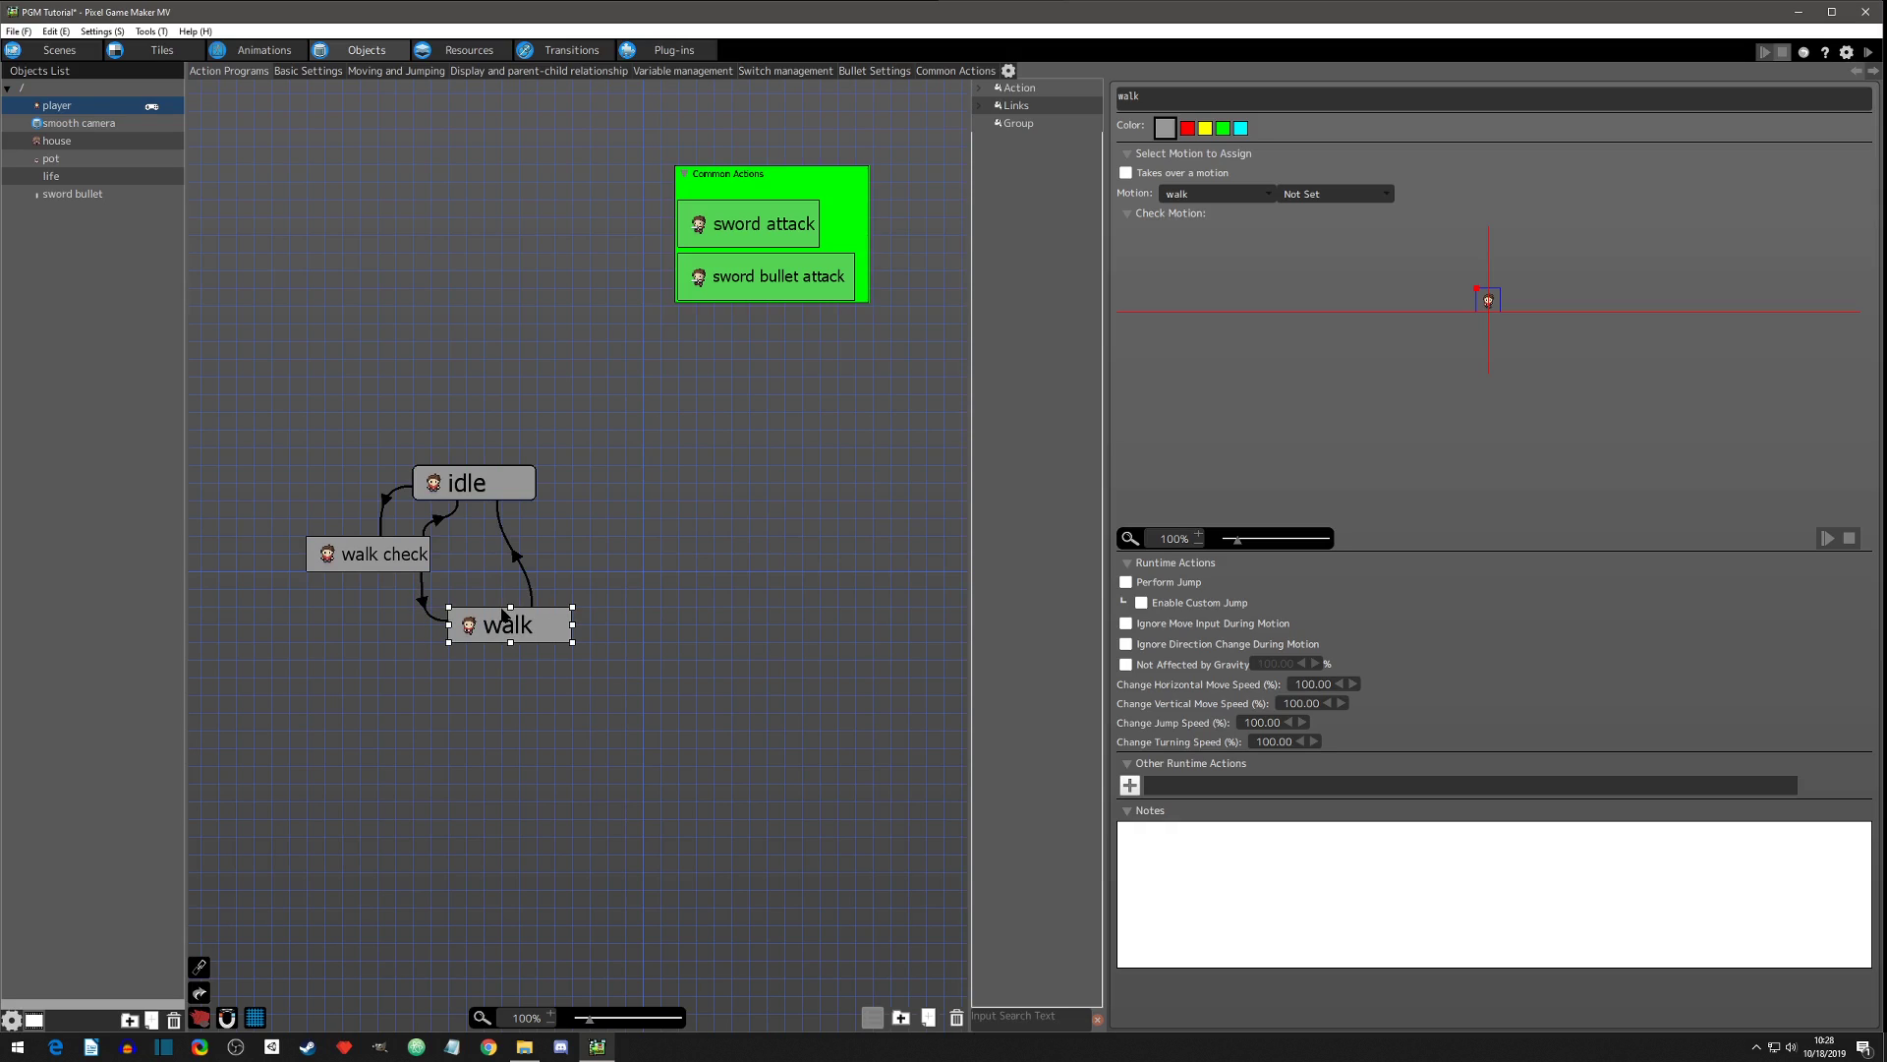
{"action": "left_click_drag", "start_coordinate": [489, 472], "coordinate": [523, 472]}
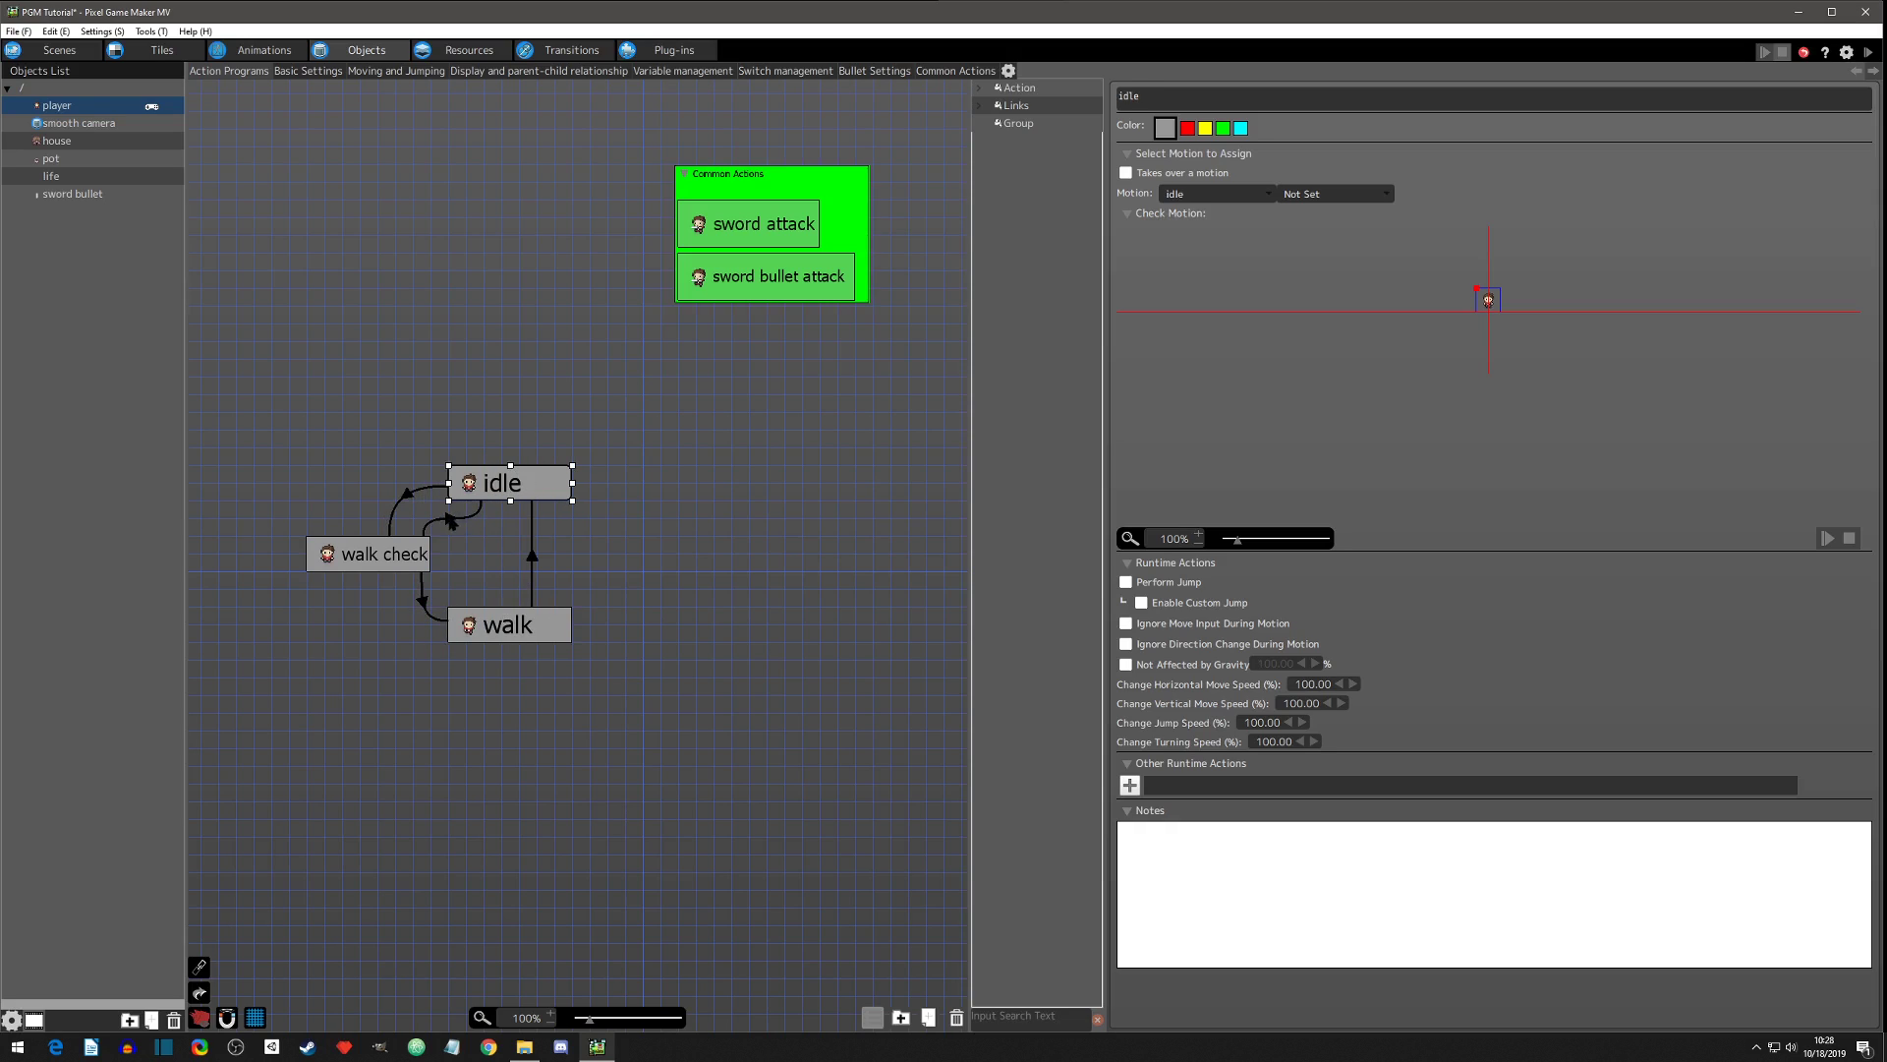
{"action": "left_click", "coordinate": [452, 523]}
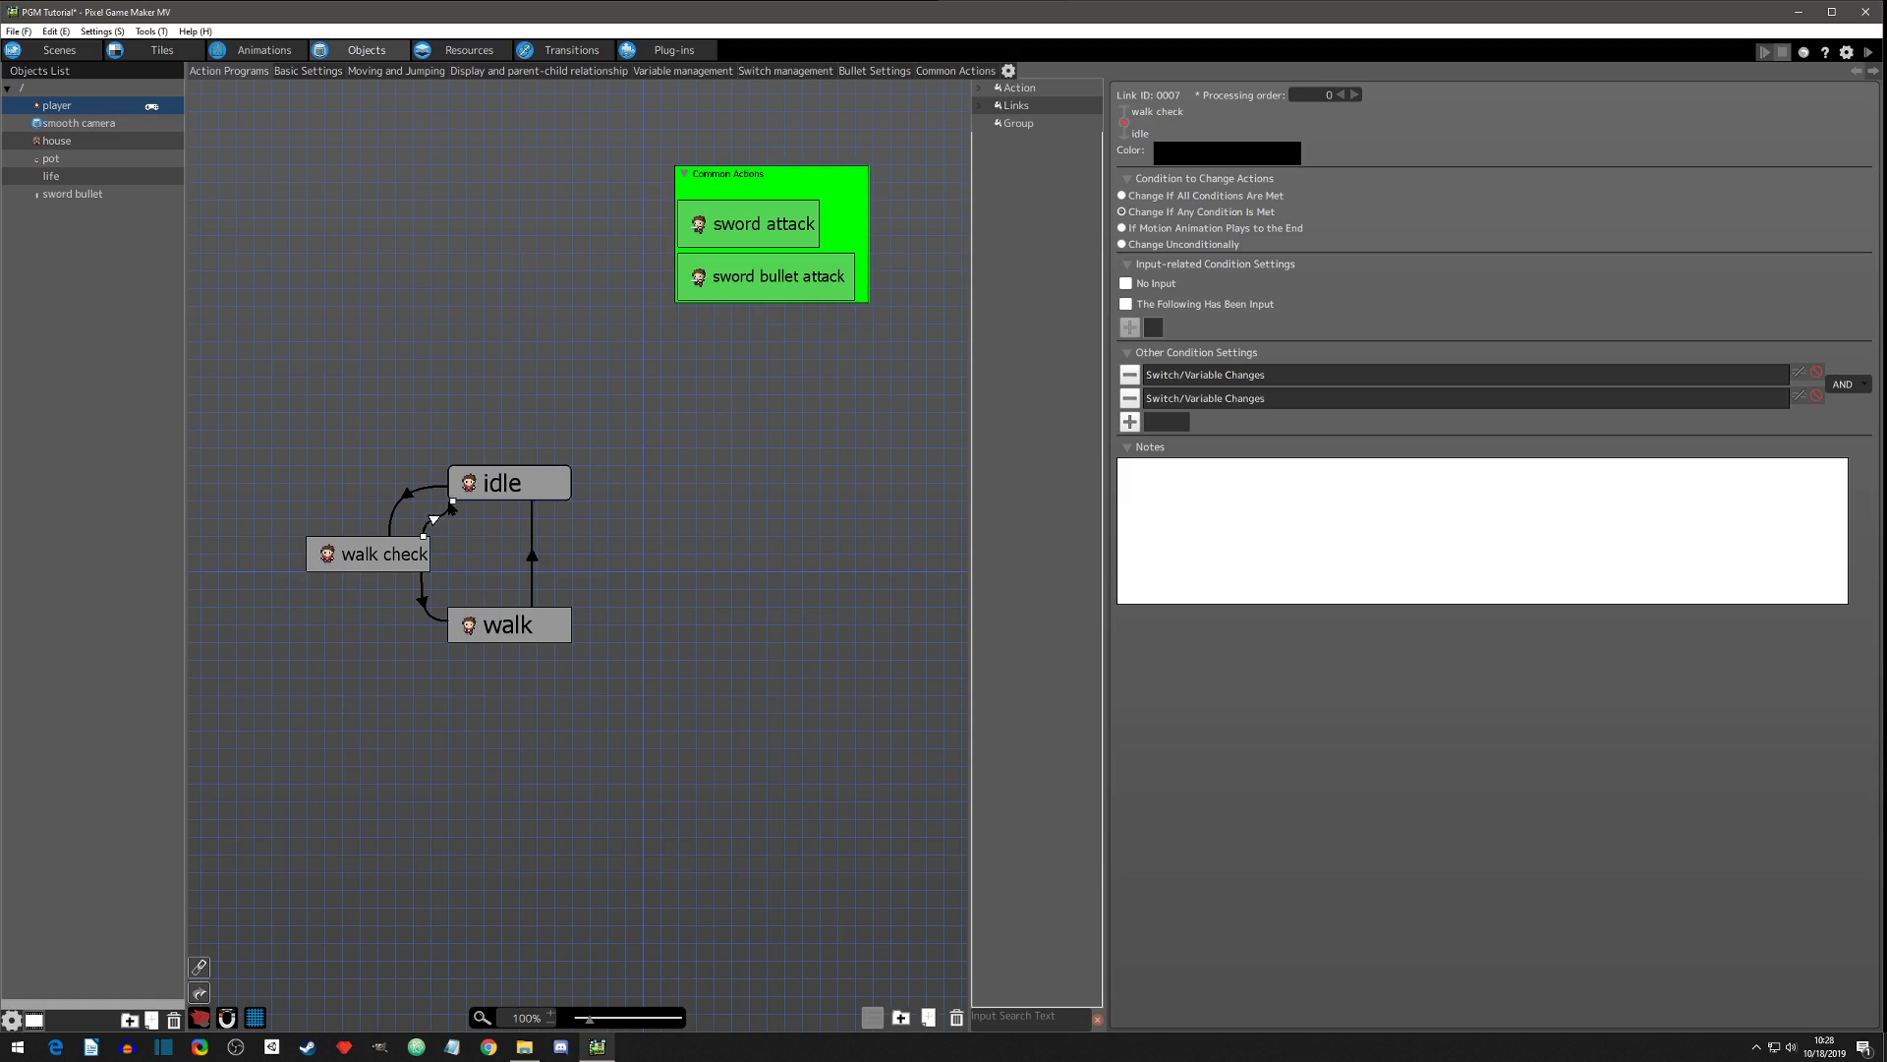
{"action": "left_click", "coordinate": [426, 568]}
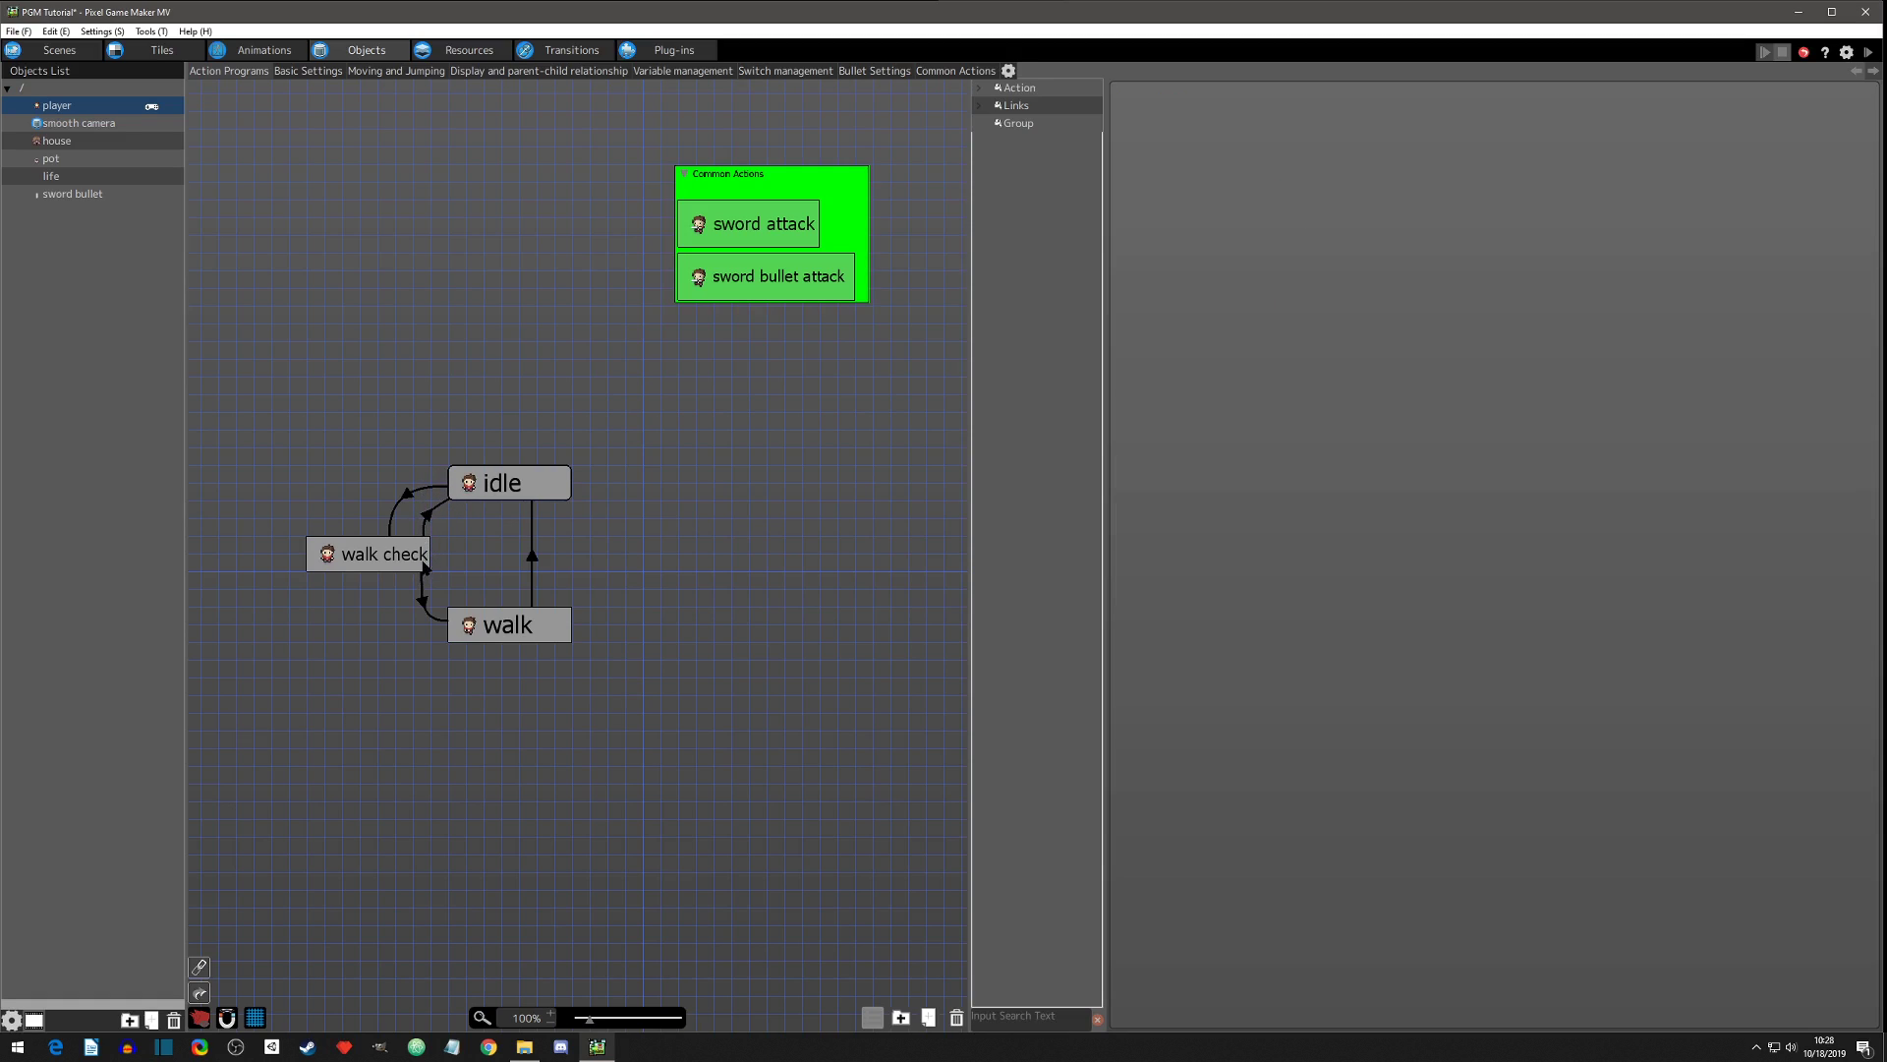
{"action": "left_click_drag", "start_coordinate": [521, 638], "coordinate": [521, 619]}
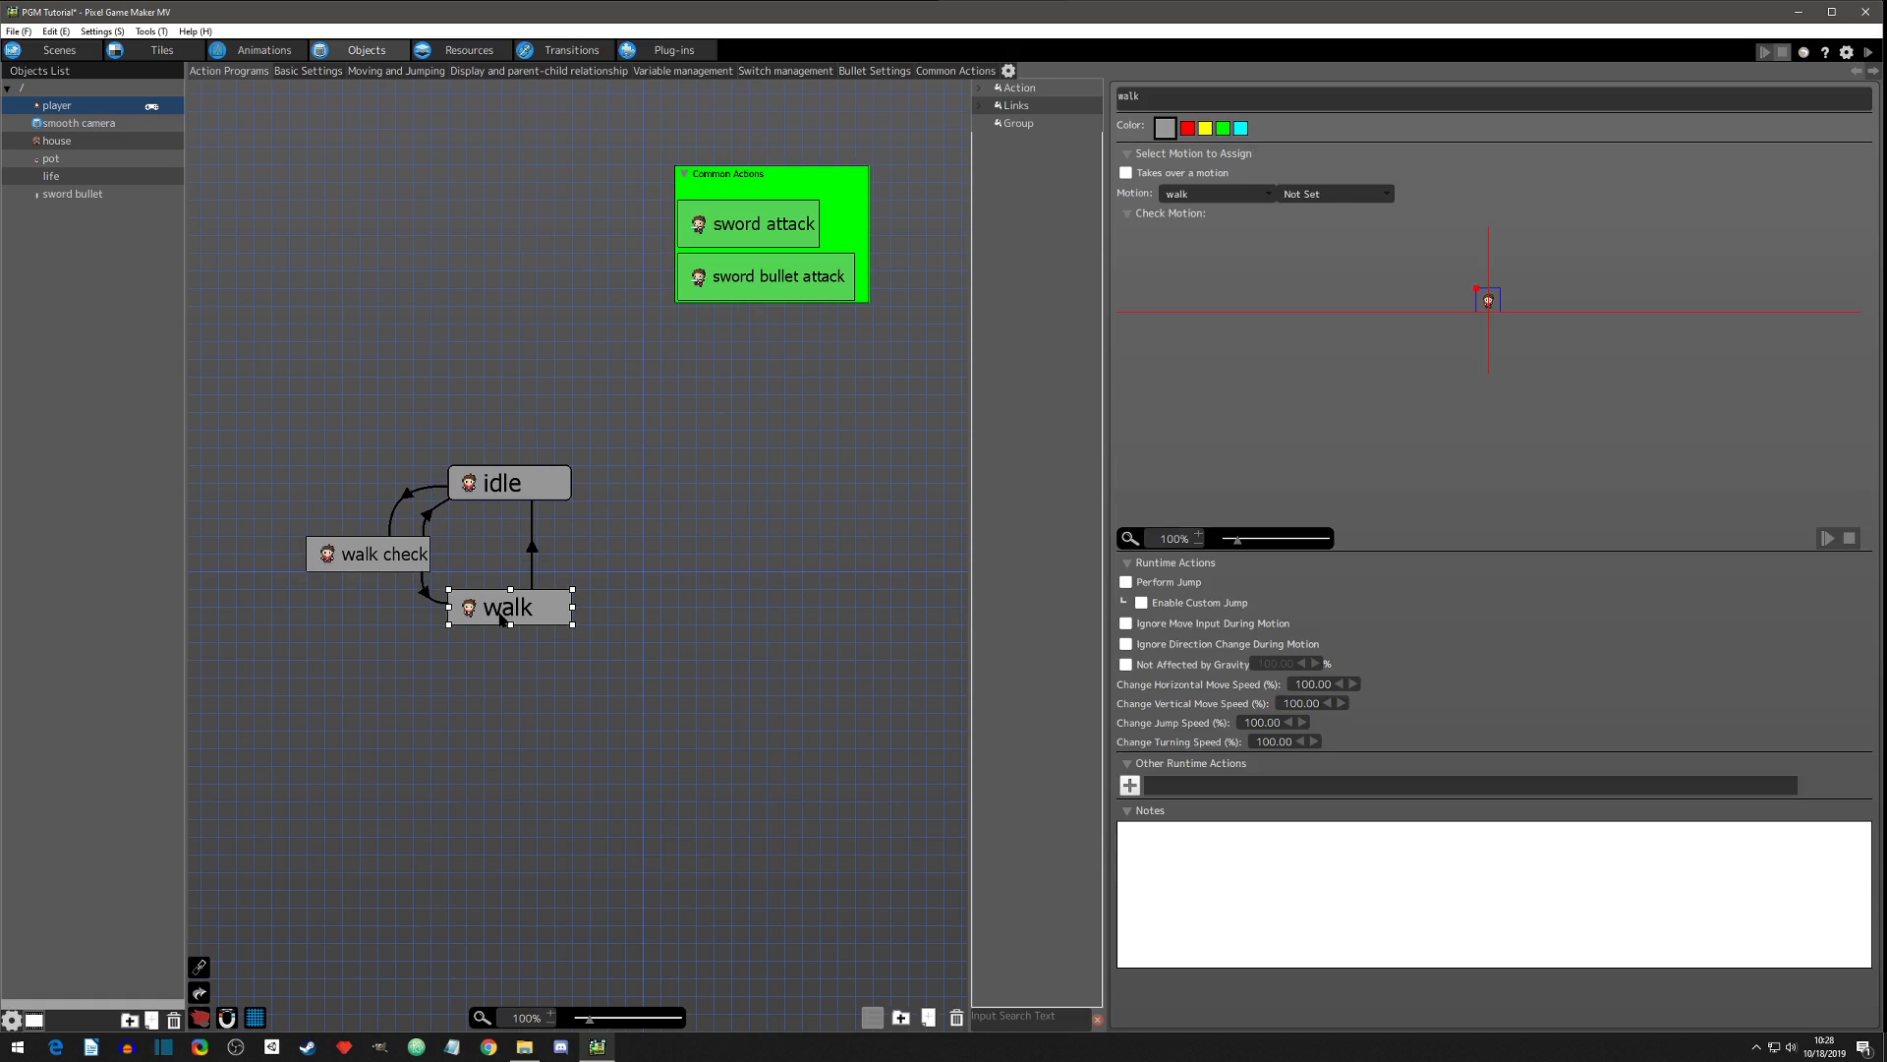
{"action": "left_click", "coordinate": [683, 527]}
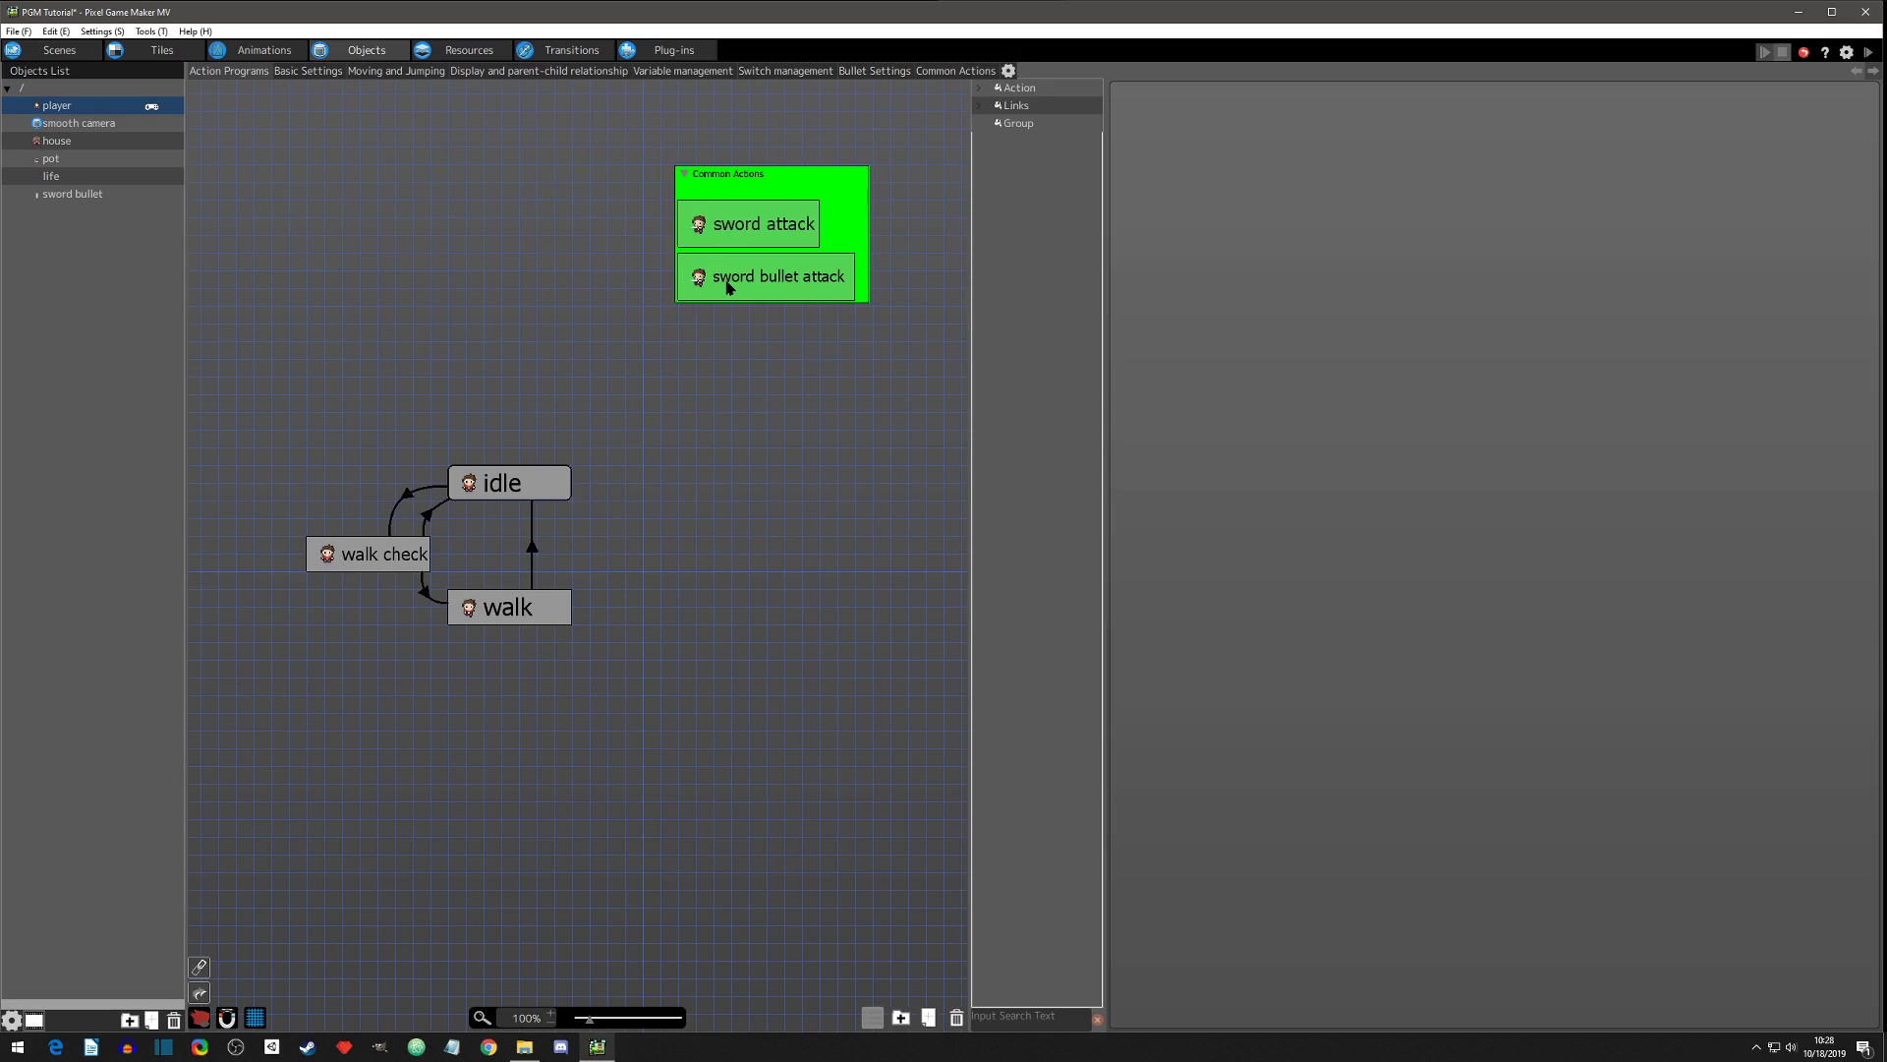
{"action": "left_click_drag", "start_coordinate": [755, 190], "coordinate": [308, 110]}
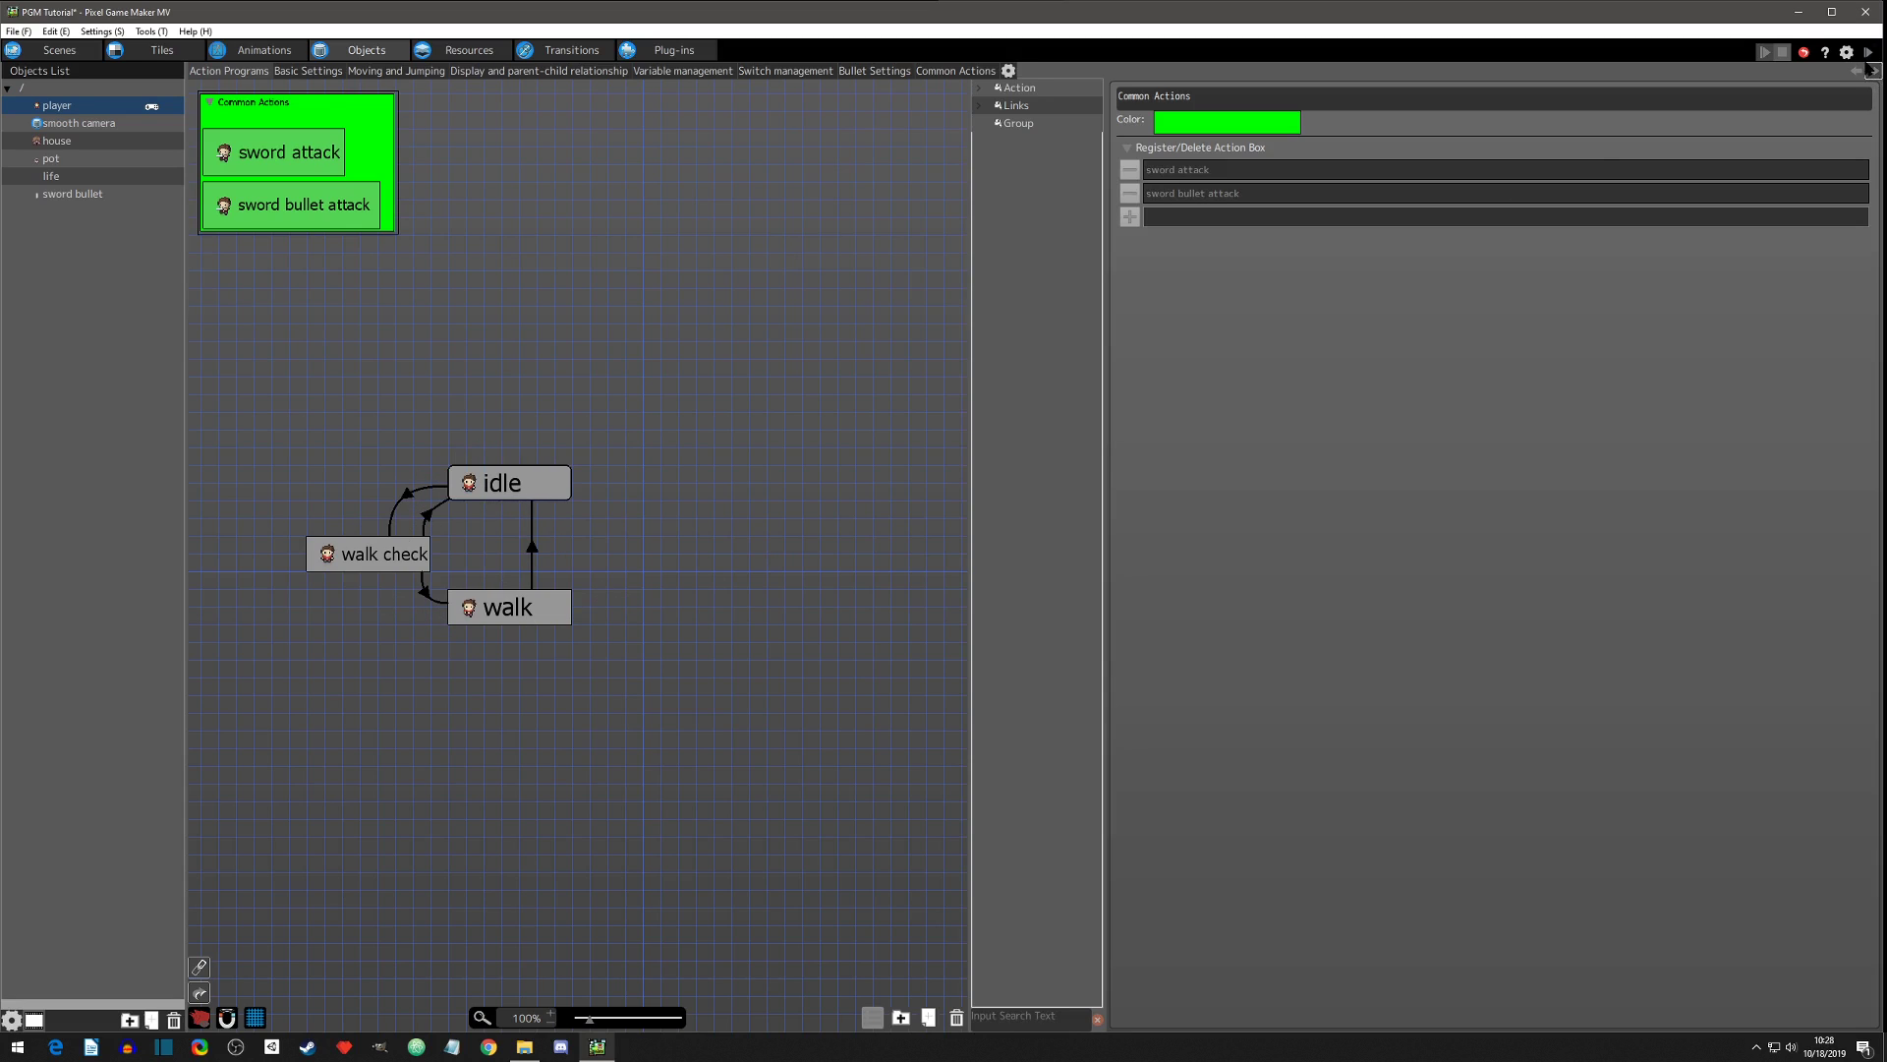
Test-play the game, walking the player past the fountain and trying the attacks in different directions.
{"action": "left_click", "coordinate": [1869, 51]}
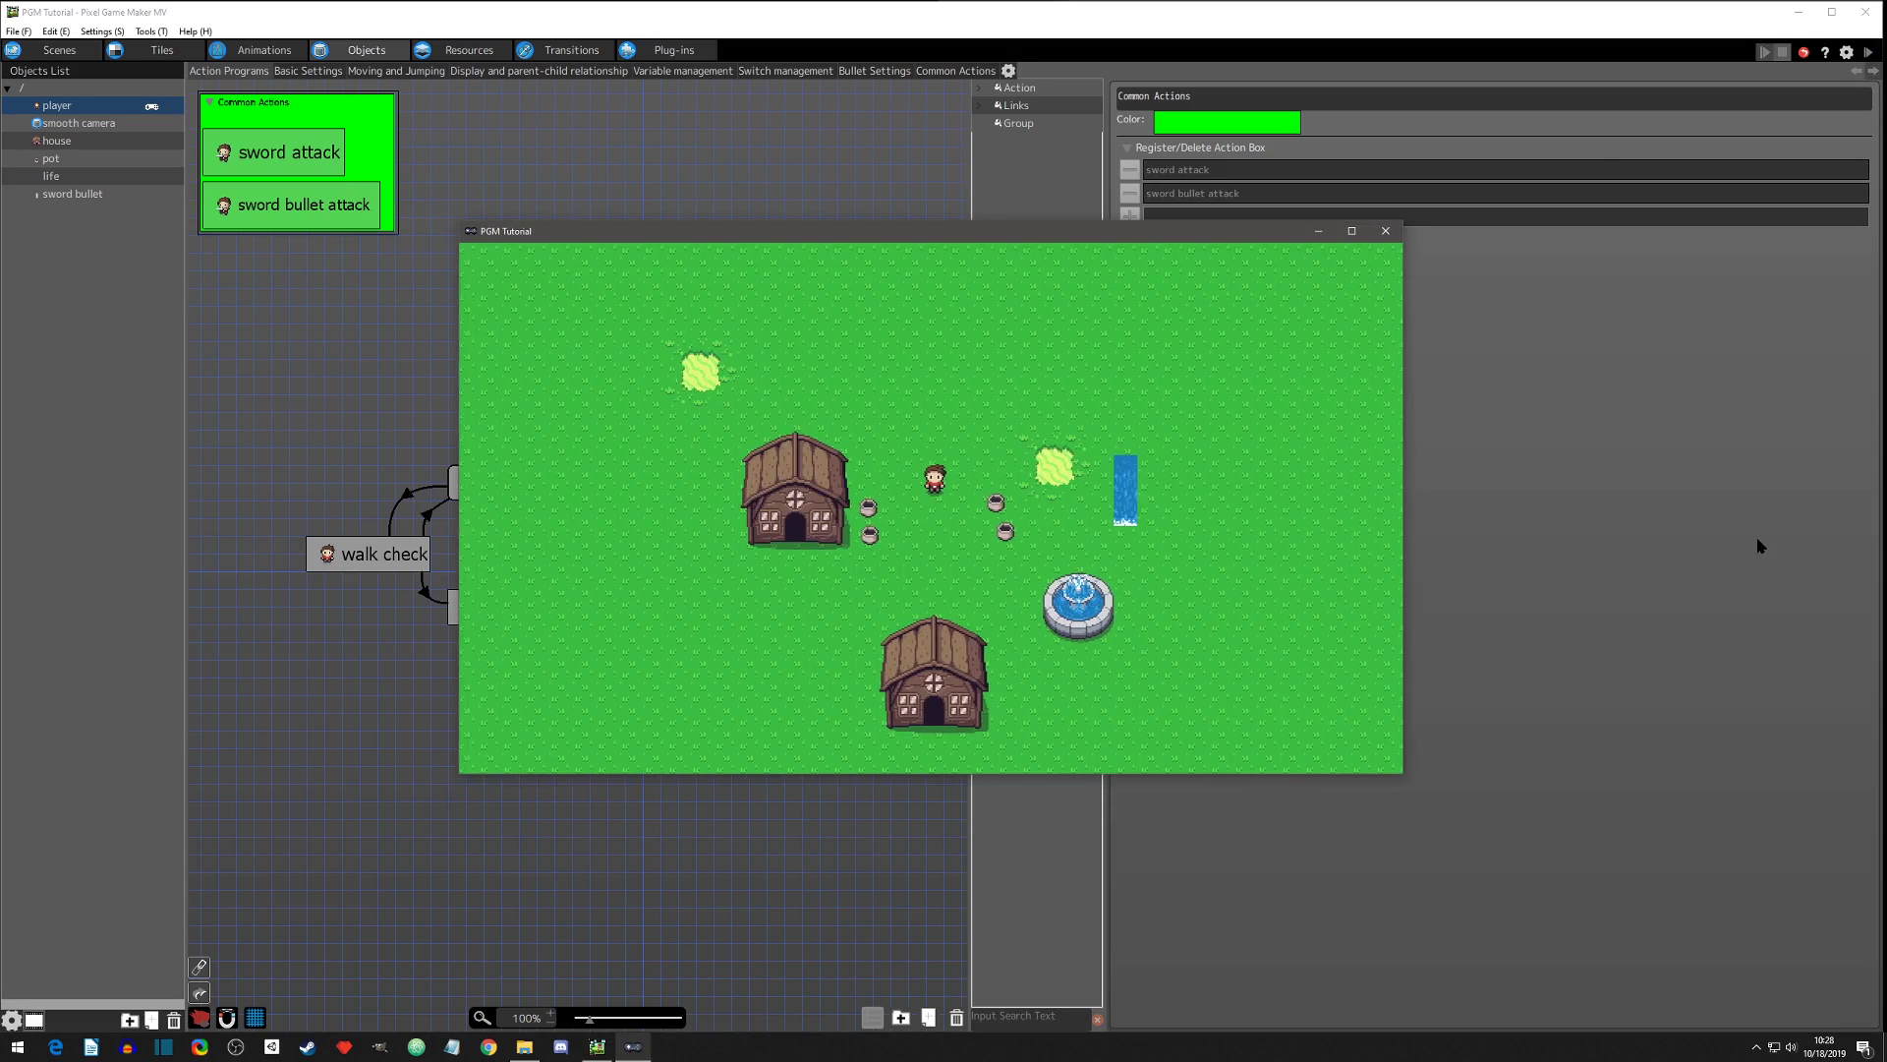
{"action": "key", "text": "Right"}
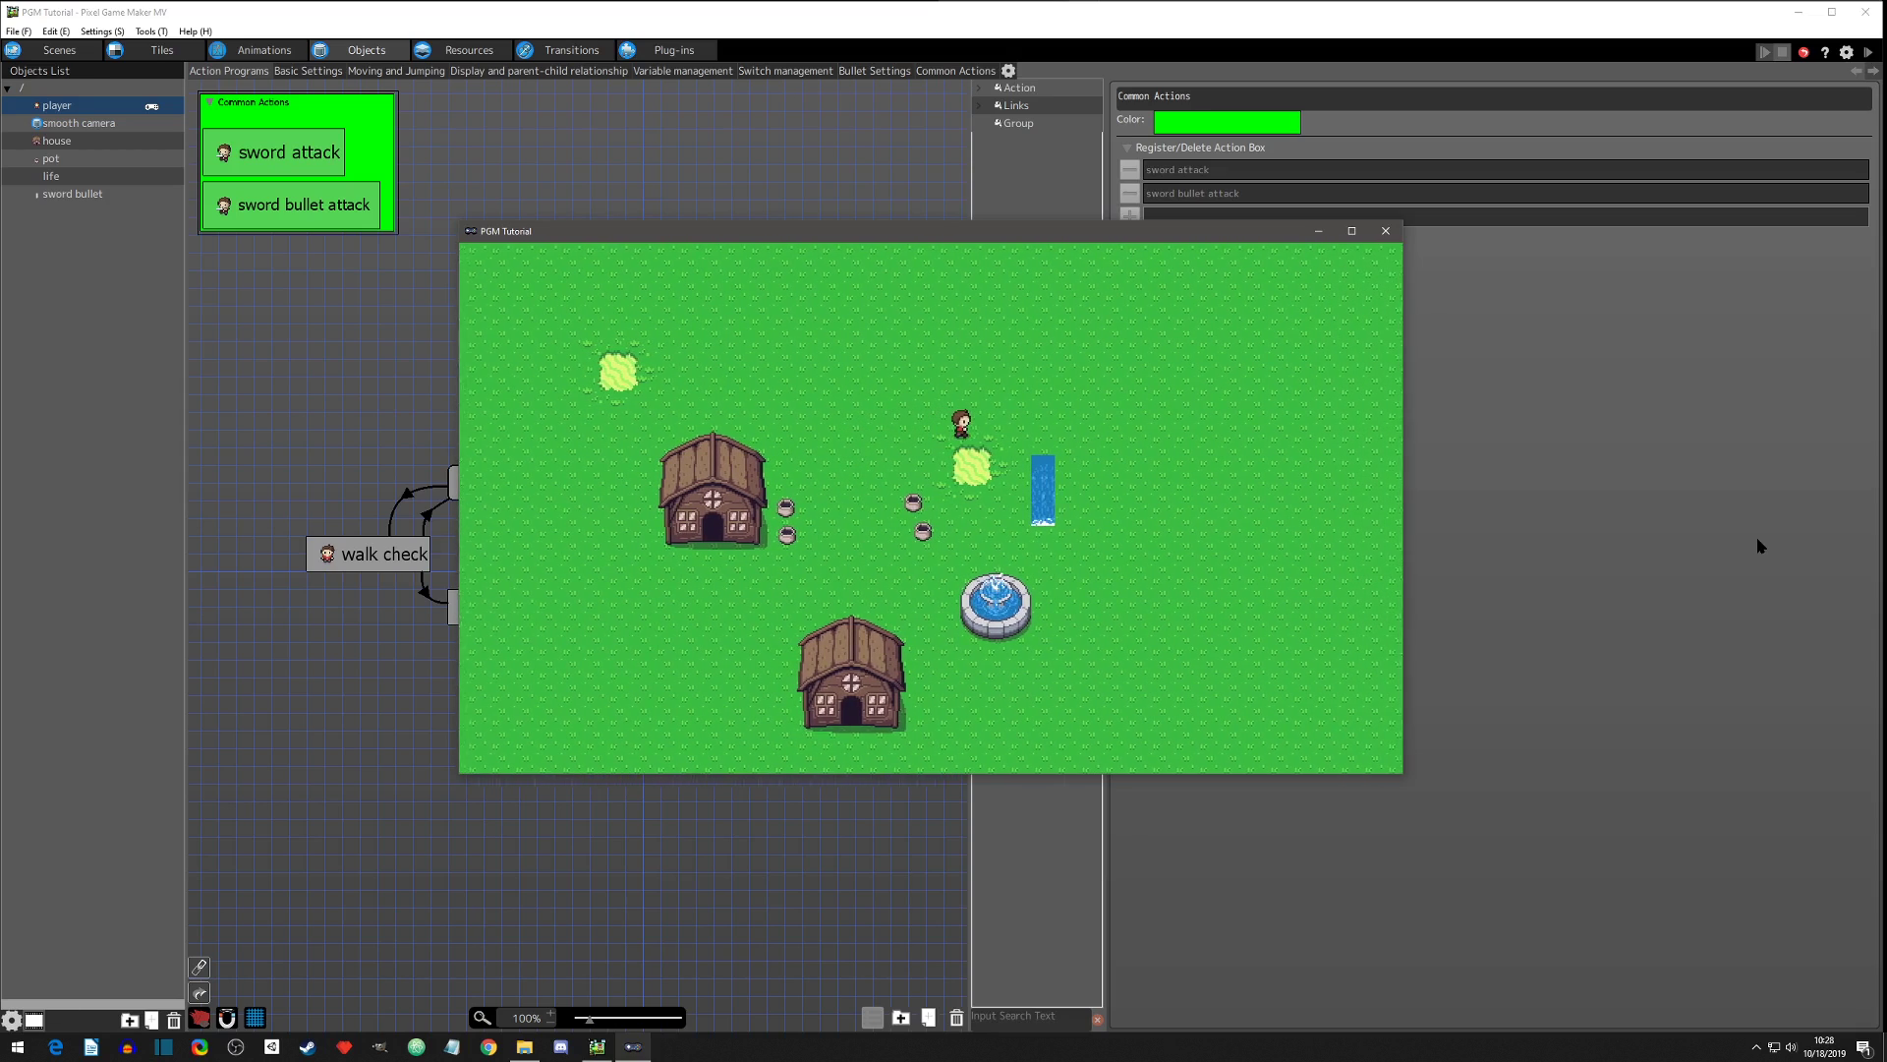
{"action": "key", "text": "Down"}
{"action": "key", "text": "Down"}
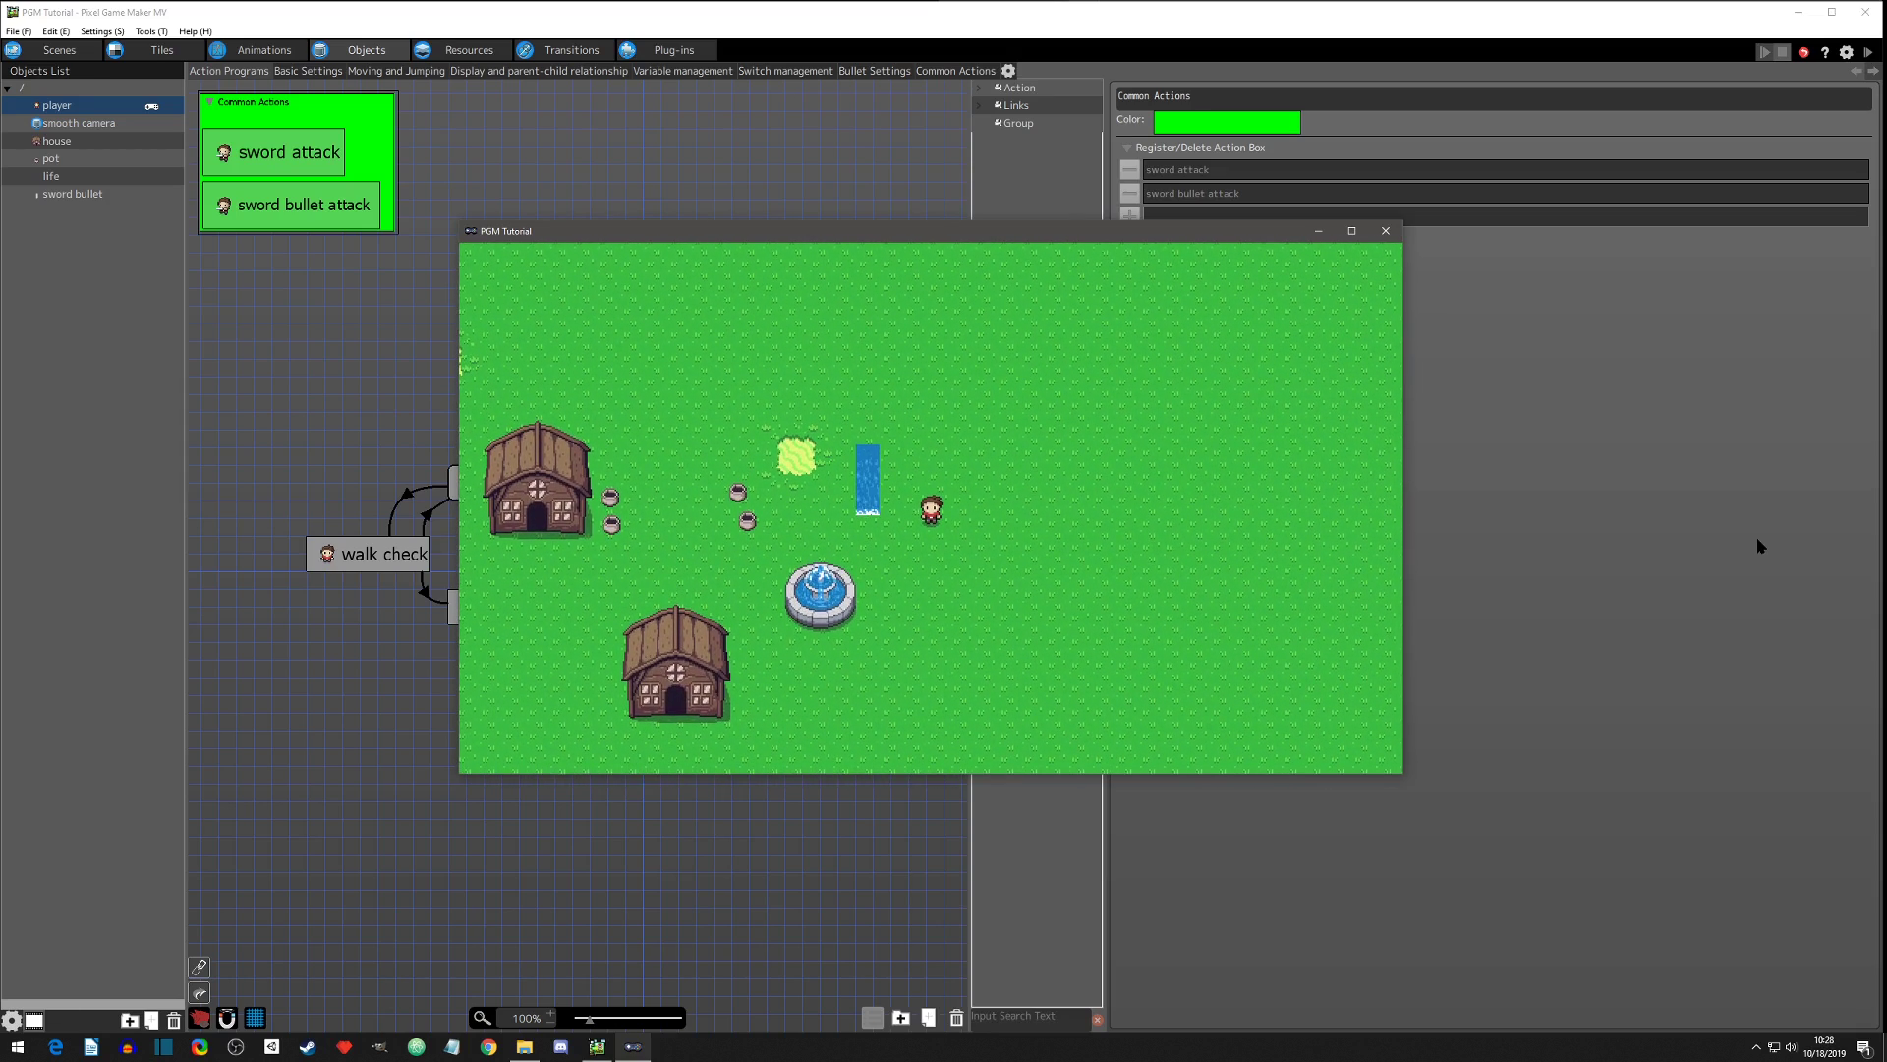
{"action": "key", "text": "z"}
{"action": "key", "text": "Down"}
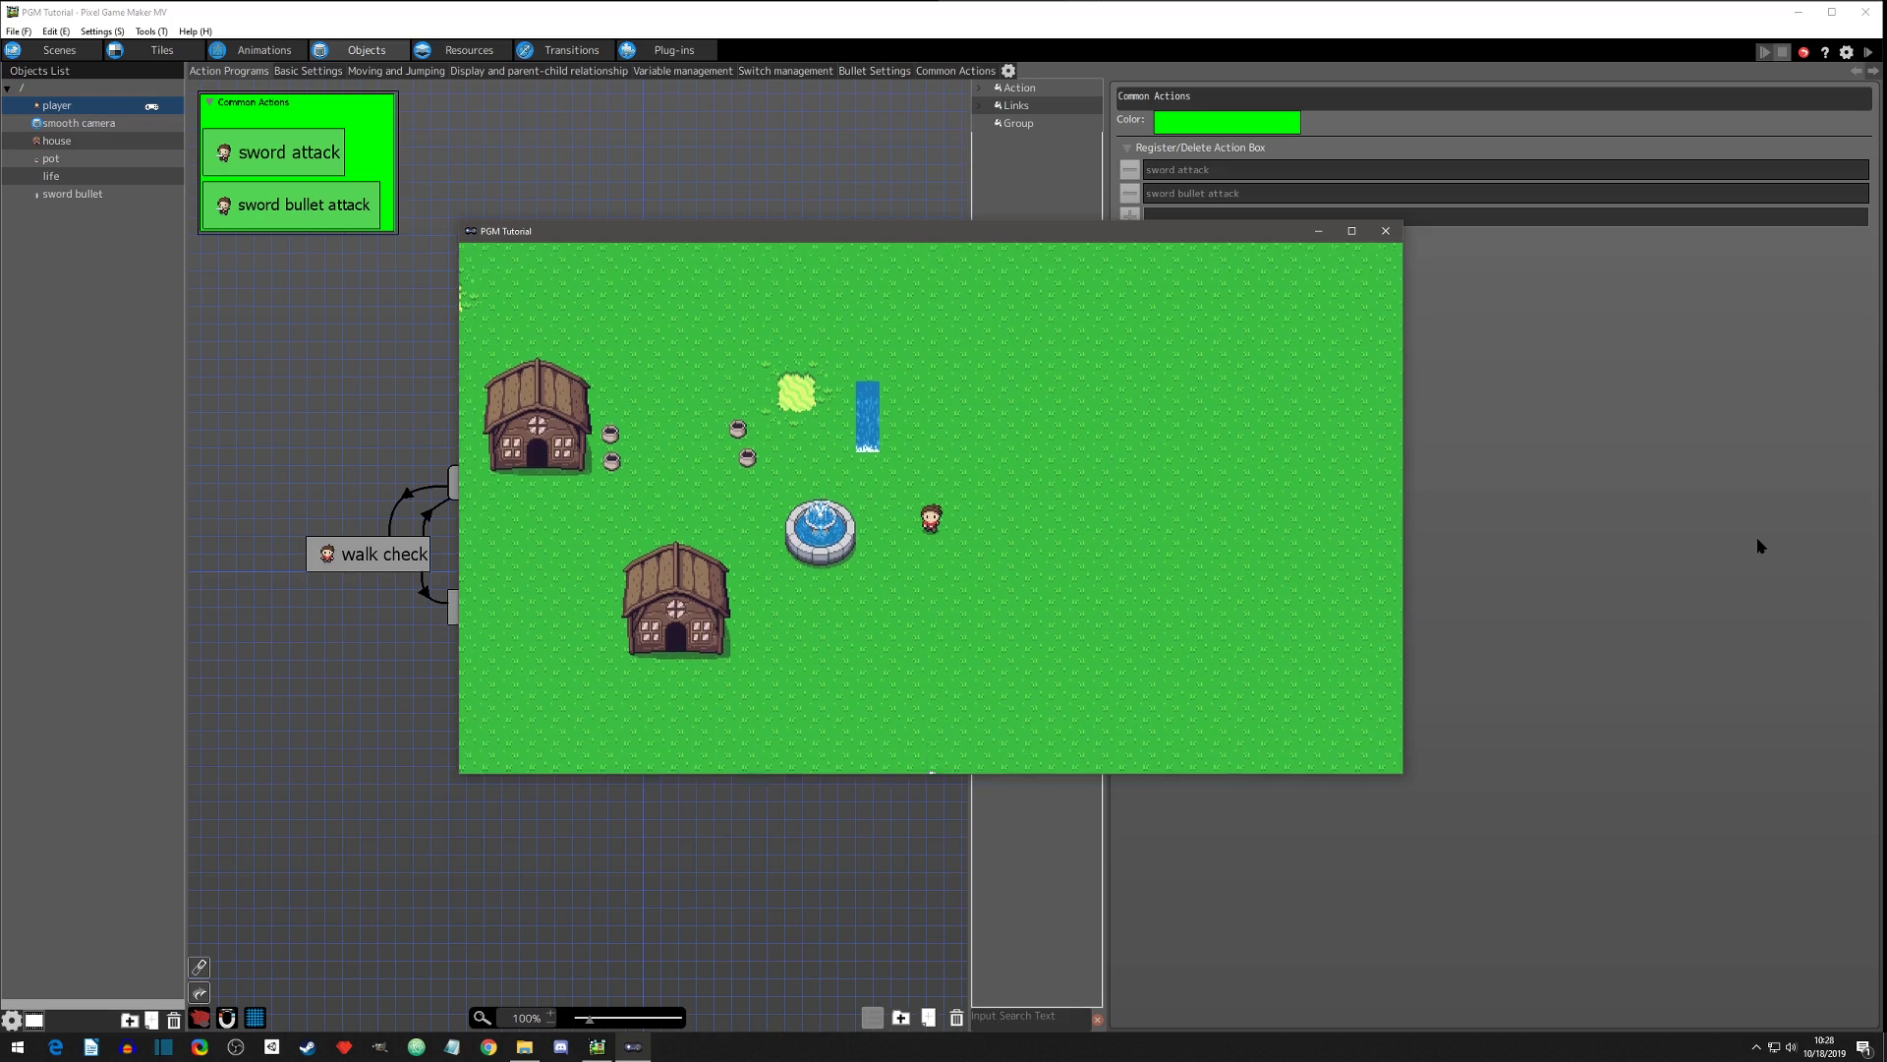
{"action": "key", "text": "Left"}
{"action": "key", "text": "Left"}
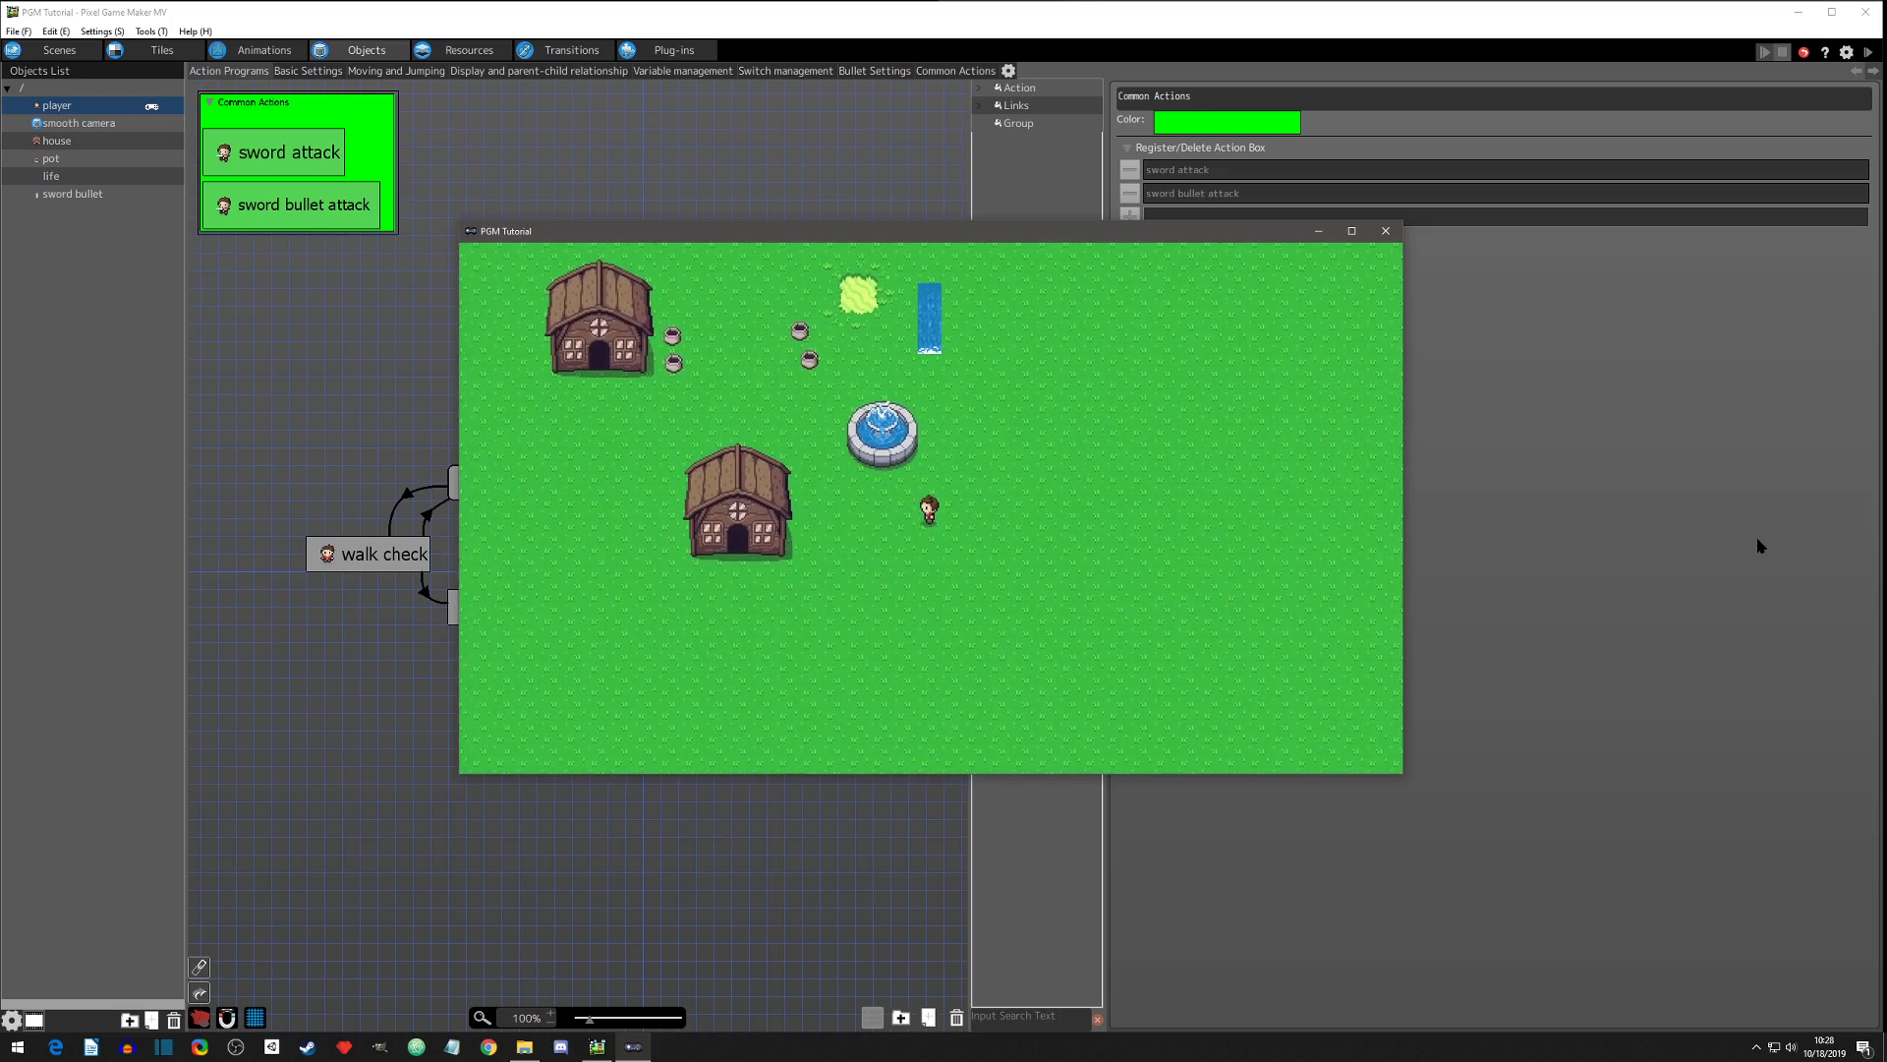
{"action": "key", "text": "Down"}
{"action": "key", "text": "z"}
{"action": "key", "text": "Up"}
{"action": "key", "text": "Right"}
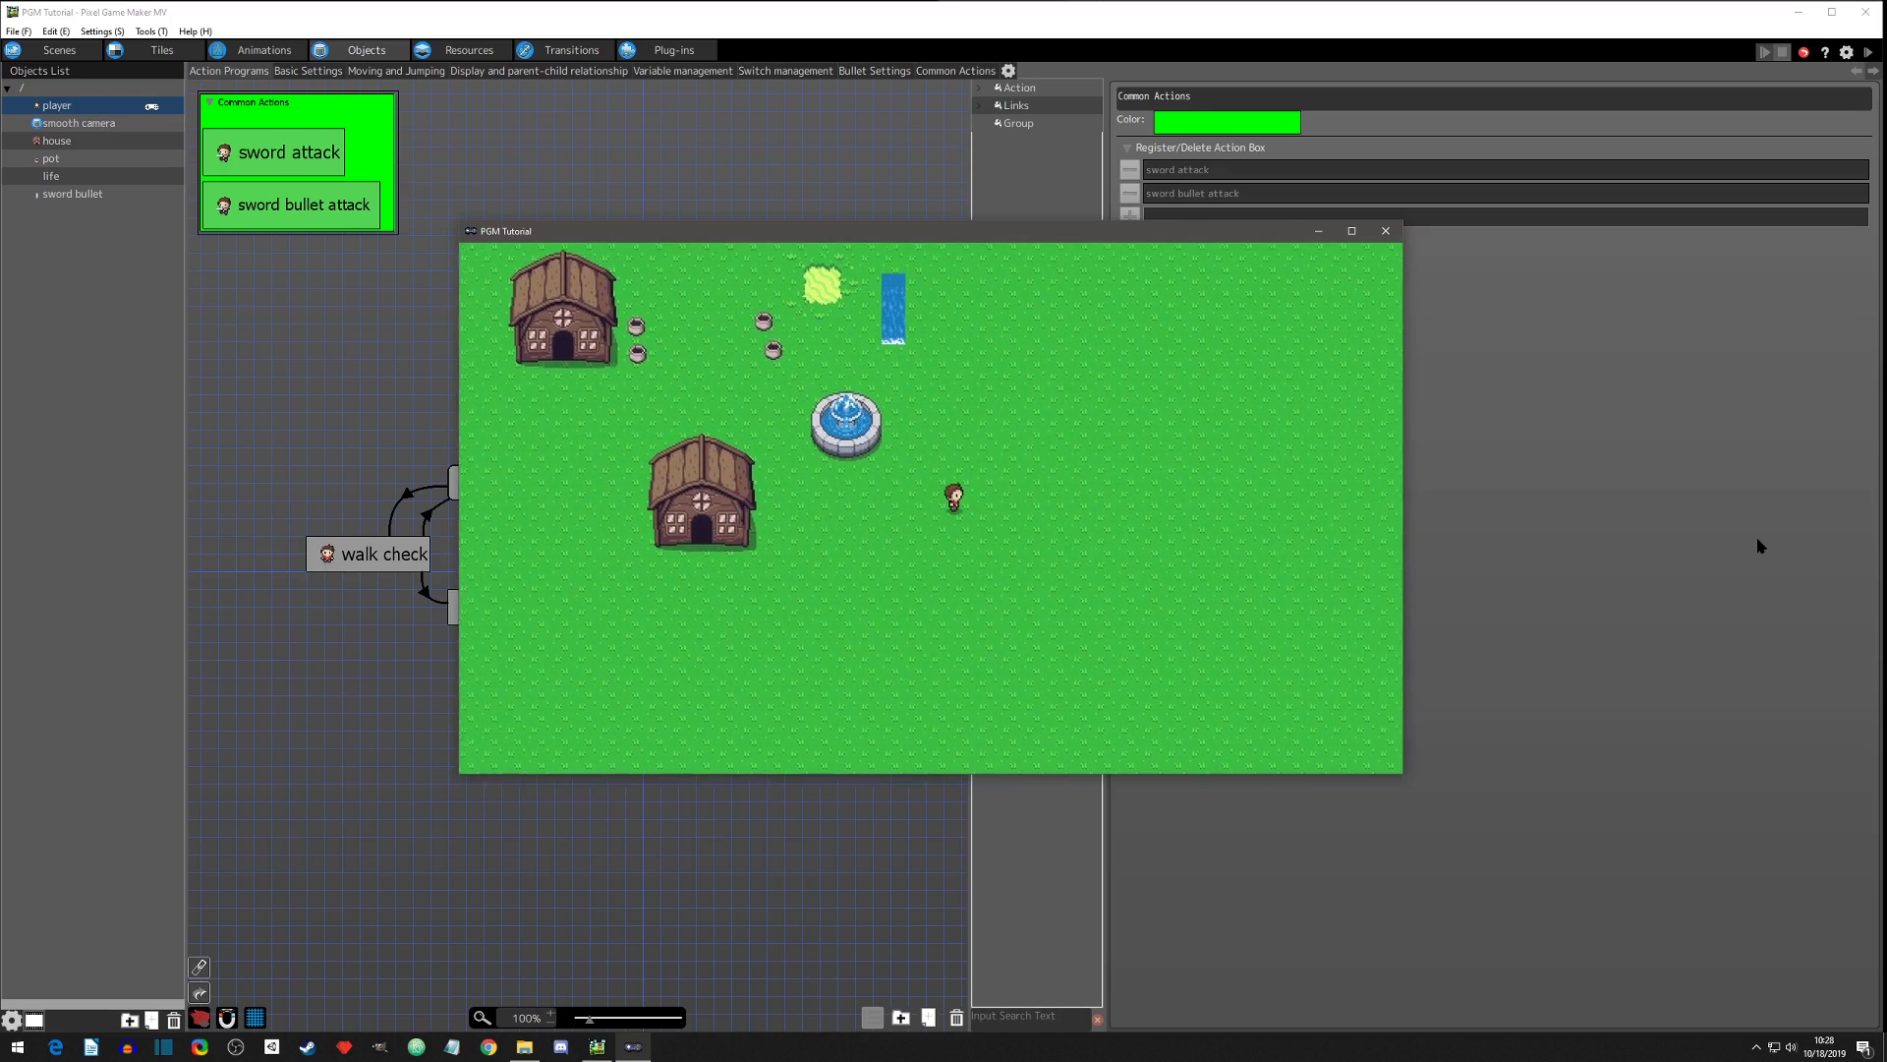
{"action": "key", "text": "z"}
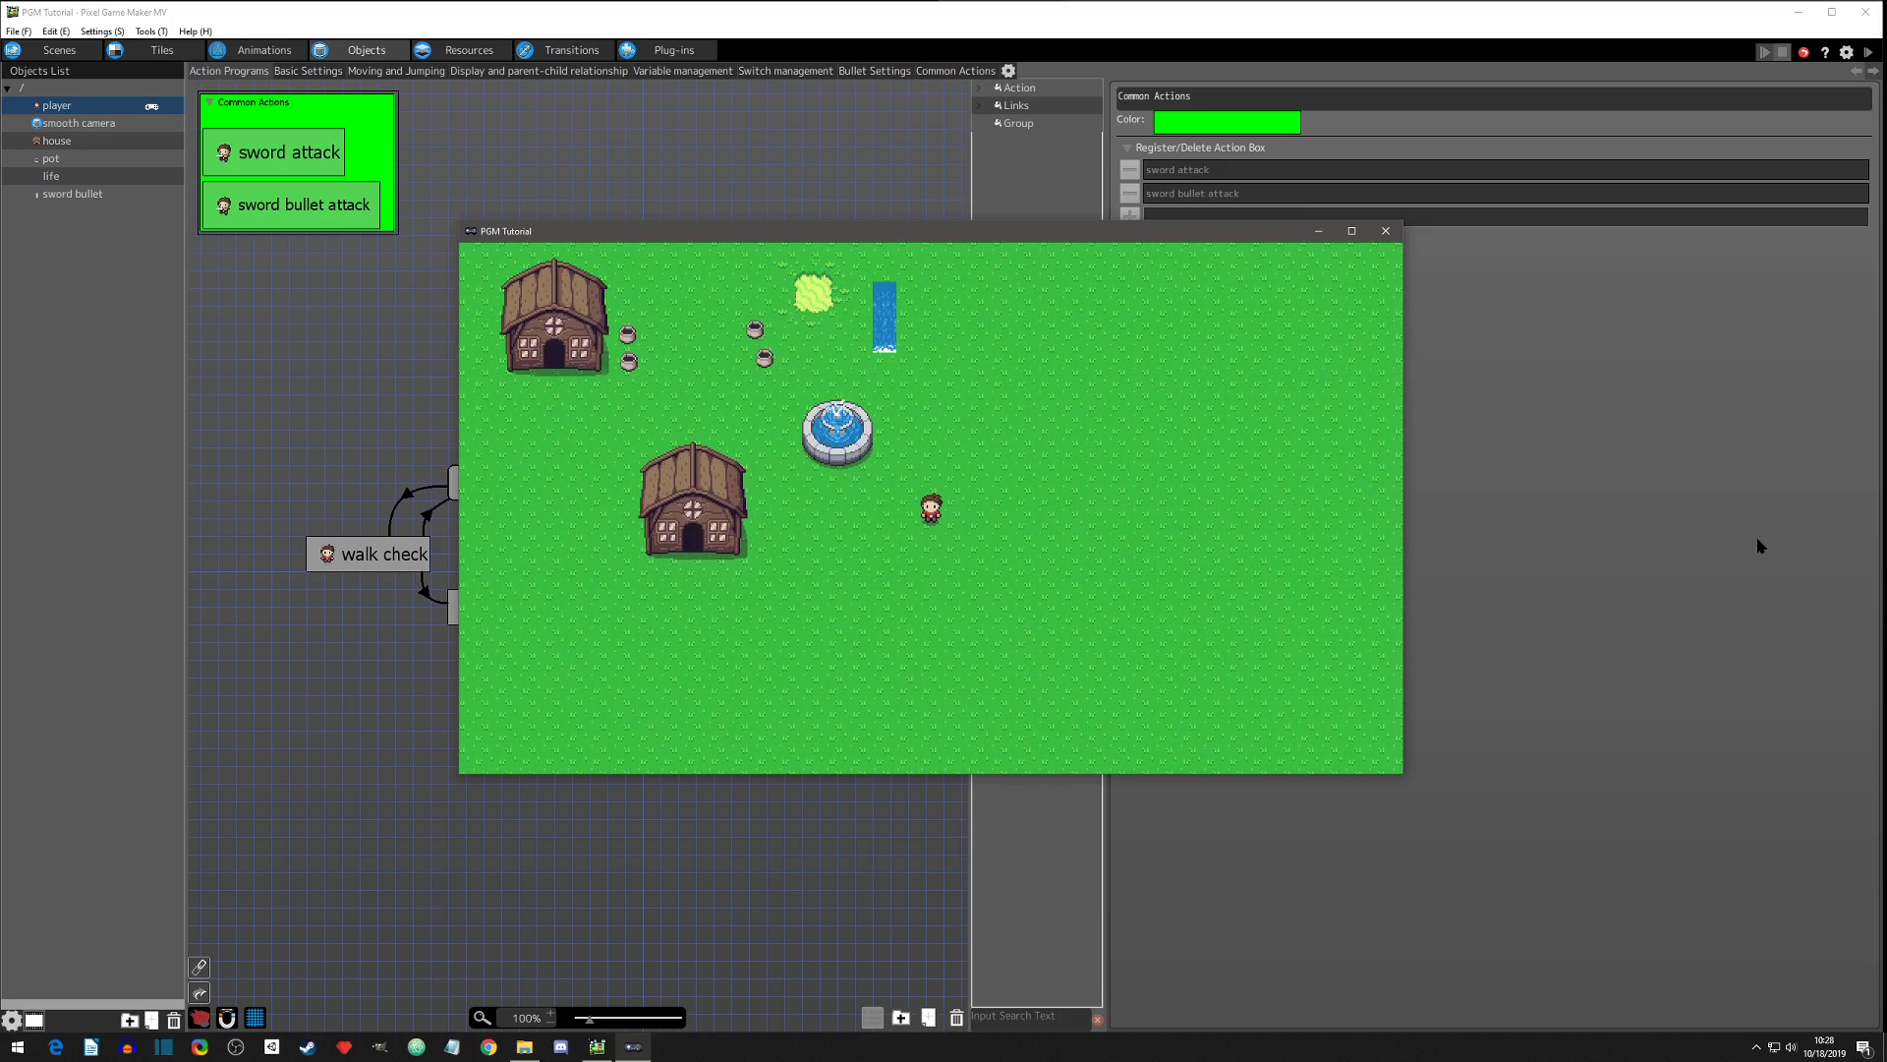
Walk the player back to the pots, try the attacks on them from different sides, and end the test play.
{"action": "key", "text": "Left"}
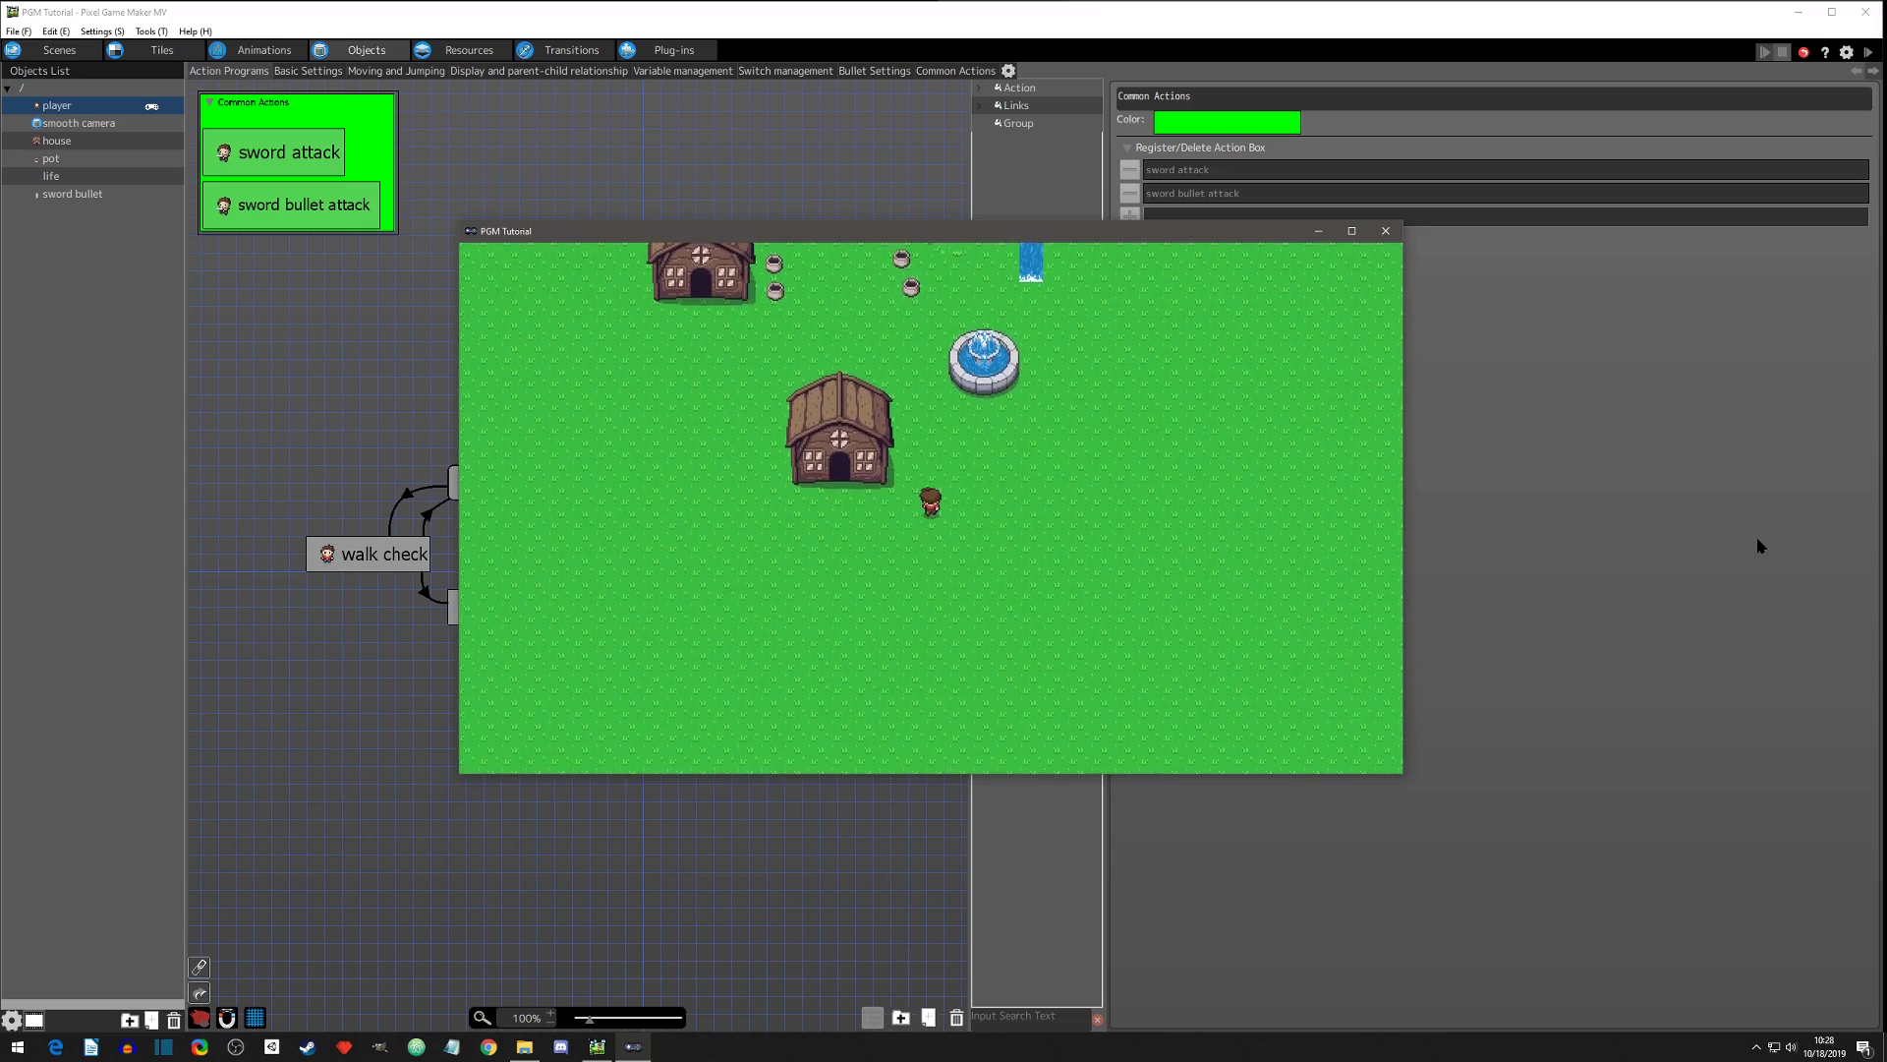
{"action": "key", "text": "Up"}
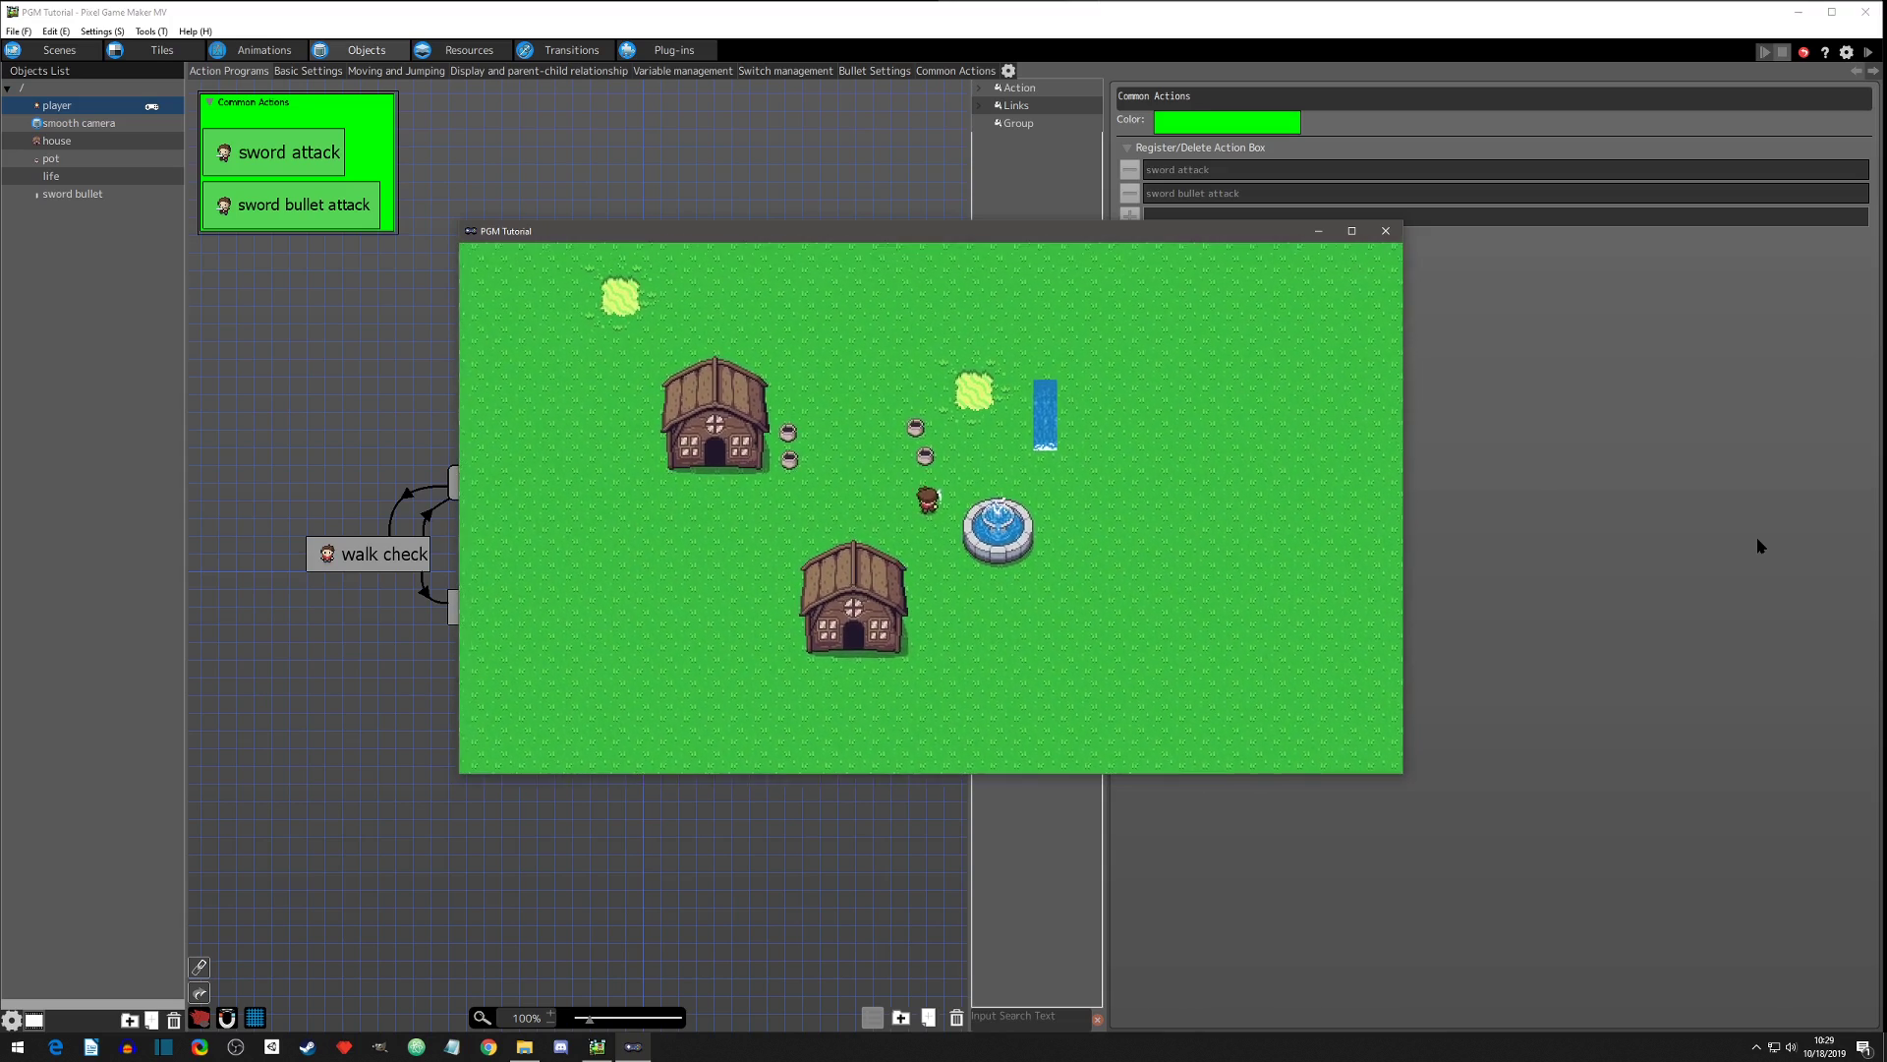
{"action": "key", "text": "Up"}
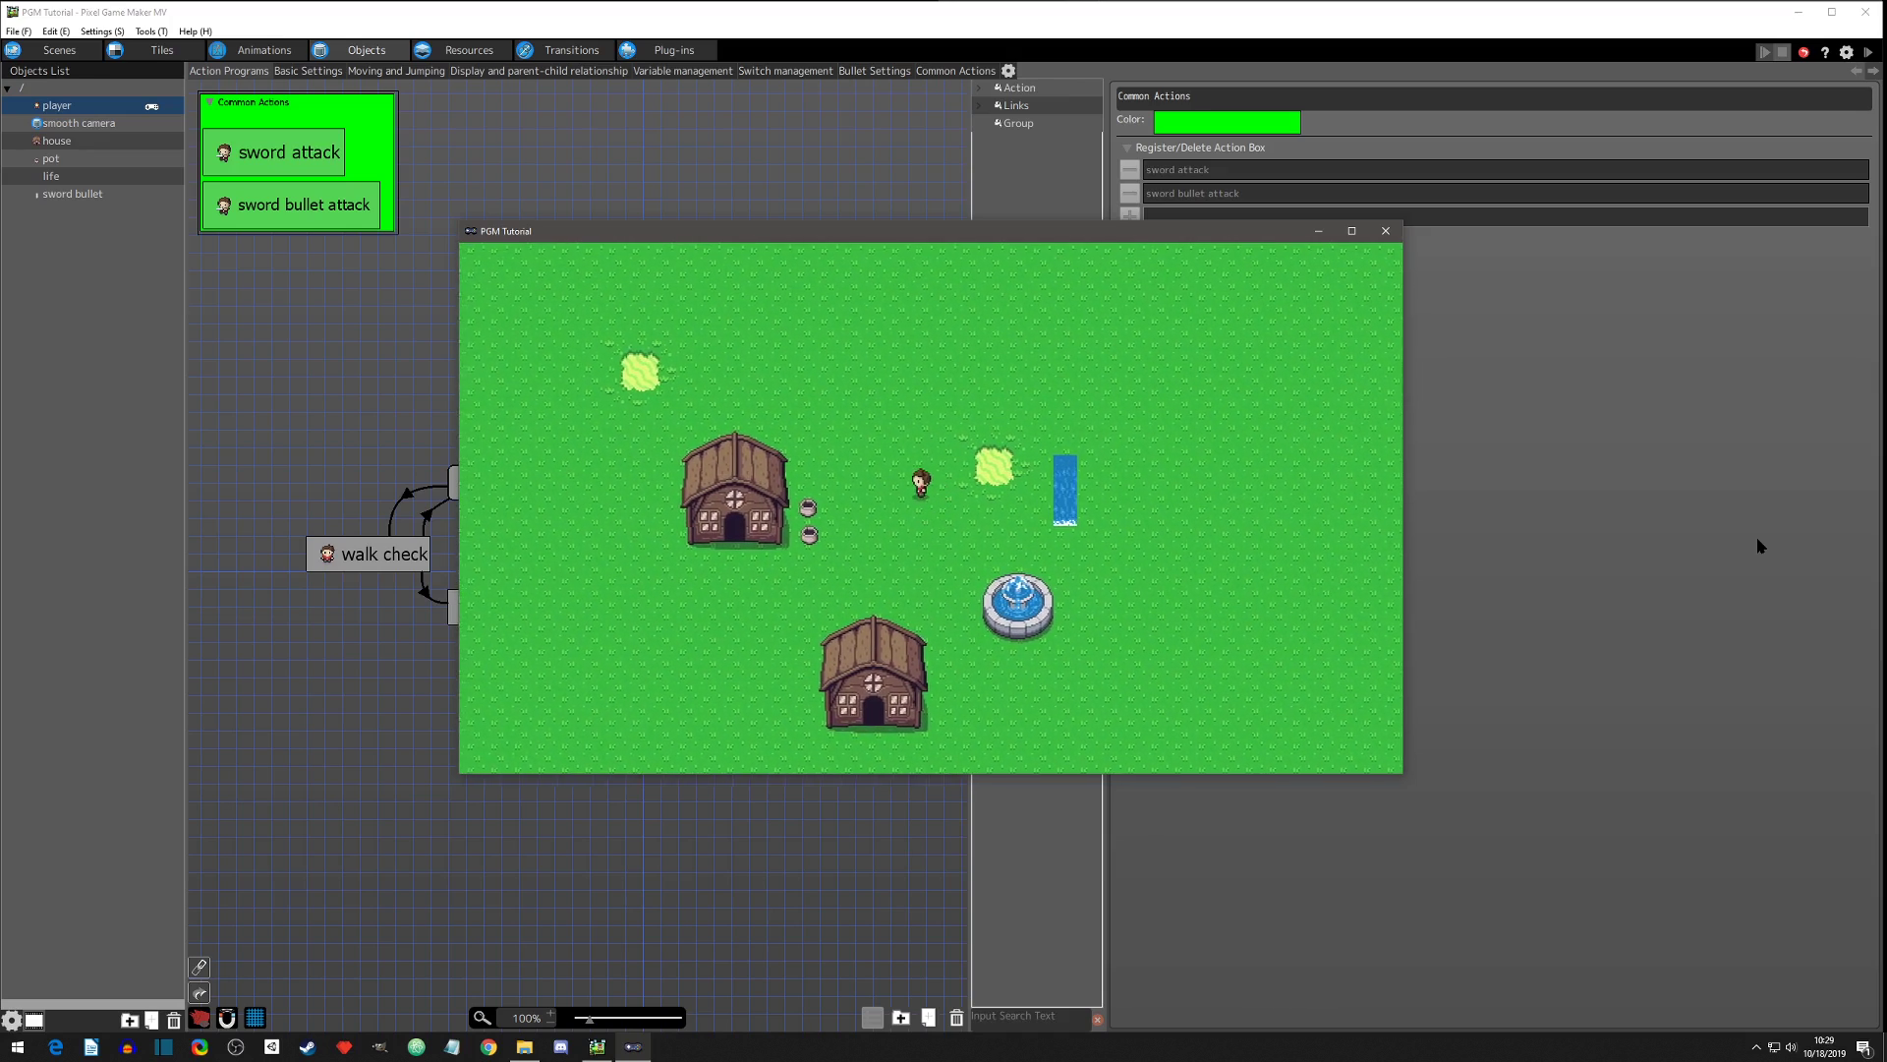
{"action": "key", "text": "Left"}
{"action": "key", "text": "Right"}
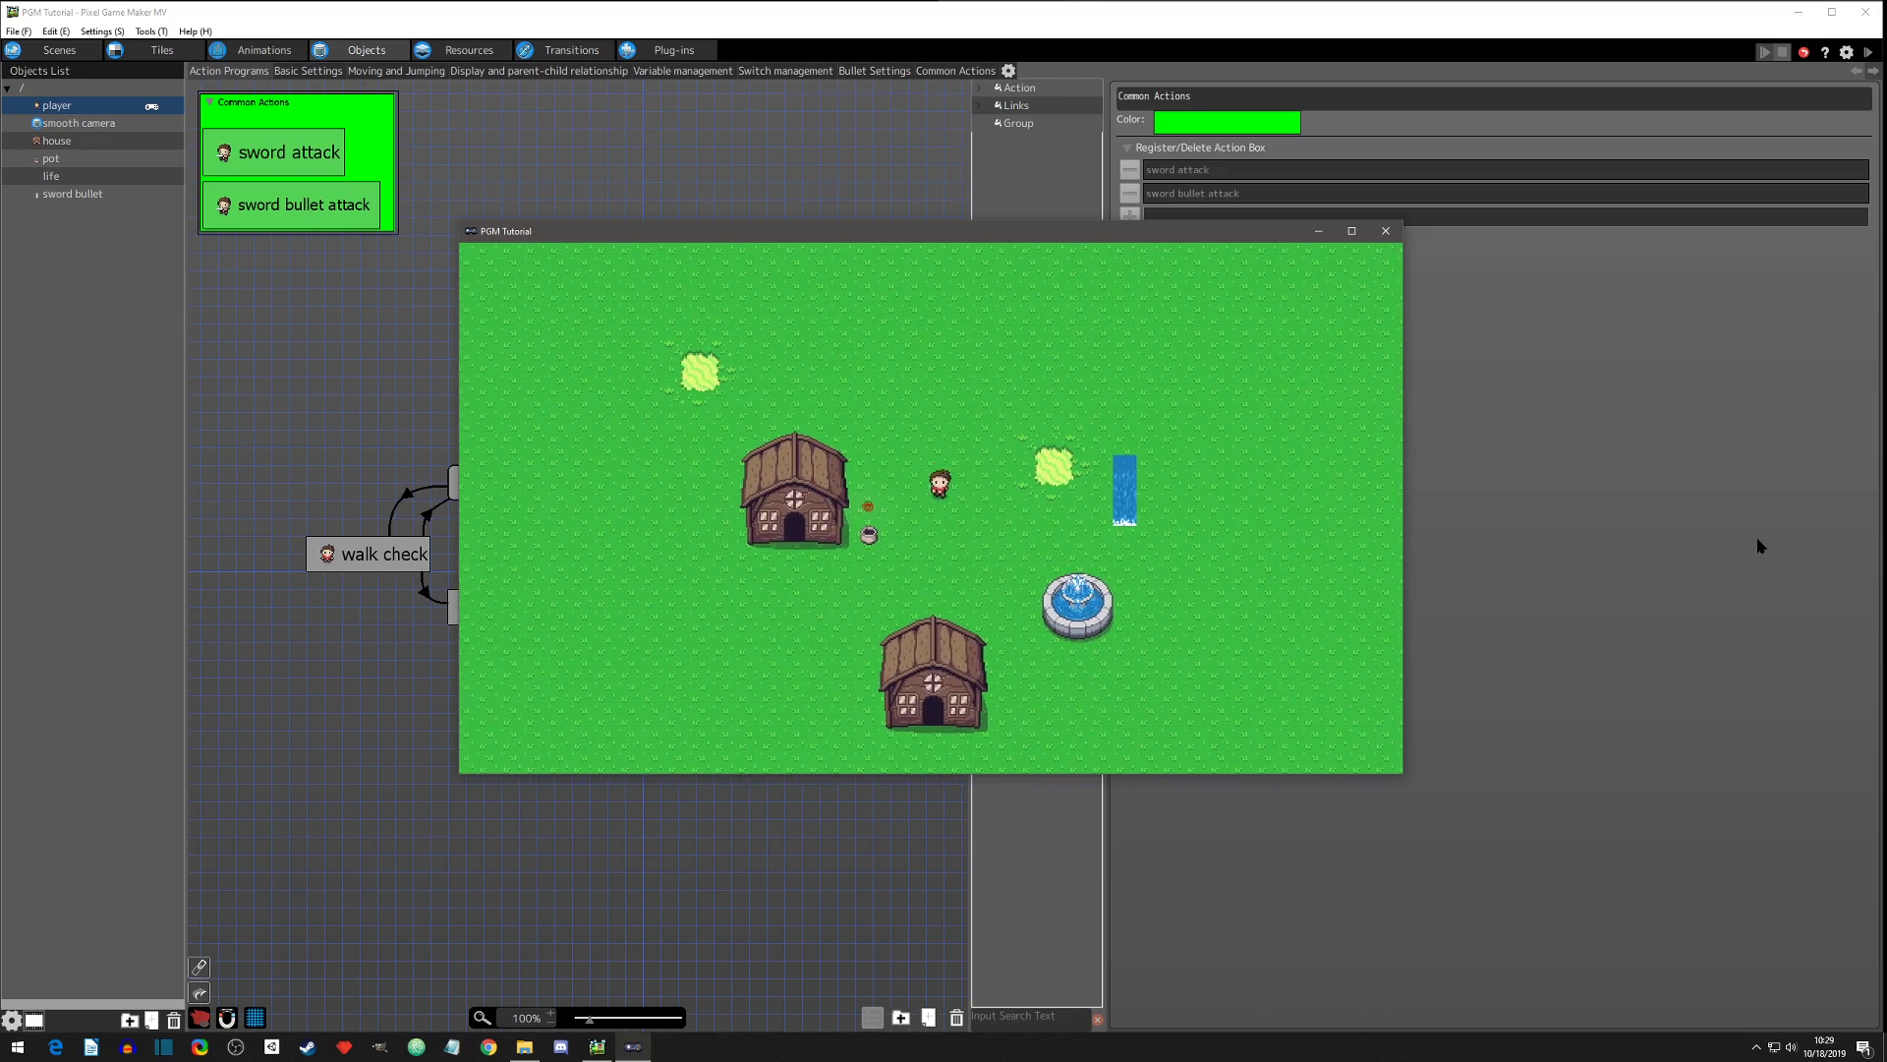
{"action": "key", "text": "Down"}
{"action": "key", "text": "Right"}
{"action": "key", "text": "Up"}
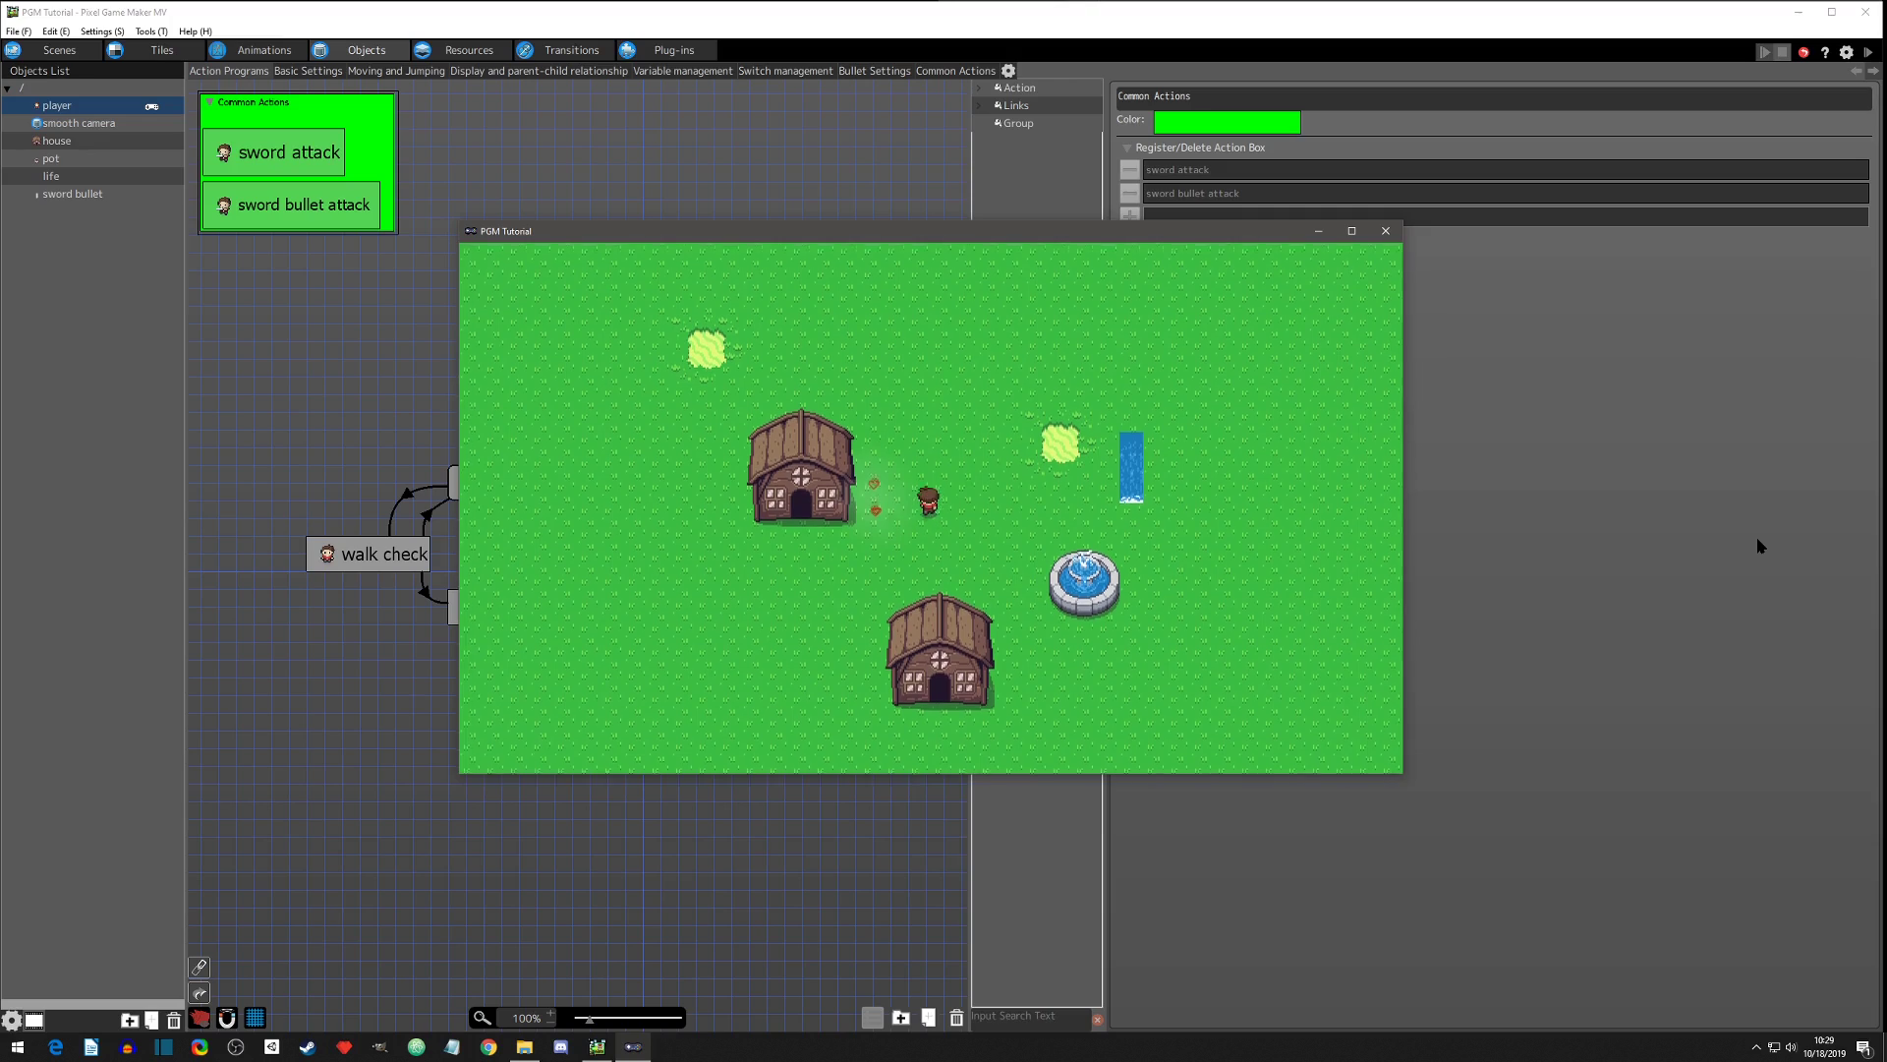
{"action": "key", "text": "z"}
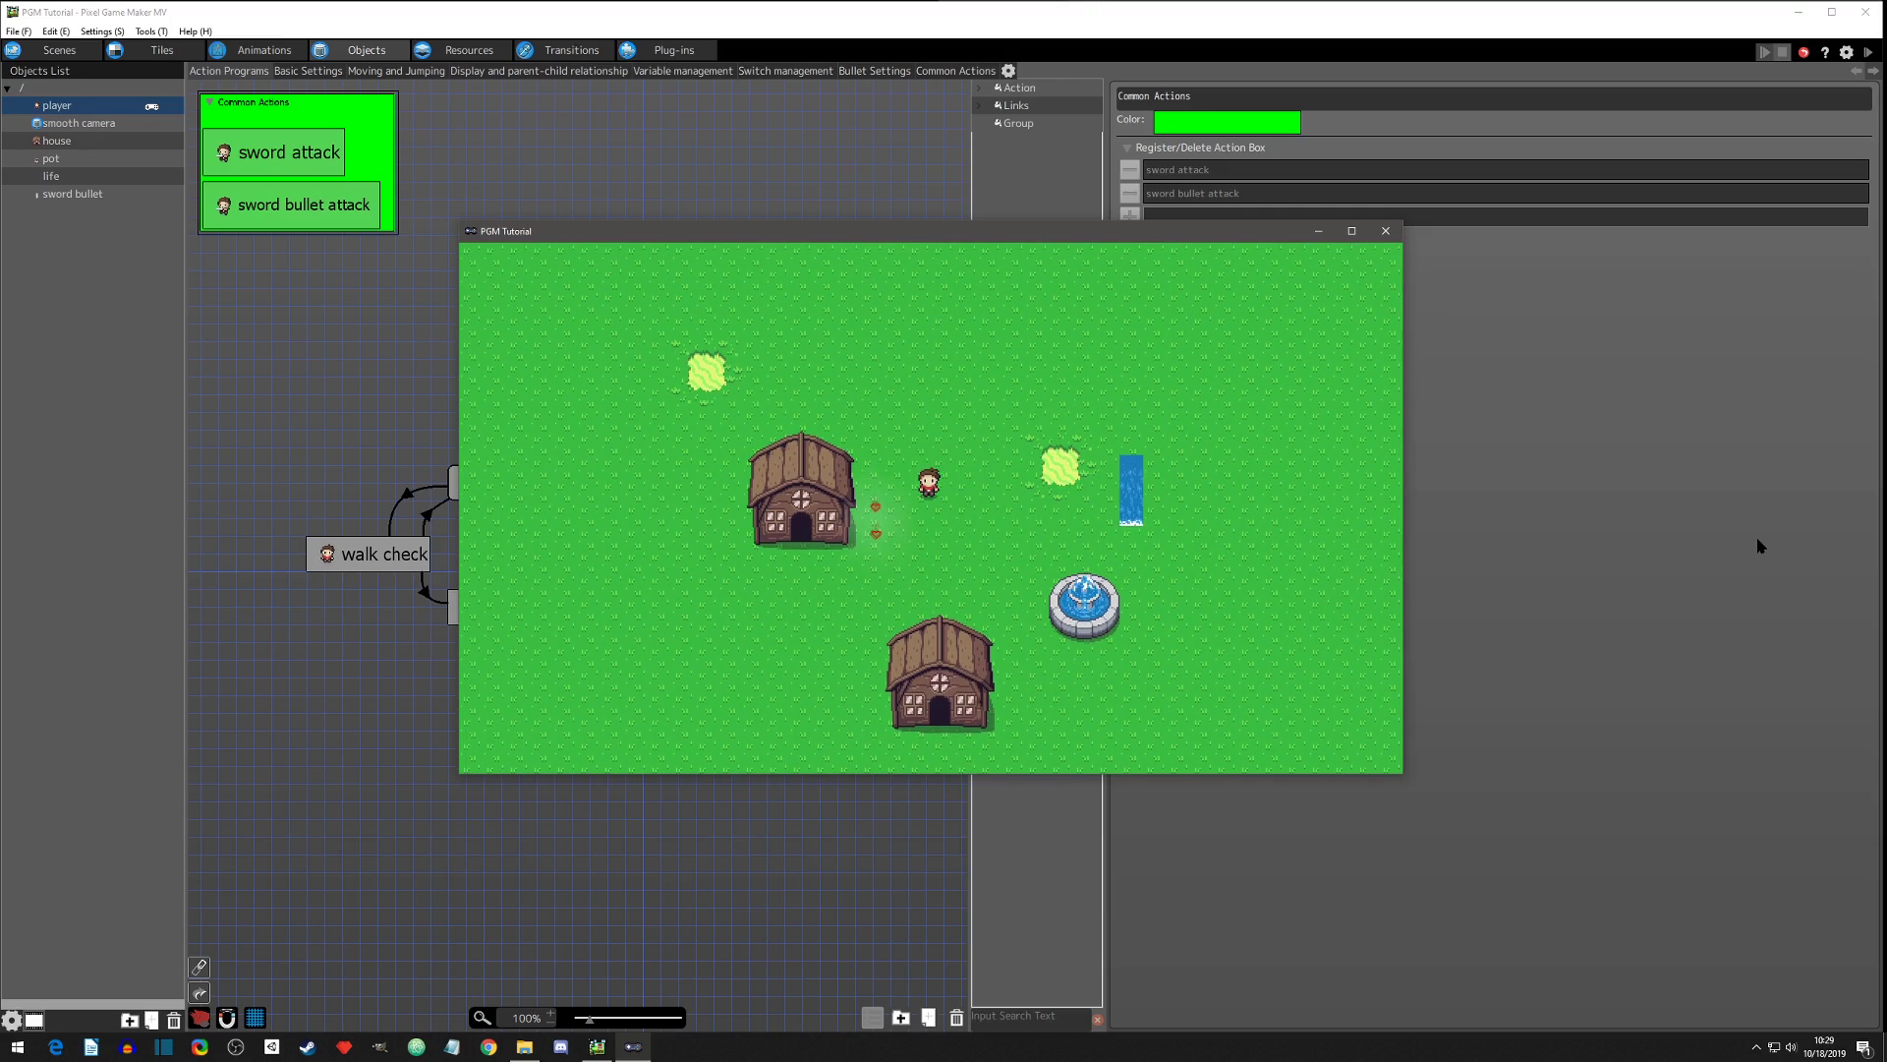
{"action": "left_click", "coordinate": [1385, 231]}
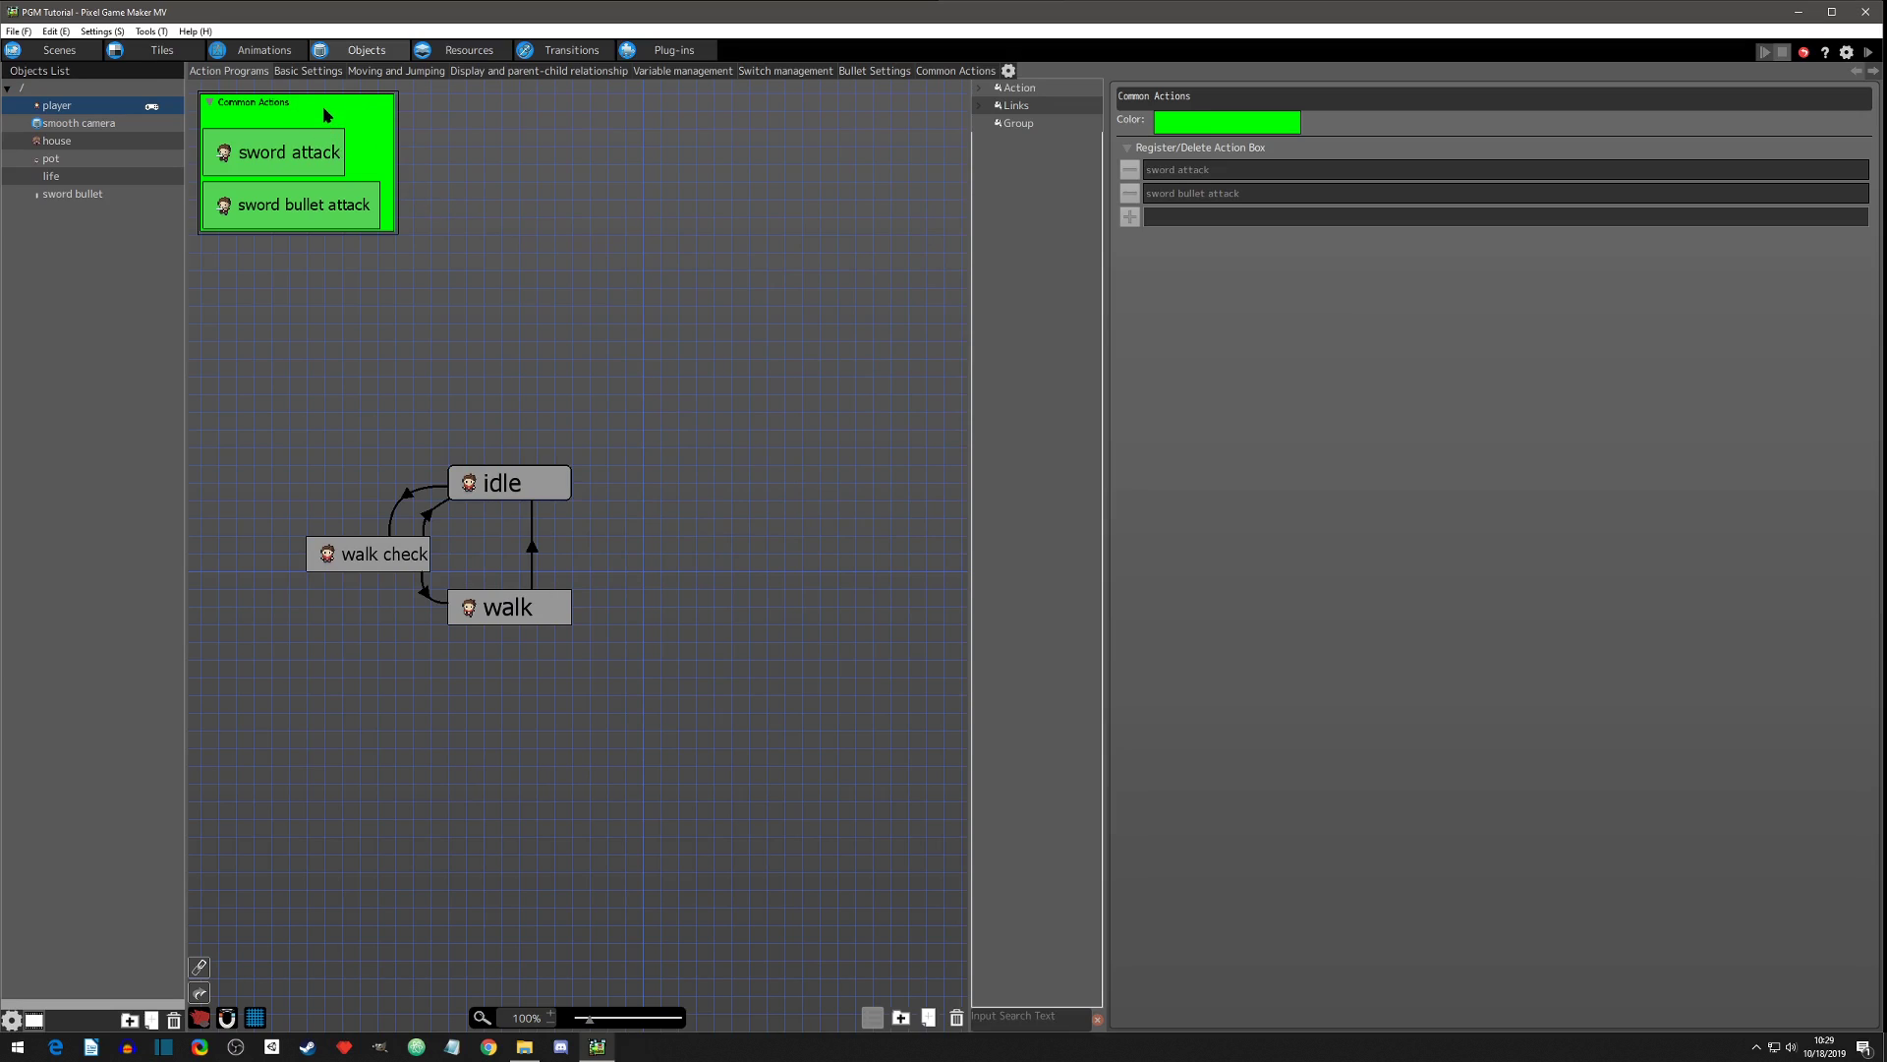
Review the two common attack actions, the link from walk to idle, and the idle, walk check and walk action boxes.
{"action": "mouse_move", "coordinate": [295, 205]}
{"action": "left_mouse_down"}
{"action": "mouse_move", "coordinate": [312, 388]}
{"action": "mouse_move", "coordinate": [297, 205]}
{"action": "left_mouse_up"}
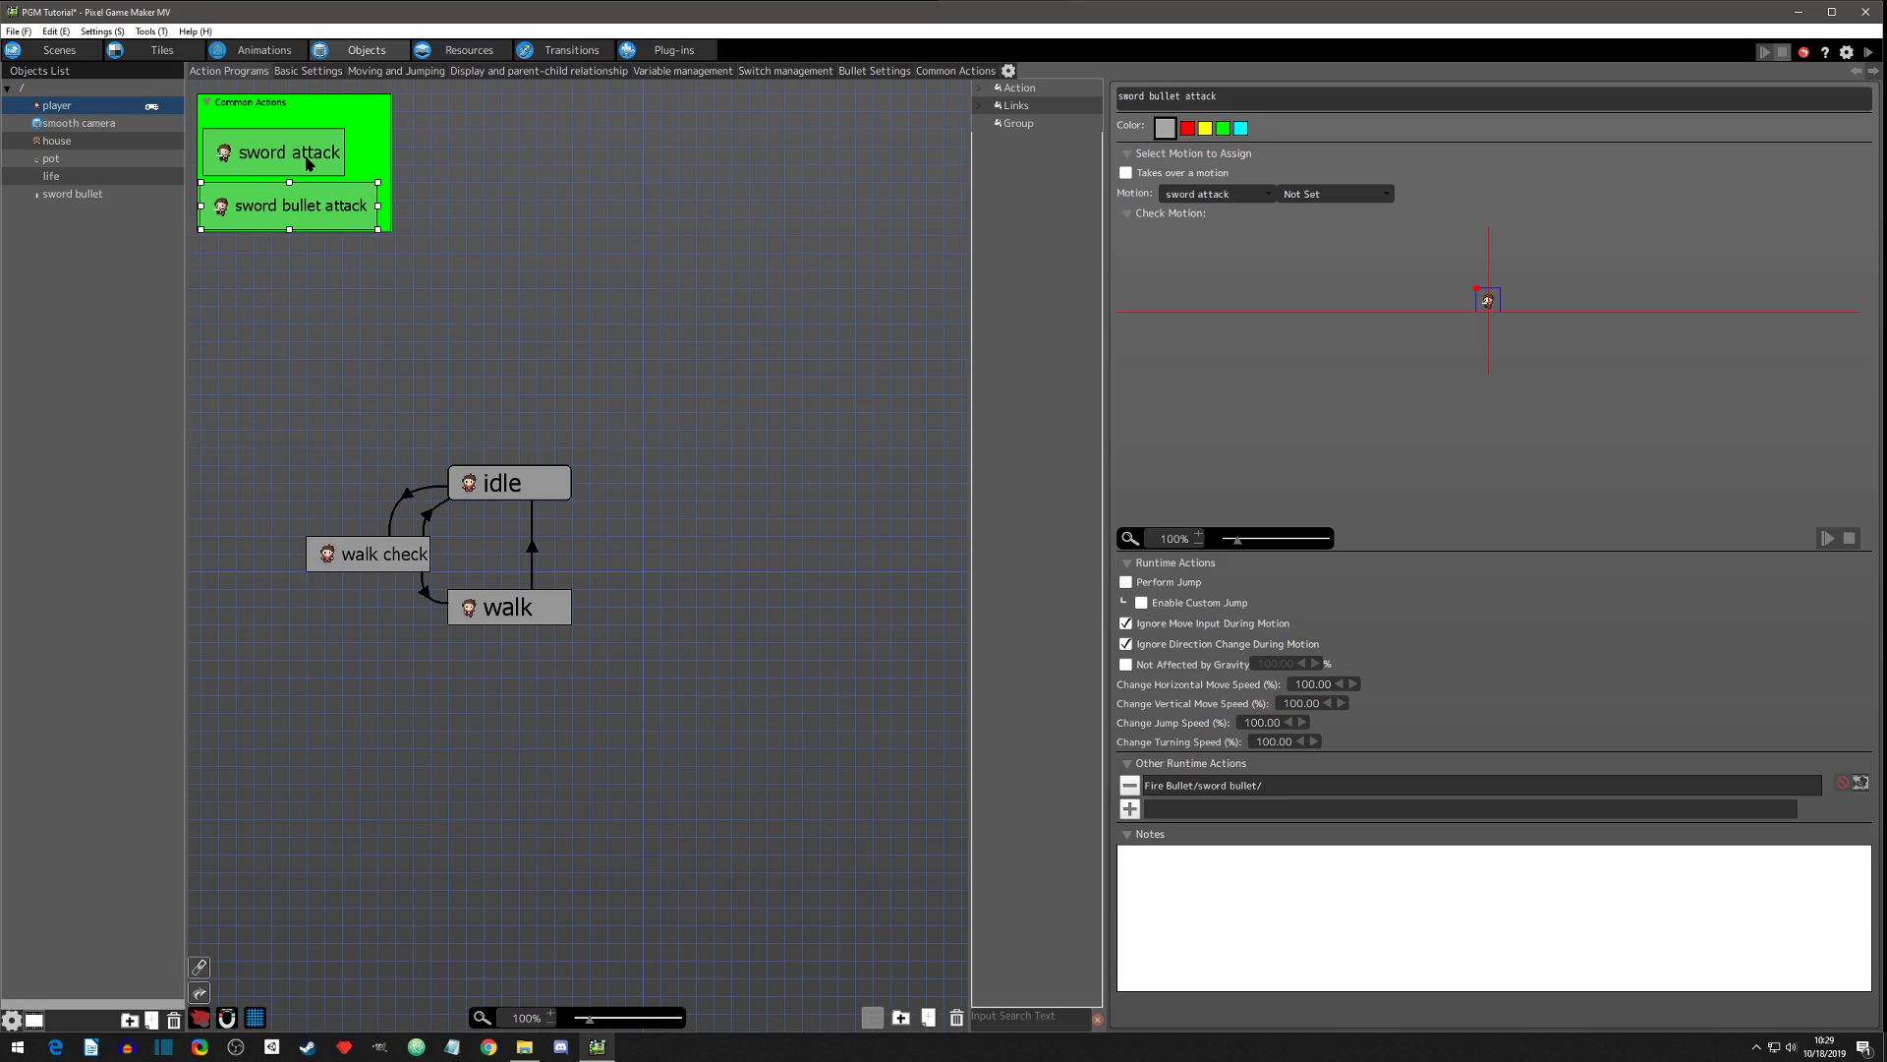
{"action": "left_click", "coordinate": [304, 163]}
{"action": "left_click", "coordinate": [505, 180]}
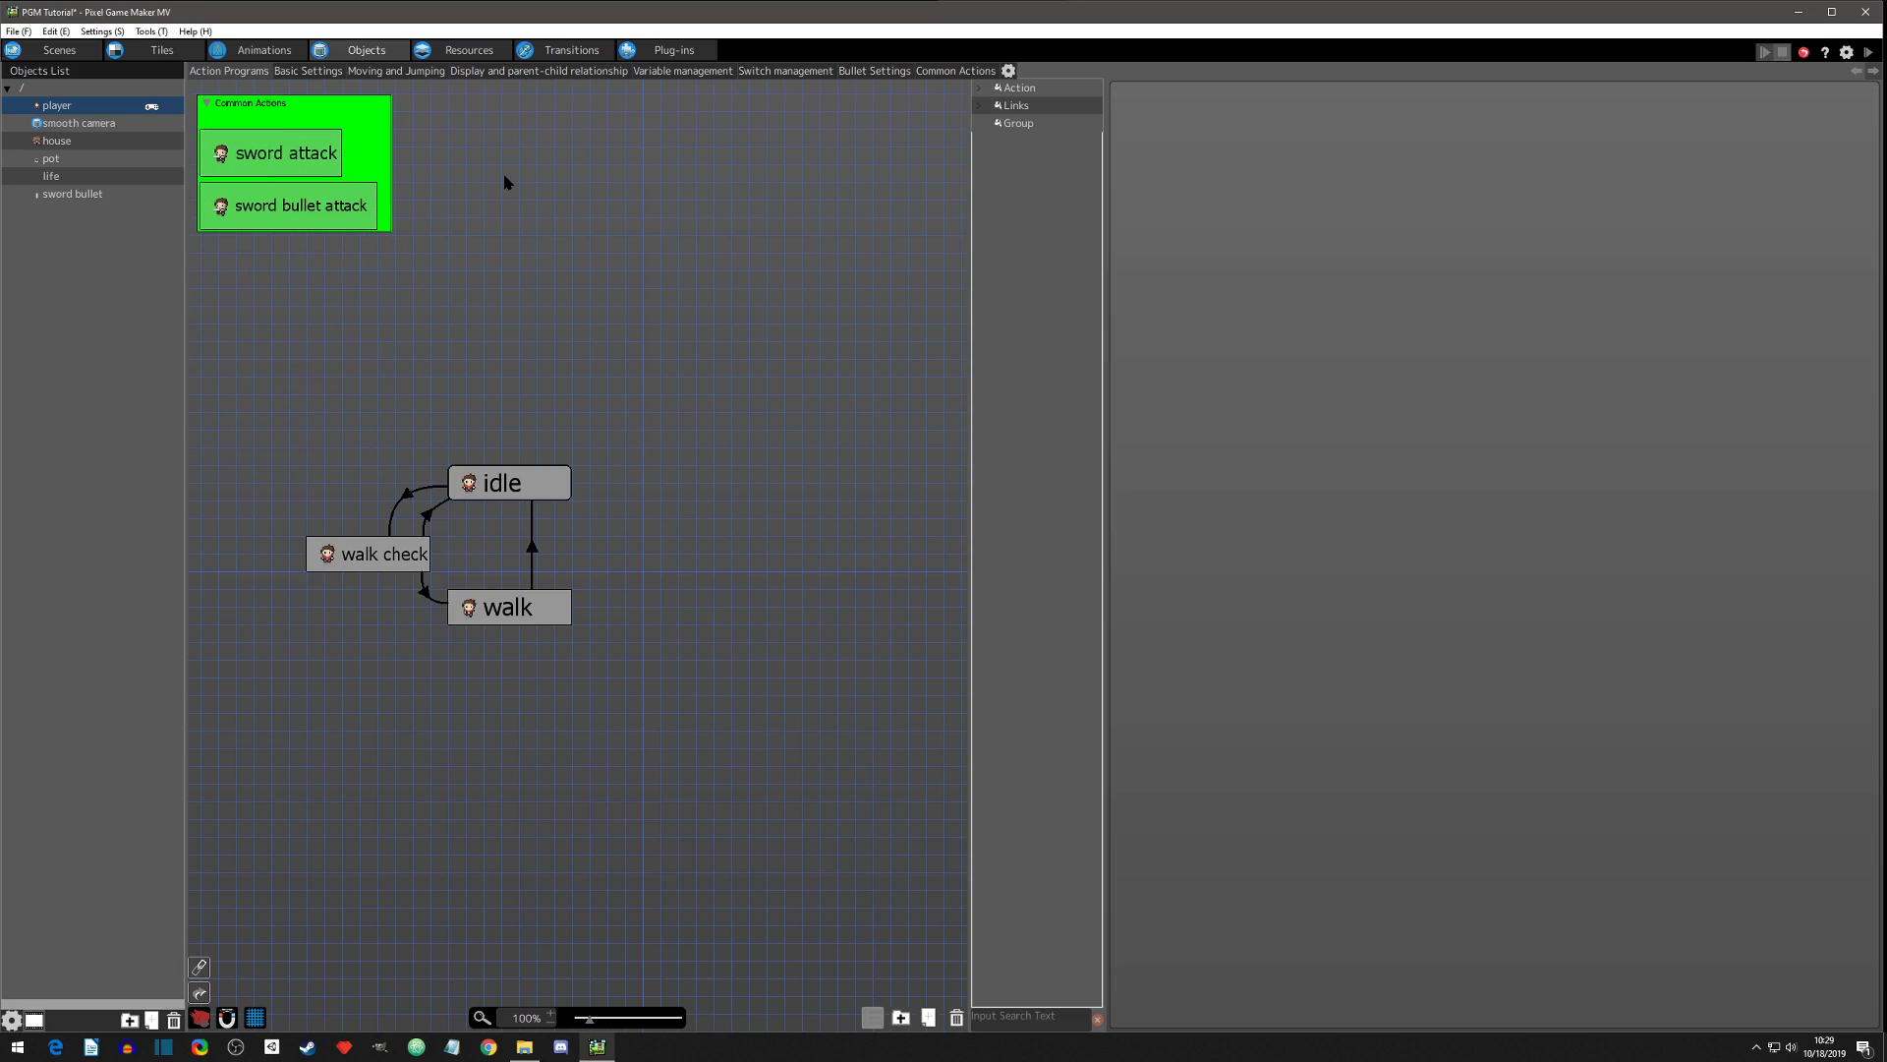
{"action": "left_click", "coordinate": [532, 547]}
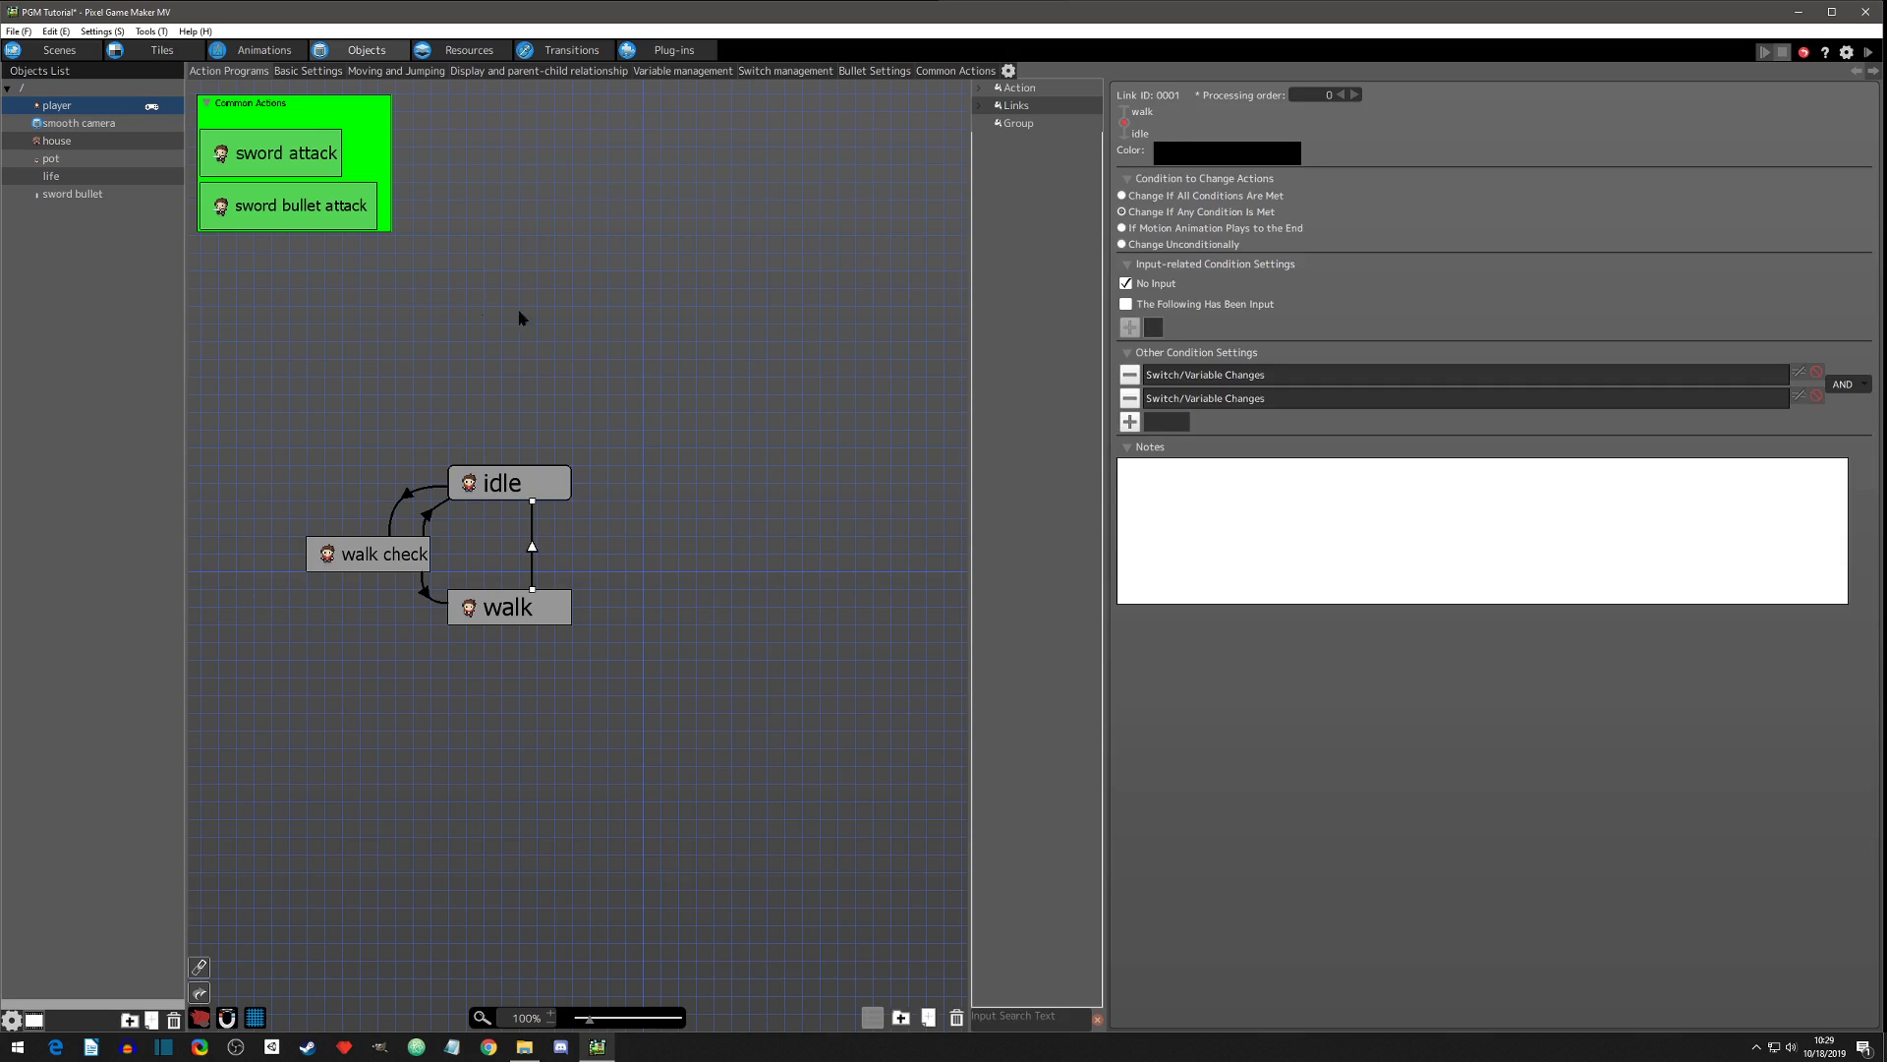
{"action": "scroll", "coordinate": [495, 484], "scroll_direction": "down", "scroll_amount": 5}
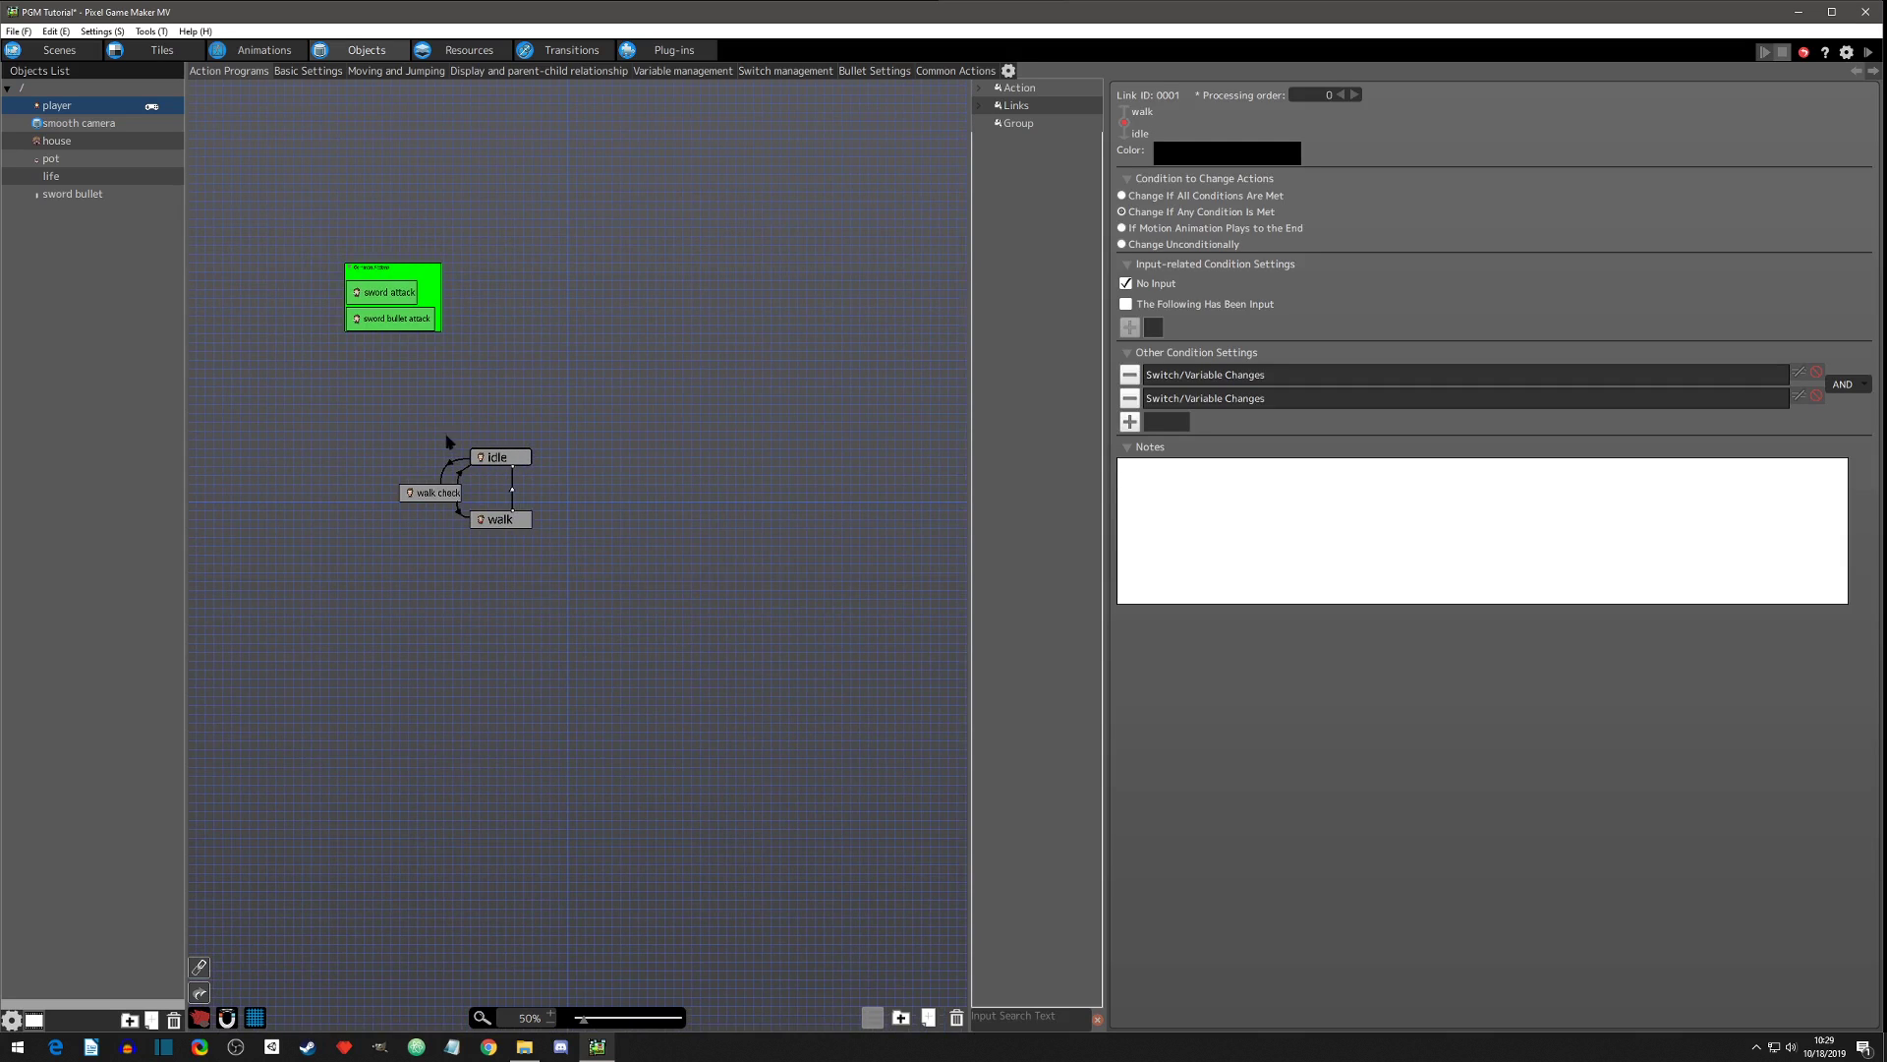
{"action": "scroll", "coordinate": [434, 396], "scroll_direction": "up", "scroll_amount": 5}
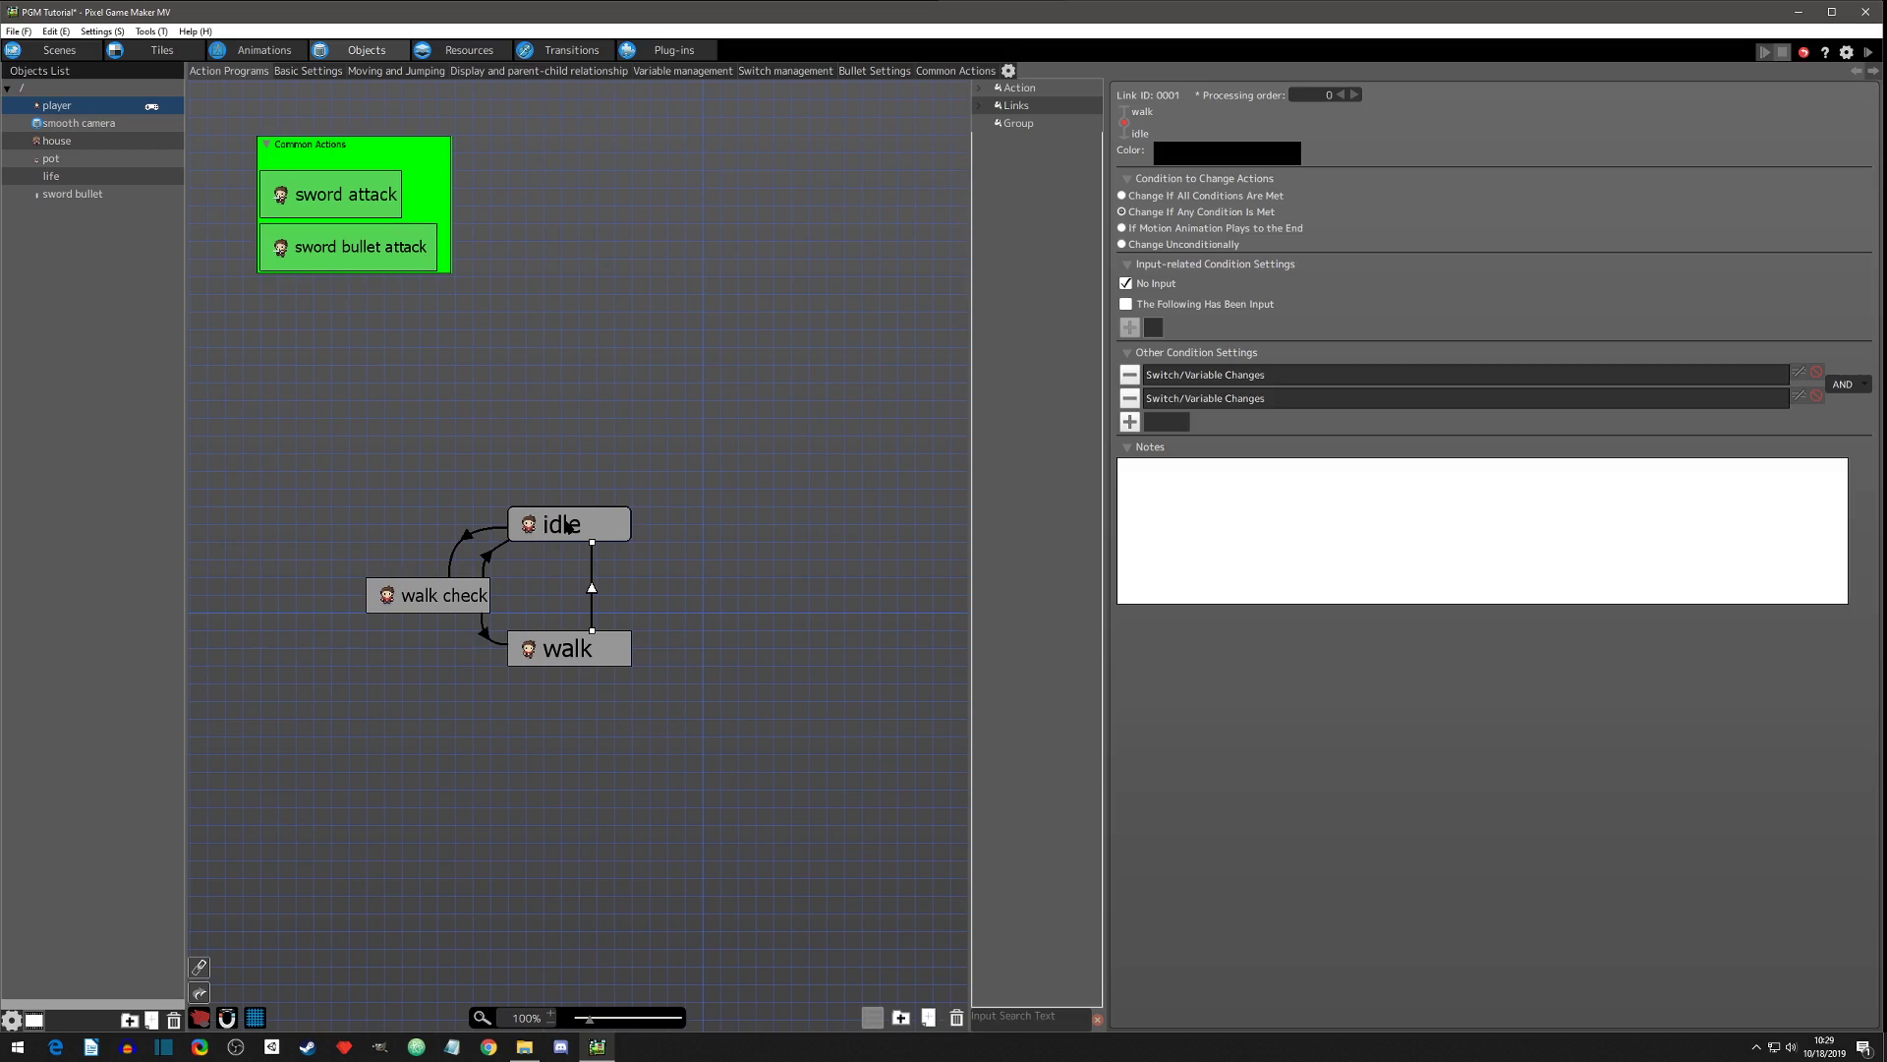
{"action": "left_click", "coordinate": [567, 527]}
{"action": "left_click", "coordinate": [474, 607]}
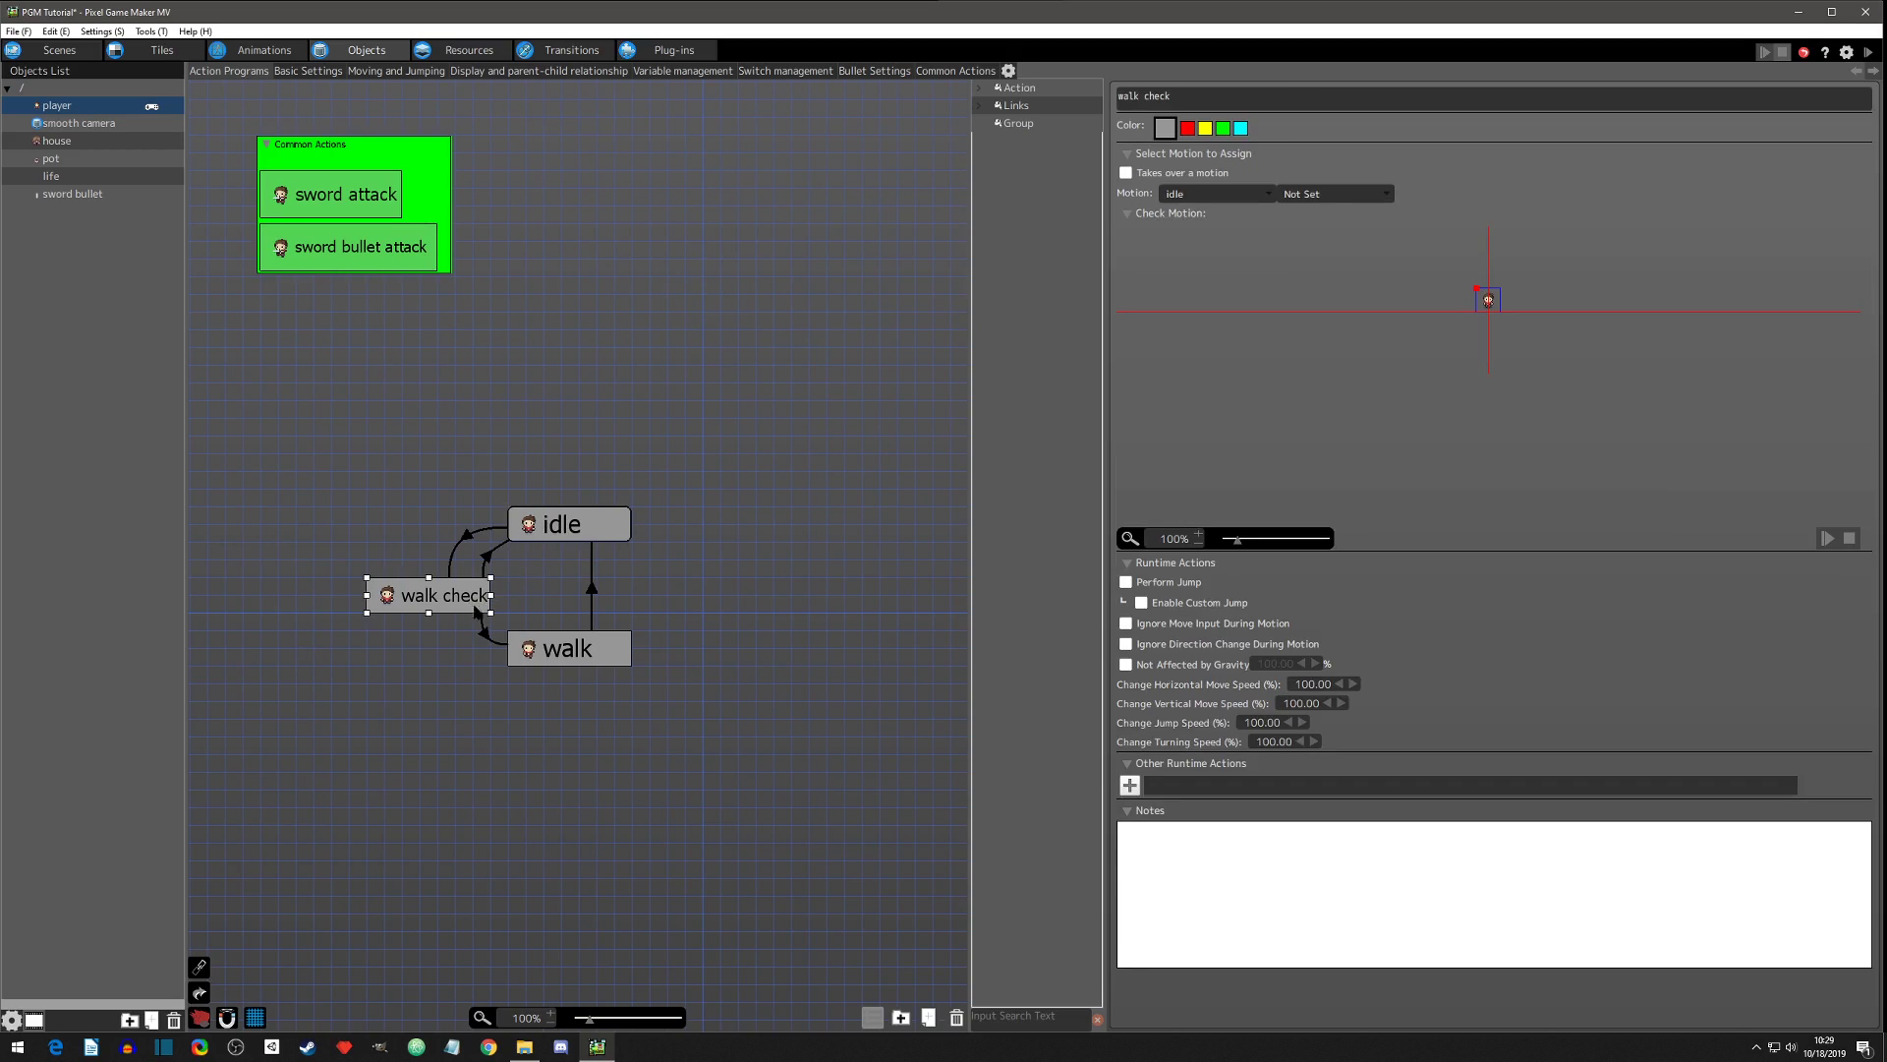
{"action": "left_click", "coordinate": [563, 654]}
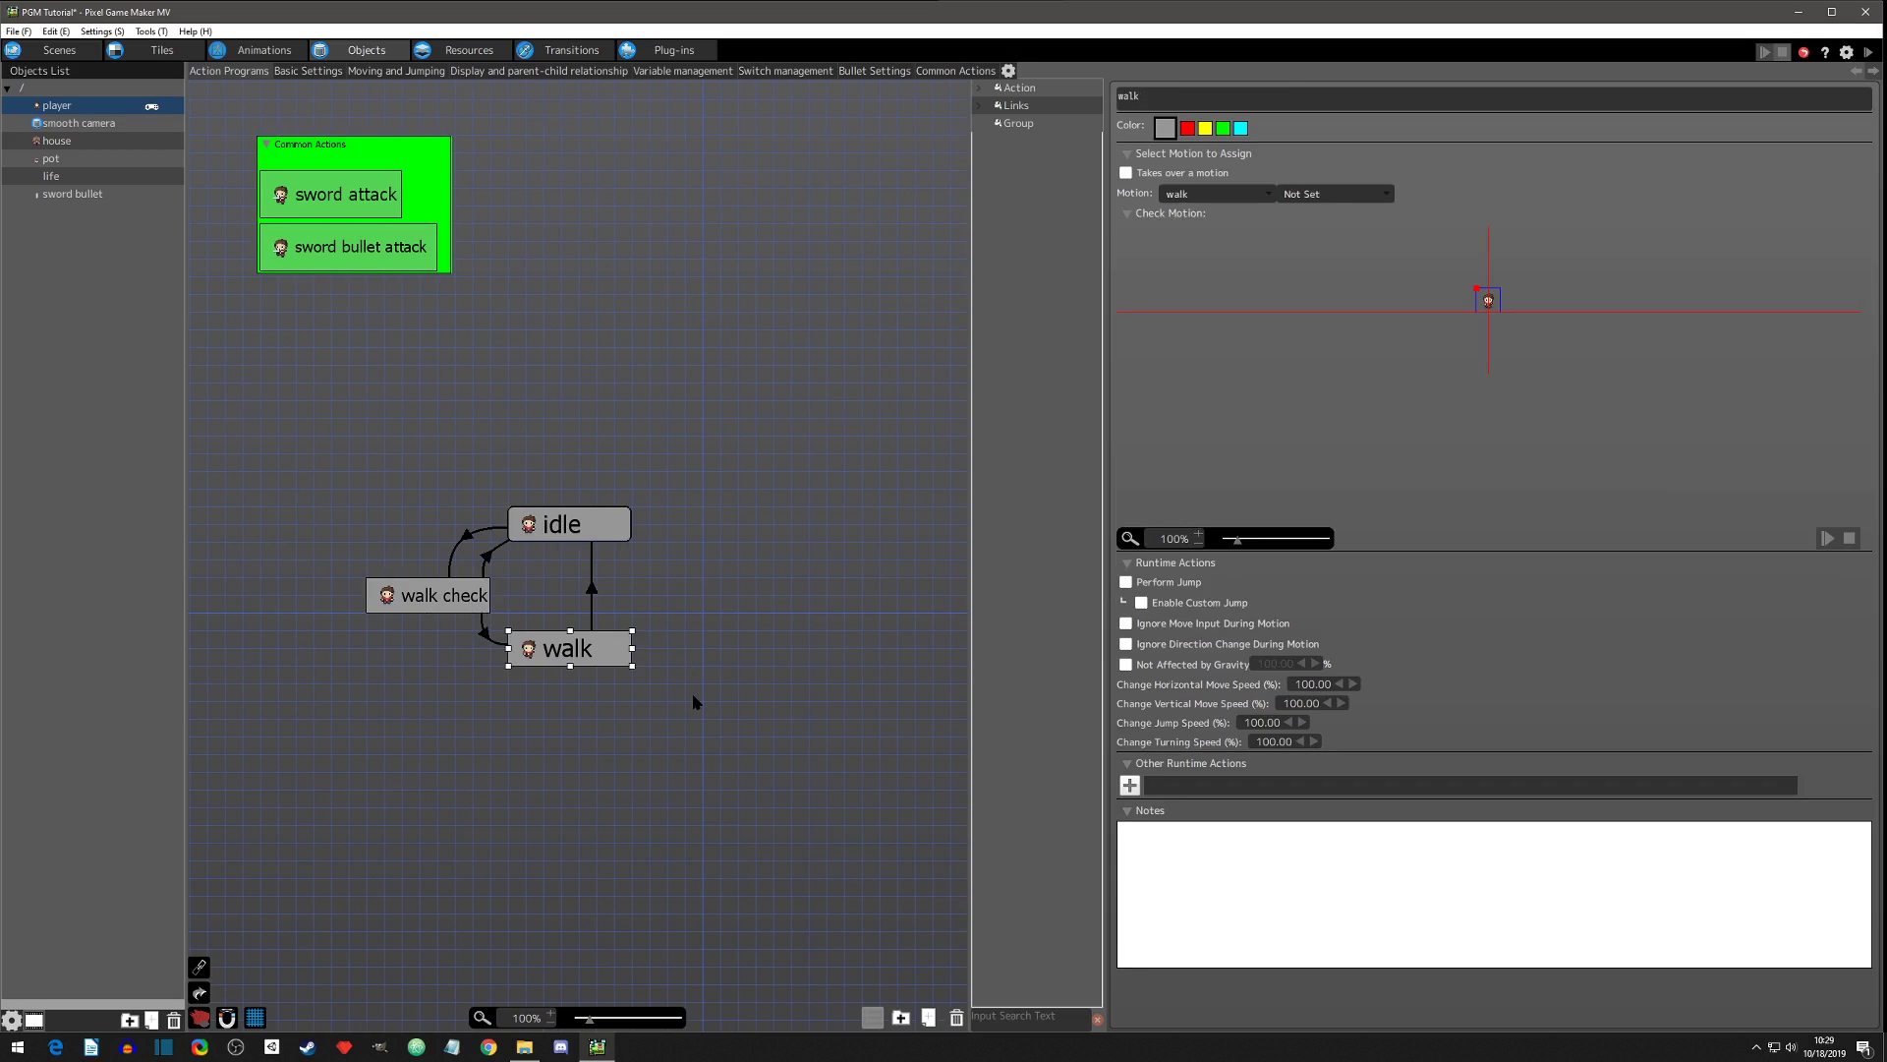